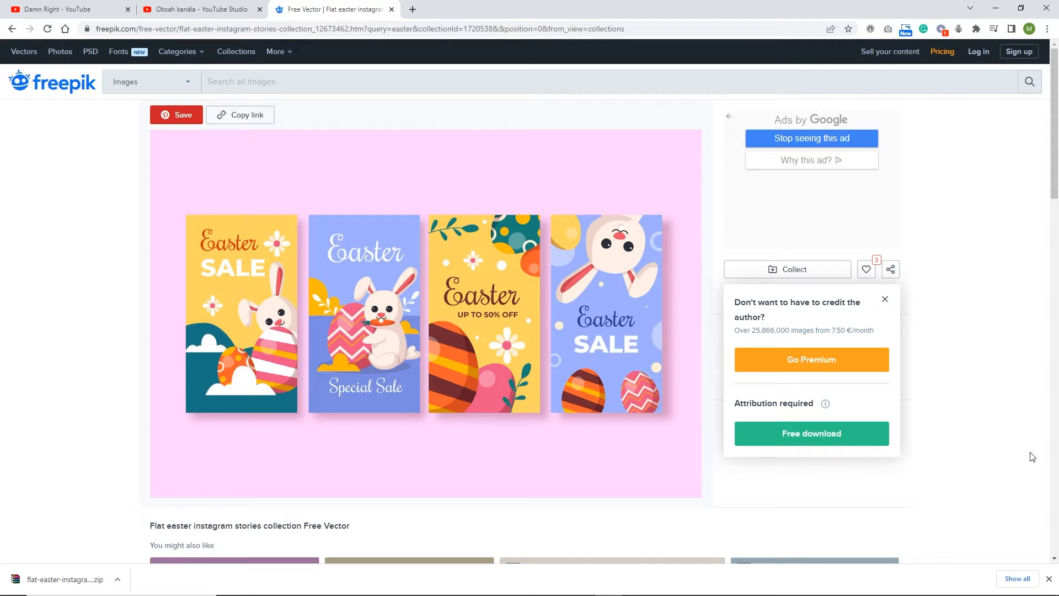
# - Extract the flat-easter-instagram-stories-collection archive in place inside the tutorial's freepik folder in File Explorer
pyautogui.click(884, 299)
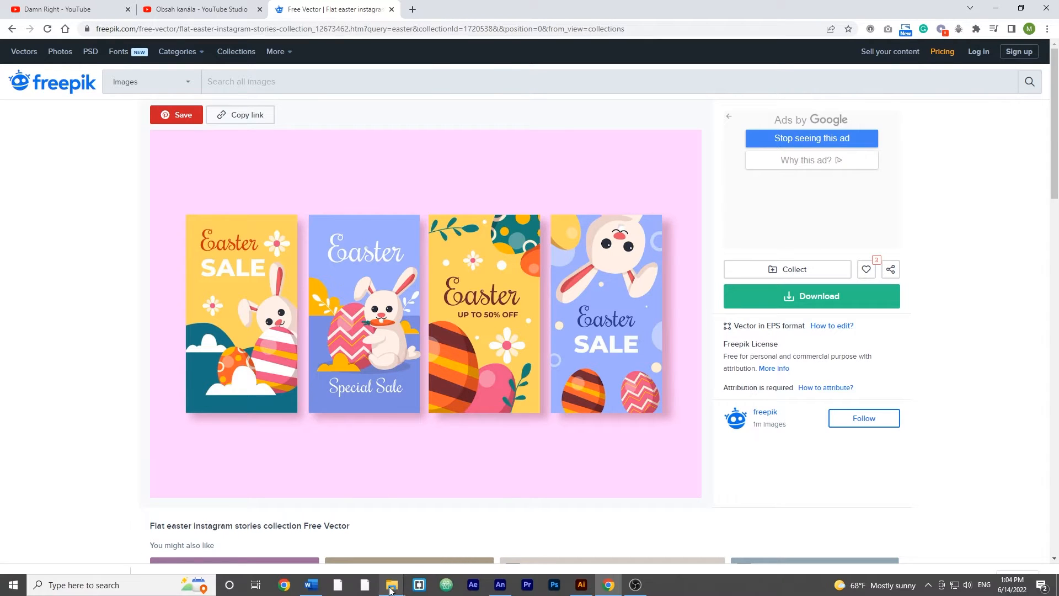
pyautogui.moveTo(391, 584)
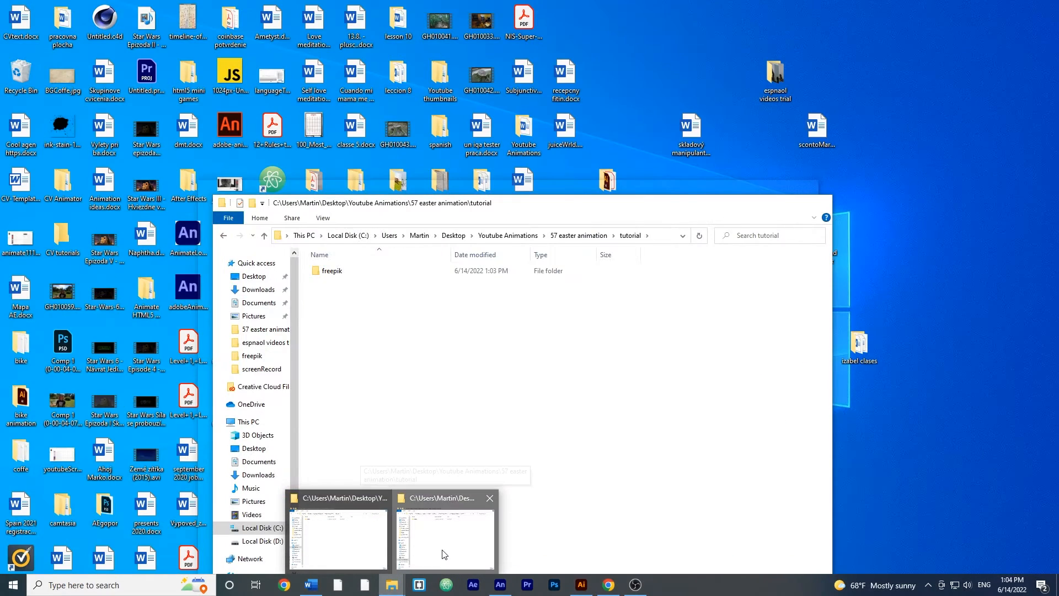
pyautogui.click(442, 555)
pyautogui.doubleClick(330, 271)
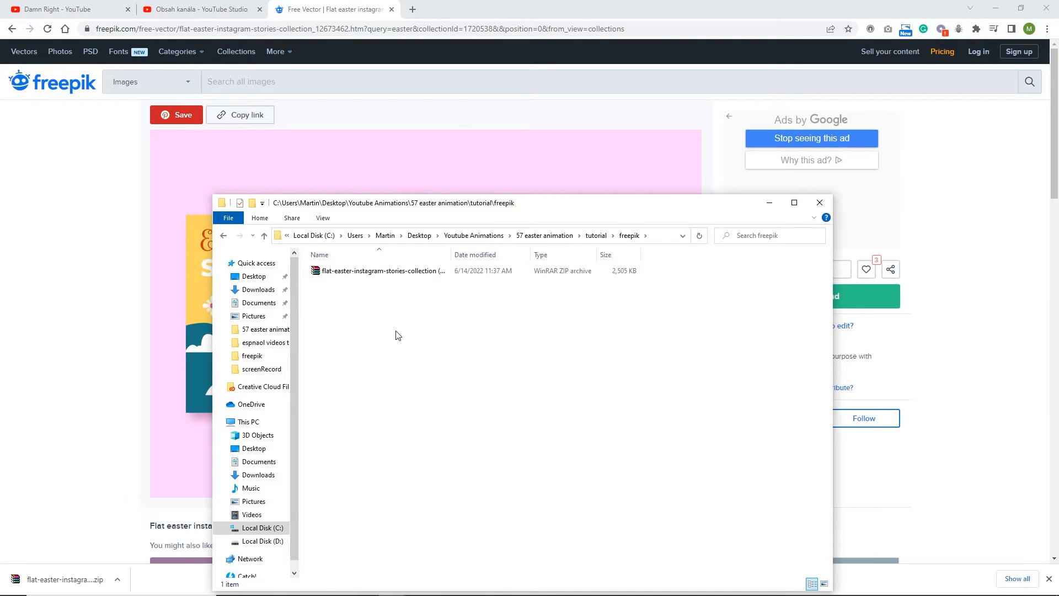
pyautogui.rightClick(401, 273)
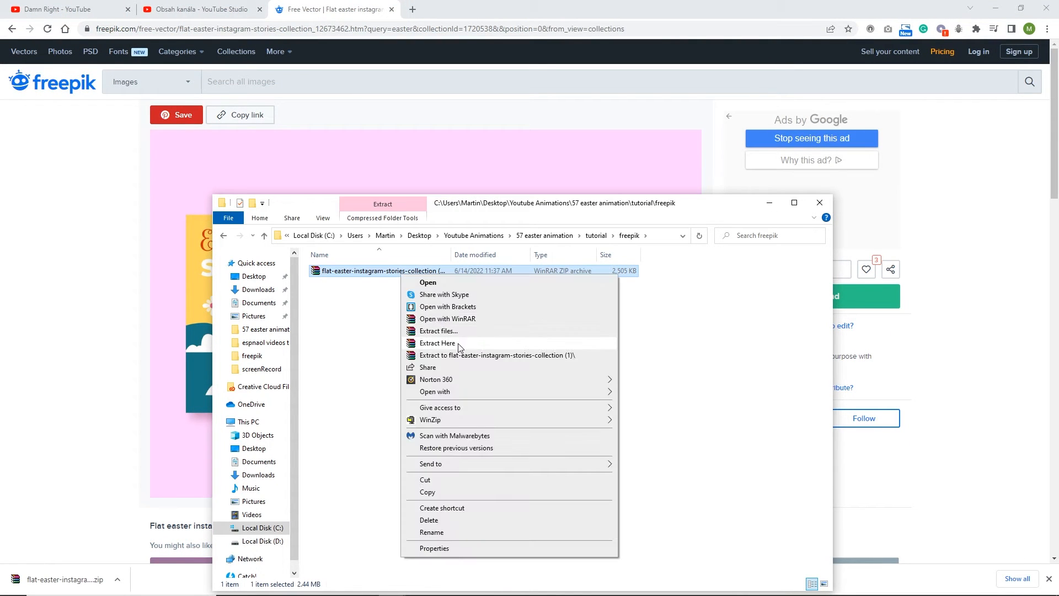
pyautogui.click(494, 342)
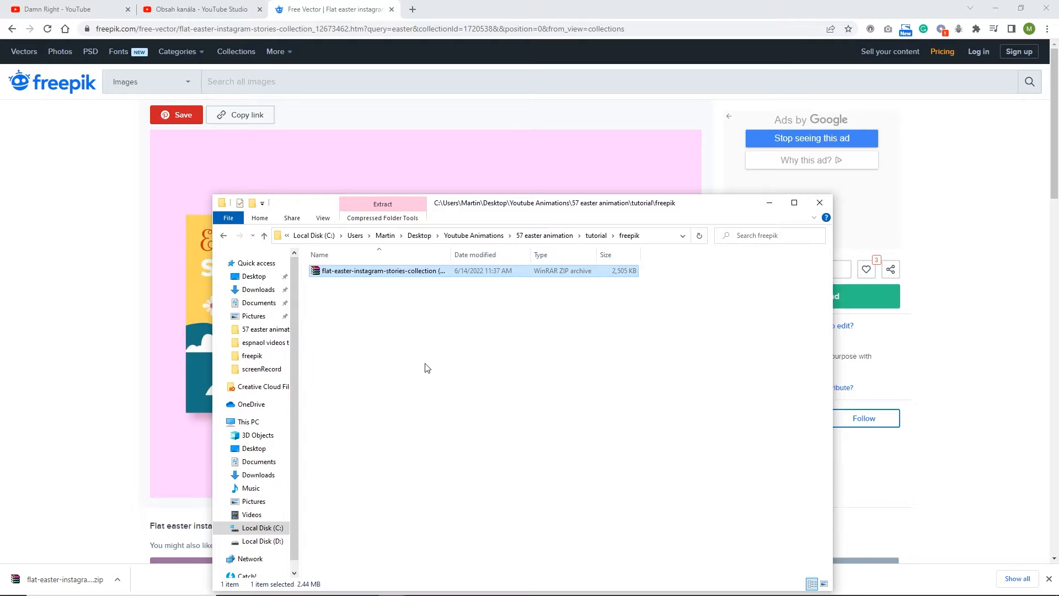
pyautogui.click(467, 429)
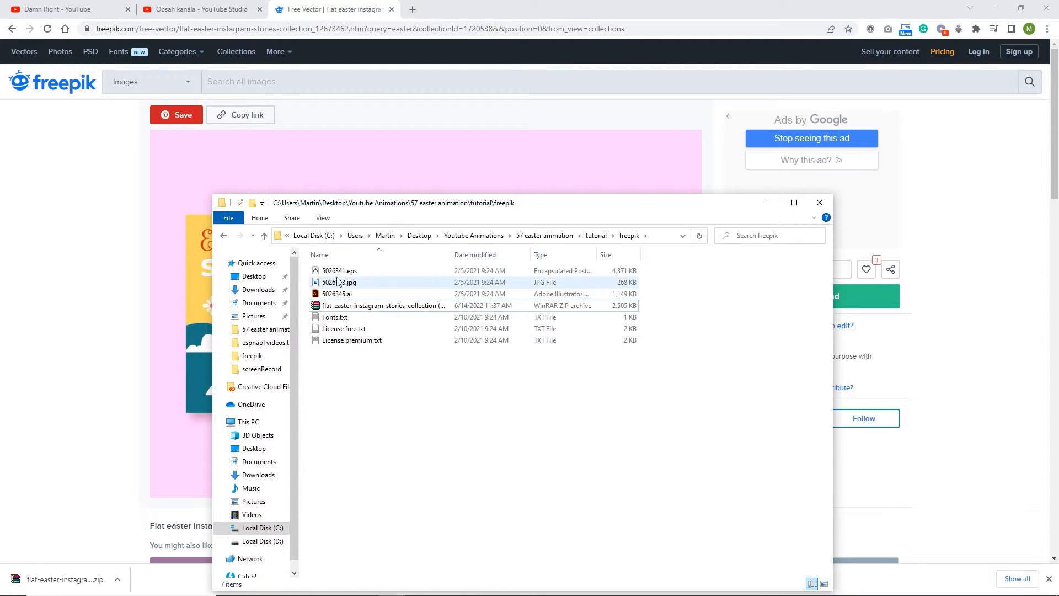
# - Switch to Illustrator via 5026341.eps and close both open documents, easter1.ai and 5026341.eps, discarding the changes in 5026341.eps
pyautogui.doubleClick(352, 272)
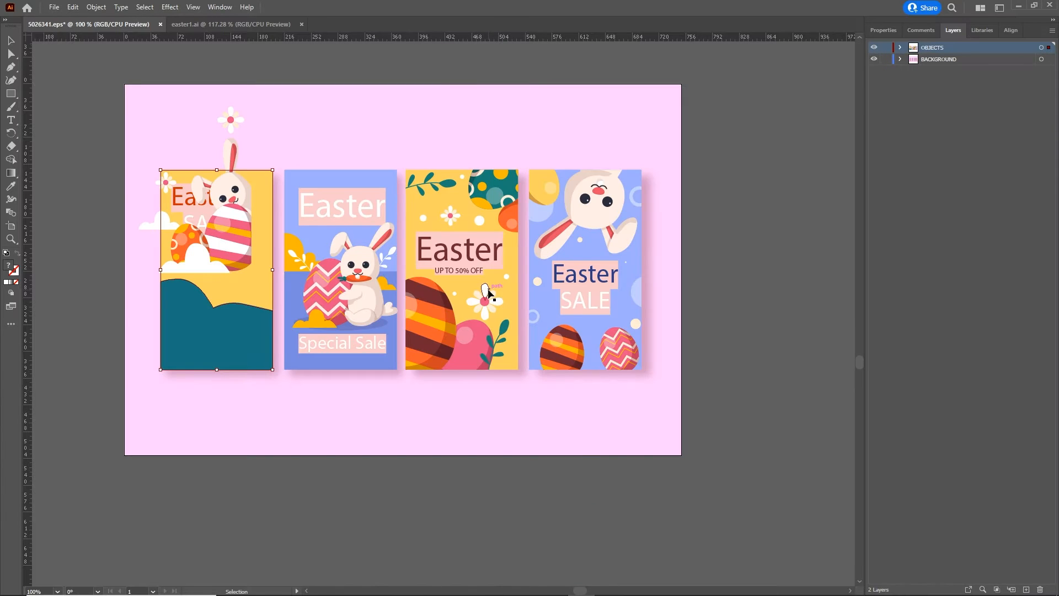
pyautogui.click(245, 27)
pyautogui.click(301, 24)
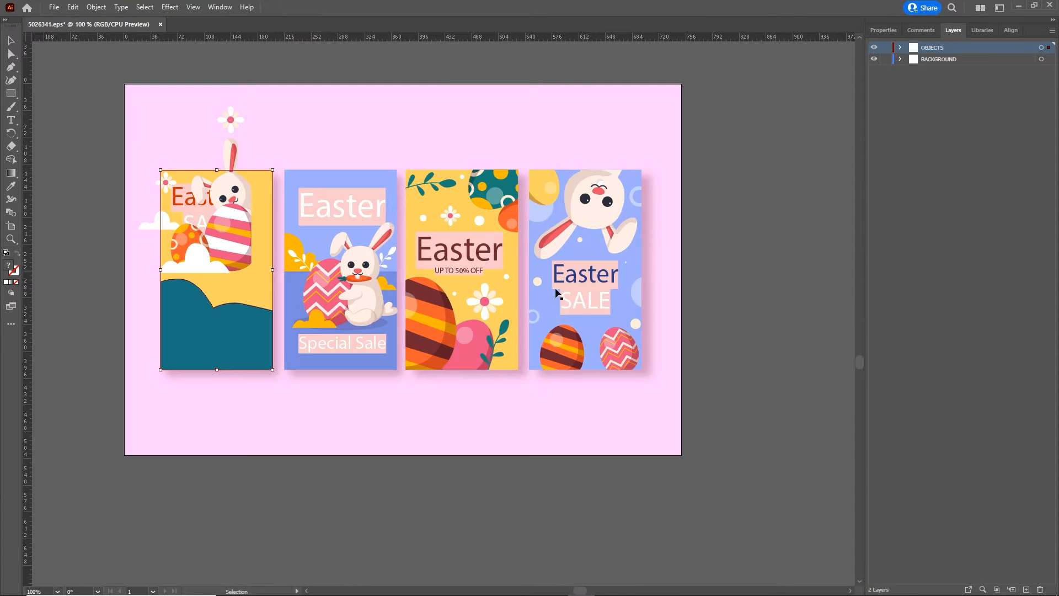
pyautogui.click(160, 24)
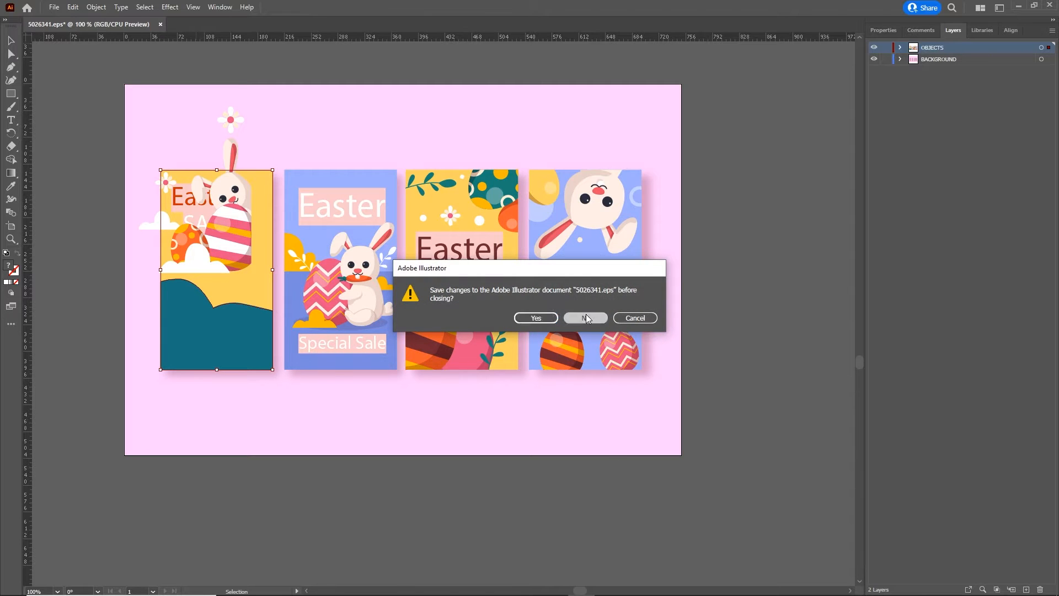
pyautogui.click(586, 318)
# - Open a fresh copy of 5026341.eps from the freepik folder without replacing or activating the missing fonts
pyautogui.moveTo(392, 589)
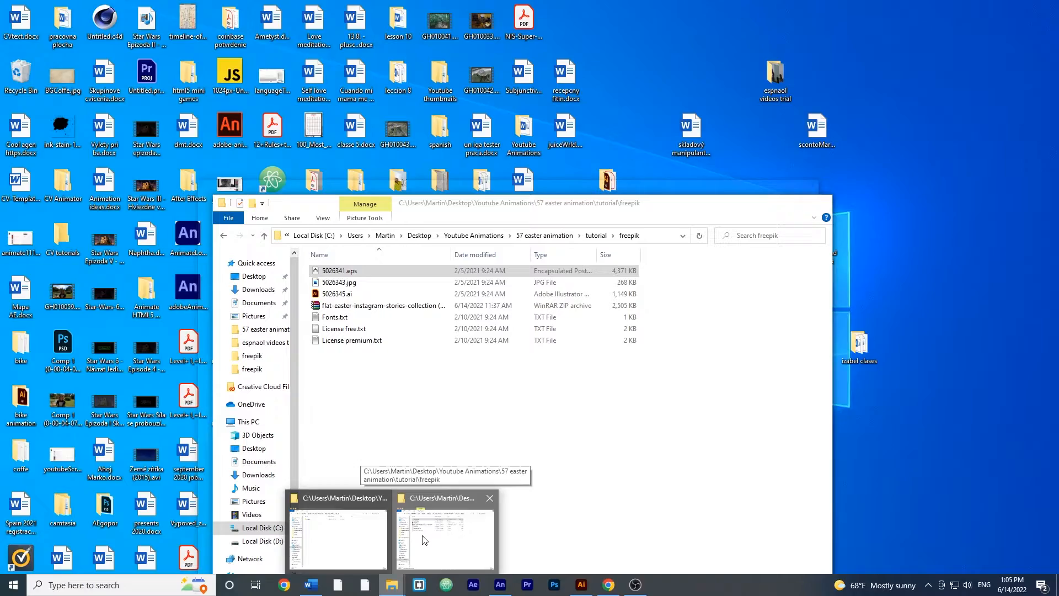
pyautogui.click(417, 542)
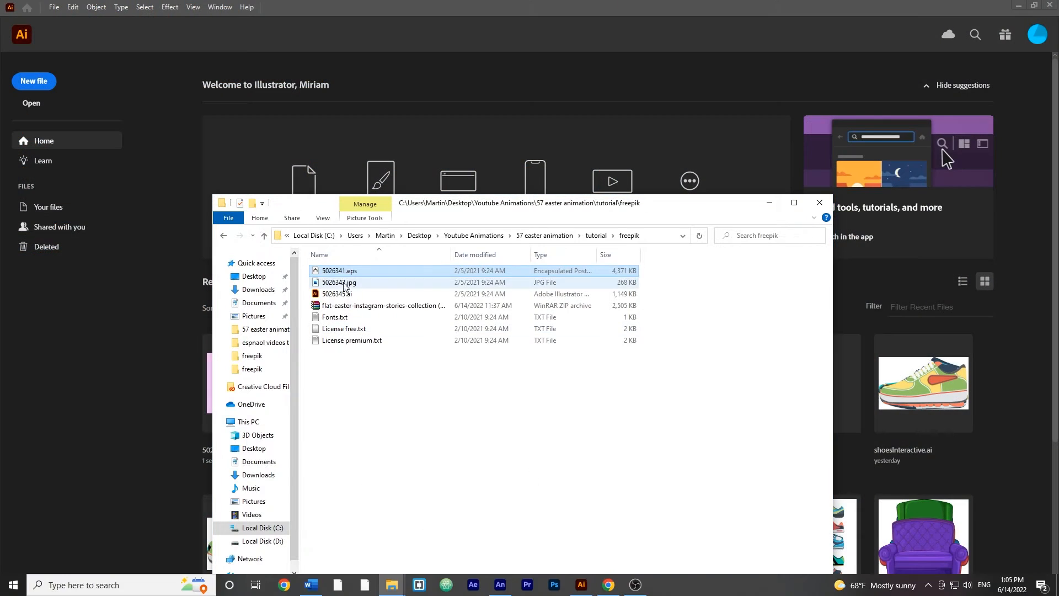
pyautogui.doubleClick(347, 273)
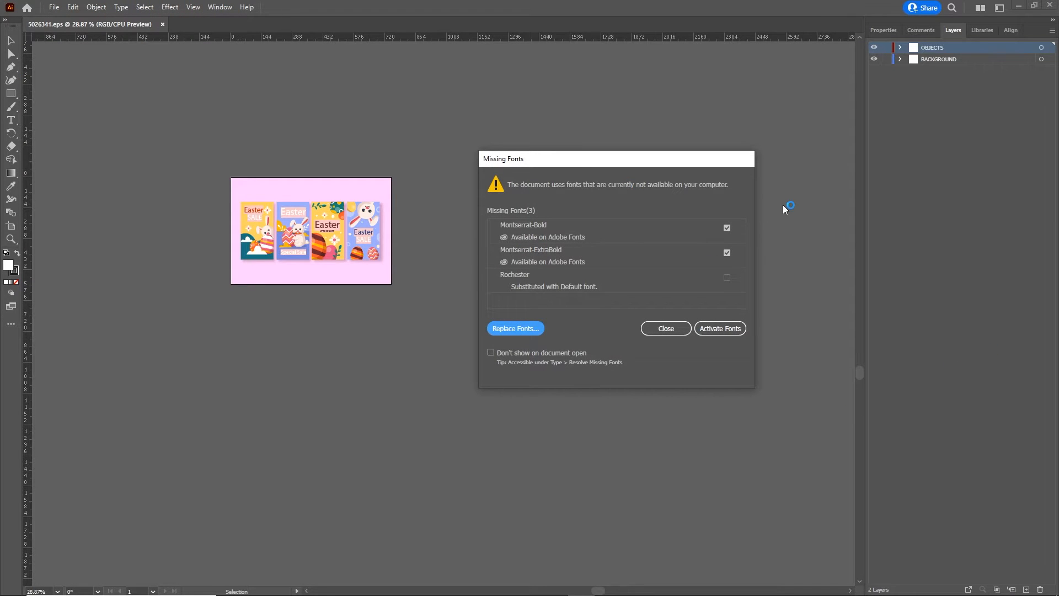
pyautogui.click(651, 328)
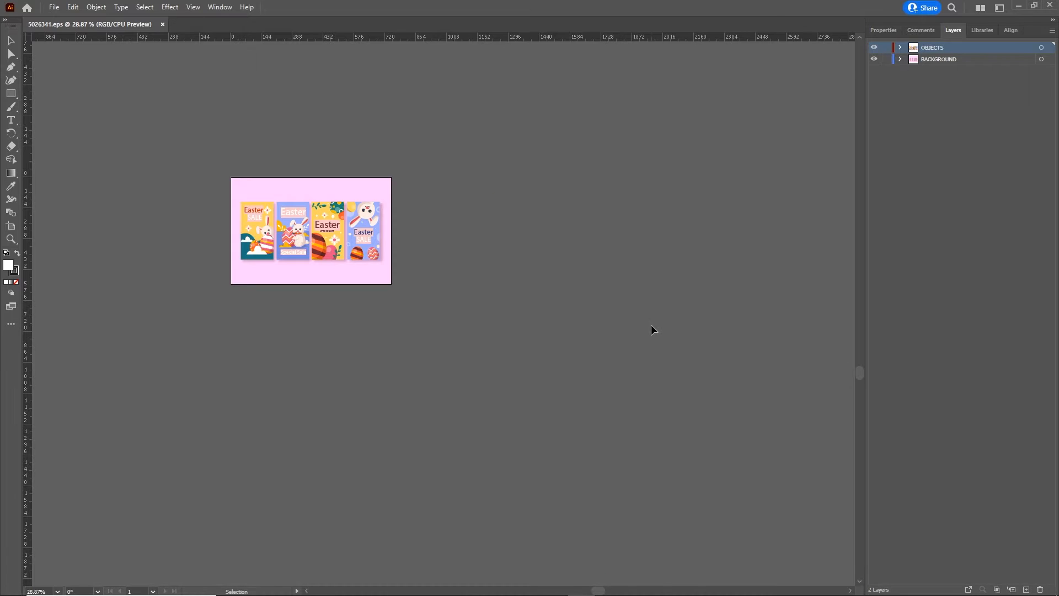
pyautogui.hscroll(-1, 320, 242)
pyautogui.scroll(4, 328, 243)
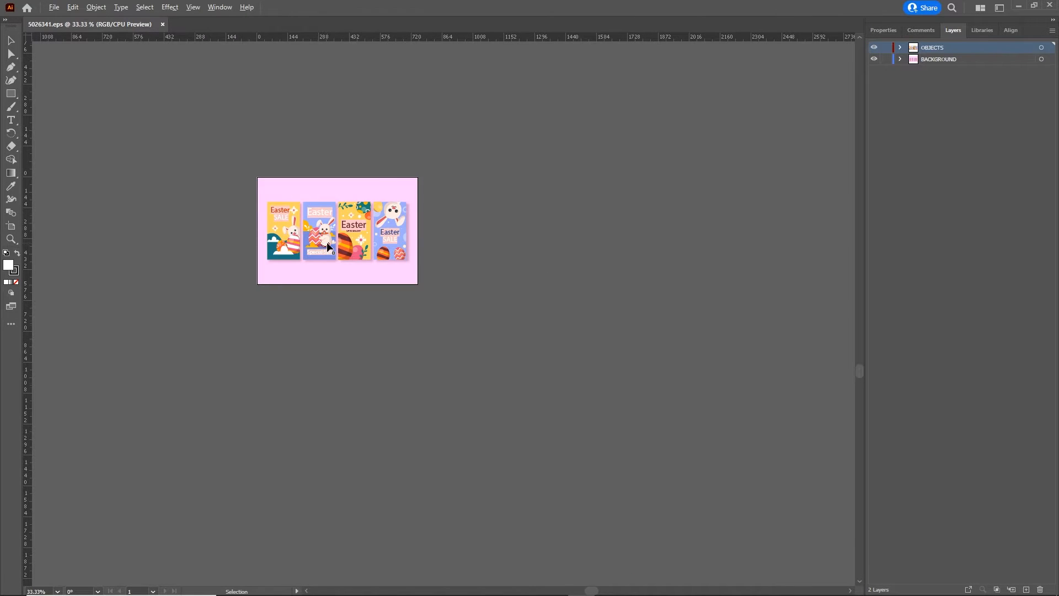
pyautogui.scroll(3, 329, 245)
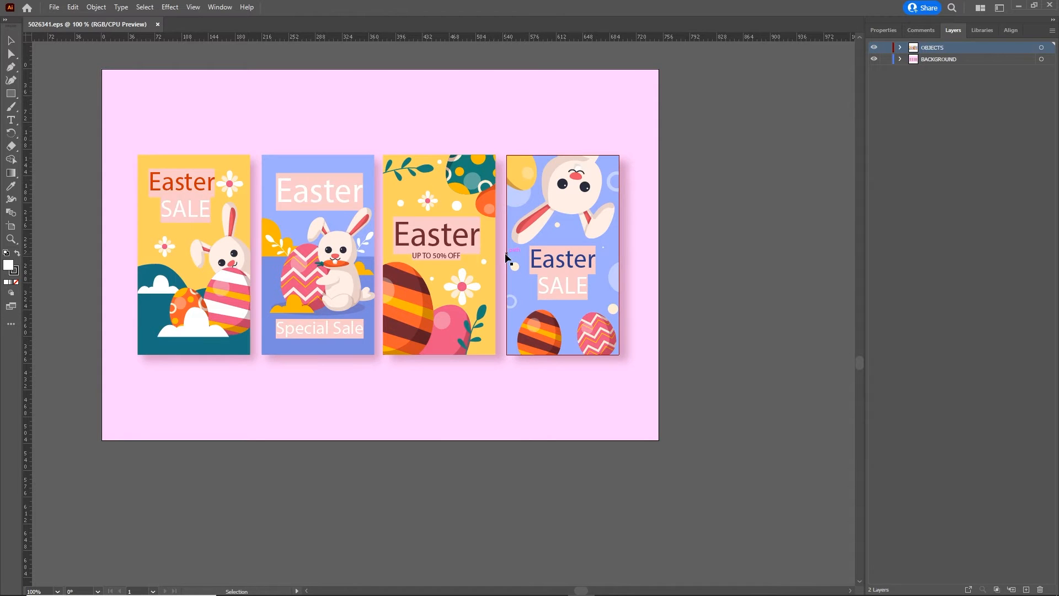
# - Create a new 300 x 600 px document in RGB color with a single artboard
pyautogui.hotkey('ctrl', 'n')
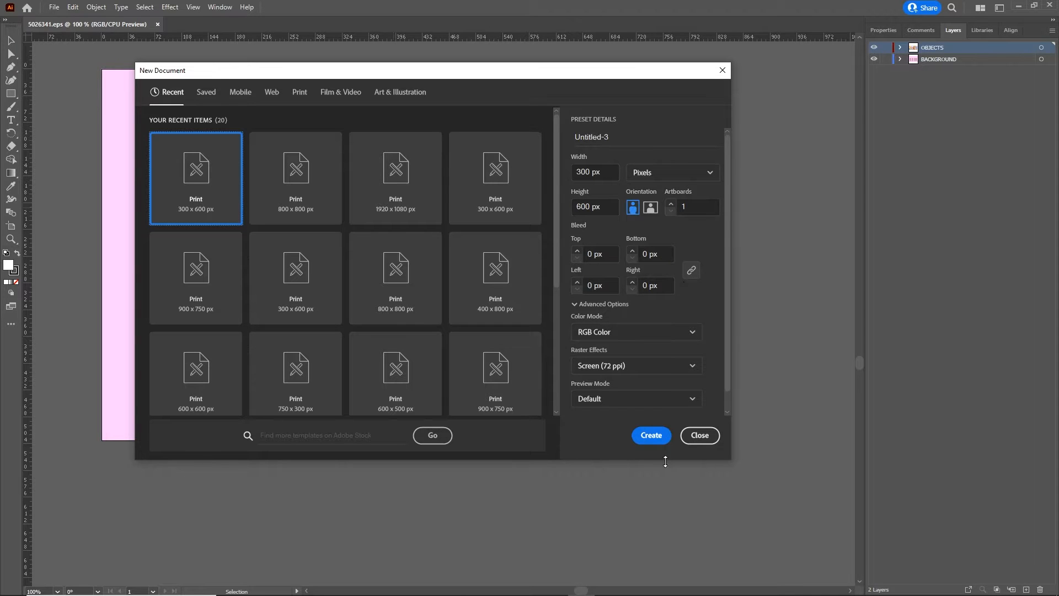
pyautogui.click(649, 436)
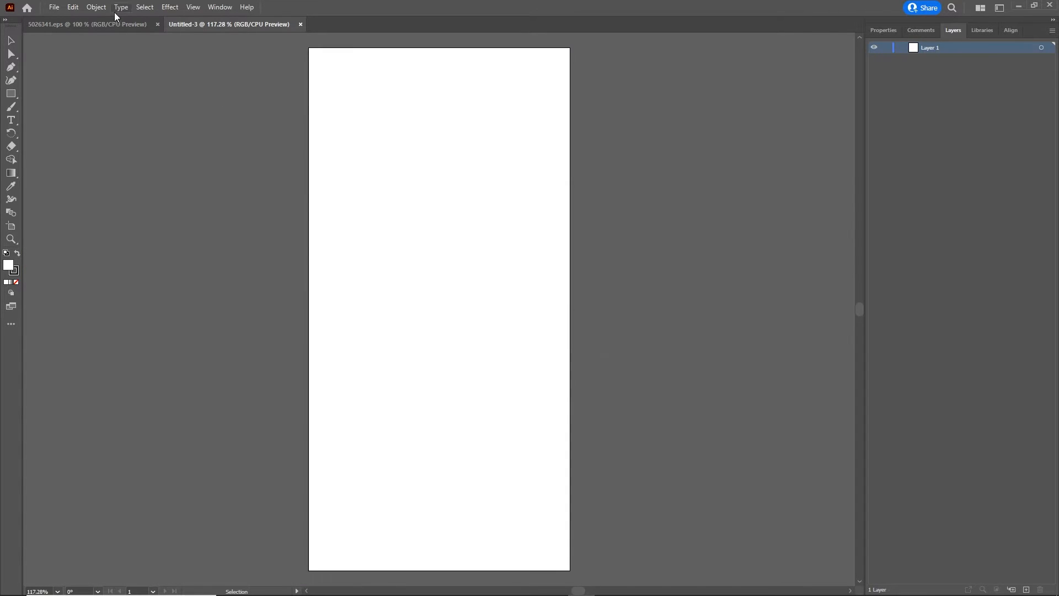
# - Ungroup the Easter cards artwork in 5026341.eps so that each card can be selected separately
pyautogui.click(119, 23)
pyautogui.click(281, 342)
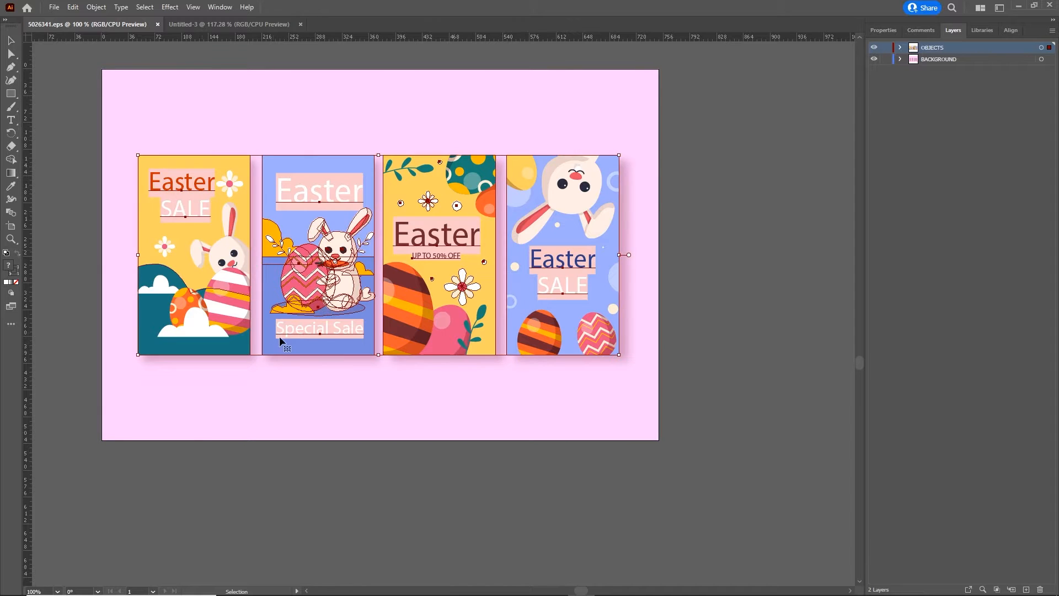
pyautogui.moveTo(322, 309); pyautogui.dragTo(308, 252)
pyautogui.hotkey('ctrl', 'z')
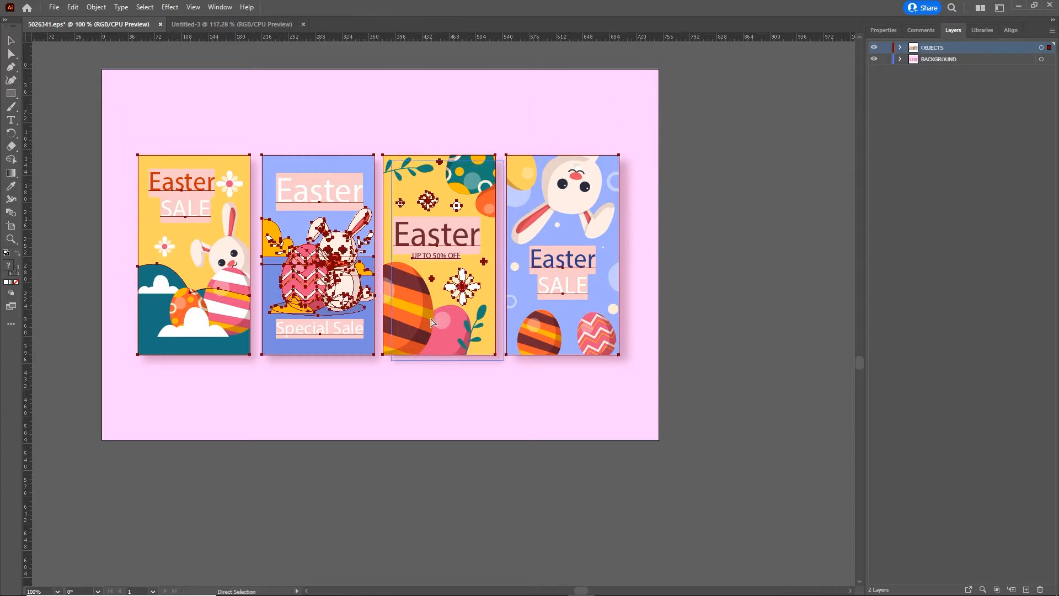
pyautogui.rightClick(208, 226)
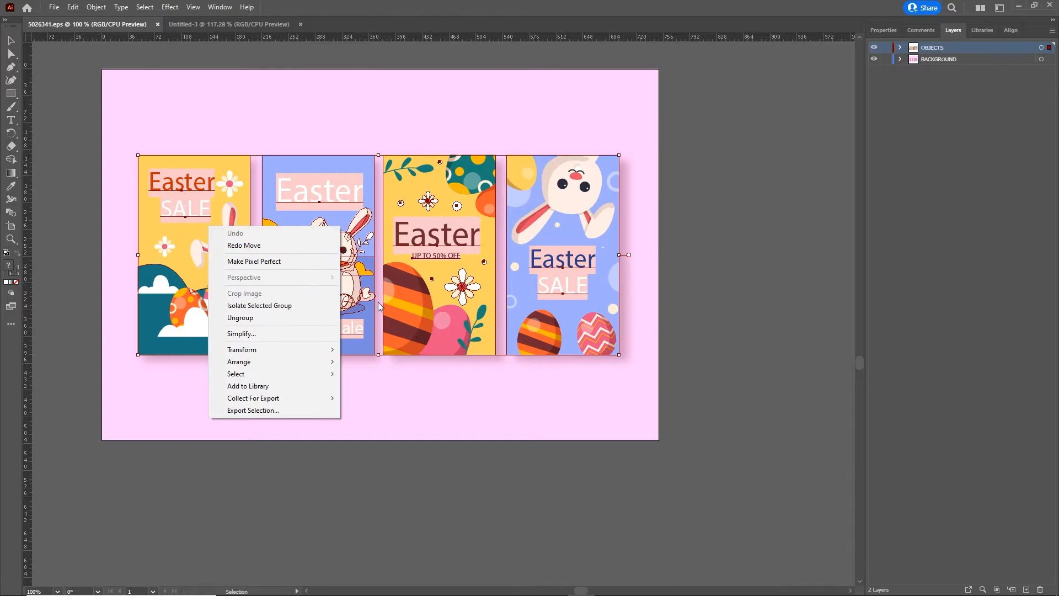
pyautogui.click(249, 334)
pyautogui.click(746, 349)
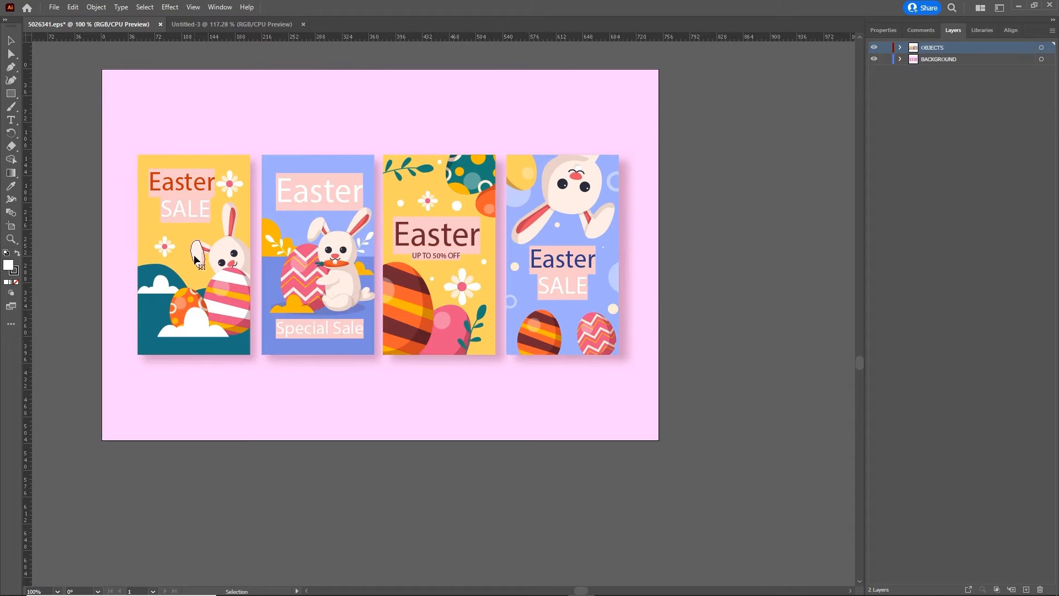
# - Try moving the yellow Easter SALE card with the bunny independently of the other cards
pyautogui.moveTo(196, 259); pyautogui.dragTo(185, 242)
pyautogui.press('a')
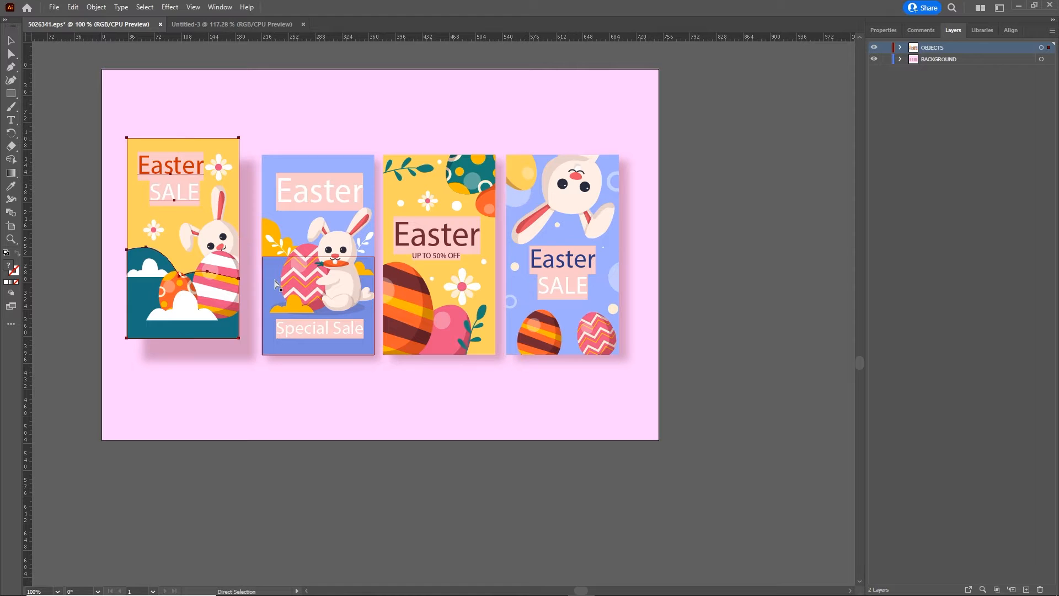
pyautogui.hotkey('ctrl', 'z')
pyautogui.press('v')
# - Ungroup the yellow Easter SALE card into its separate parts and clear the selection
pyautogui.hscroll(-1, 228, 258)
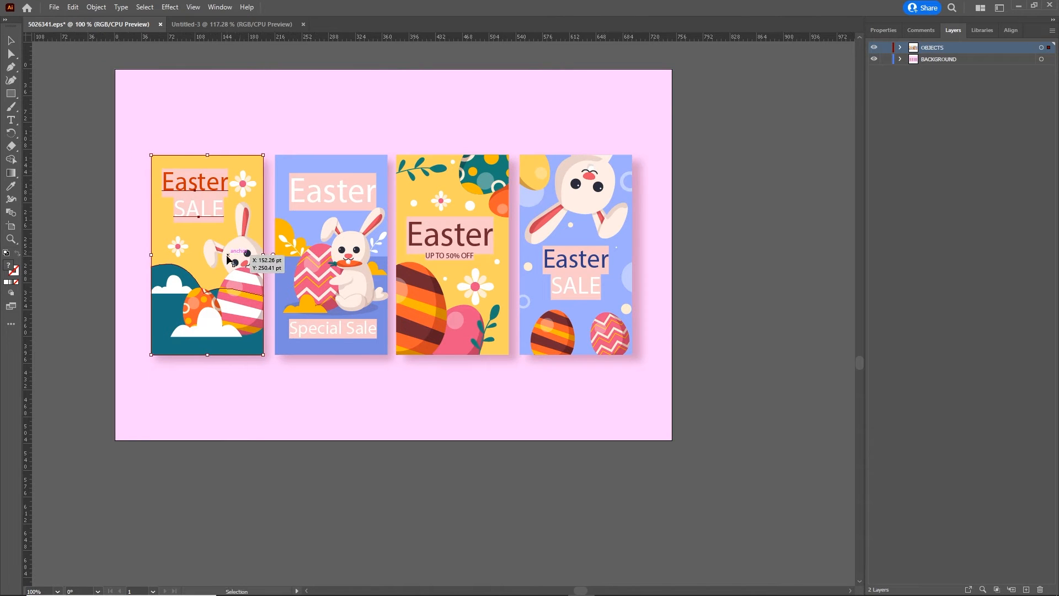
pyautogui.keyDown('alt'); pyautogui.scroll(2, 228, 258); pyautogui.keyUp('alt')
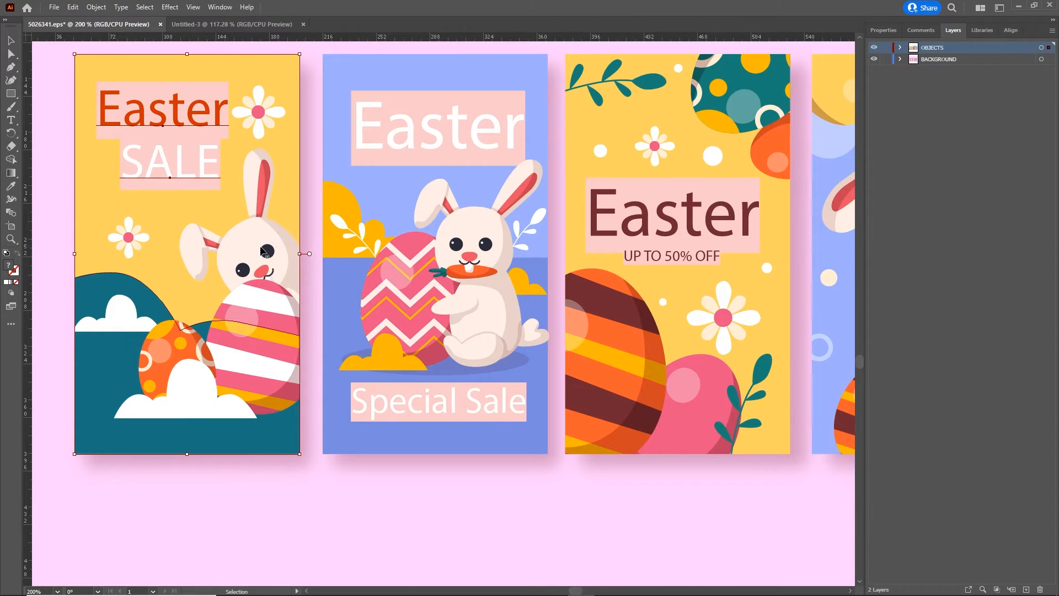
pyautogui.rightClick(240, 241)
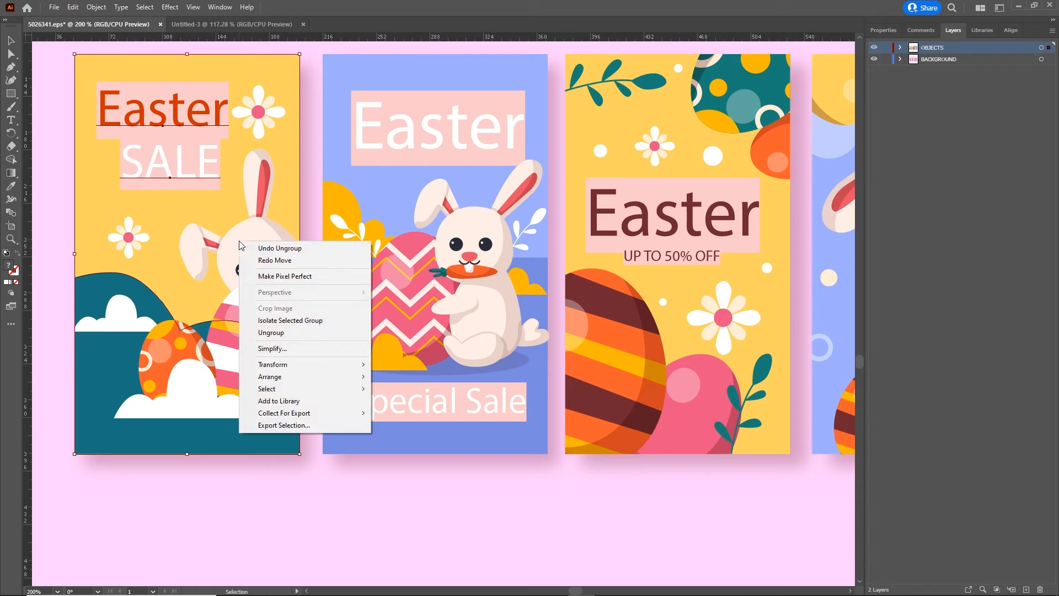
pyautogui.click(286, 333)
pyautogui.click(425, 508)
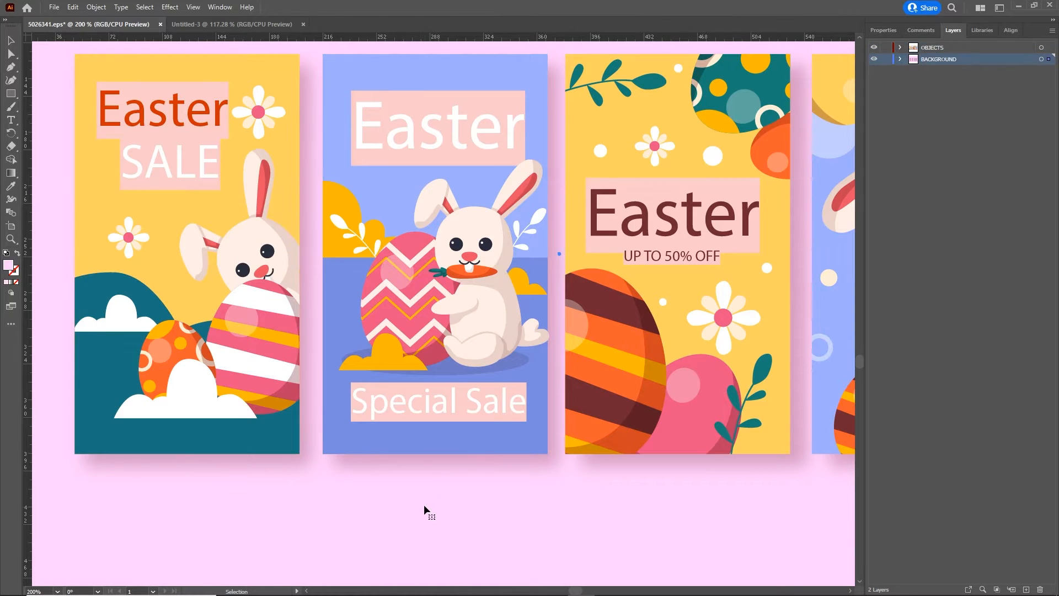
# - Try moving the bunny-and-eggs artwork away from the yellow card's background
pyautogui.moveTo(271, 278); pyautogui.dragTo(250, 202)
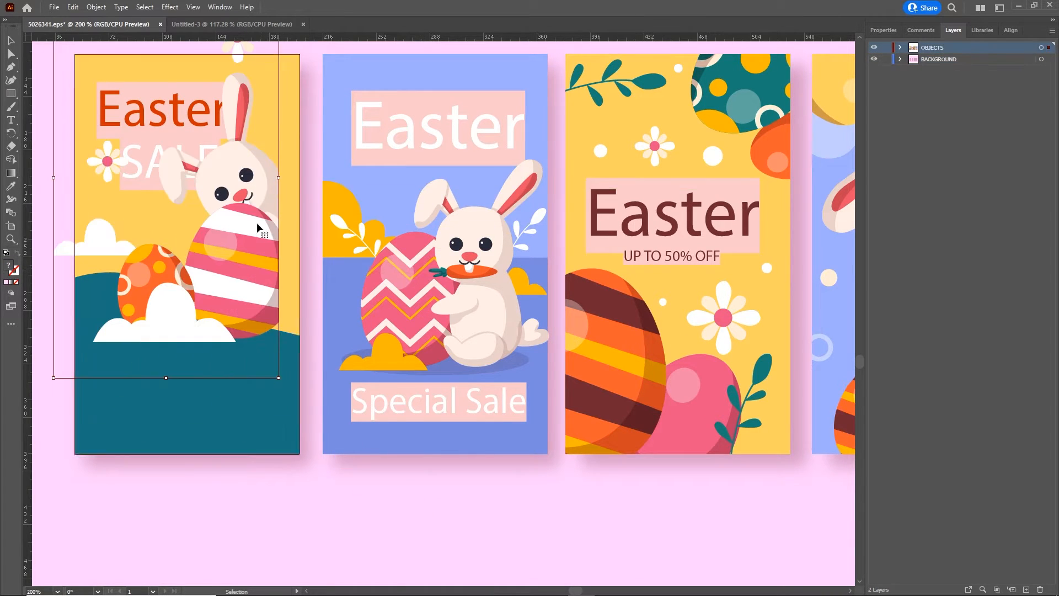
pyautogui.hotkey('ctrl', 'z')
pyautogui.hotkey('ctrl', 'z')
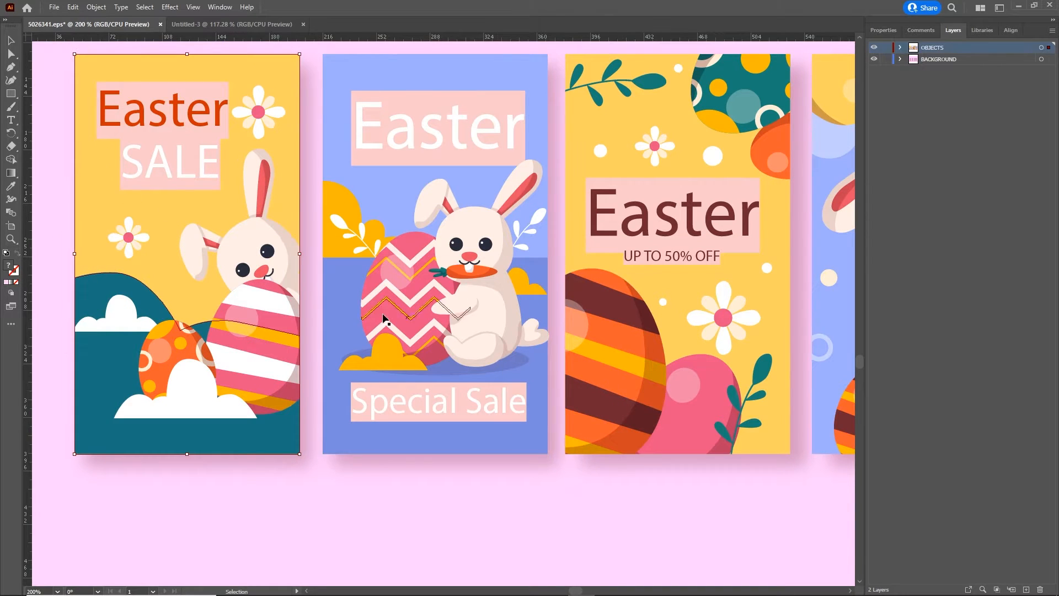
# - Transfer the yellow card's bunny-and-eggs artwork and its yellow-and-teal background from 5026341.eps into the Untitled-3 document
pyautogui.moveTo(271, 270); pyautogui.dragTo(442, 351)
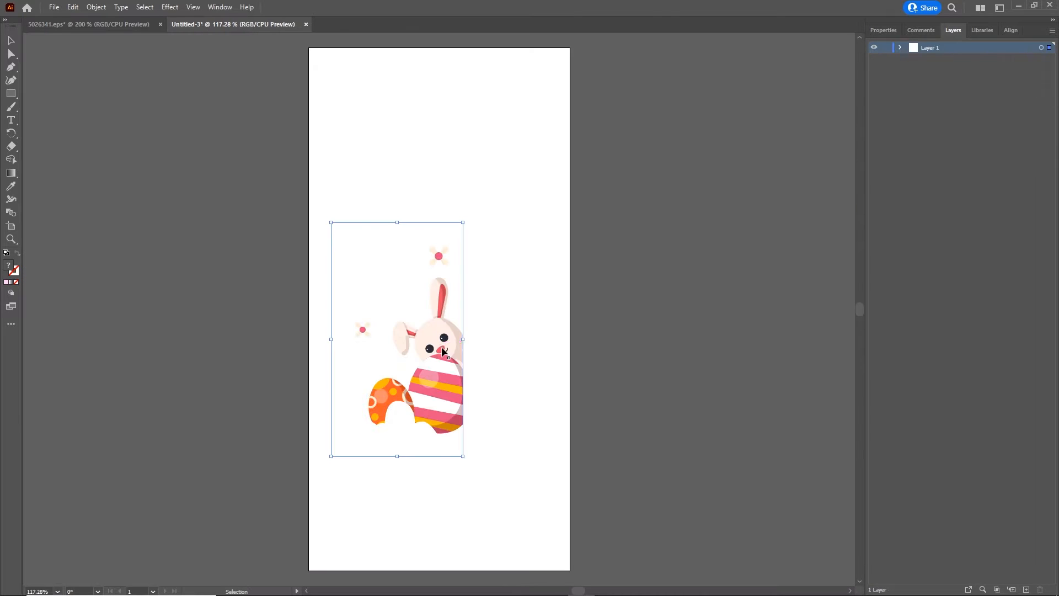
pyautogui.click(78, 26)
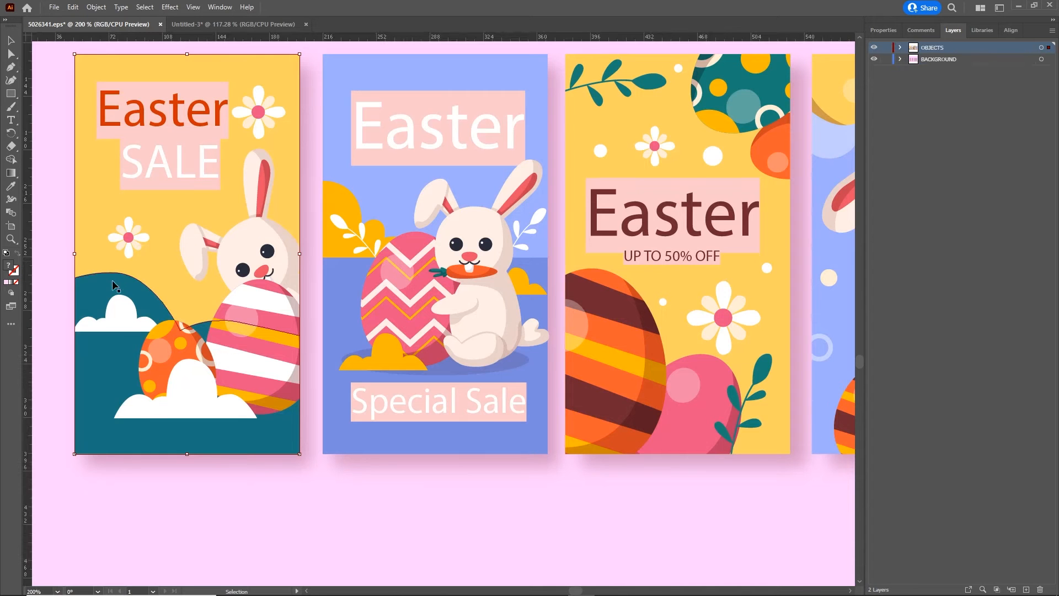
pyautogui.moveTo(168, 273); pyautogui.dragTo(494, 356)
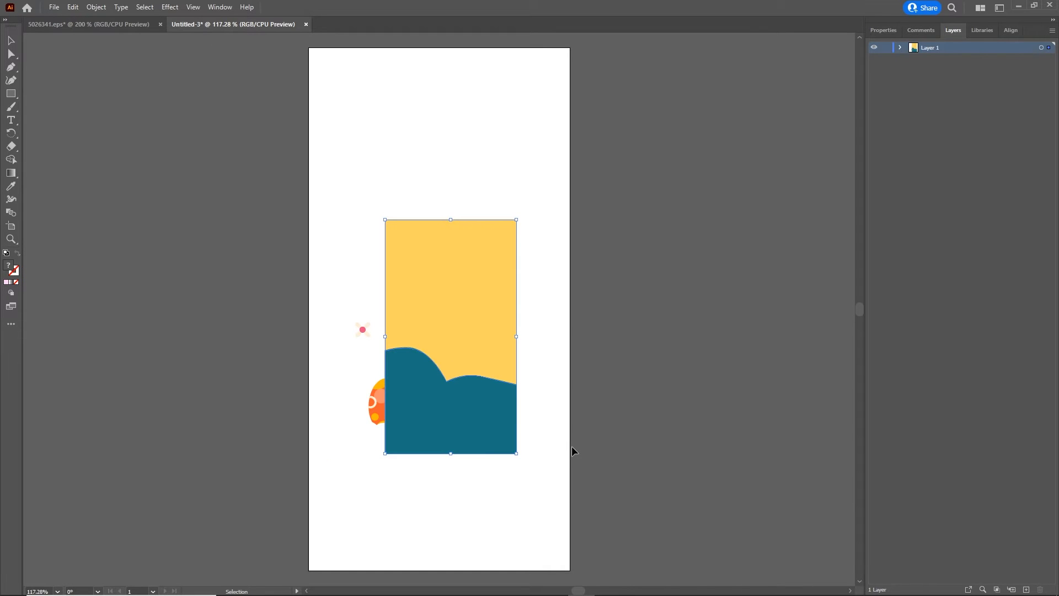
pyautogui.click(671, 397)
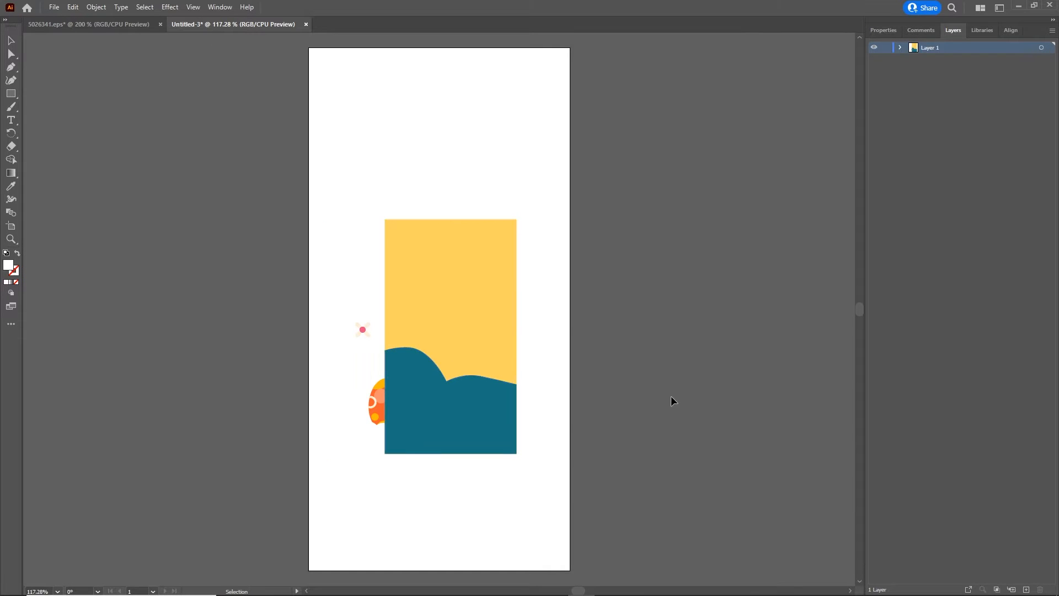
# - Reorder the contents of Layer 1 so the bunny clip group lies above the background group
pyautogui.click(901, 49)
pyautogui.click(946, 60)
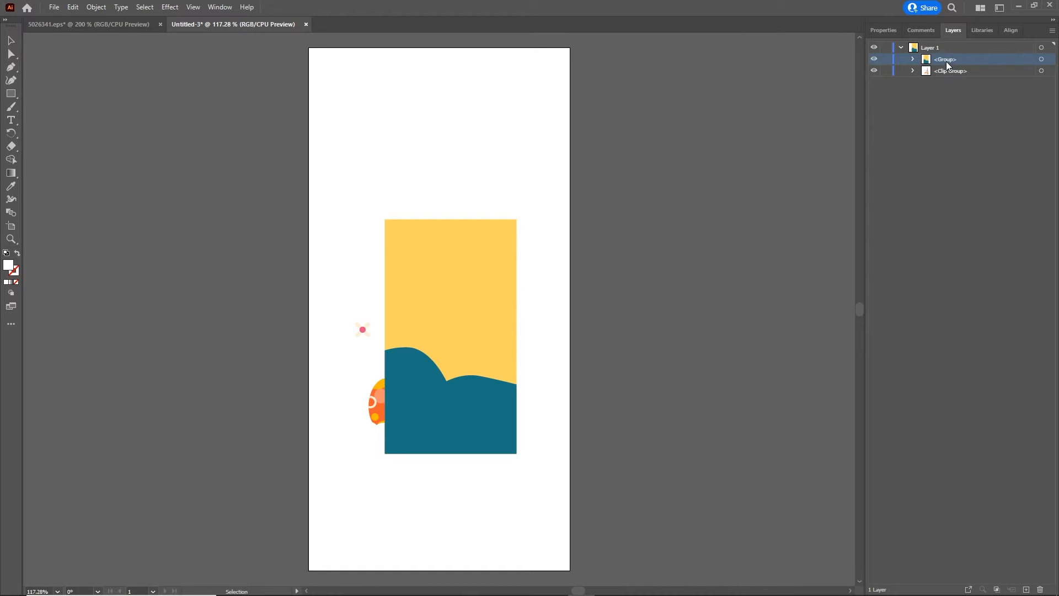
pyautogui.moveTo(949, 70); pyautogui.dragTo(946, 76)
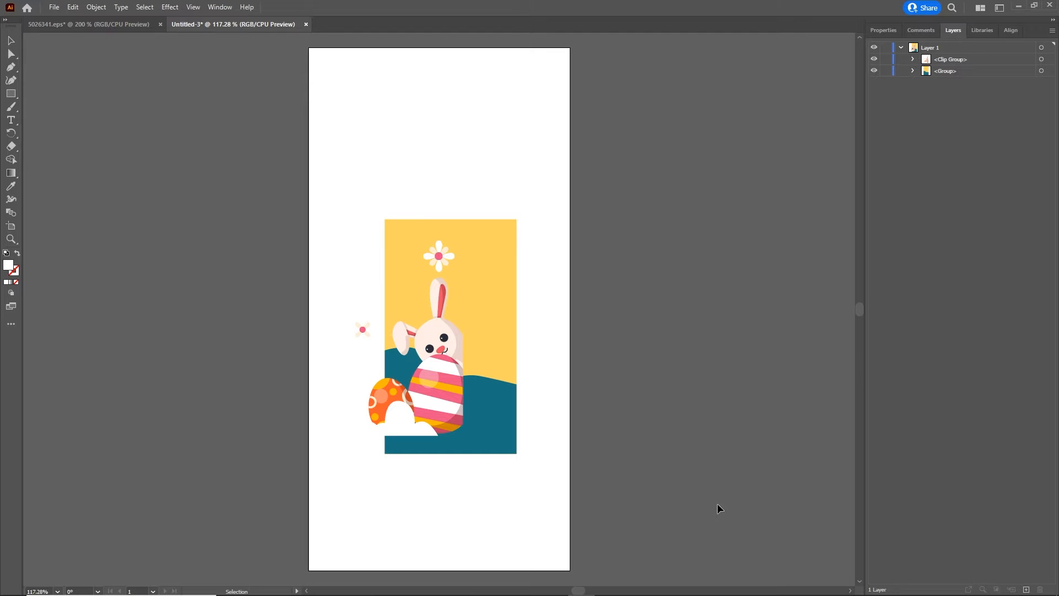
# - Center the bunny-and-eggs artwork and its background horizontally and vertically on the artboard
pyautogui.moveTo(654, 486); pyautogui.dragTo(216, 120)
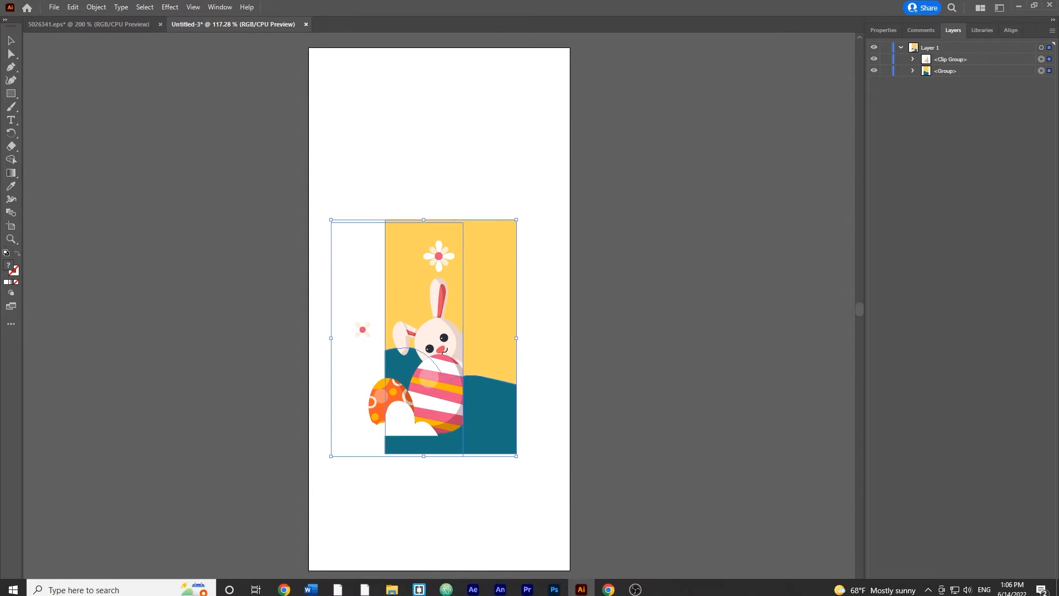
pyautogui.click(1008, 30)
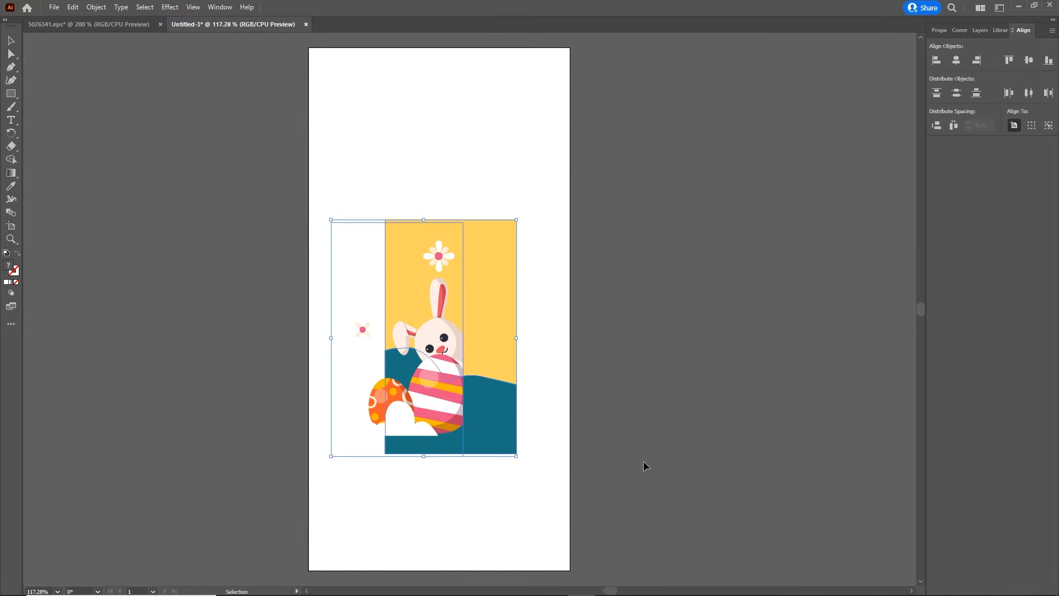
pyautogui.click(226, 7)
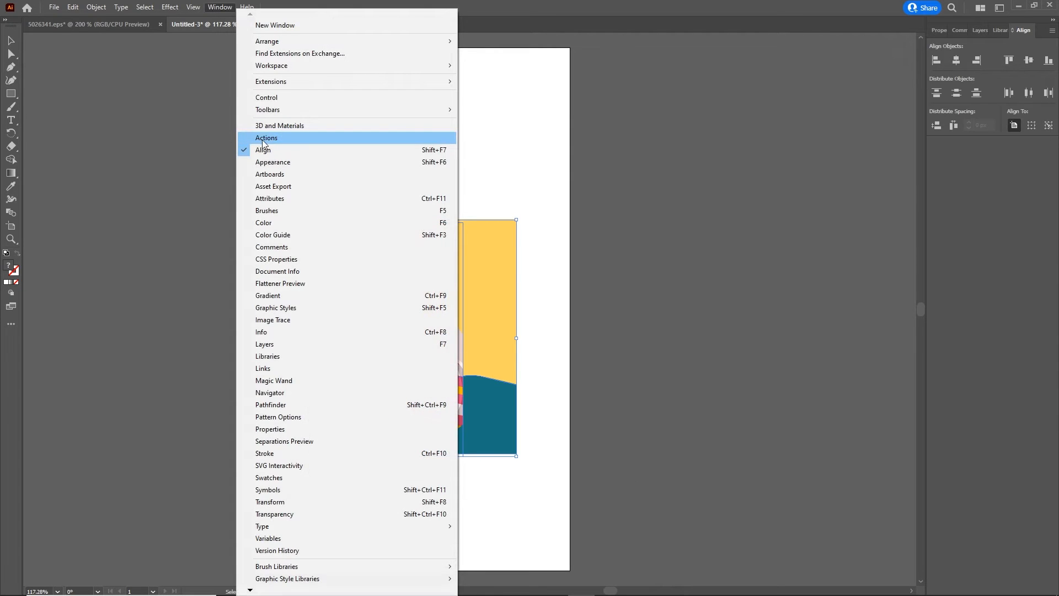
pyautogui.click(987, 165)
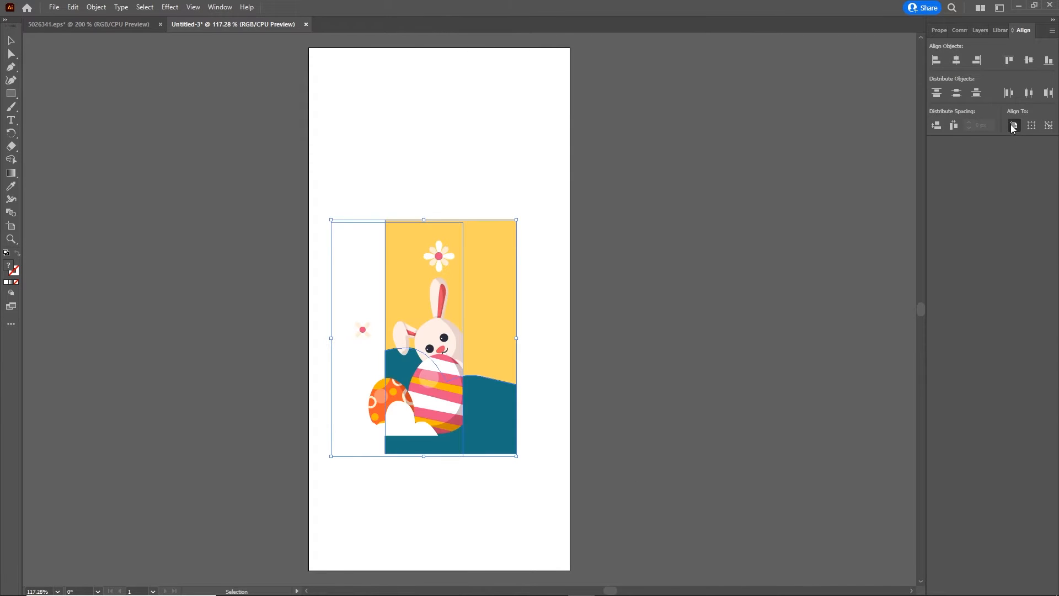
pyautogui.moveTo(674, 474); pyautogui.dragTo(246, 200)
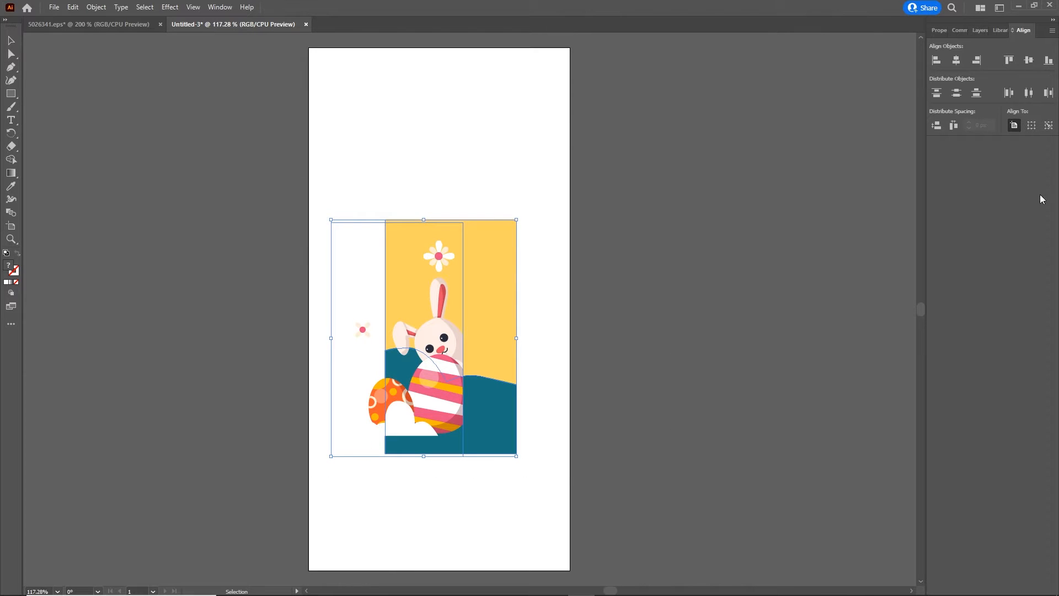
pyautogui.click(1028, 60)
pyautogui.click(958, 65)
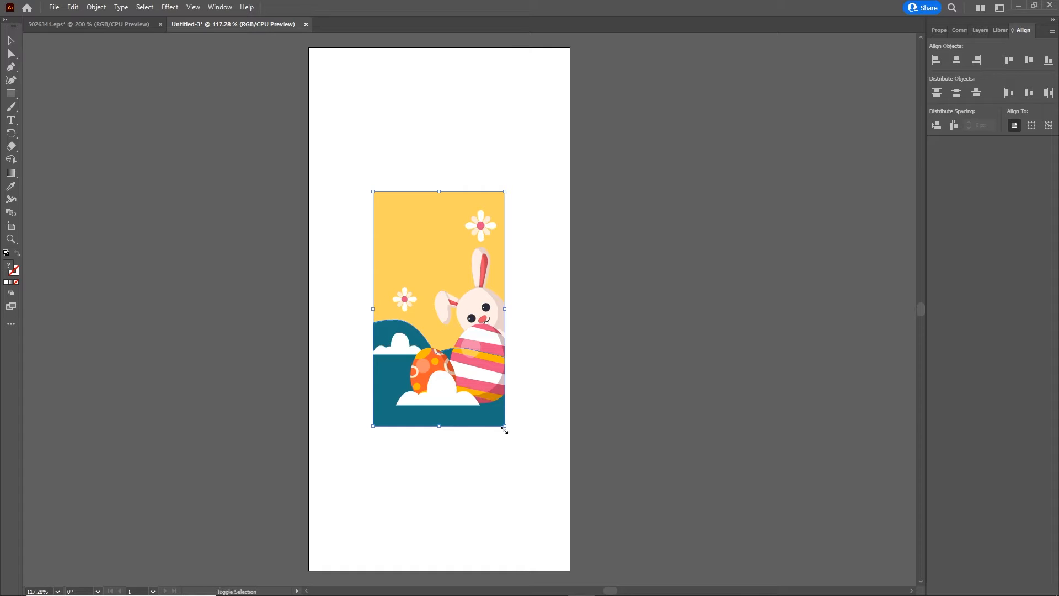
# - Enlarge the artwork and its background proportionally from the center so they cover the whole artboard, and clear the selection
pyautogui.moveTo(505, 427); pyautogui.dragTo(673, 576)
pyautogui.click(10, 41)
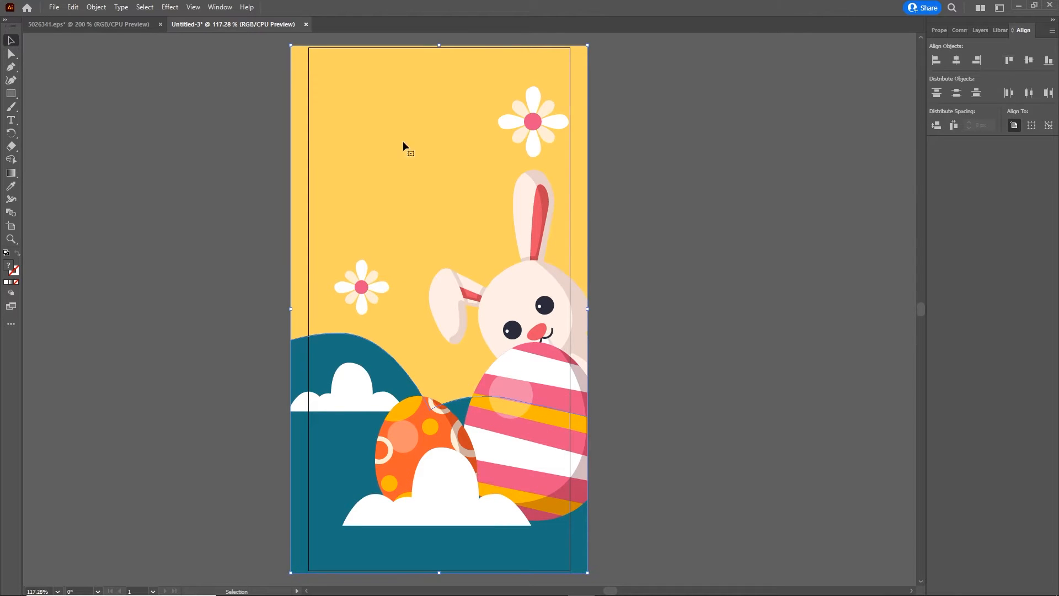
pyautogui.click(764, 257)
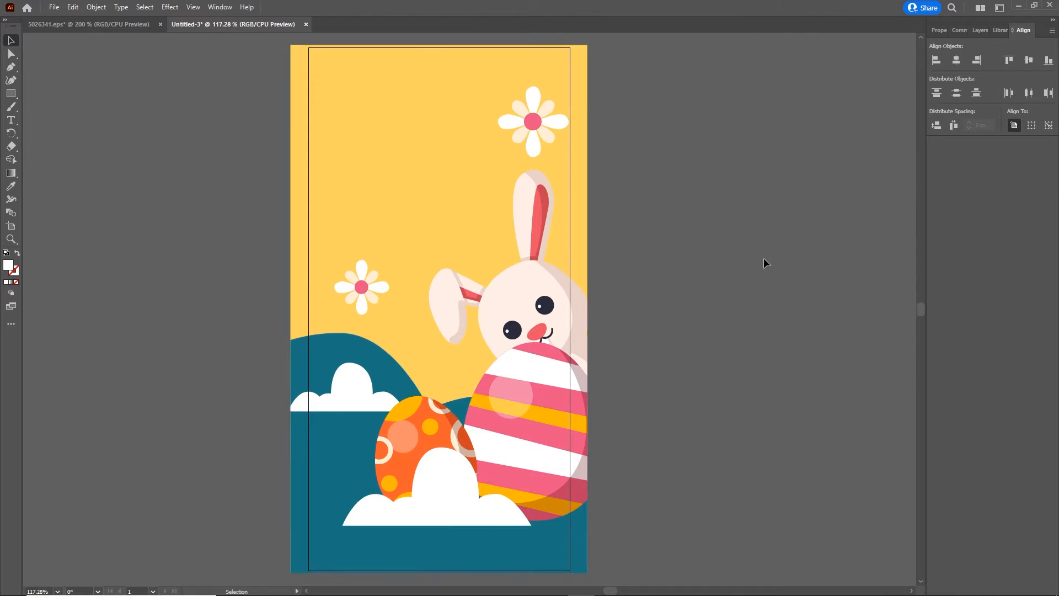
# - Release the clipping mask on the bunny, eggs, clouds and flowers artwork
pyautogui.click(514, 298)
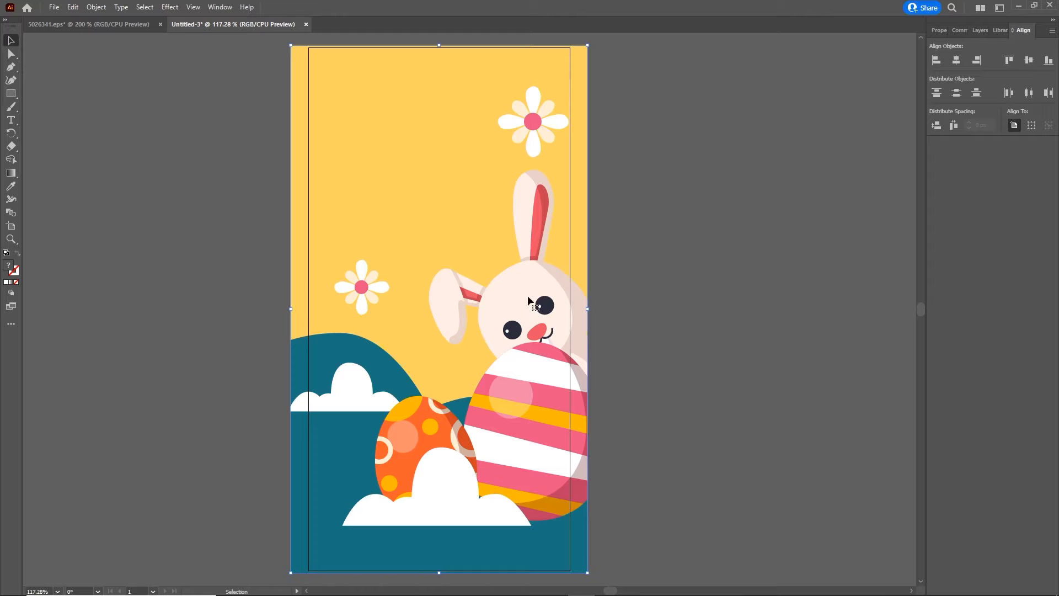
pyautogui.rightClick(517, 295)
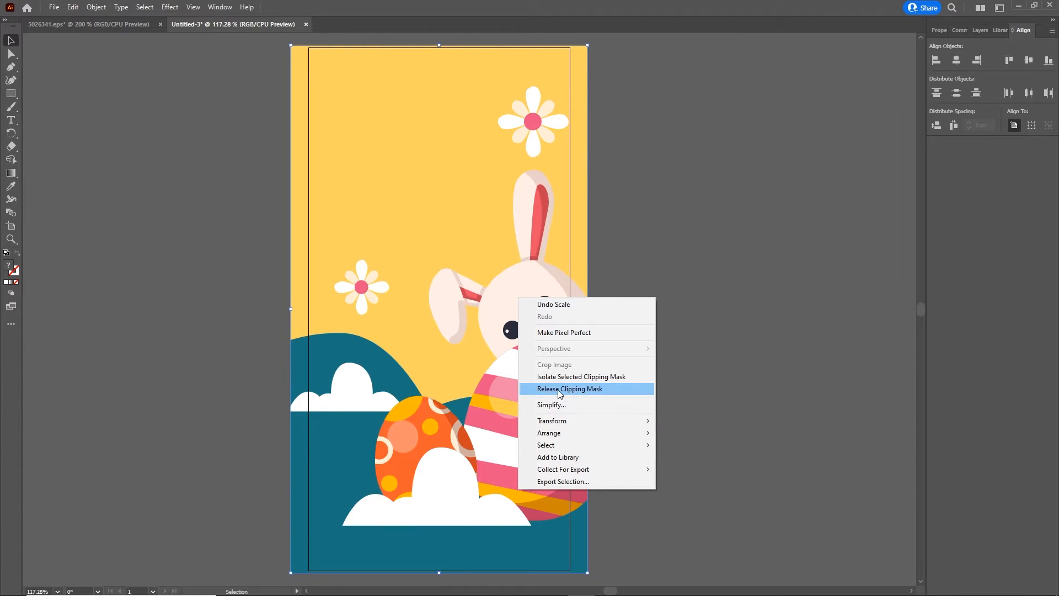
pyautogui.click(585, 390)
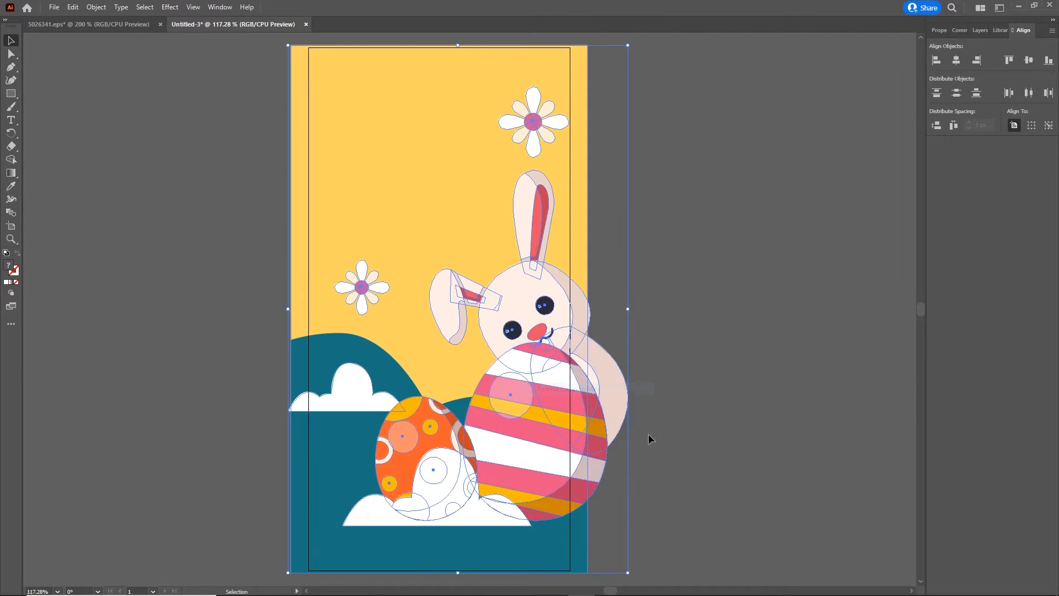
pyautogui.click(677, 307)
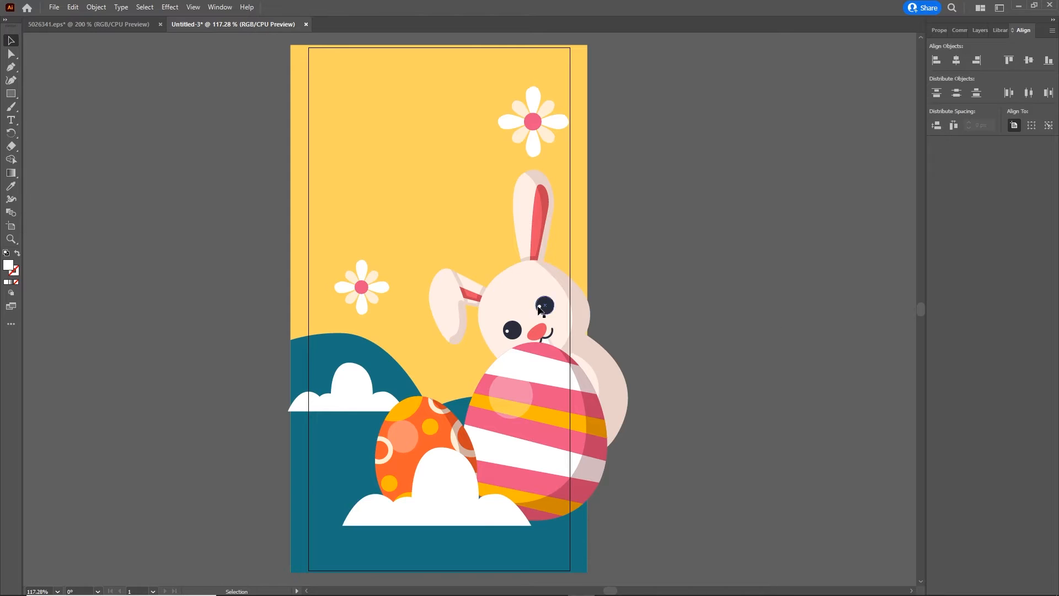
# - Ungroup the released artwork into separate bunny, egg, cloud and flower objects
pyautogui.hotkey('ctrl', 'a')
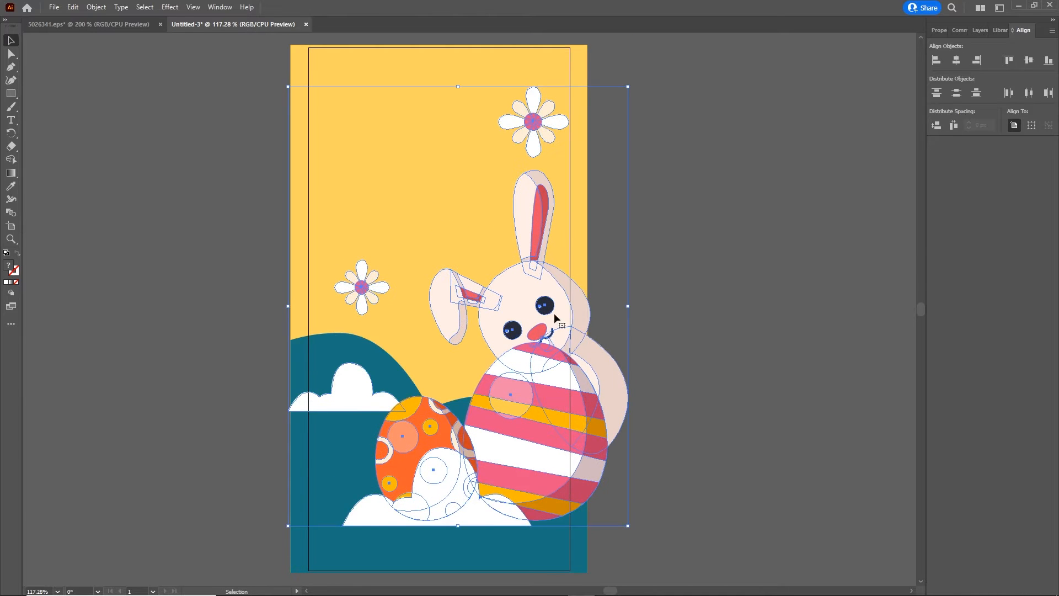
pyautogui.rightClick(604, 301)
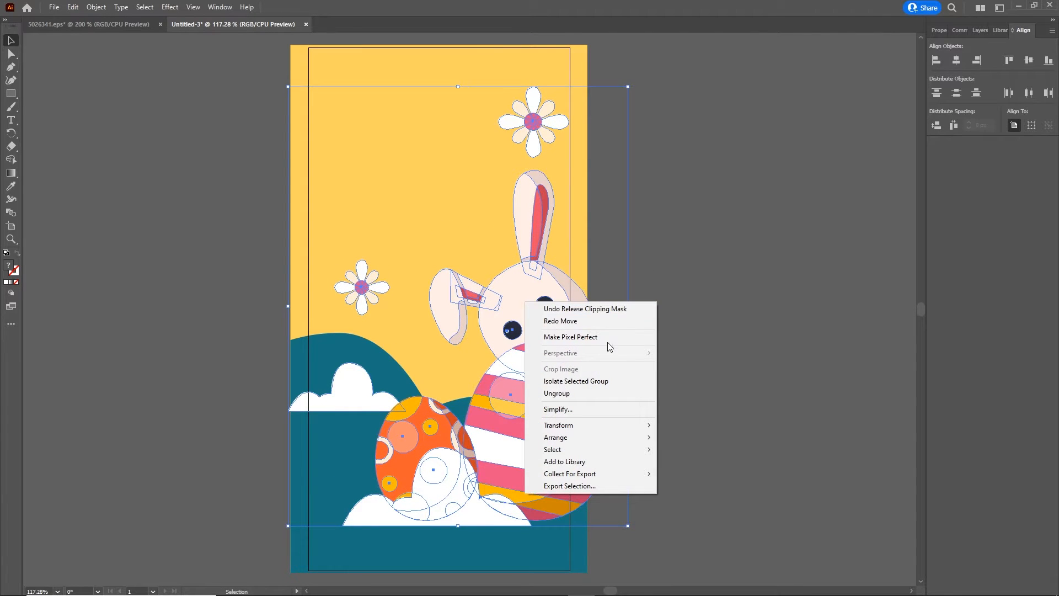
pyautogui.click(571, 394)
pyautogui.click(754, 305)
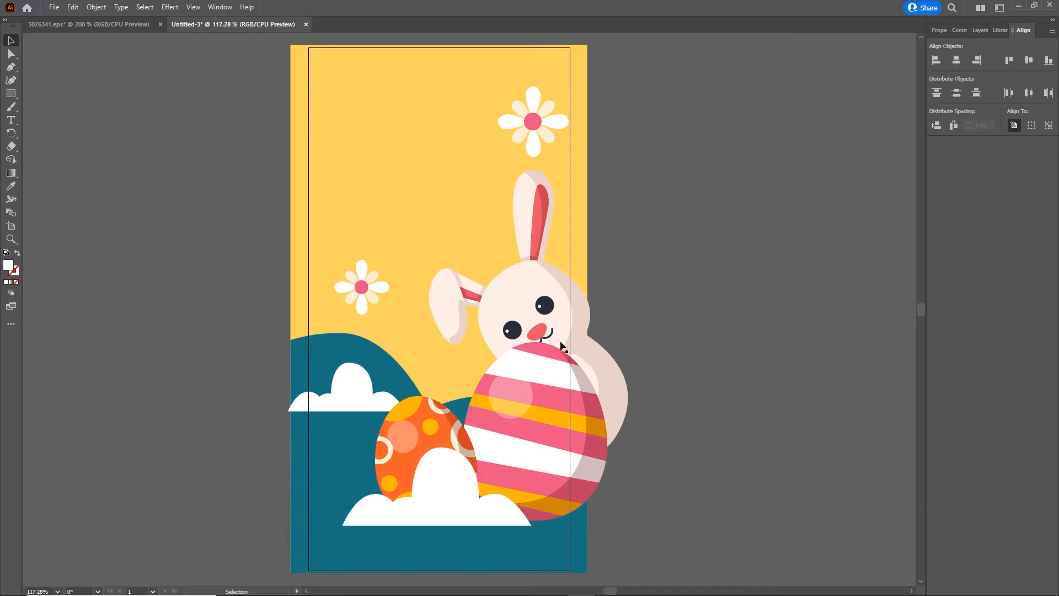
pyautogui.click(528, 293)
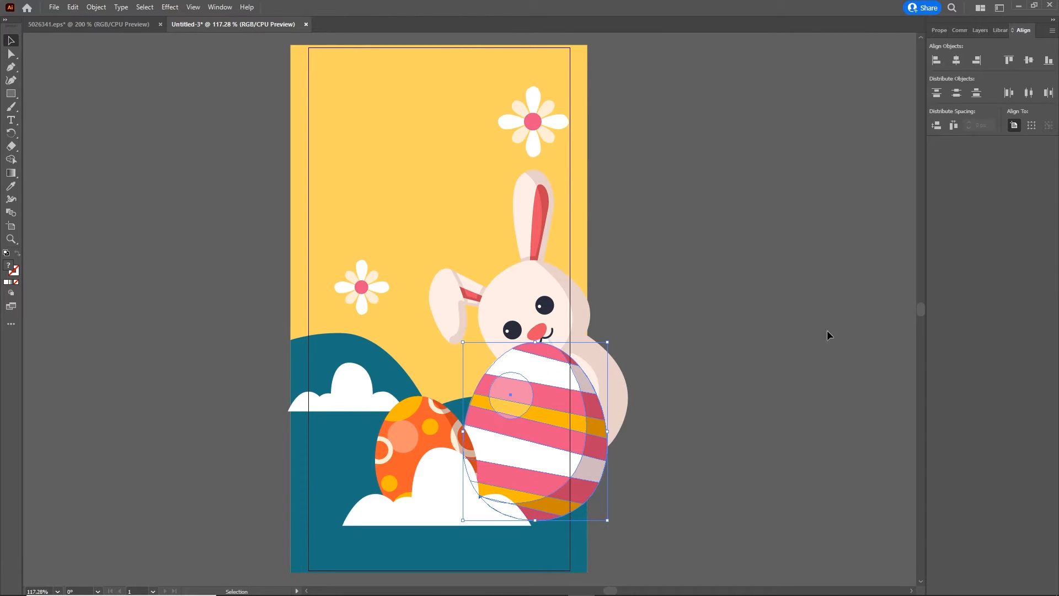
# - Examine which part of the artwork each item in Layer 1 holds by hiding and showing them one at a time
pyautogui.click(981, 31)
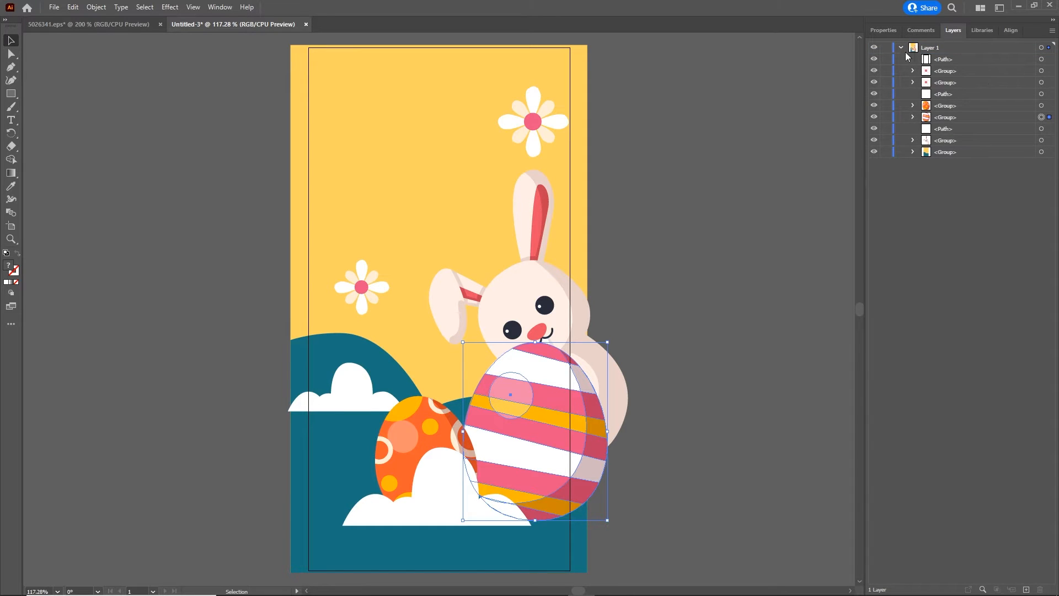
pyautogui.click(873, 151)
pyautogui.click(873, 151)
pyautogui.click(874, 140)
pyautogui.click(874, 141)
pyautogui.click(874, 130)
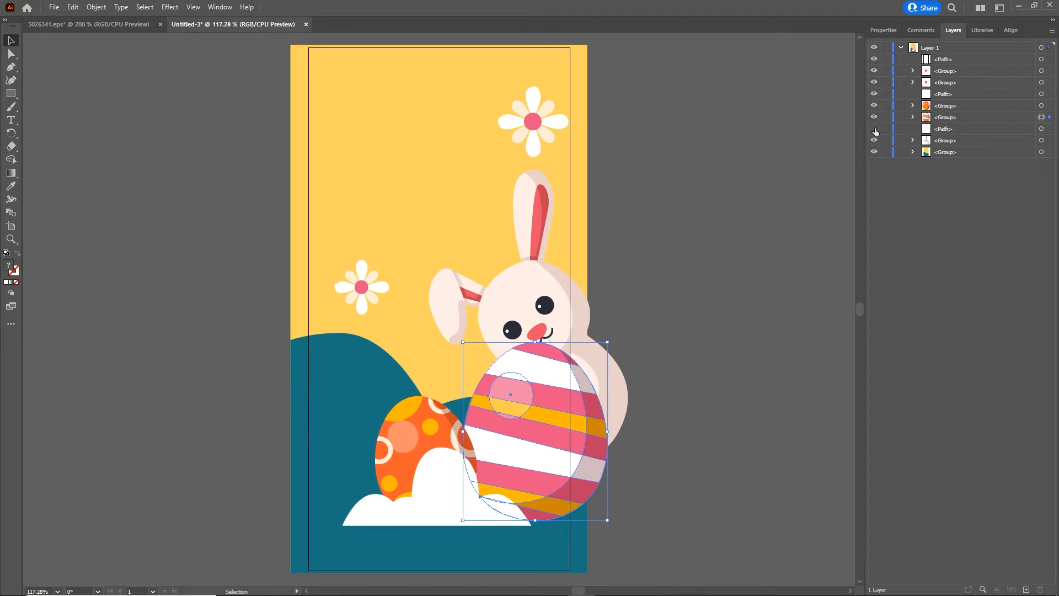
pyautogui.click(874, 129)
pyautogui.click(874, 118)
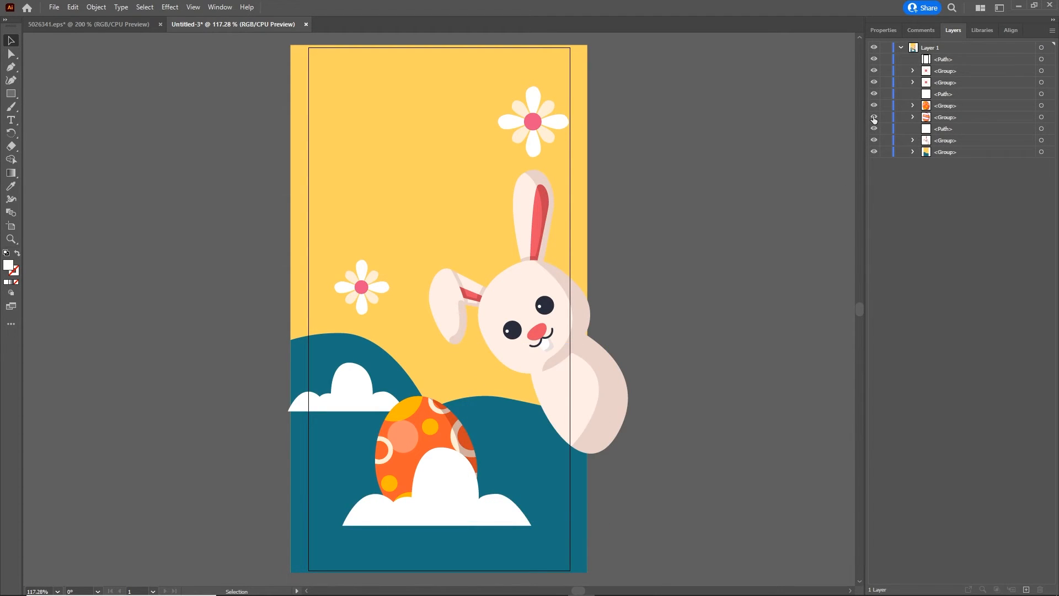
pyautogui.click(873, 118)
pyautogui.click(874, 106)
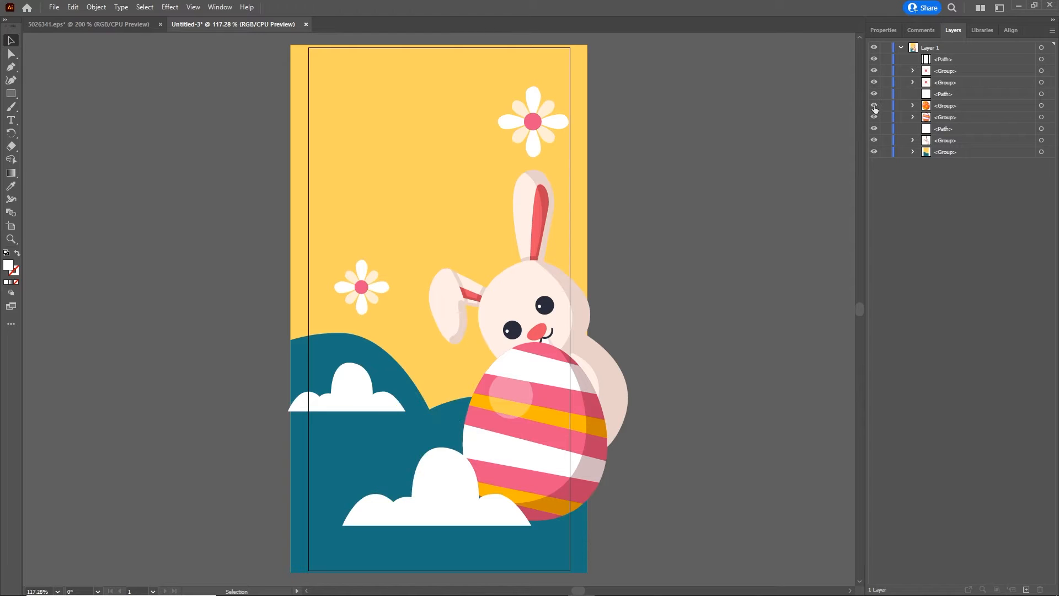
pyautogui.click(874, 106)
pyautogui.click(874, 95)
pyautogui.click(874, 93)
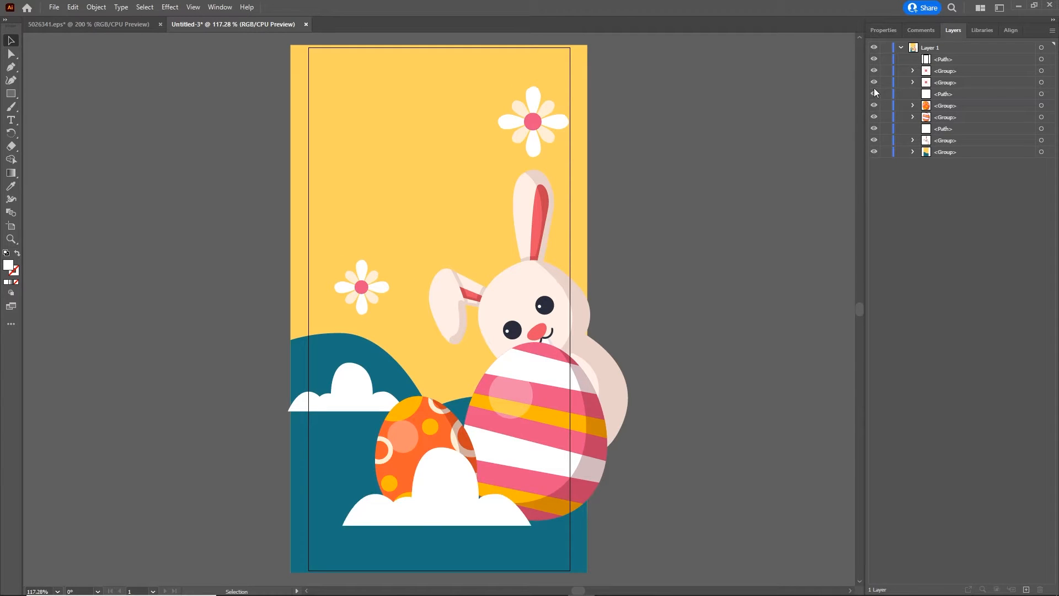
pyautogui.click(874, 82)
pyautogui.click(874, 83)
pyautogui.click(874, 70)
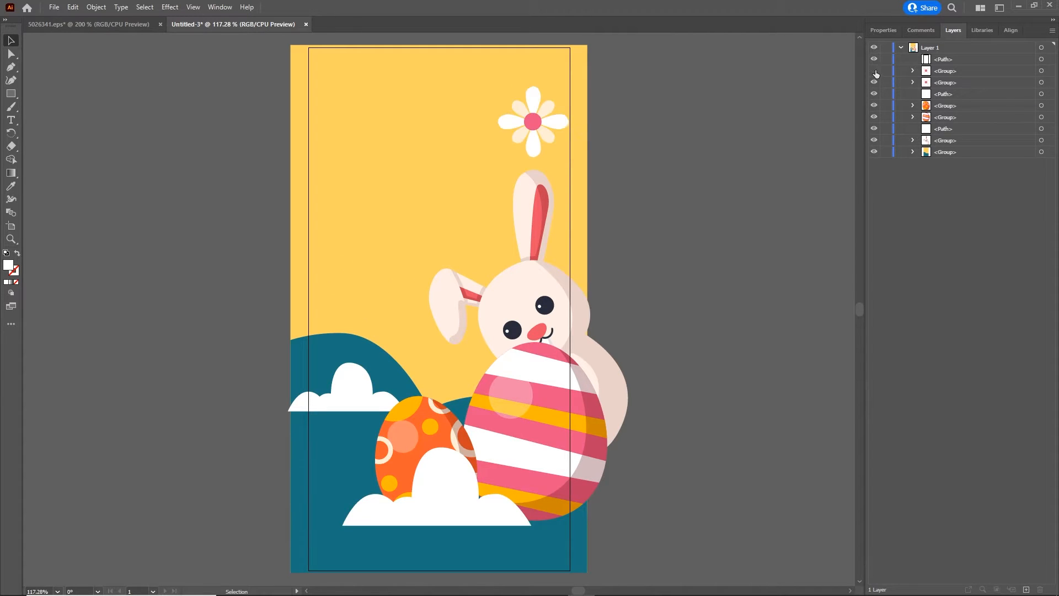
pyautogui.click(874, 71)
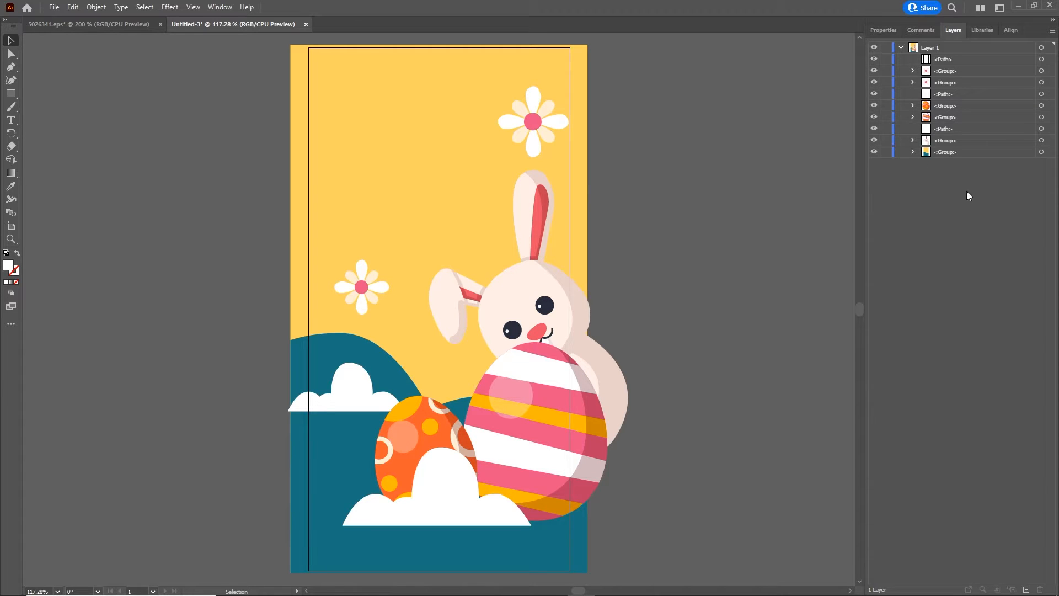
# - Check that the topmost path in Layer 1 holds no visible artwork, and delete it
pyautogui.click(944, 60)
pyautogui.moveTo(877, 75); pyautogui.dragTo(874, 119)
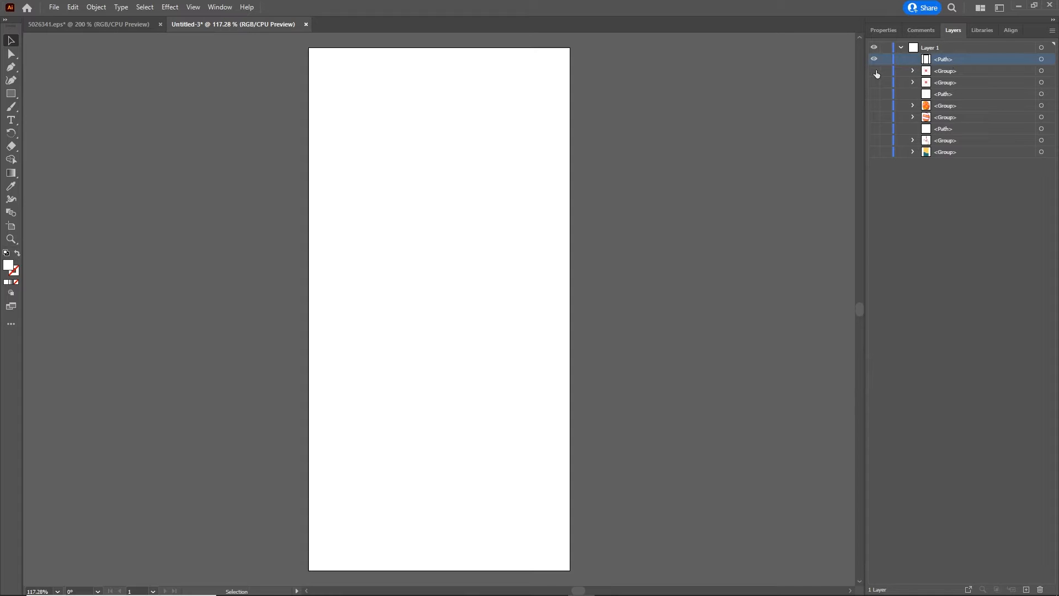
pyautogui.moveTo(874, 70); pyautogui.dragTo(874, 152)
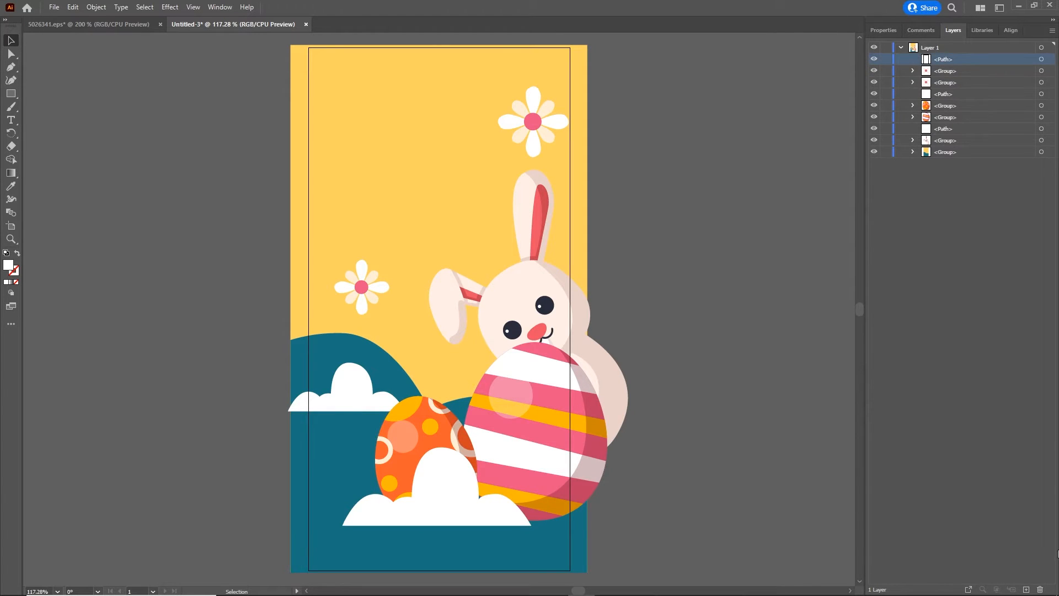
pyautogui.click(1039, 589)
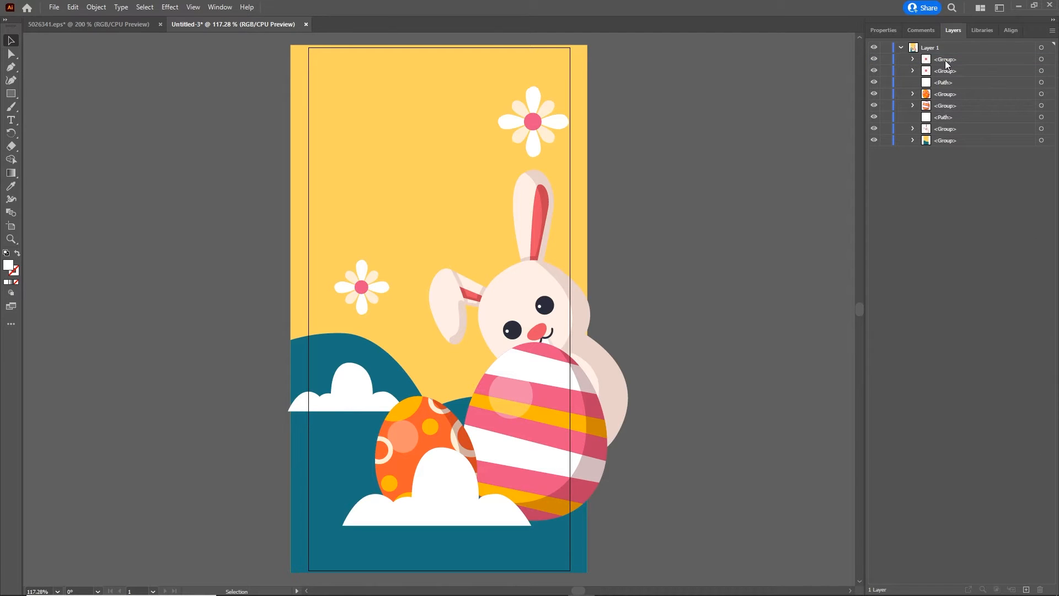
# - Release the contents of Layer 1 to separate layers with the Sequence option
pyautogui.click(901, 49)
pyautogui.click(935, 48)
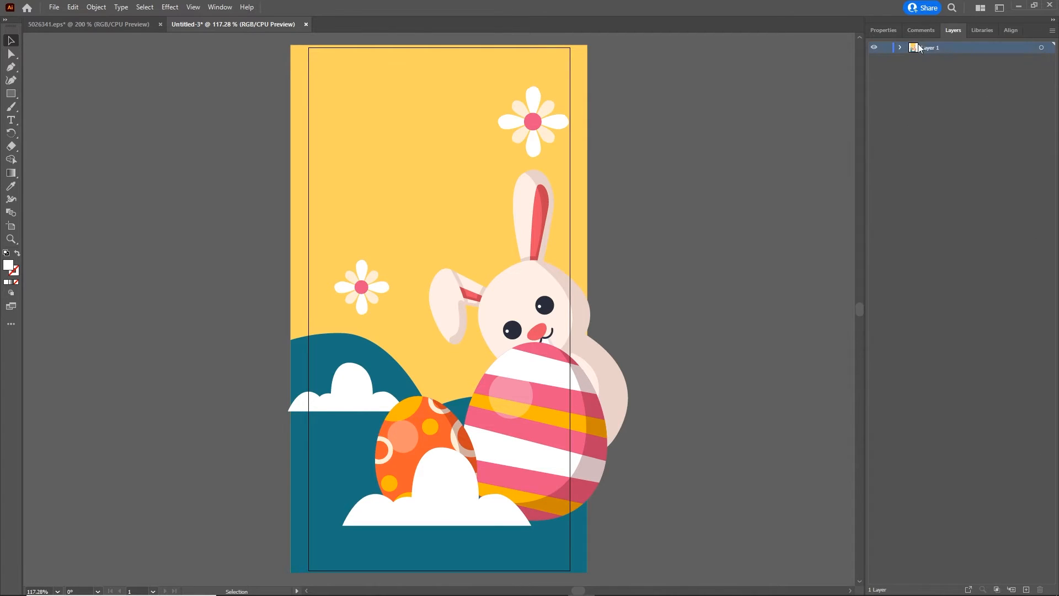
pyautogui.click(1051, 31)
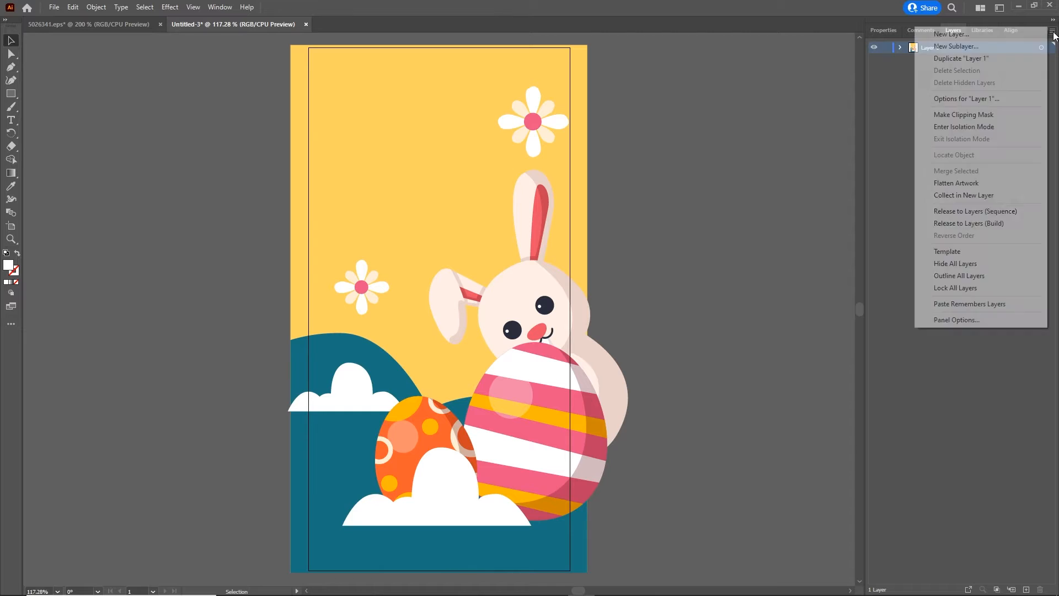
pyautogui.click(979, 214)
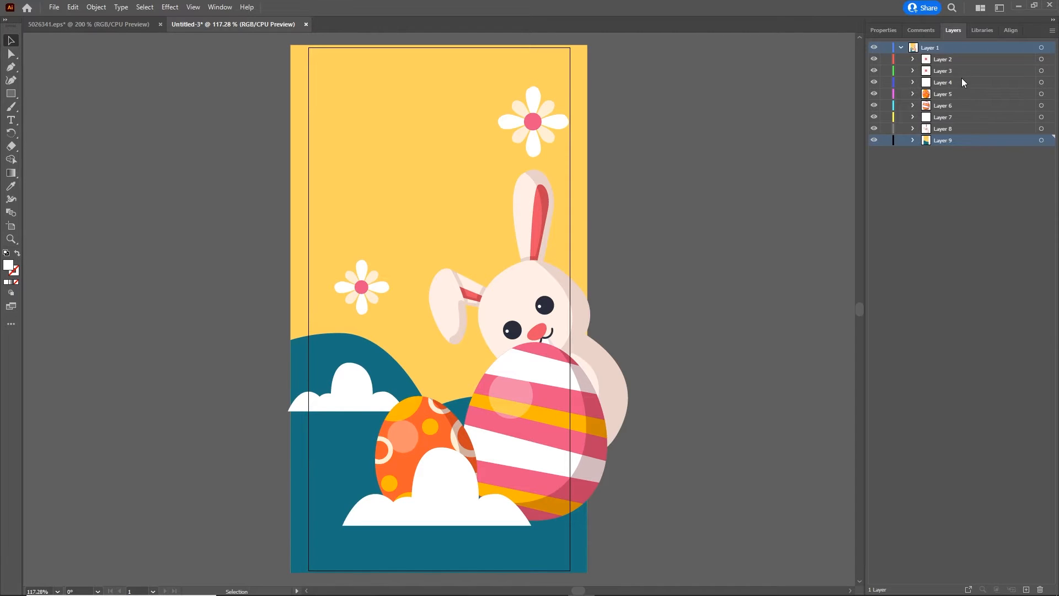
# - Move Layer 2 through Layer 9 out of Layer 1 to the top level and delete the emptied Layer 1
pyautogui.click(944, 59)
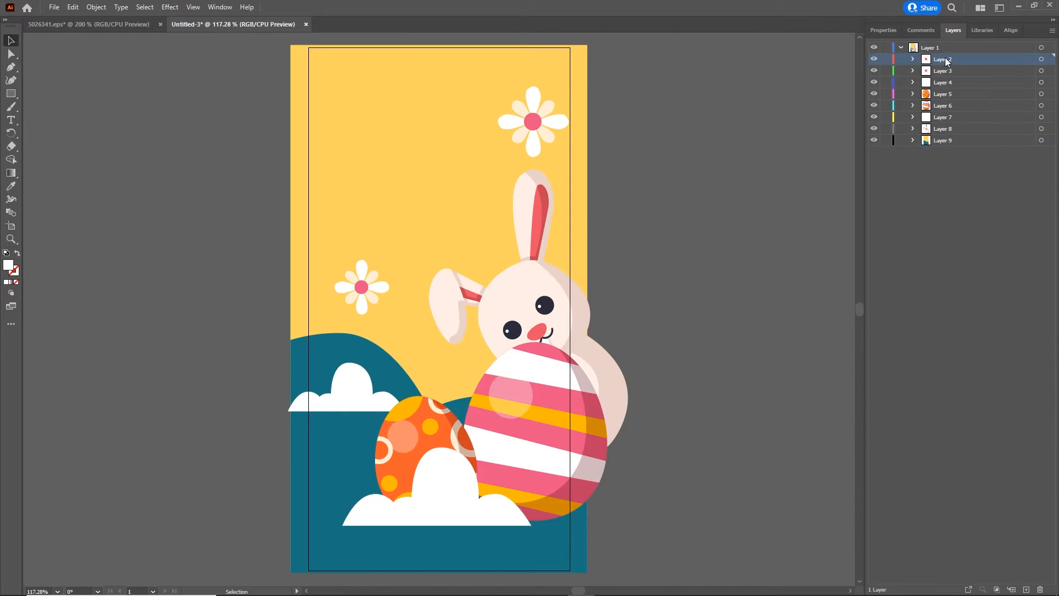
pyautogui.keyDown('shift'); pyautogui.click(942, 141); pyautogui.keyUp('shift')
pyautogui.moveTo(946, 106); pyautogui.dragTo(935, 242)
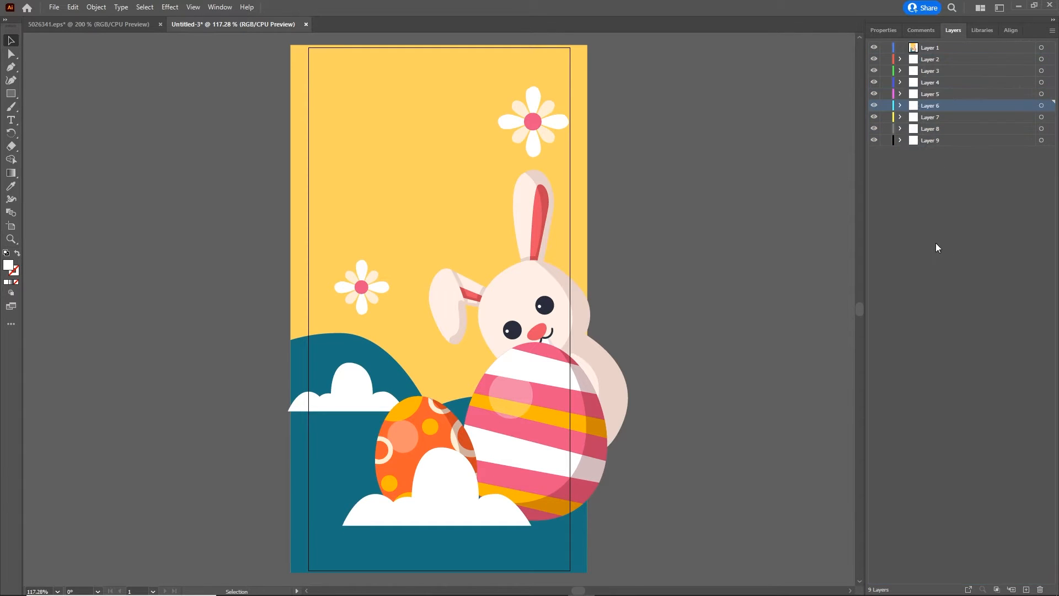
pyautogui.click(934, 48)
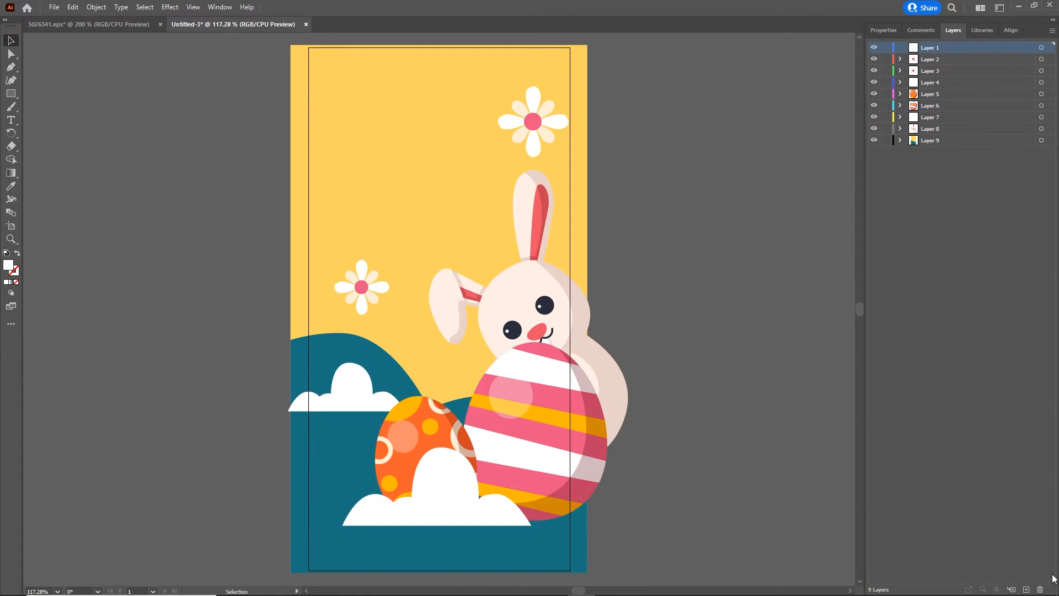
pyautogui.click(1041, 589)
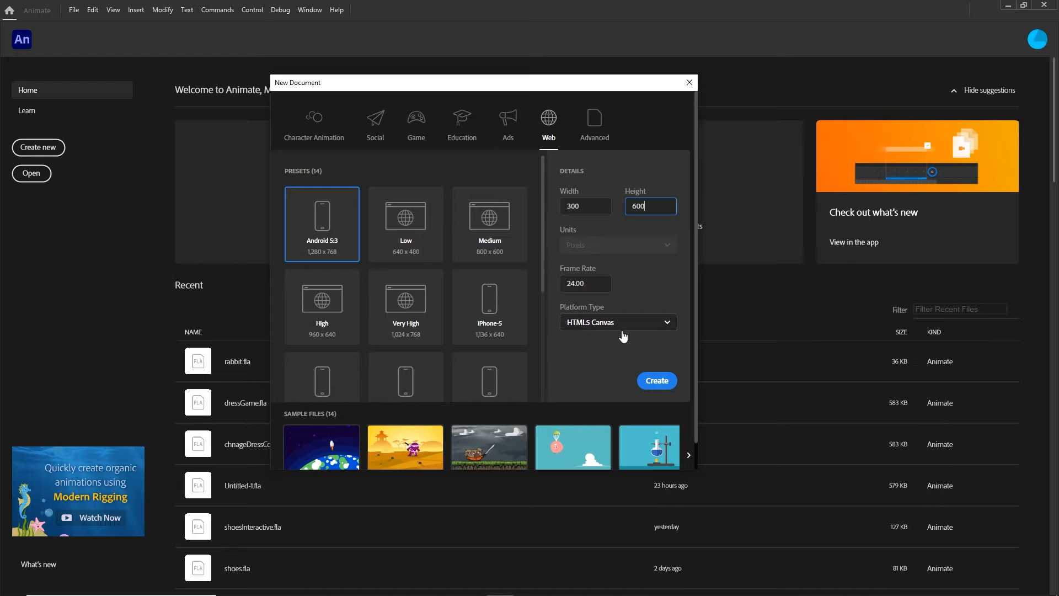
# - Create a 300 x 600 px HTML5 Canvas document at 24 fps in Animate
pyautogui.click(652, 386)
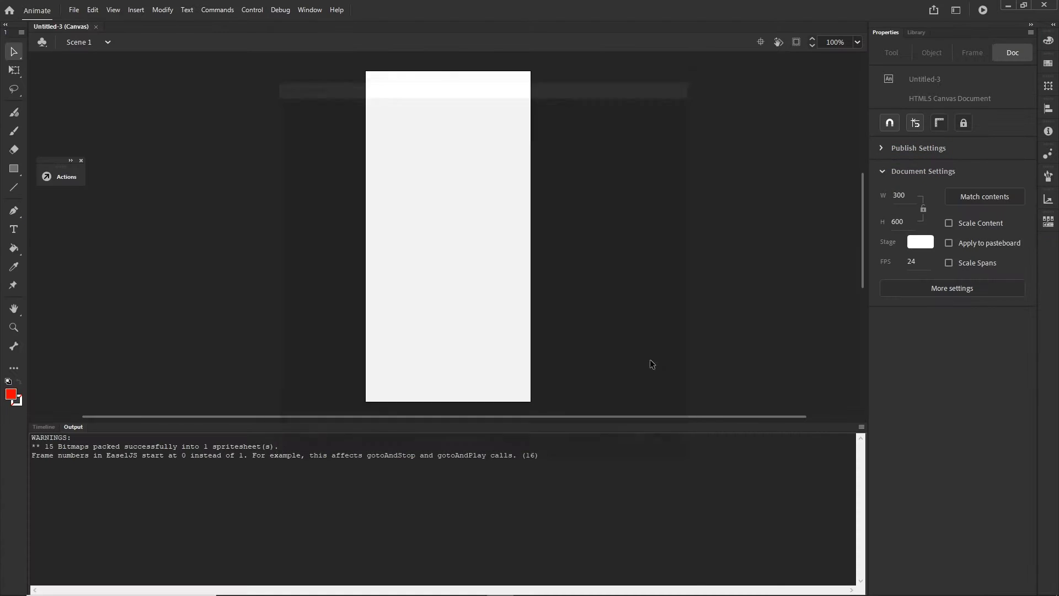
# - Import easter1.ai from the tutorial's illustrator folder onto the stage as Animate layers at its original position, and show the timeline
pyautogui.moveTo(391, 584)
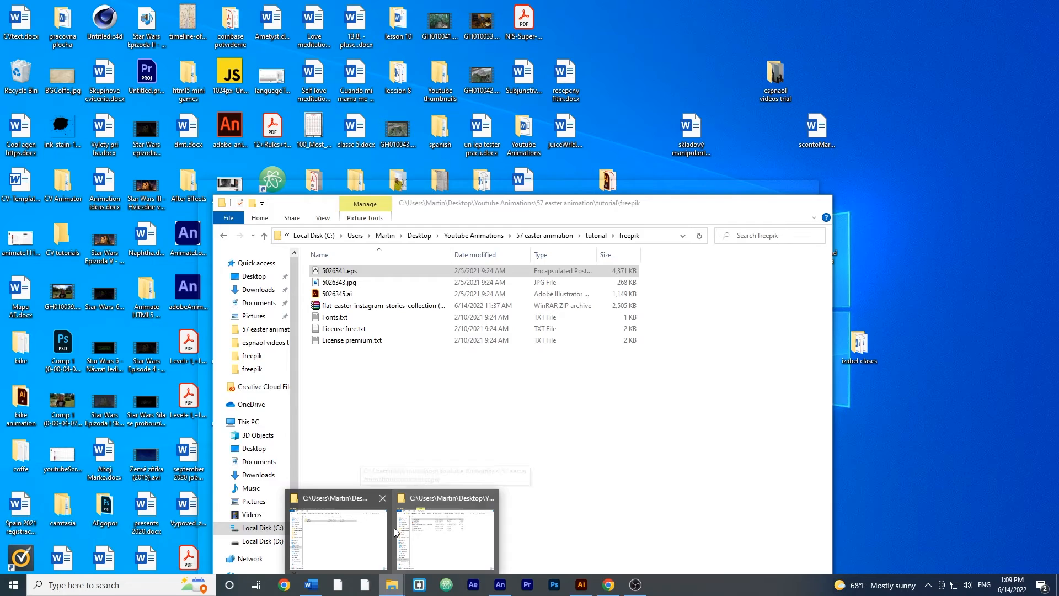
pyautogui.click(385, 528)
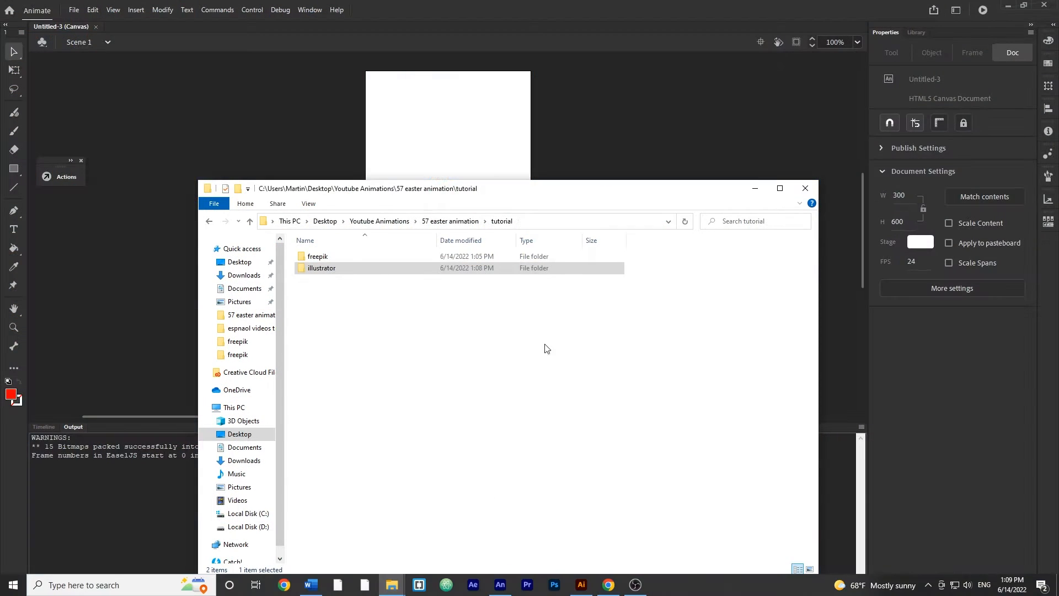
pyautogui.doubleClick(328, 270)
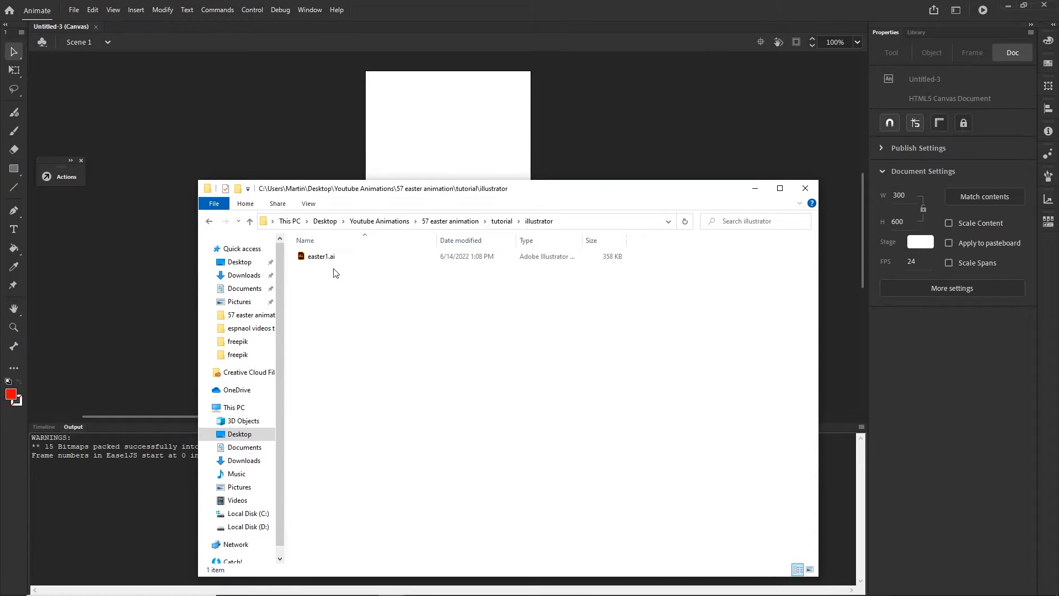
pyautogui.moveTo(325, 257); pyautogui.dragTo(443, 136)
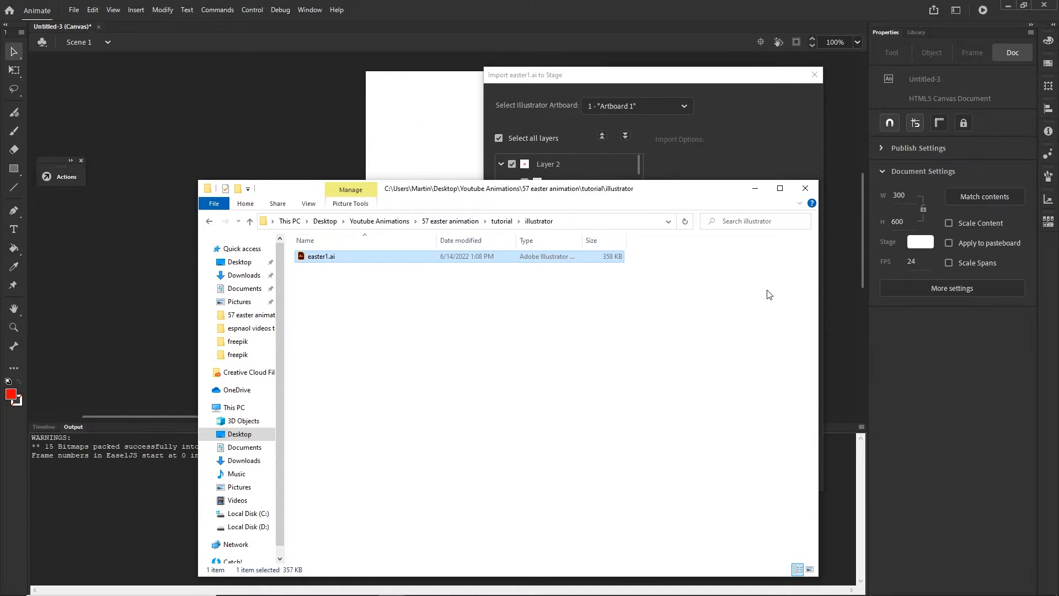
pyautogui.click(752, 144)
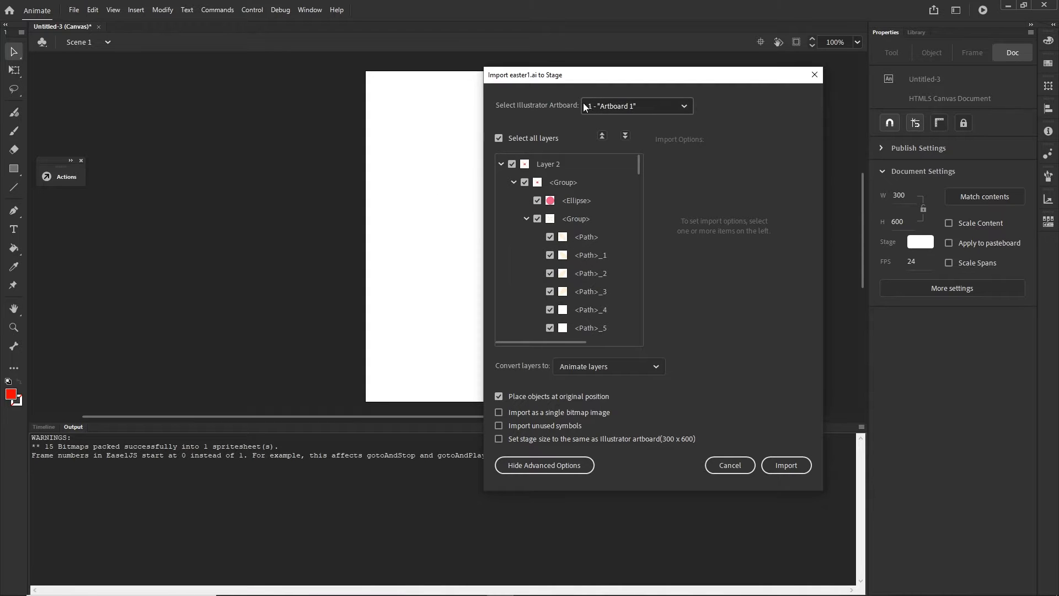
pyautogui.click(786, 465)
pyautogui.click(50, 426)
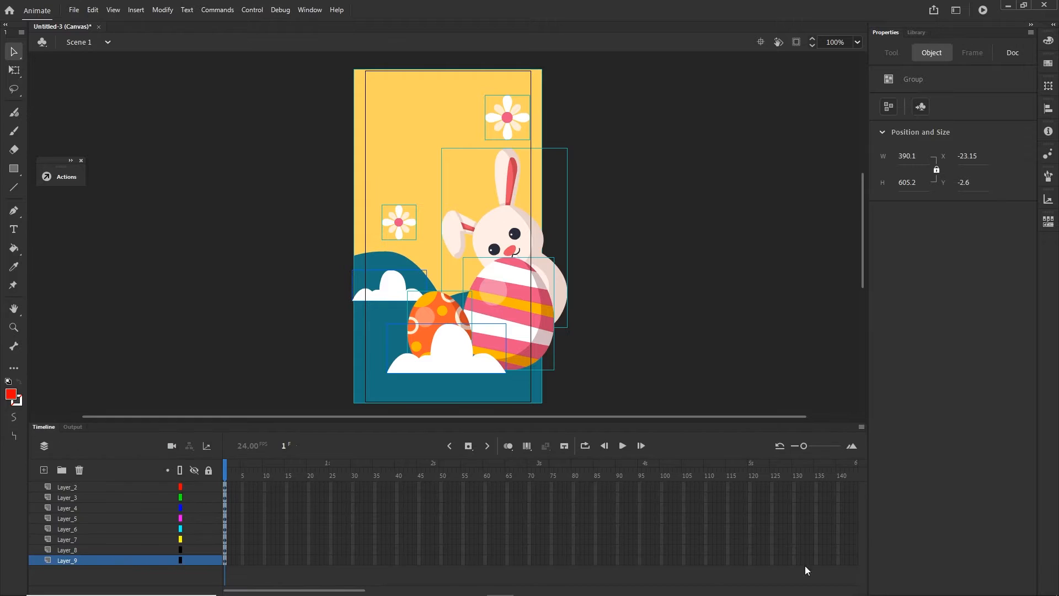
# - Preview the artwork with content outside the stage clipped, and turn the clipping off again
pyautogui.click(796, 43)
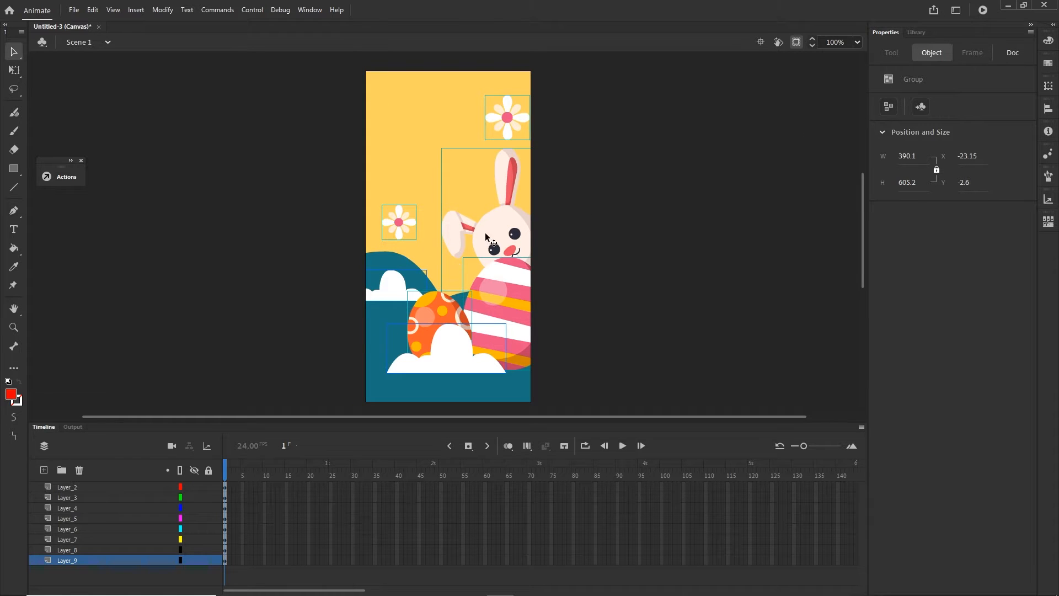
pyautogui.click(798, 44)
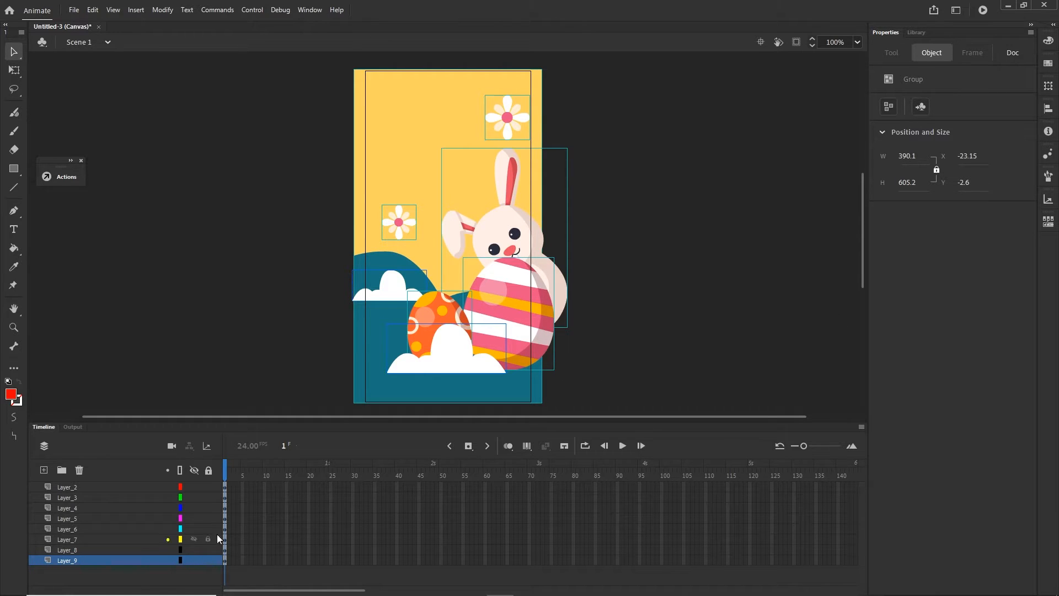
# - Hide every layer except Layer_9 and convert its yellow and teal background group to a movie clip symbol named BG
pyautogui.moveTo(193, 486); pyautogui.dragTo(195, 560)
pyautogui.click(194, 560)
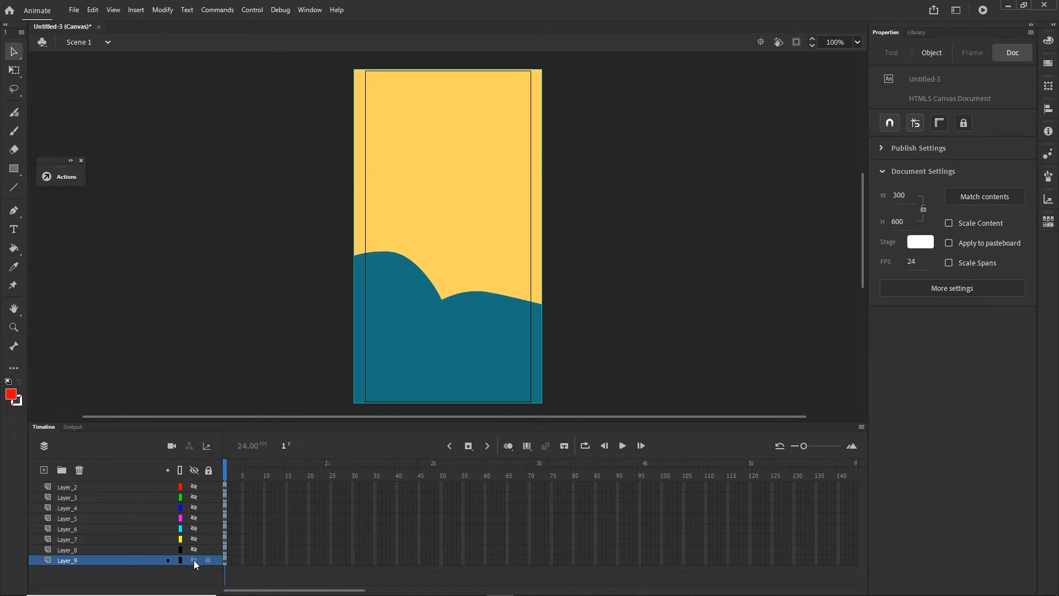
pyautogui.click(447, 165)
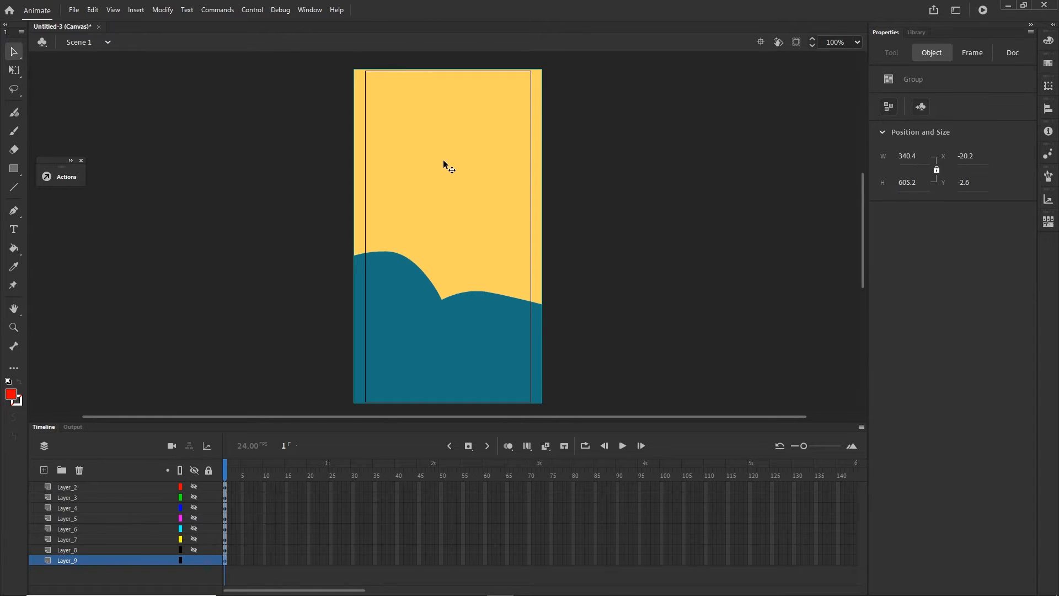
pyautogui.click(163, 10)
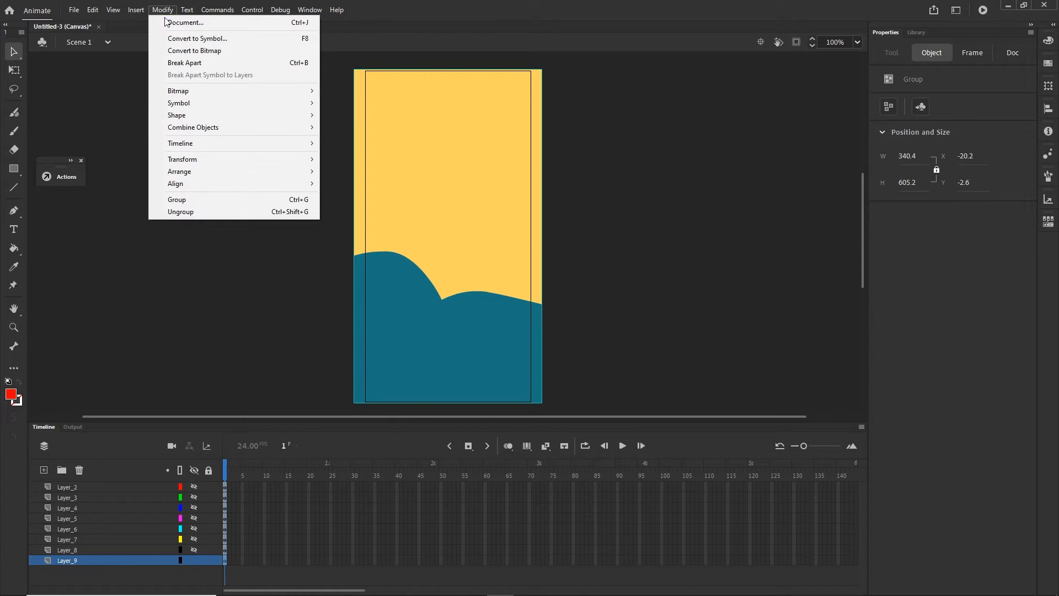
pyautogui.click(193, 38)
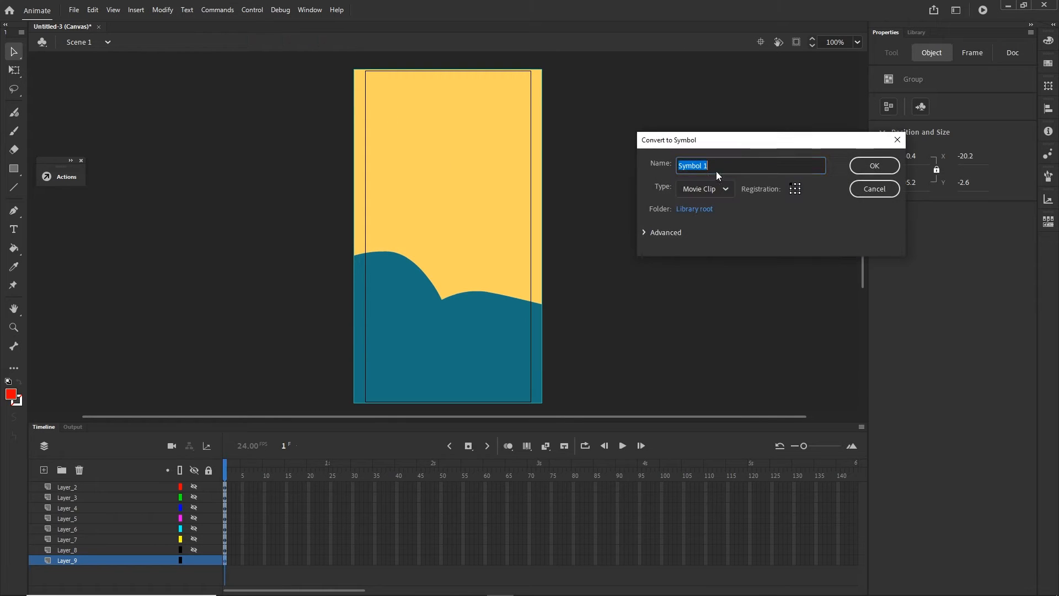
pyautogui.write('BG')
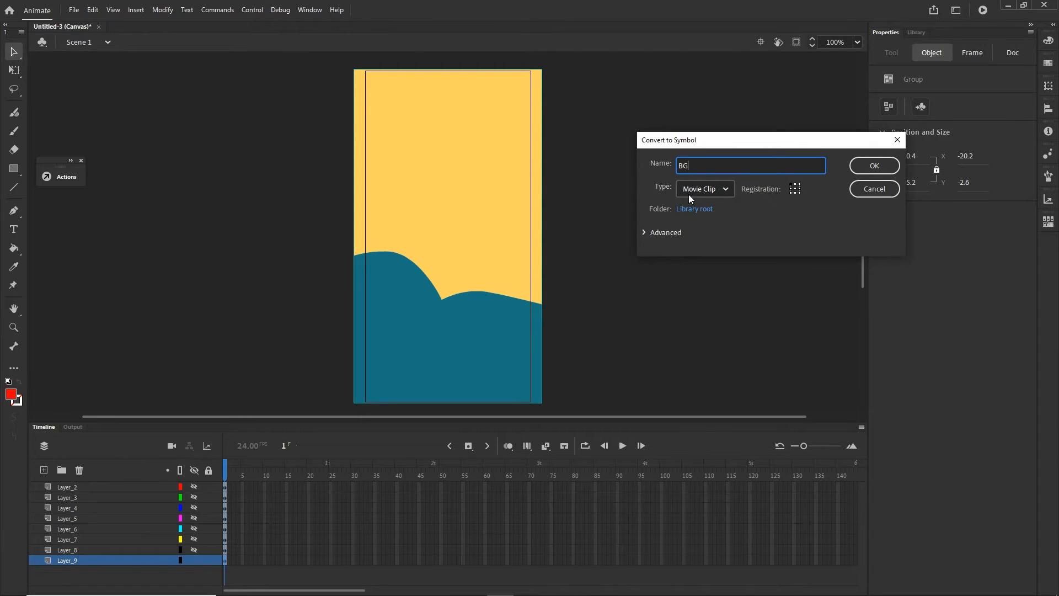
pyautogui.click(874, 165)
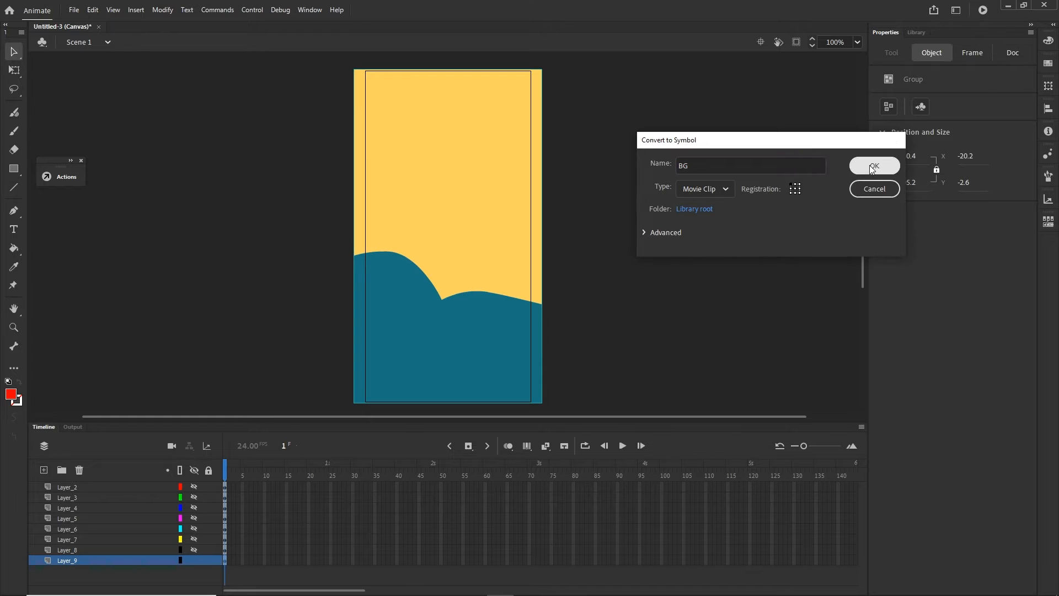
# - Show the hidden layers Layer_2 through Layer_8 again, toggling them once to compare with the background alone
pyautogui.moveTo(193, 487); pyautogui.dragTo(194, 549)
pyautogui.click(781, 238)
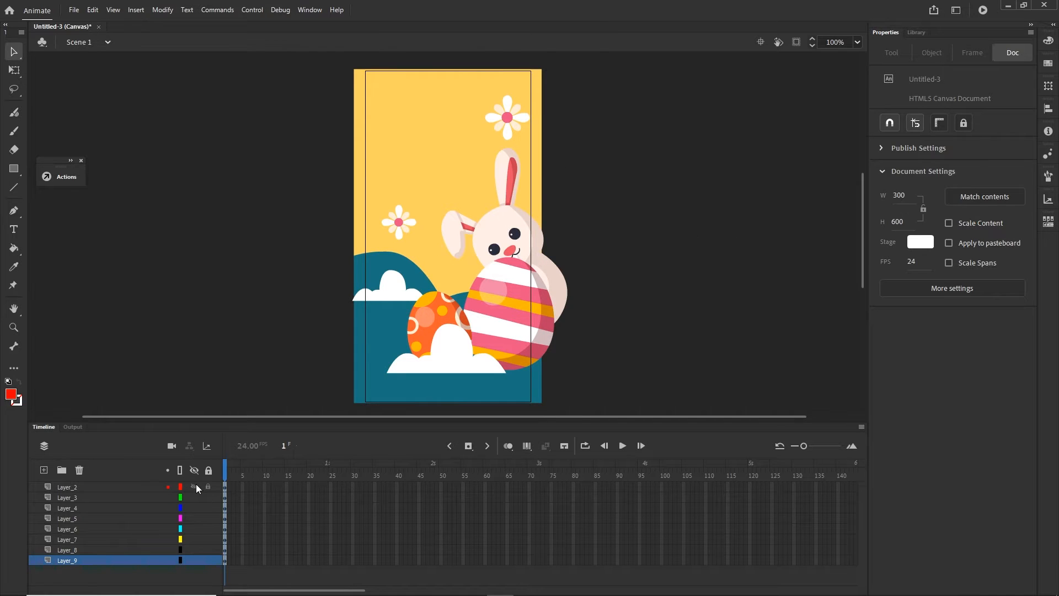
pyautogui.moveTo(193, 486); pyautogui.dragTo(195, 550)
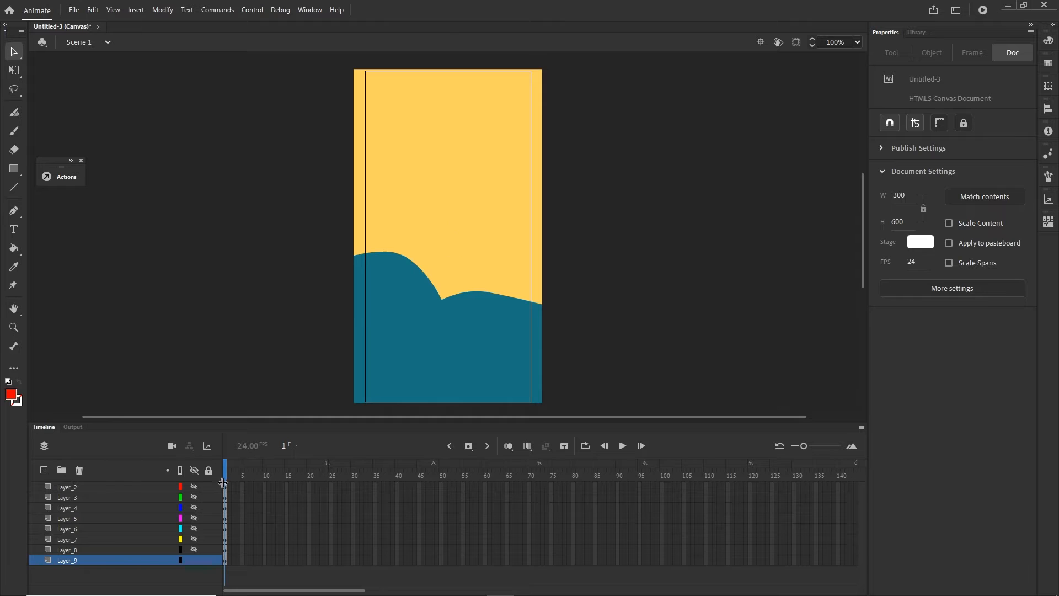
pyautogui.moveTo(194, 487); pyautogui.dragTo(193, 548)
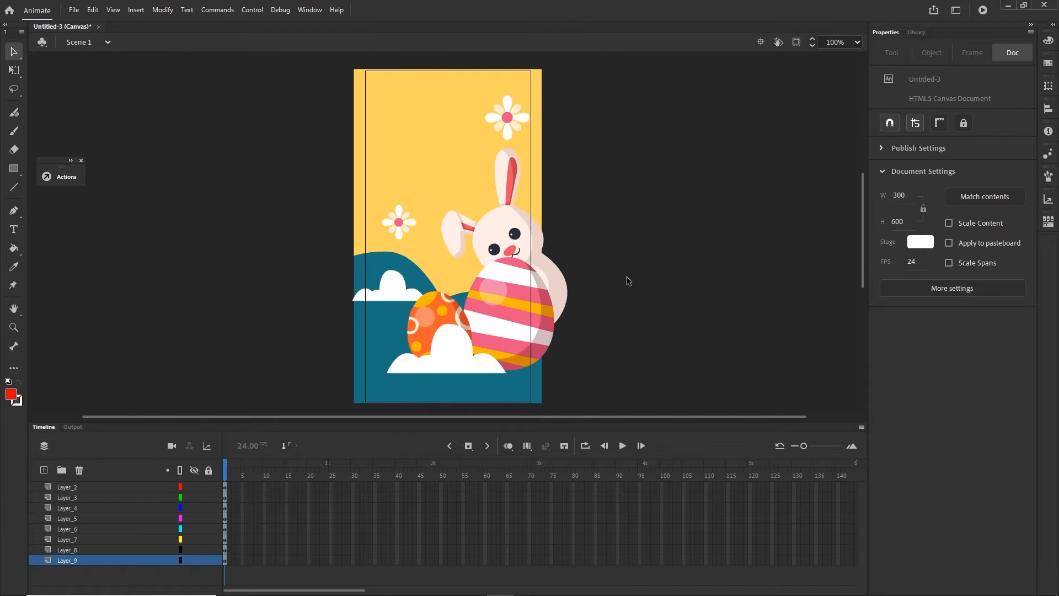
# - Convert the rabbit group to a movie clip symbol named rabbit1
pyautogui.click(504, 238)
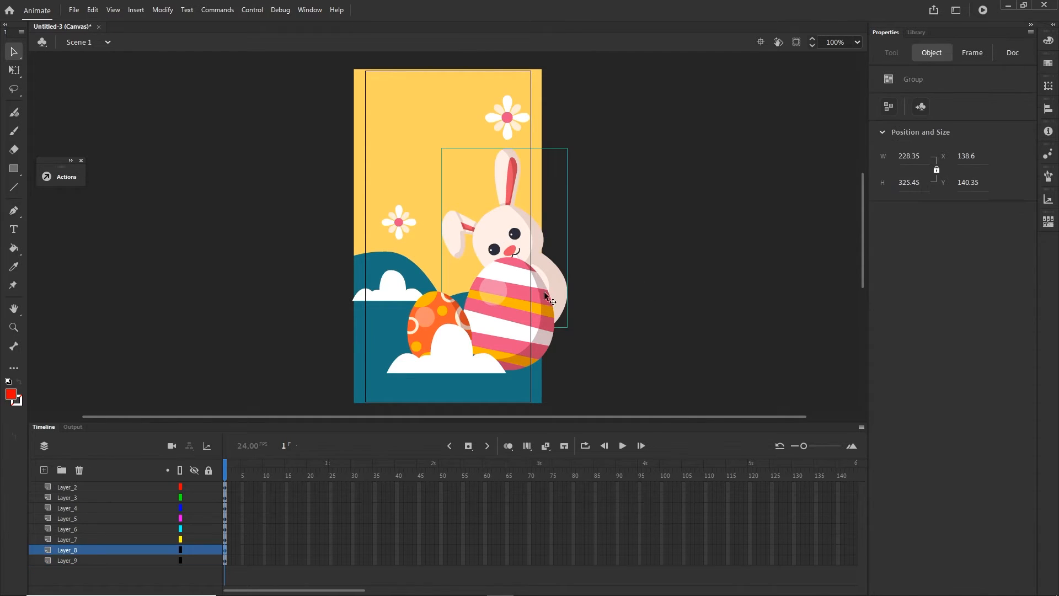
pyautogui.press('F8')
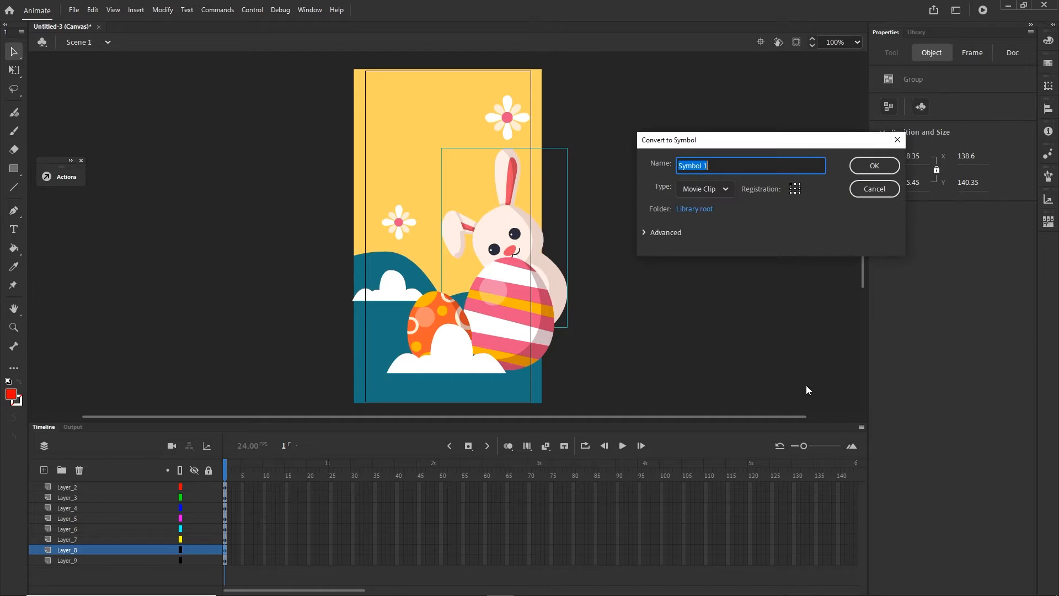
pyautogui.write('rabbit1')
pyautogui.click(880, 171)
pyautogui.click(762, 307)
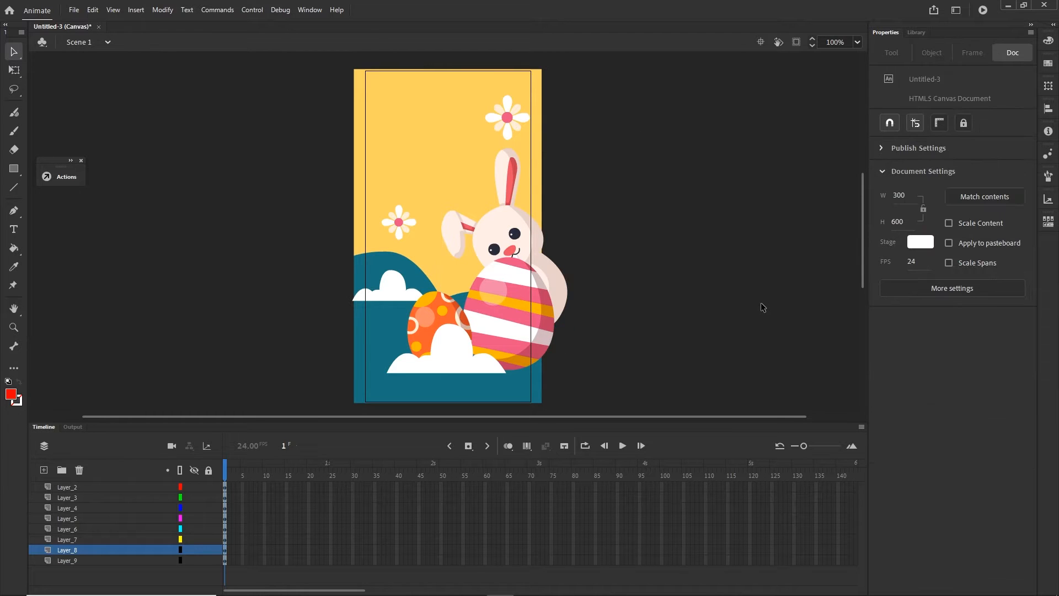
# - Convert the large striped egg group to a movie clip symbol named egg1
pyautogui.click(522, 336)
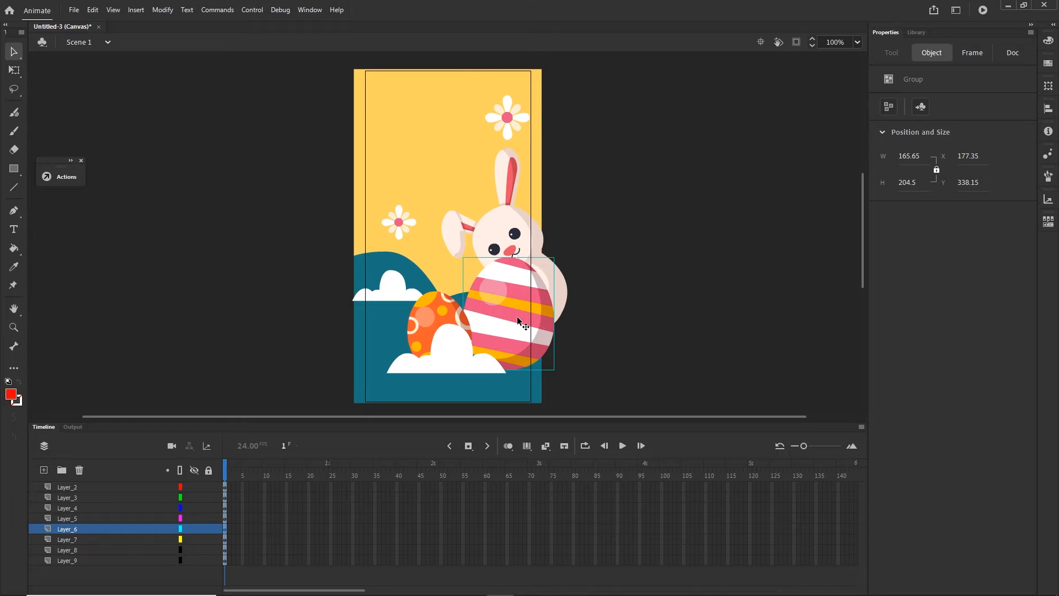
pyautogui.press('F8')
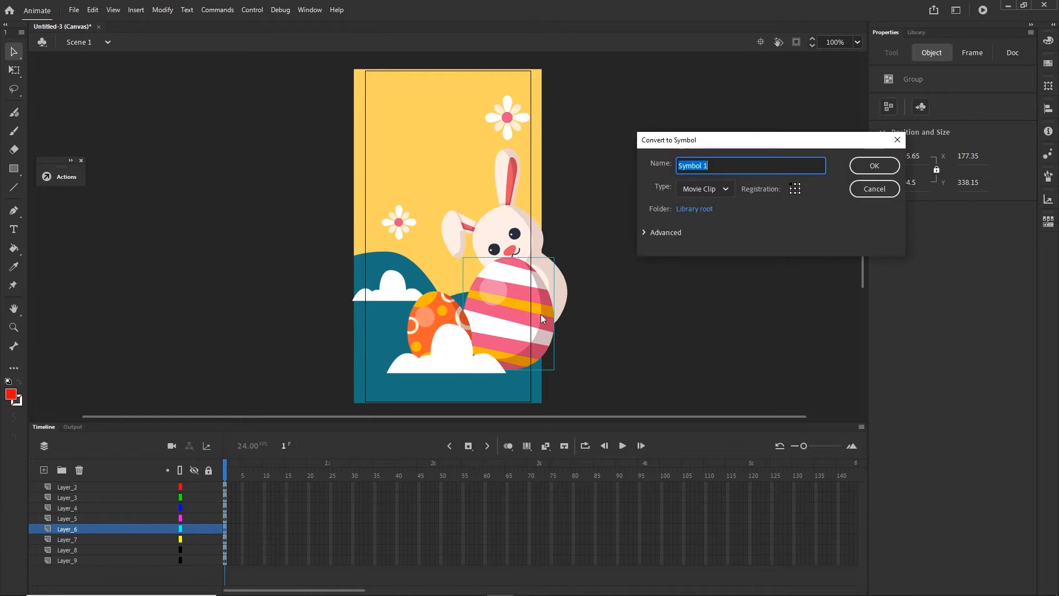
pyautogui.write('egg1')
pyautogui.click(869, 167)
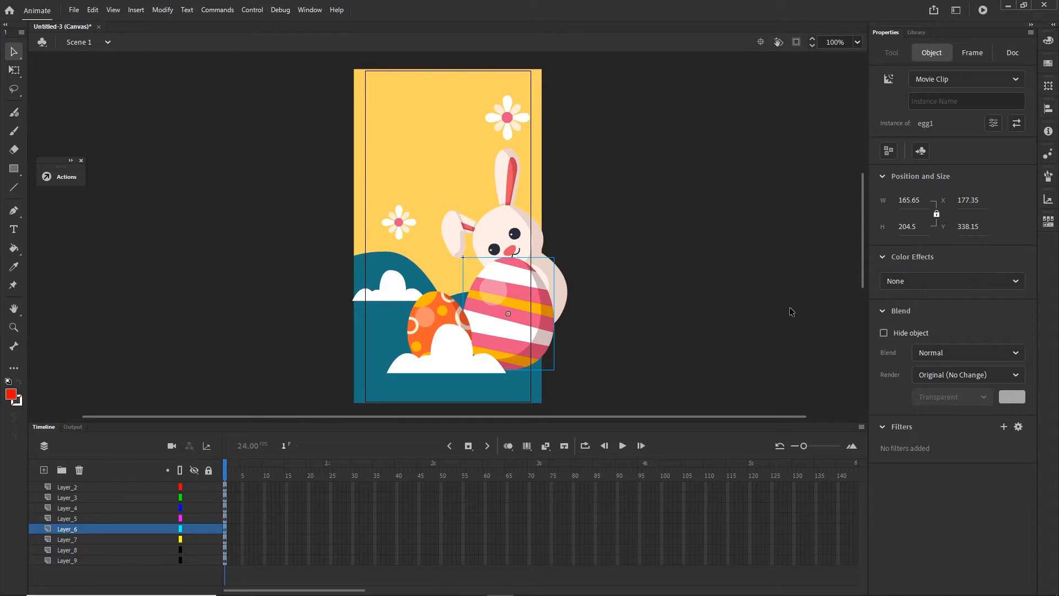
pyautogui.click(777, 315)
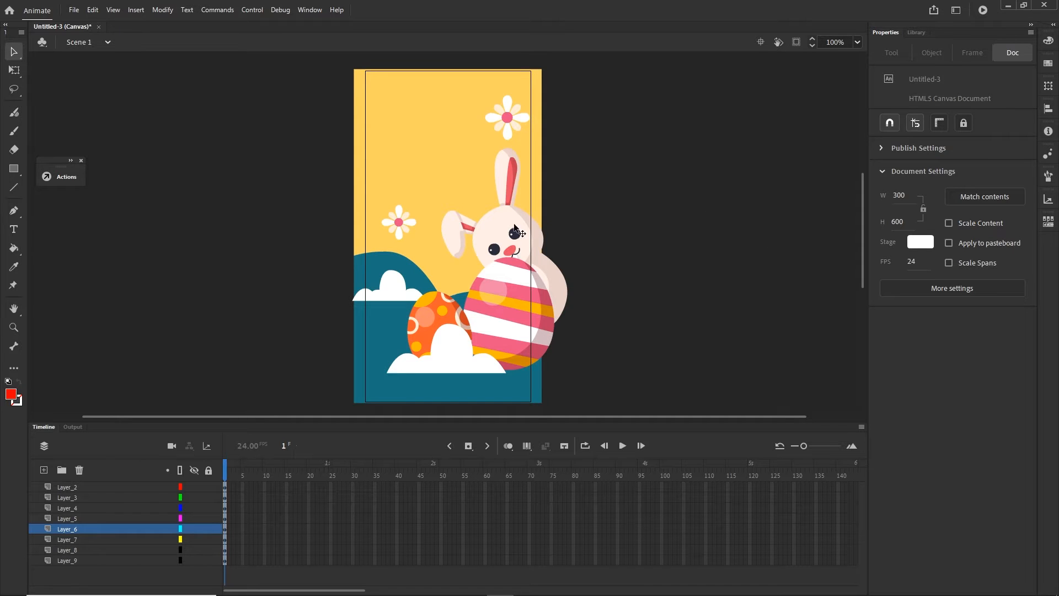
# - Check the new symbols in the library and give the rabbit movie clip the instance name rabbit1
pyautogui.click(497, 229)
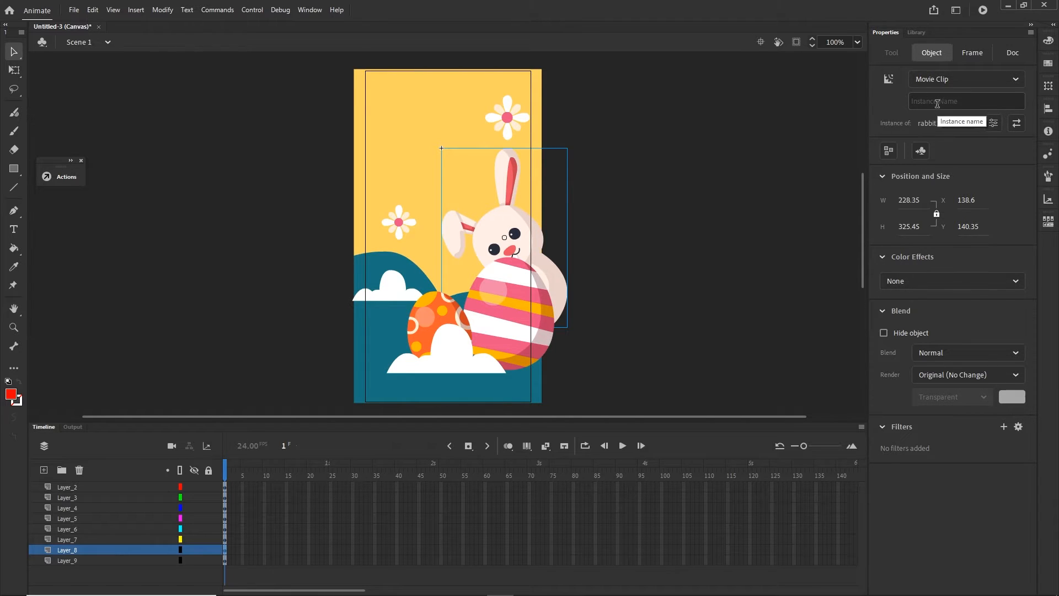
pyautogui.click(914, 33)
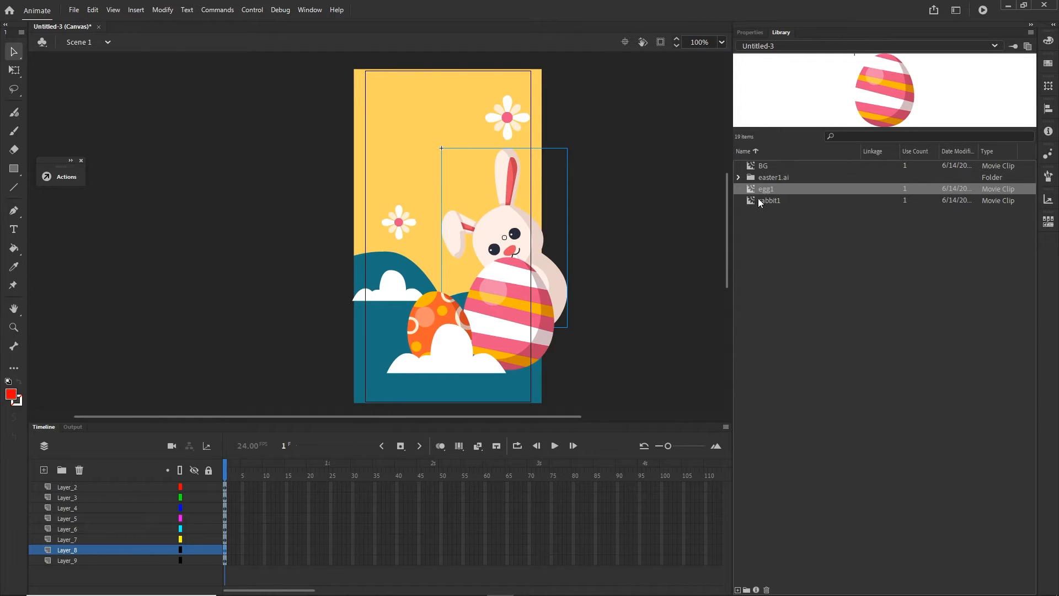
pyautogui.click(749, 32)
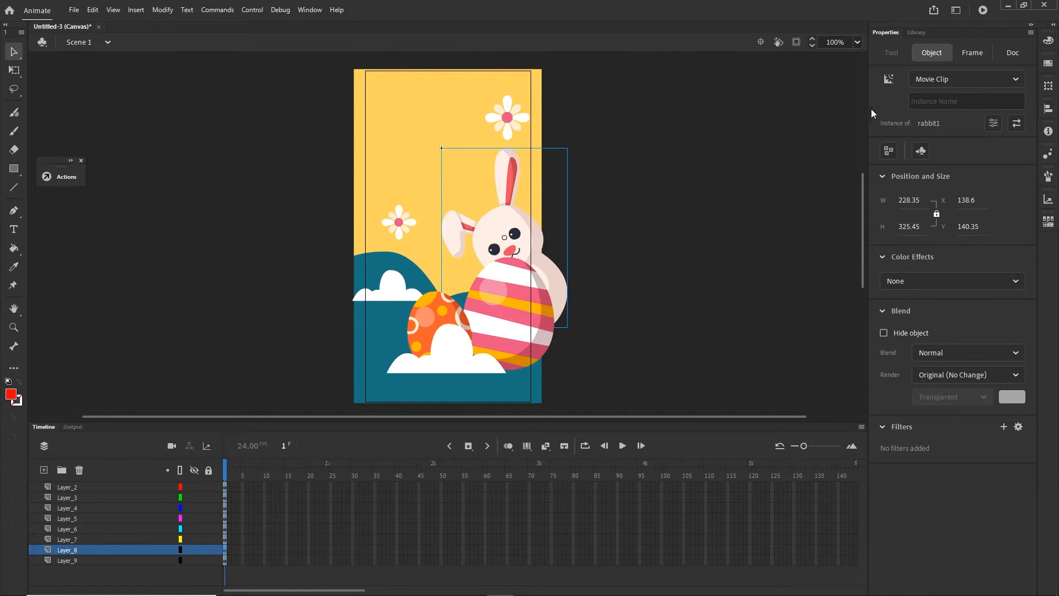
pyautogui.click(927, 102)
pyautogui.write('rab')
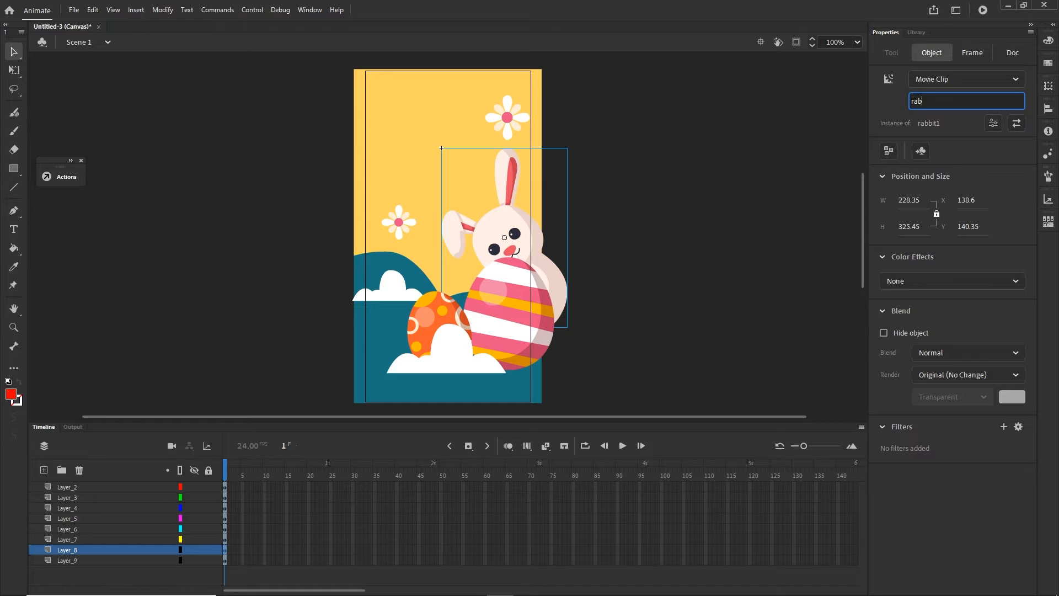
pyautogui.write('bit1')
pyautogui.click(744, 297)
# - Give the background movie clip the instance name BG1
pyautogui.click(433, 126)
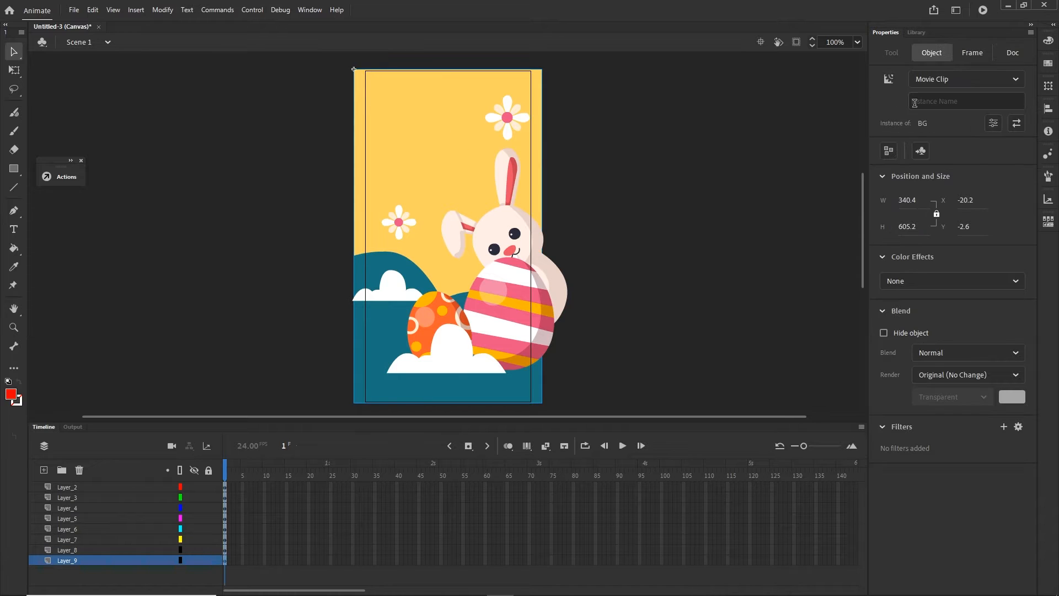
pyautogui.click(937, 99)
pyautogui.write('BG')
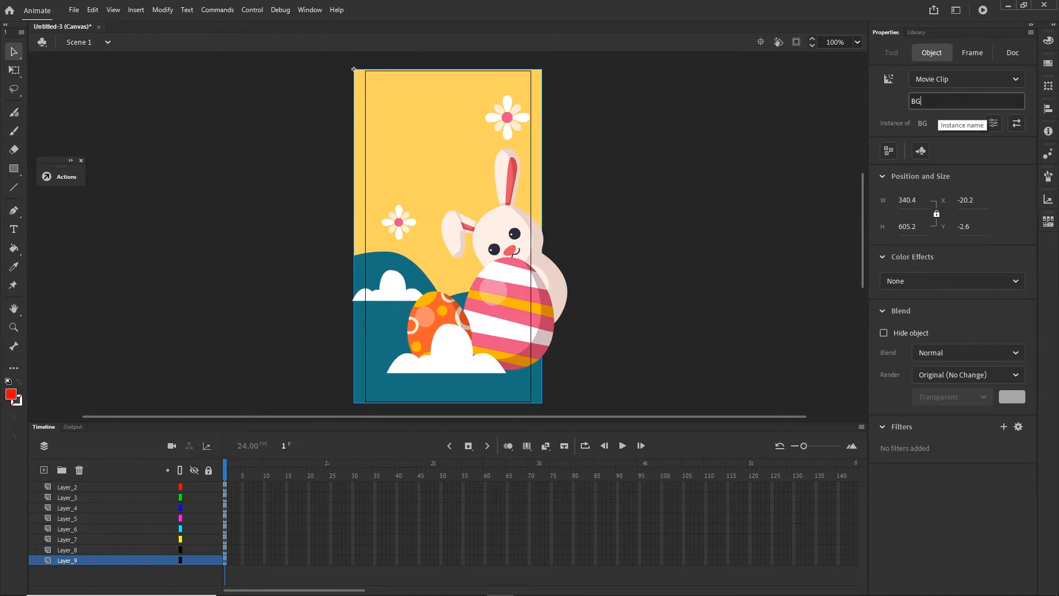
pyautogui.write('1')
pyautogui.click(741, 302)
# - Give the large striped egg movie clip the instance name egg1 and test the movie in the browser
pyautogui.click(515, 319)
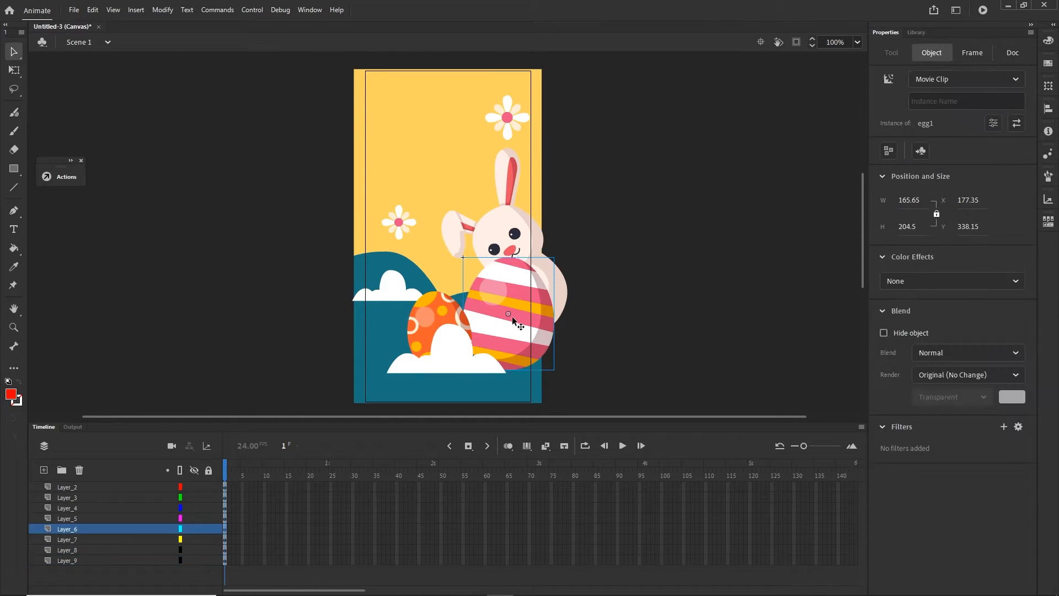
pyautogui.click(959, 97)
pyautogui.write('egg1')
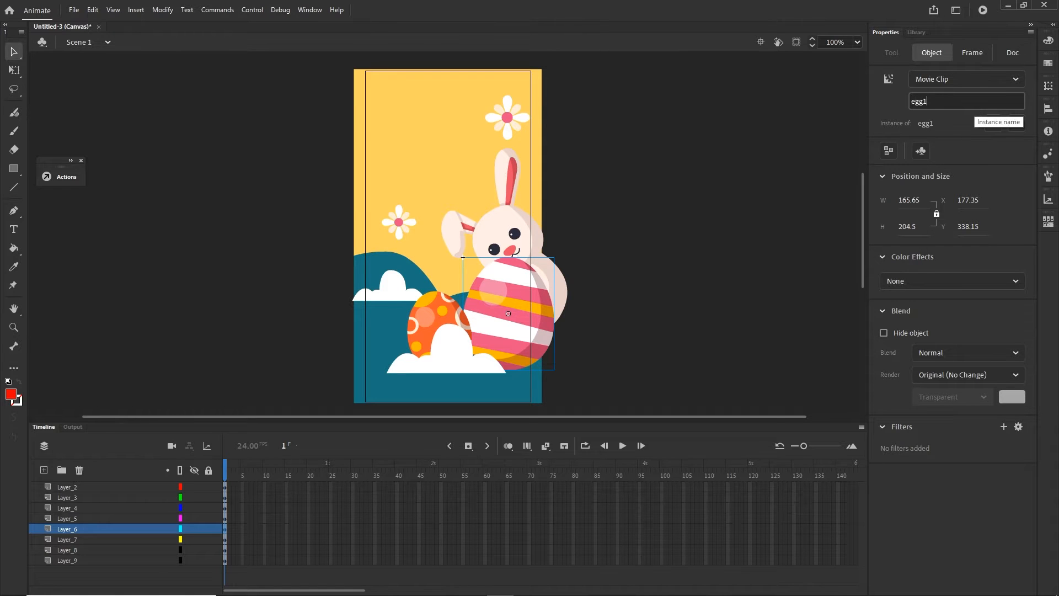
pyautogui.click(782, 264)
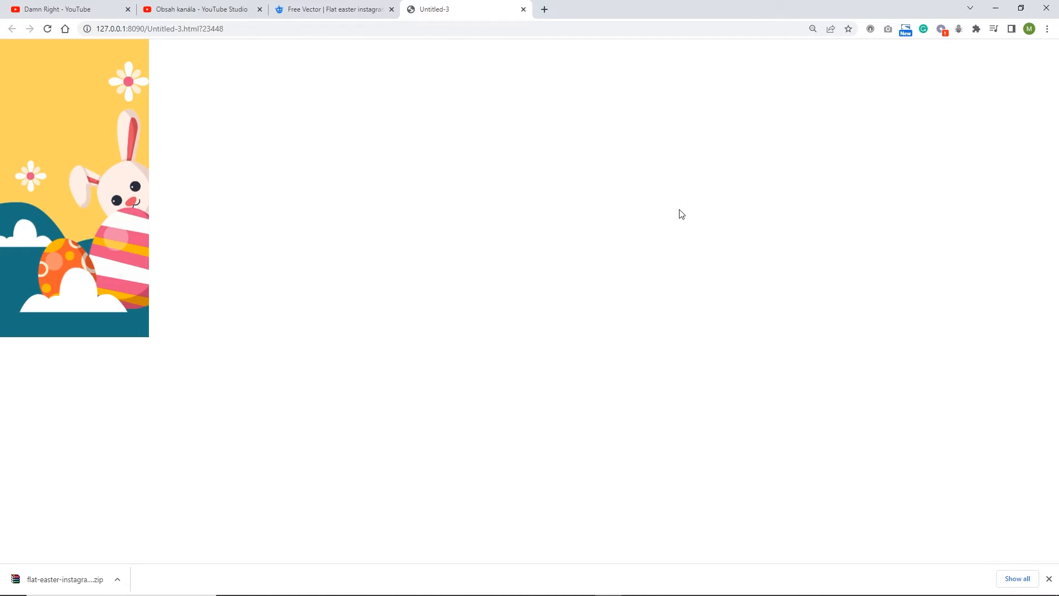
pyautogui.moveTo(421, 594)
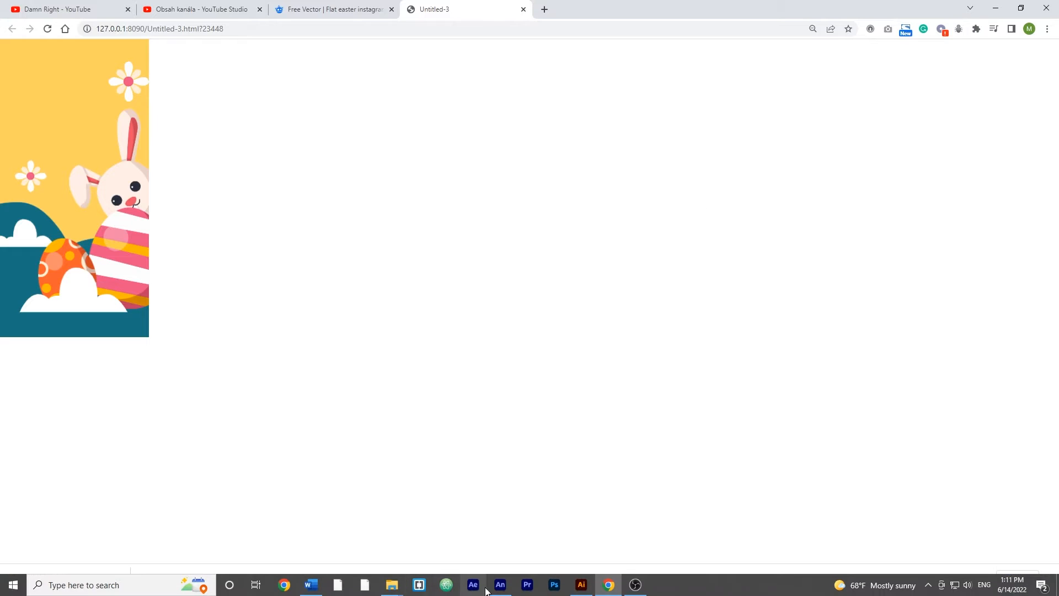
# - Return to Animate, open the rabbit1 symbol, and convert the rabbit group inside it to a movie clip symbol named rabbit2
pyautogui.click(500, 584)
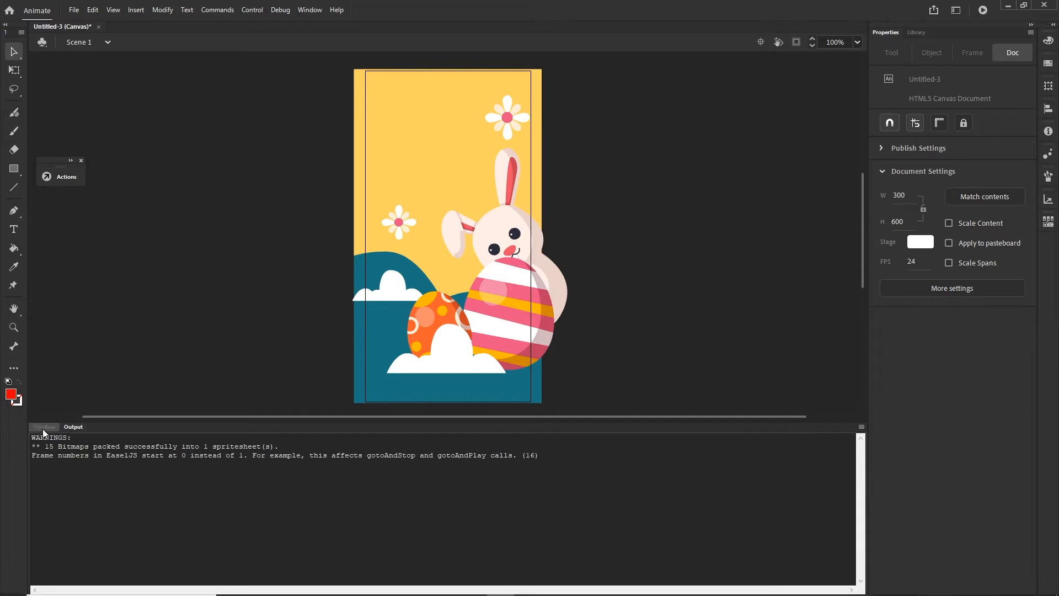
pyautogui.doubleClick(500, 227)
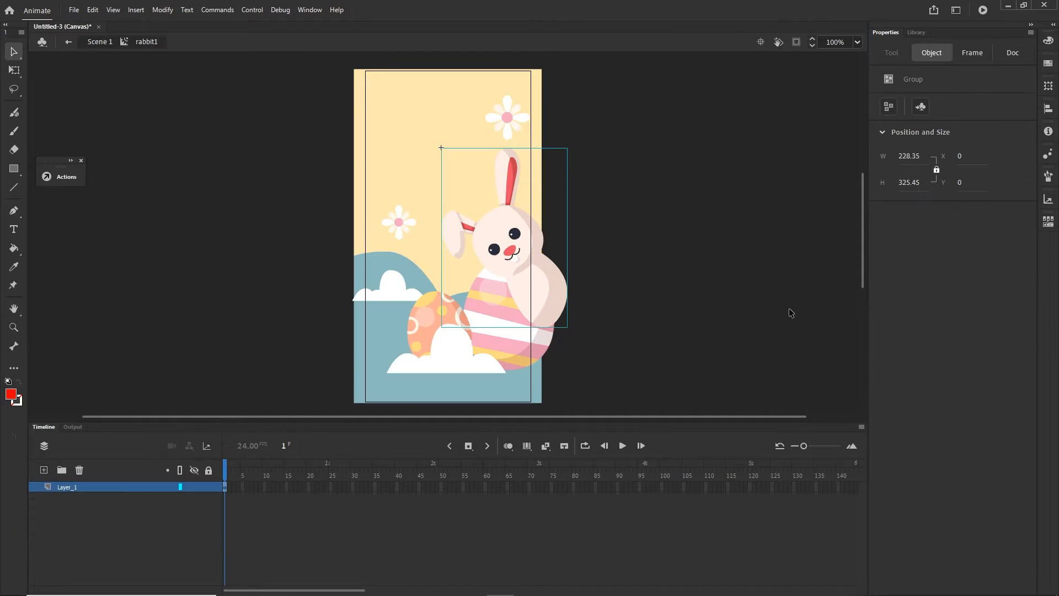
pyautogui.click(790, 308)
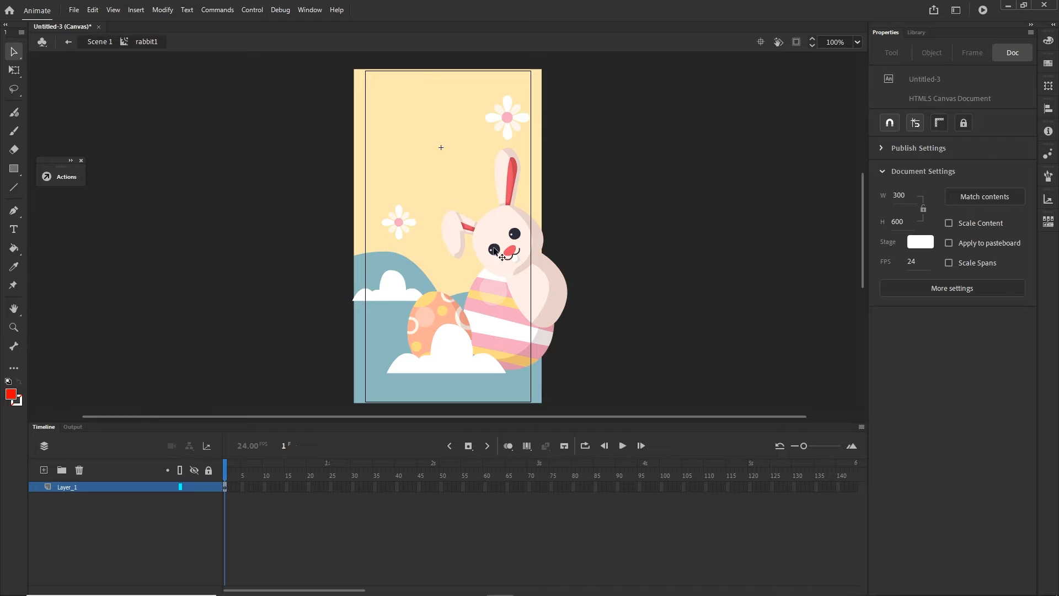
pyautogui.click(500, 229)
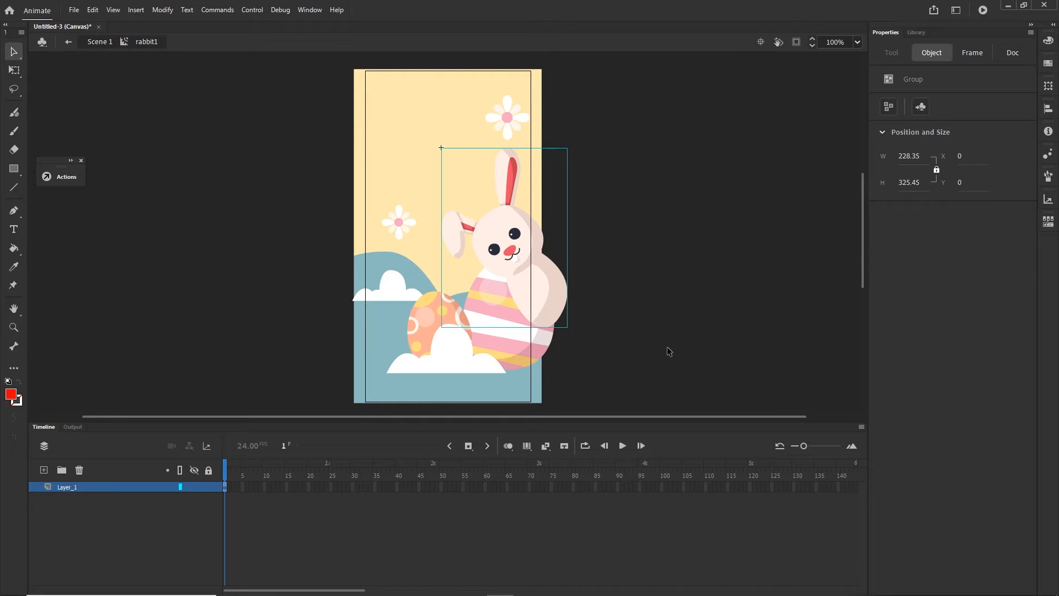
pyautogui.press('F8')
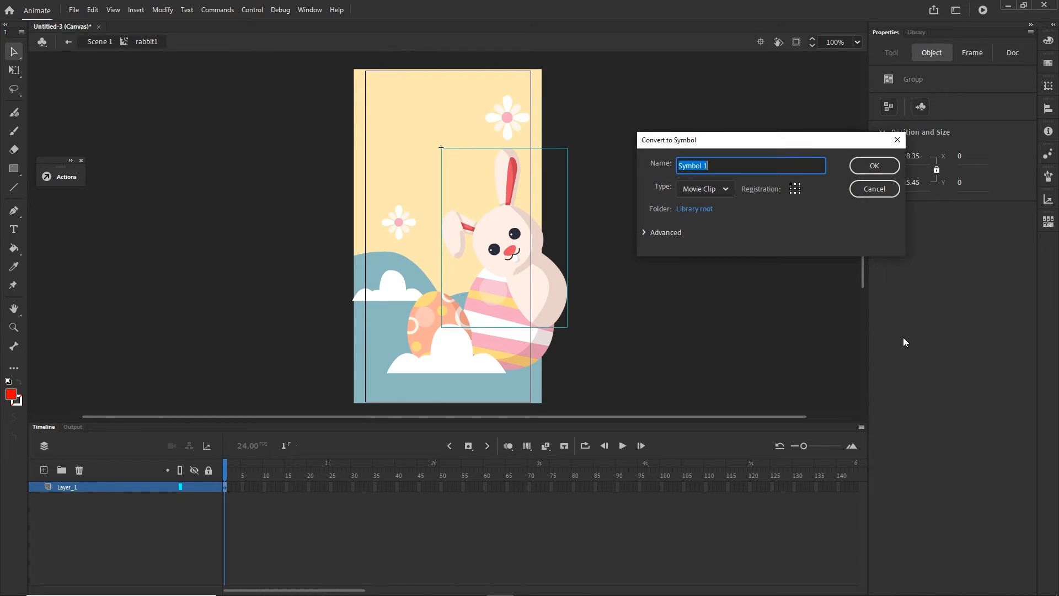
pyautogui.write('rabbit2')
pyautogui.click(867, 166)
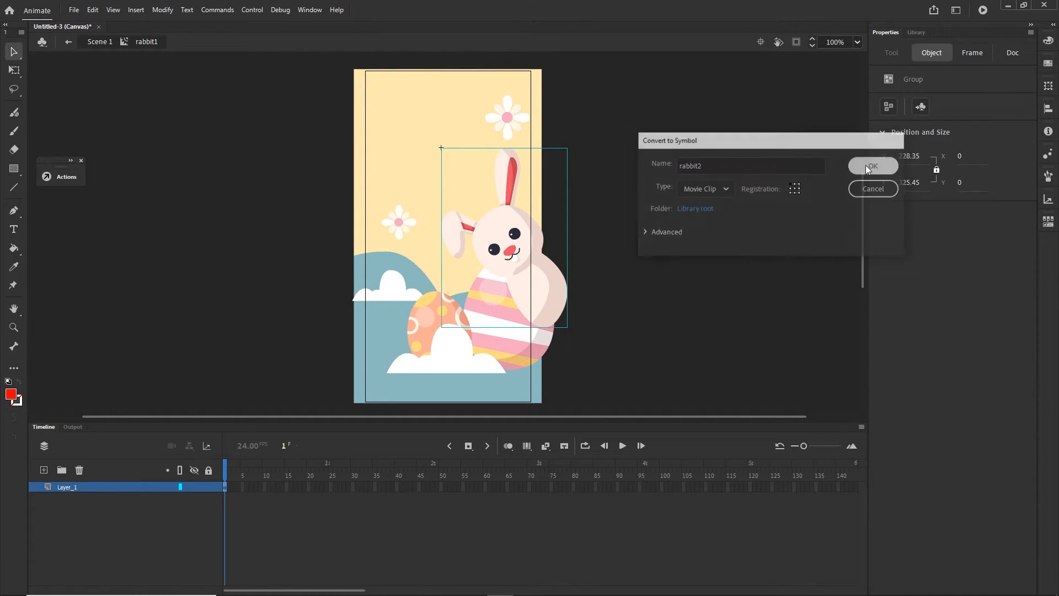
# - Insert a keyframe at frame 25 and move the rabbit there off the stage to about X 180, Y 177
pyautogui.click(344, 523)
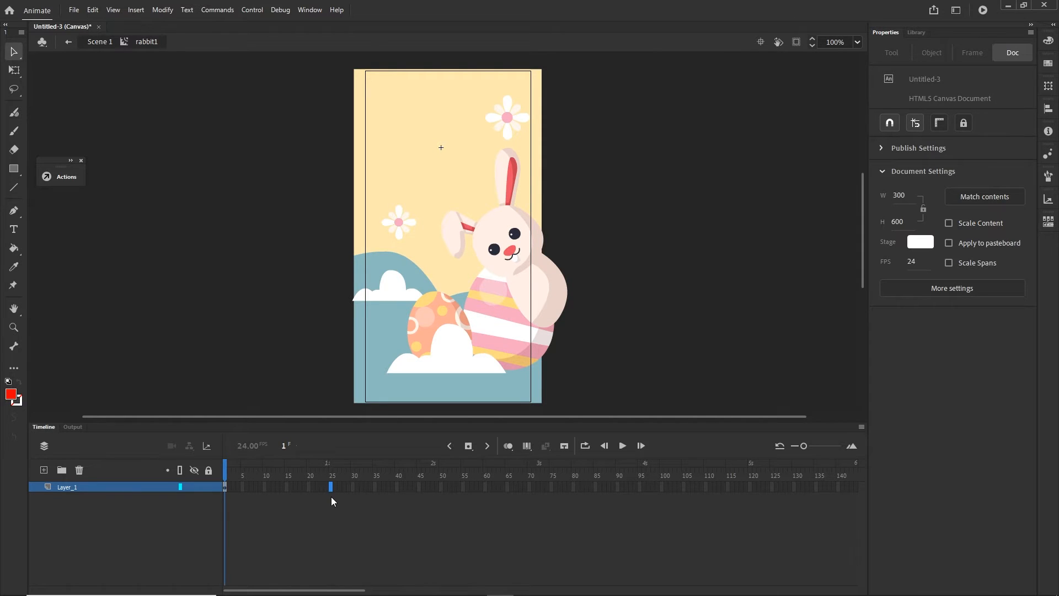
pyautogui.press('F5')
pyautogui.rightClick(331, 488)
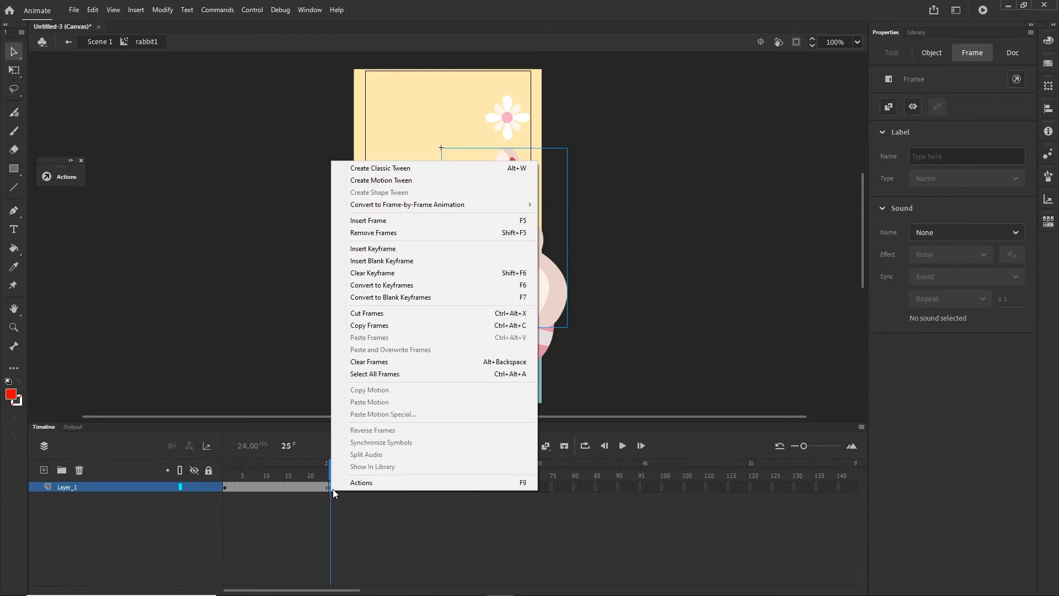
pyautogui.click(415, 517)
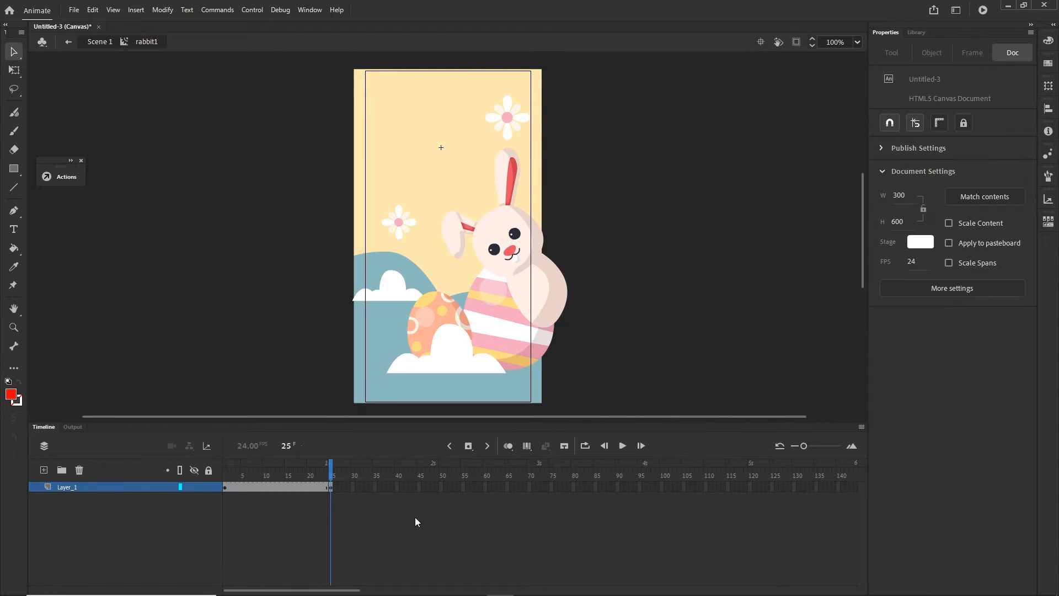
pyautogui.click(546, 284)
pyautogui.moveTo(537, 298); pyautogui.dragTo(644, 393)
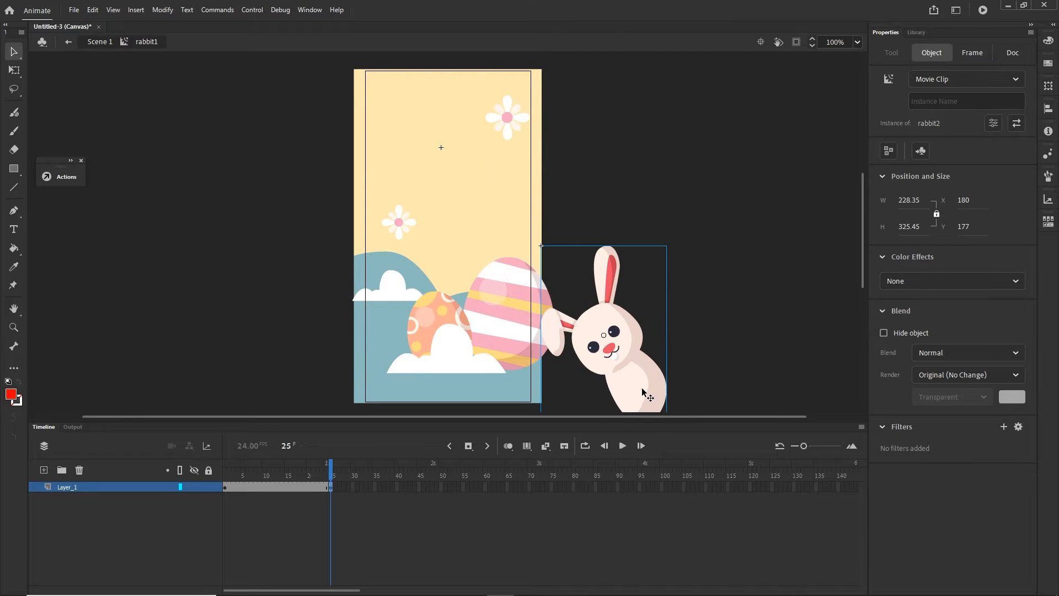
# - Insert further keyframes at frames 45 and 70 of the rabbit layer
pyautogui.click(418, 486)
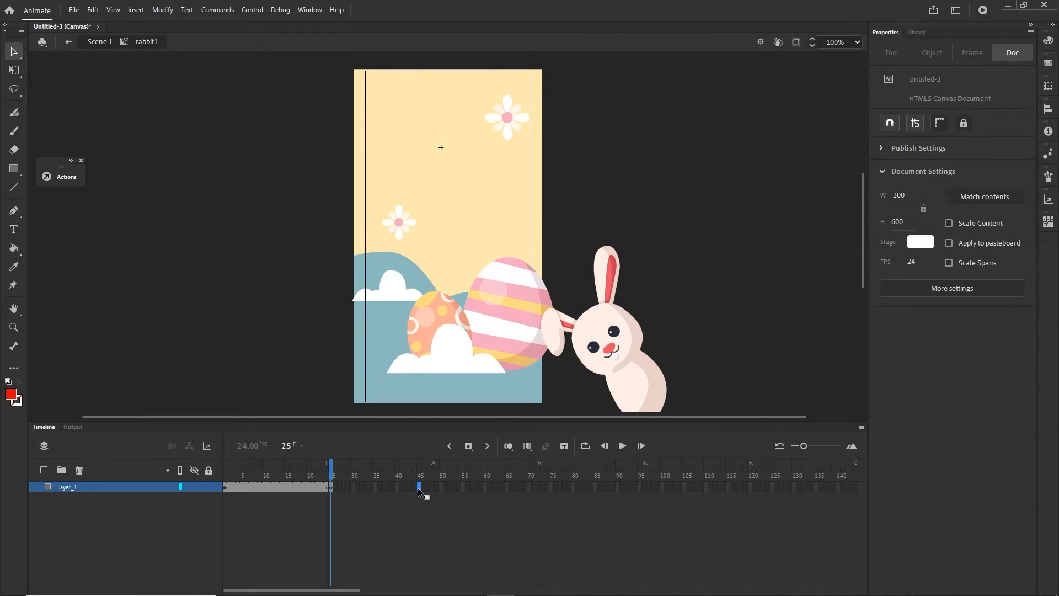
pyautogui.press('F6')
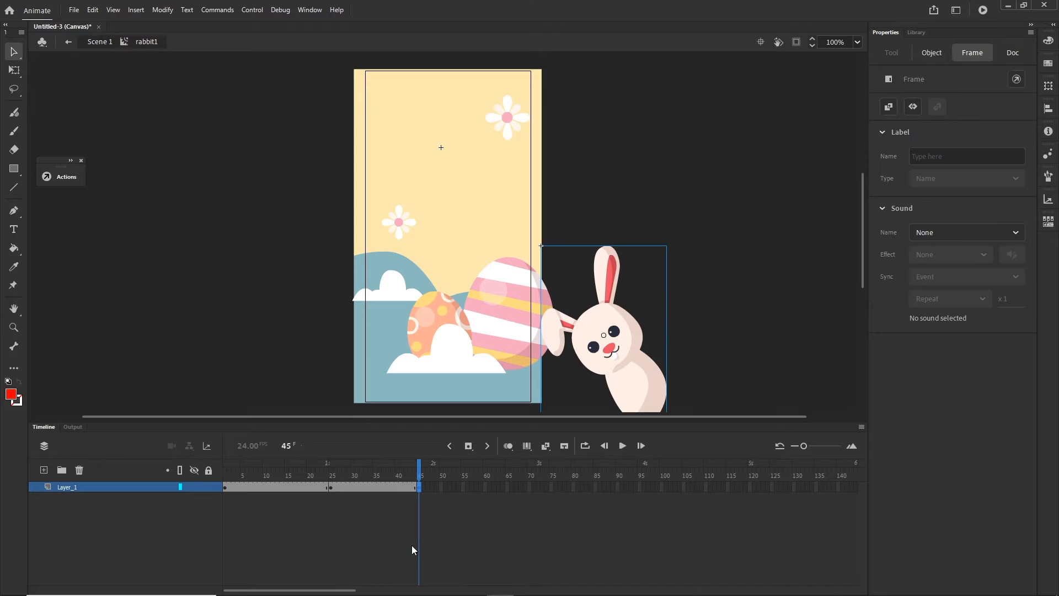
pyautogui.click(268, 524)
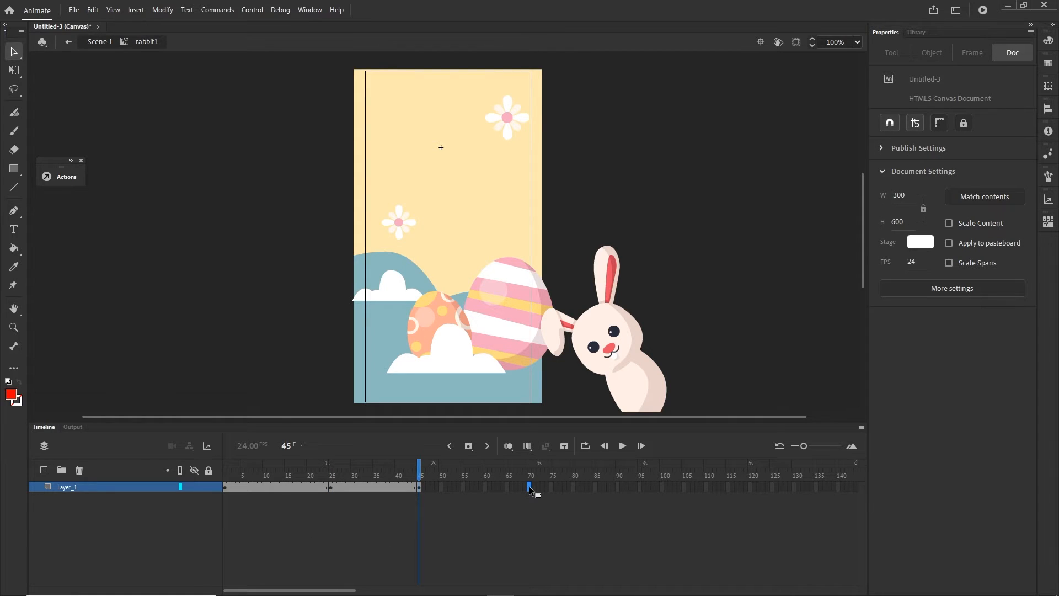
pyautogui.press('F6')
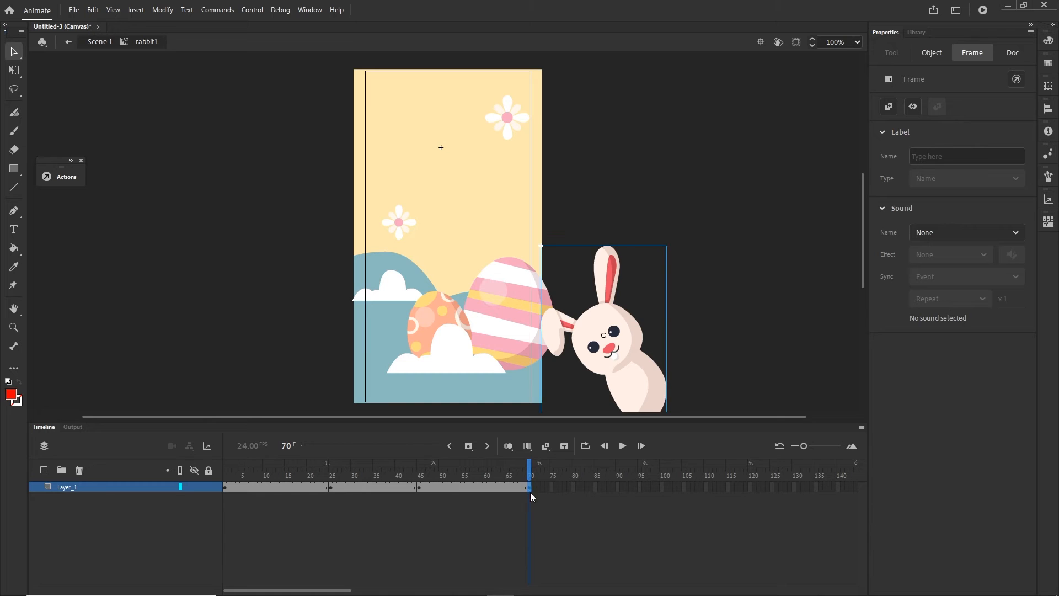
# - Create a classic tween between the keyframes at frames 1 and 25 and scrub through the rabbit's exit
pyautogui.click(263, 489)
pyautogui.click(246, 476)
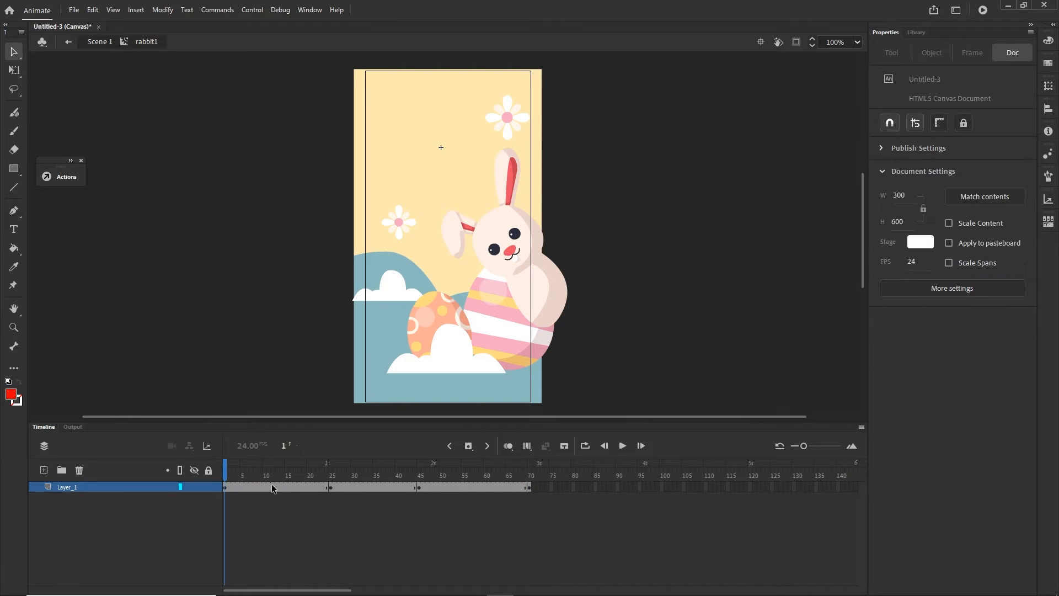
pyautogui.click(272, 486)
pyautogui.rightClick(272, 487)
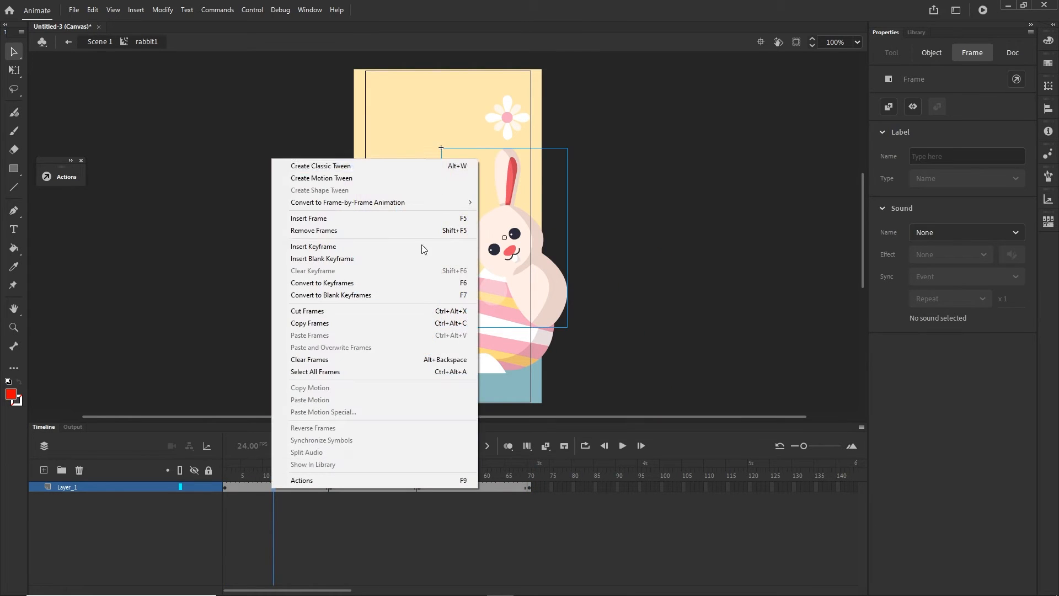
pyautogui.click(348, 166)
pyautogui.moveTo(273, 468); pyautogui.dragTo(418, 491)
pyautogui.click(418, 487)
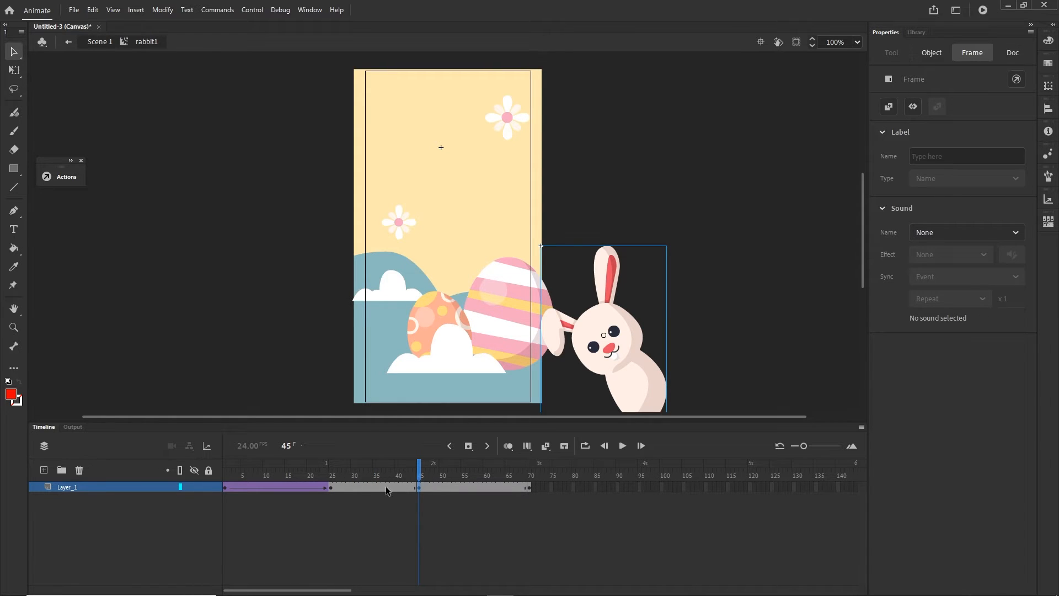
# - Make the frame 70 keyframe a copy of the frame 1 keyframe, with the rabbit back at its starting position
pyautogui.click(529, 488)
pyautogui.click(224, 488)
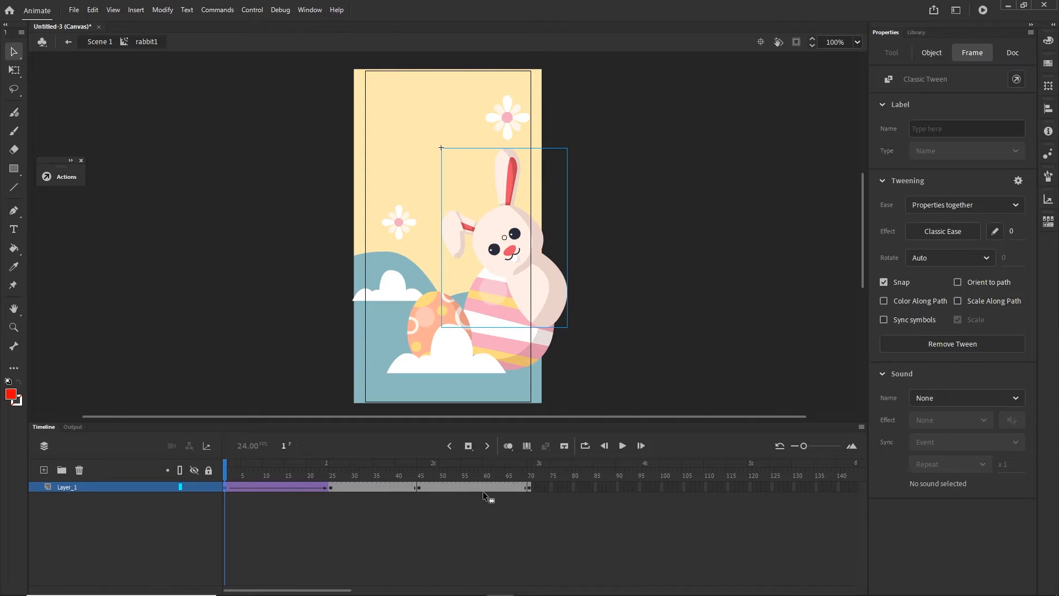
pyautogui.click(528, 487)
pyautogui.click(511, 515)
pyautogui.moveTo(525, 466)
pyautogui.mouseDown()
pyautogui.moveTo(472, 490)
pyautogui.moveTo(293, 463)
pyautogui.moveTo(220, 469)
pyautogui.moveTo(530, 458)
pyautogui.mouseUp()
# - Create a classic tween between the keyframes at frames 45 and 70 for the rabbit's return
pyautogui.rightClick(472, 490)
pyautogui.click(508, 167)
pyautogui.click(468, 461)
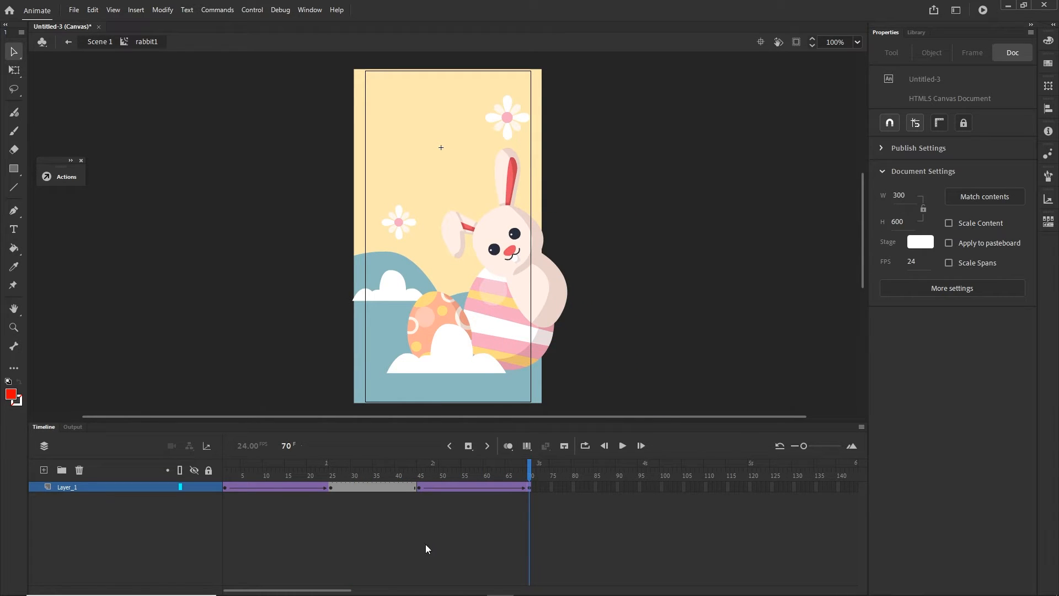
# - Set the ease of the first rabbit tween to Quad Ease-In and scrub through the motion
pyautogui.click(225, 487)
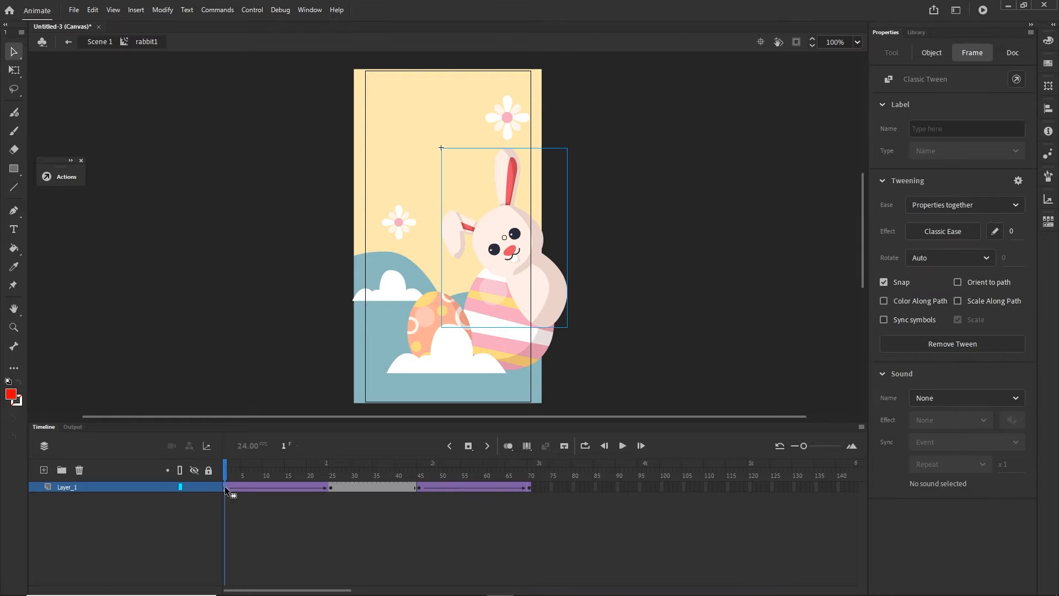
pyautogui.click(938, 232)
pyautogui.click(690, 311)
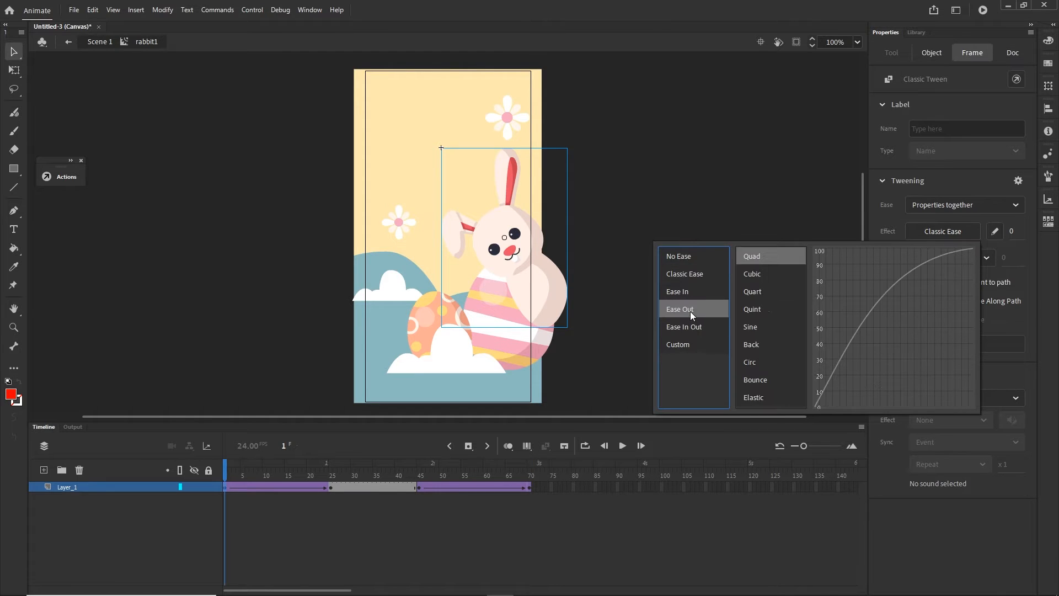
pyautogui.click(684, 292)
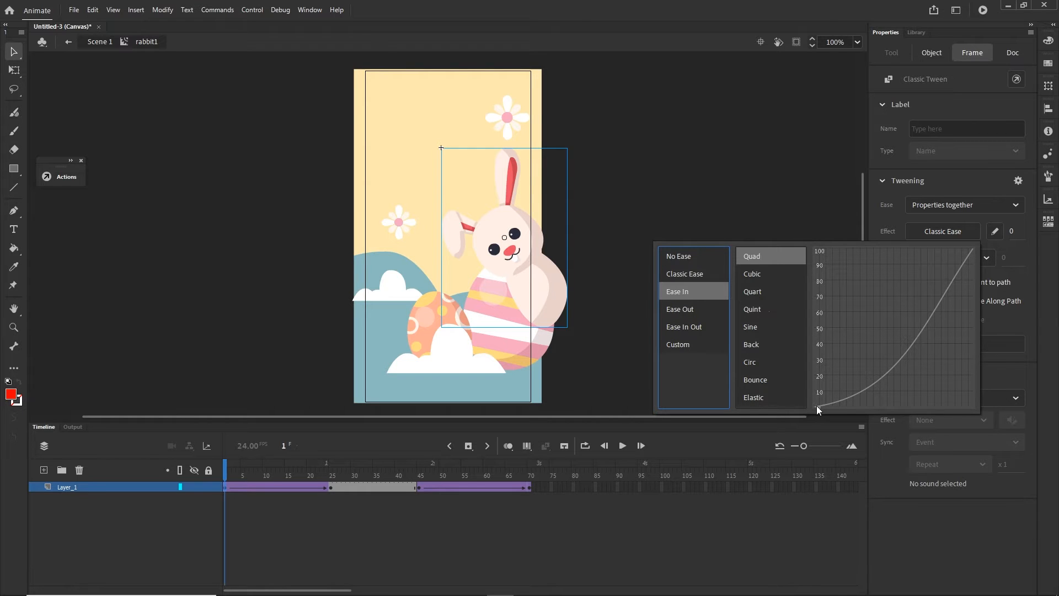
pyautogui.doubleClick(755, 256)
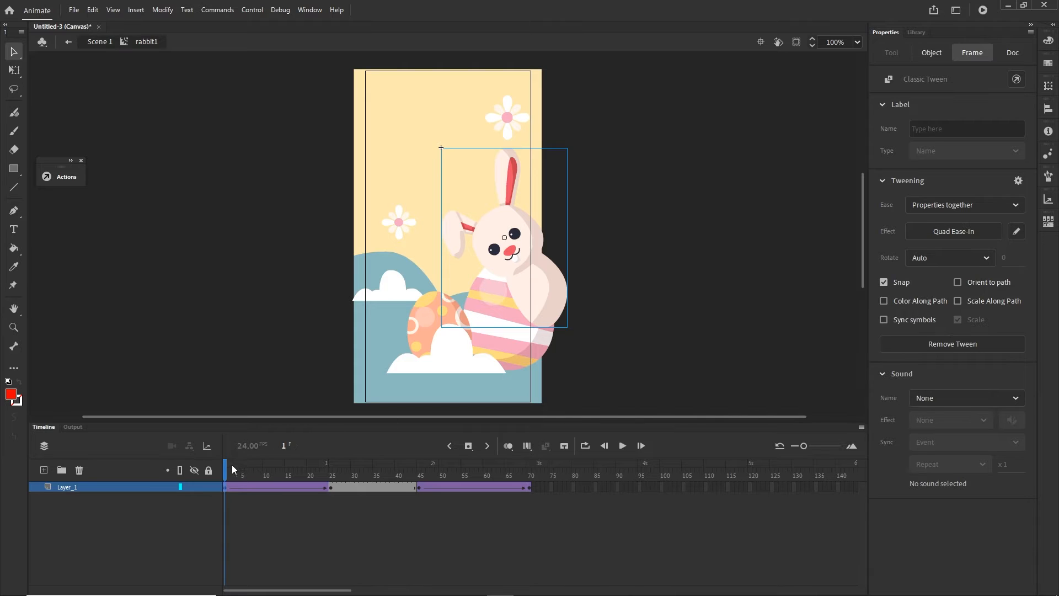
pyautogui.moveTo(231, 464); pyautogui.dragTo(397, 475)
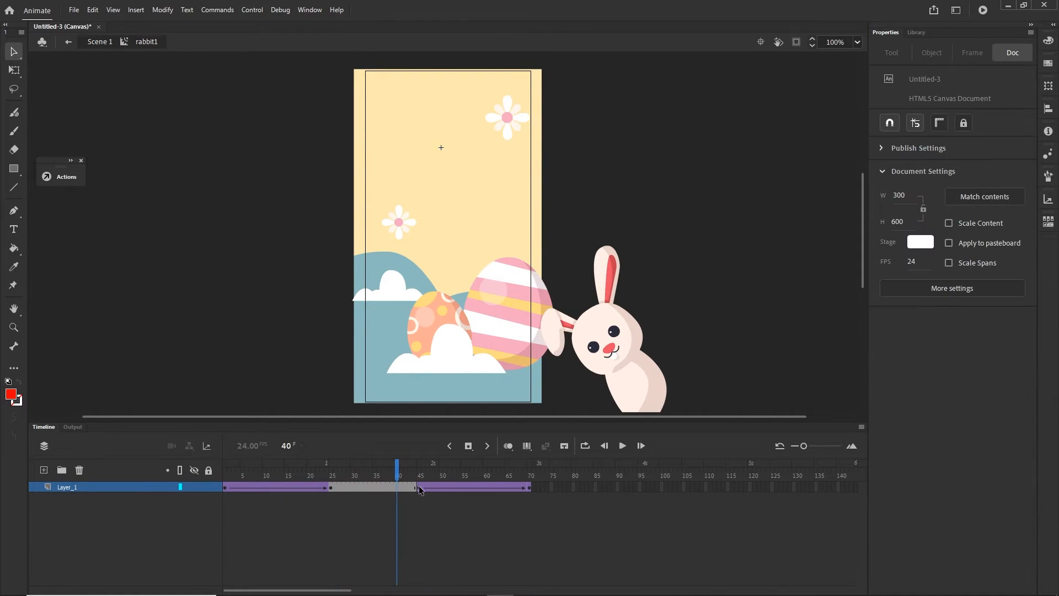
# - Set the ease of the tween starting at frame 45 to Quad Ease-Out and scrub through to frame 70
pyautogui.click(419, 487)
pyautogui.click(945, 234)
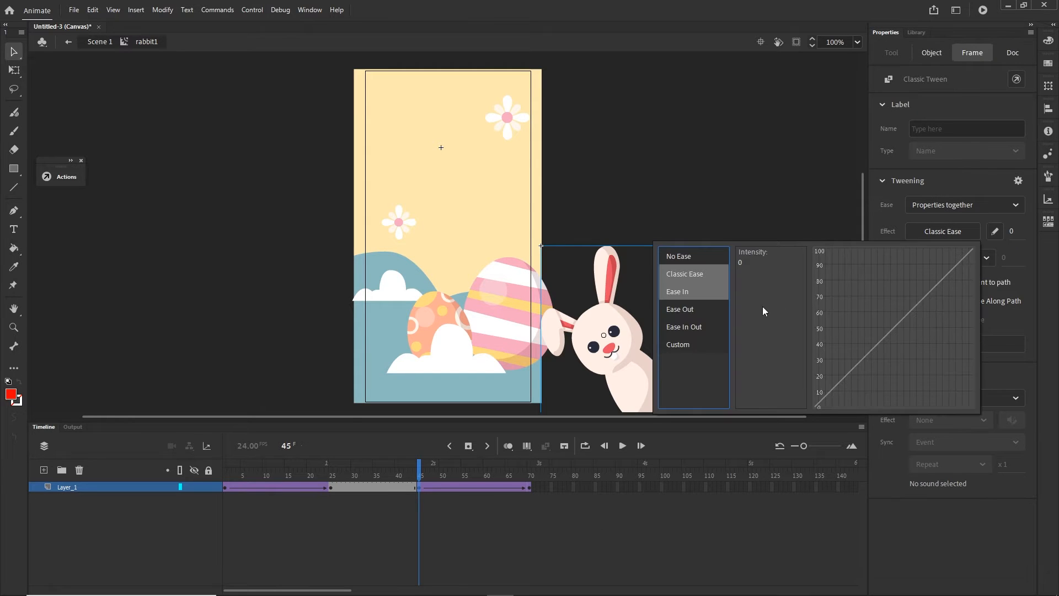
pyautogui.moveTo(672, 309)
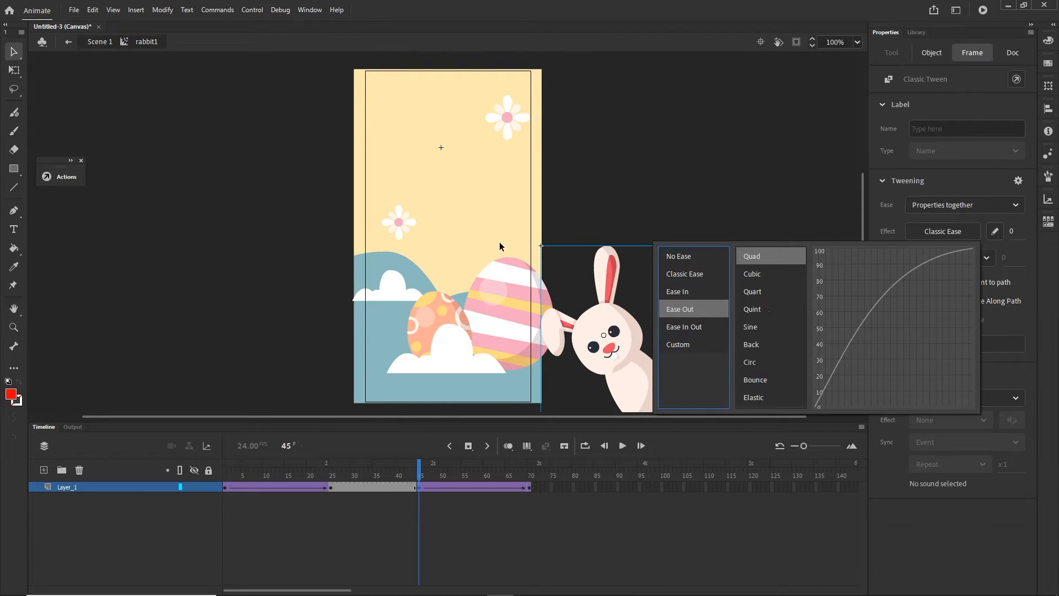
pyautogui.click(759, 258)
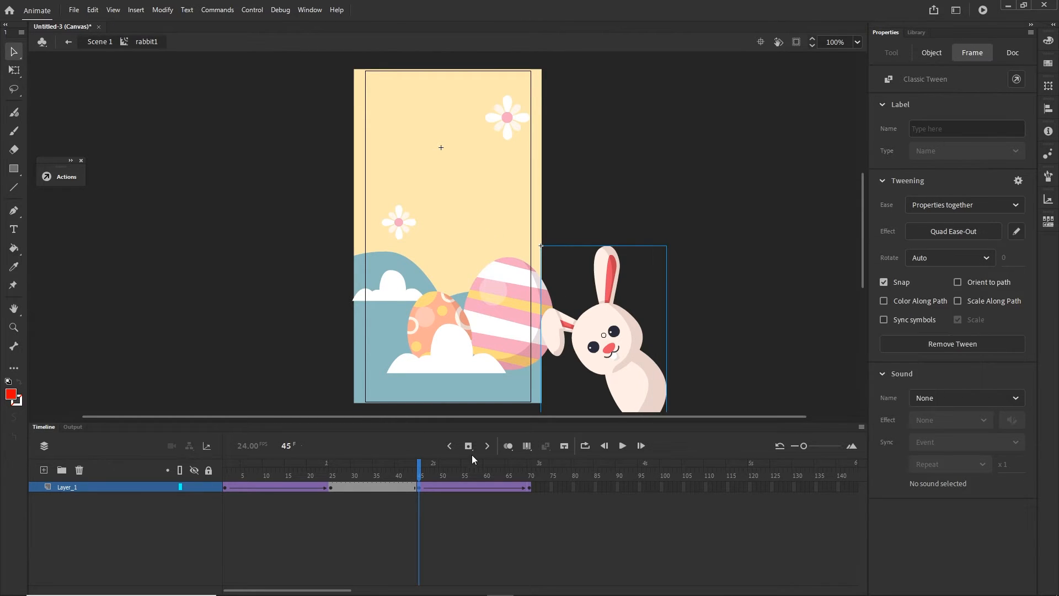
pyautogui.moveTo(428, 472); pyautogui.dragTo(562, 459)
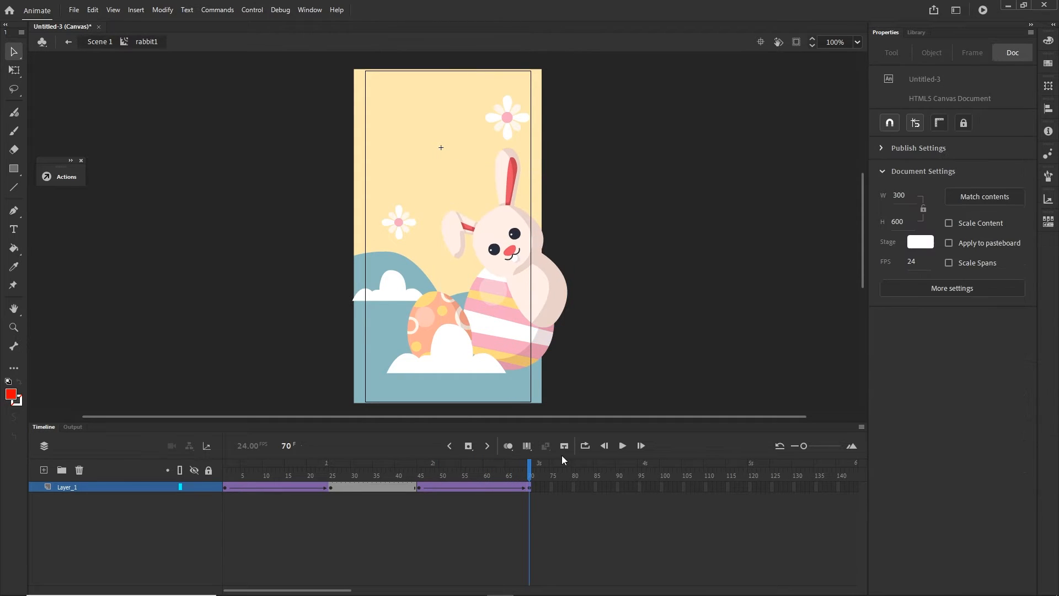
# - Test the rabbit animation in the browser and return to the timeline in Animate
pyautogui.hotkey('ctrl', 'Return')
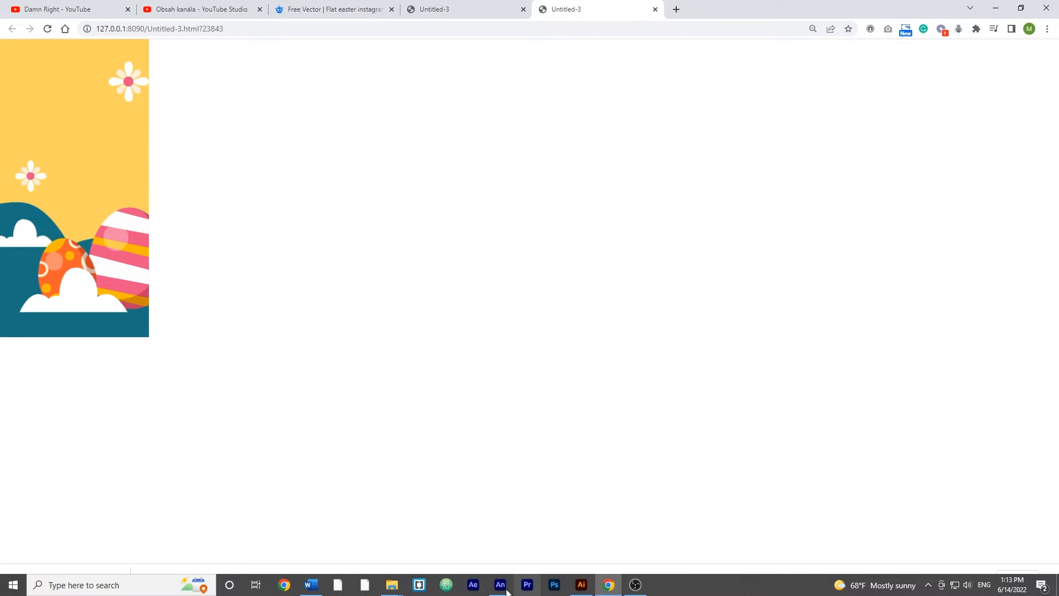
pyautogui.click(500, 591)
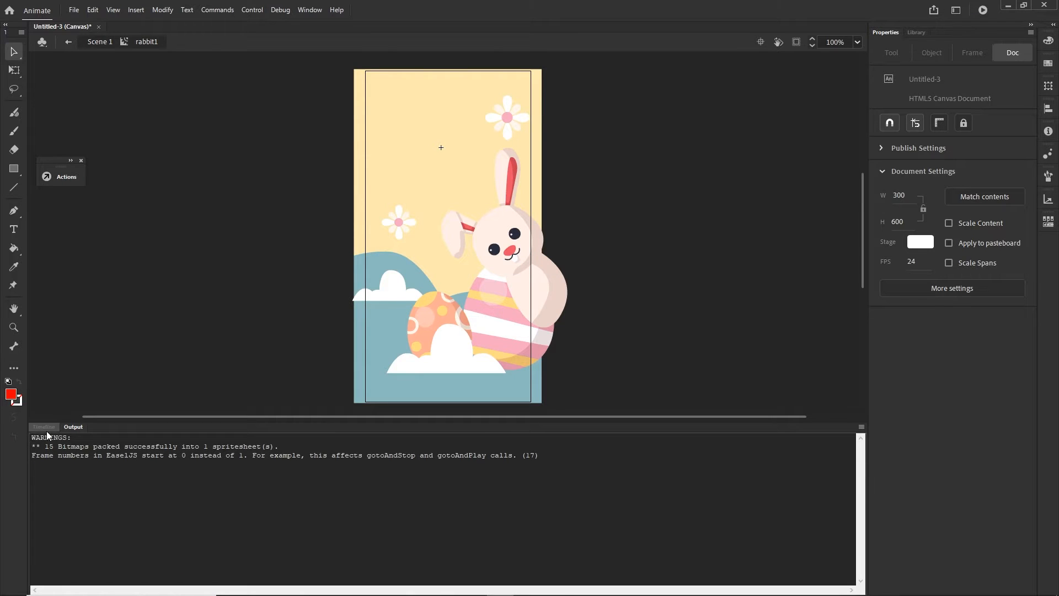
pyautogui.click(46, 428)
# - Nudge the rabbit in the frame 1 keyframe about 16 px up and 15 px left
pyautogui.click(223, 487)
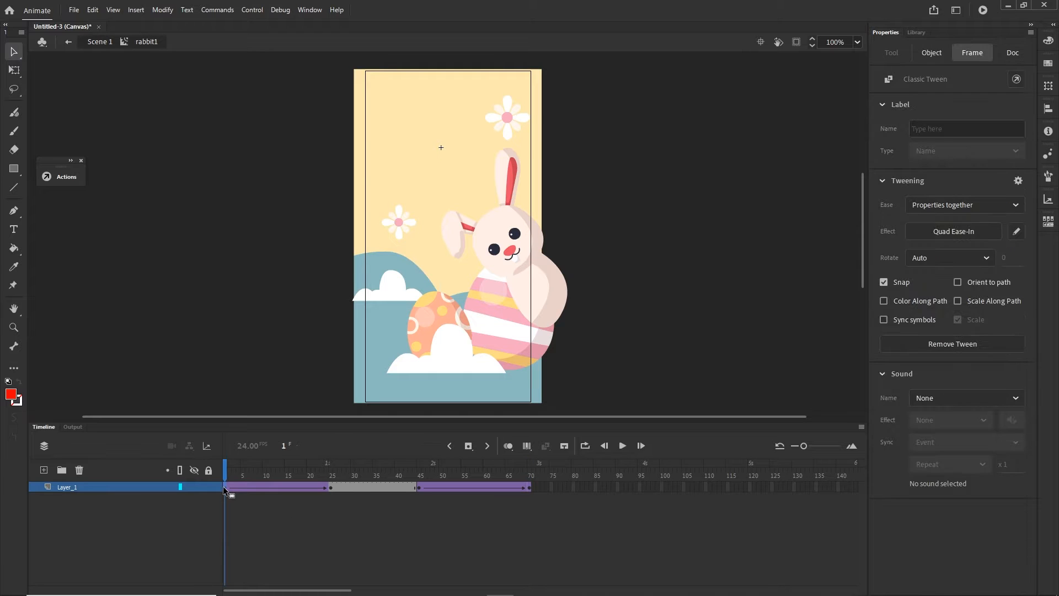
pyautogui.hotkey('shift', 'Up')
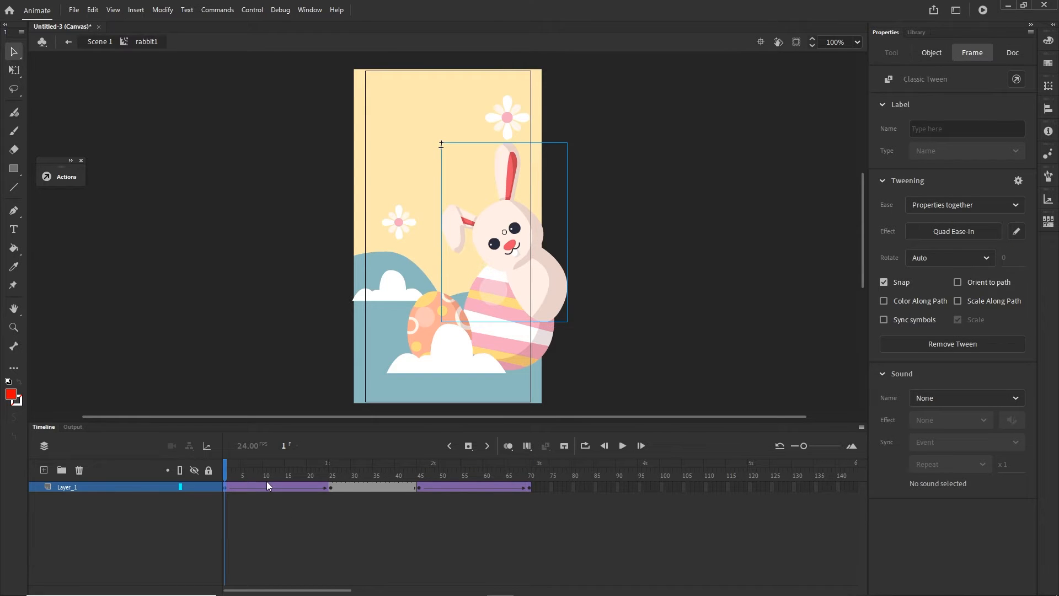
pyautogui.hotkey('shift', 'Left')
pyautogui.press('Up')
pyautogui.press('Up')
pyautogui.press('Up')
pyautogui.press('Left')
pyautogui.press('Left')
pyautogui.press('Up')
pyautogui.press('Up')
pyautogui.press('Up')
pyautogui.press('Up')
pyautogui.press('Up')
pyautogui.press('Left')
pyautogui.press('Left')
pyautogui.press('Left')
pyautogui.press('Left')
pyautogui.press('Left')
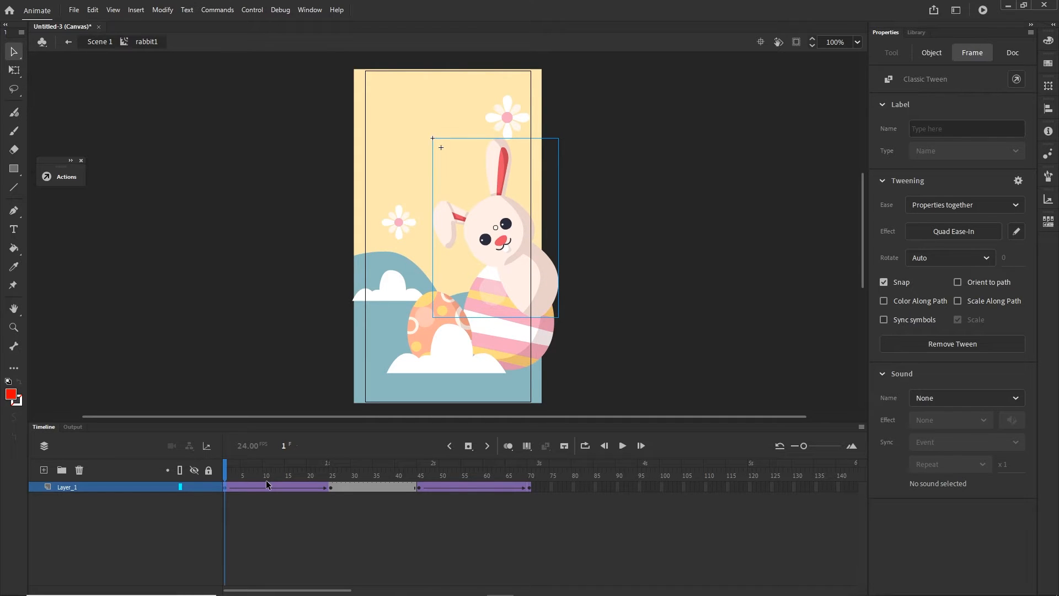
# - Copy the repositioned frame 1 keyframe to frame 70 and test the movie in the browser
pyautogui.click(267, 534)
pyautogui.click(225, 486)
pyautogui.click(529, 486)
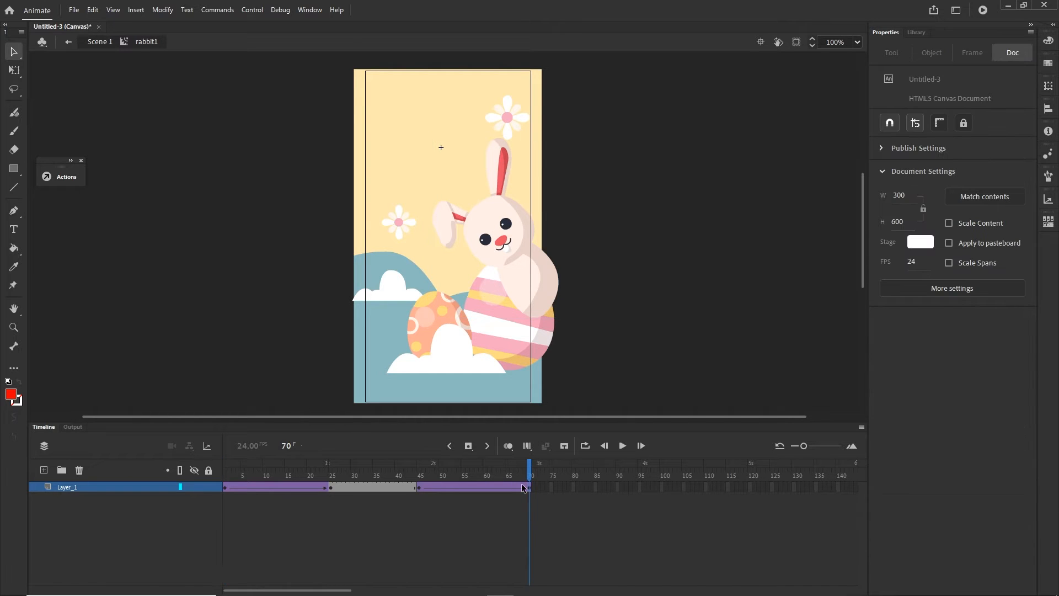
pyautogui.hotkey('ctrl', 'Return')
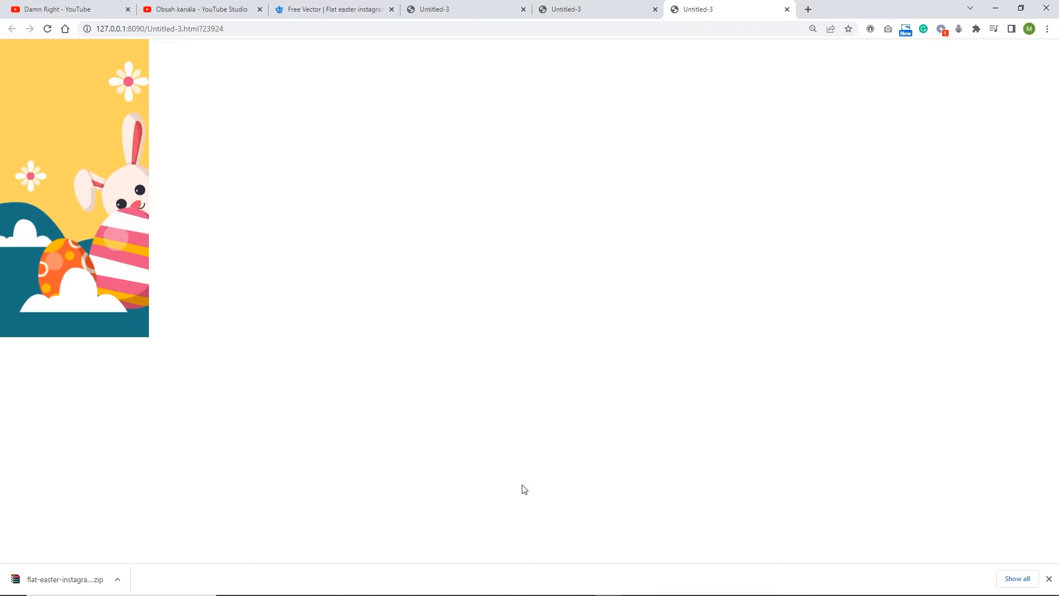
# - Switch back to Animate and add a new layer above Layer_1 in the rabbit1 clip
pyautogui.moveTo(431, 587)
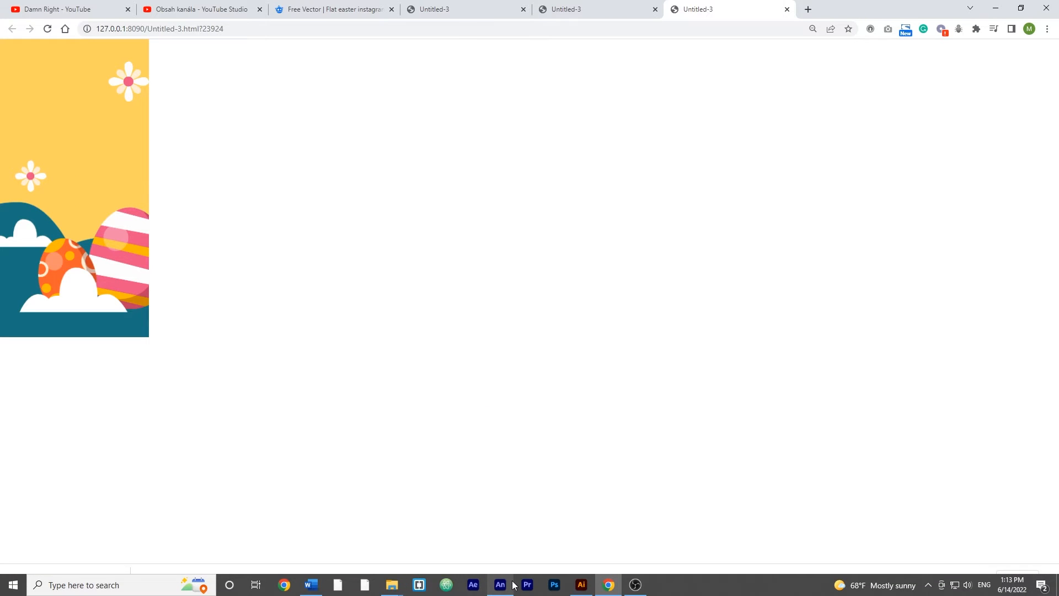
pyautogui.moveTo(512, 583)
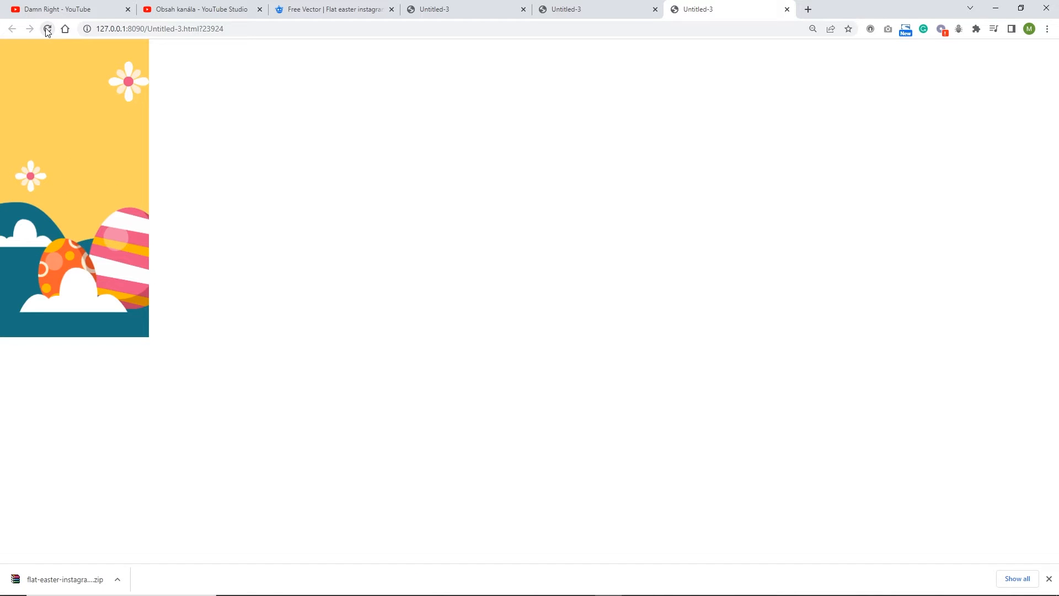
pyautogui.click(507, 589)
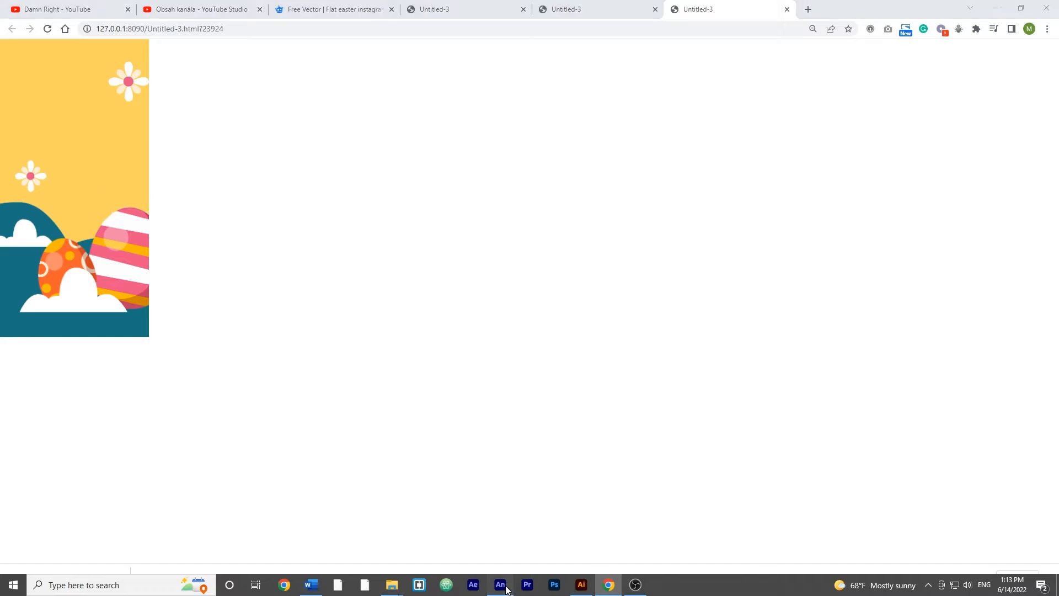
pyautogui.click(55, 425)
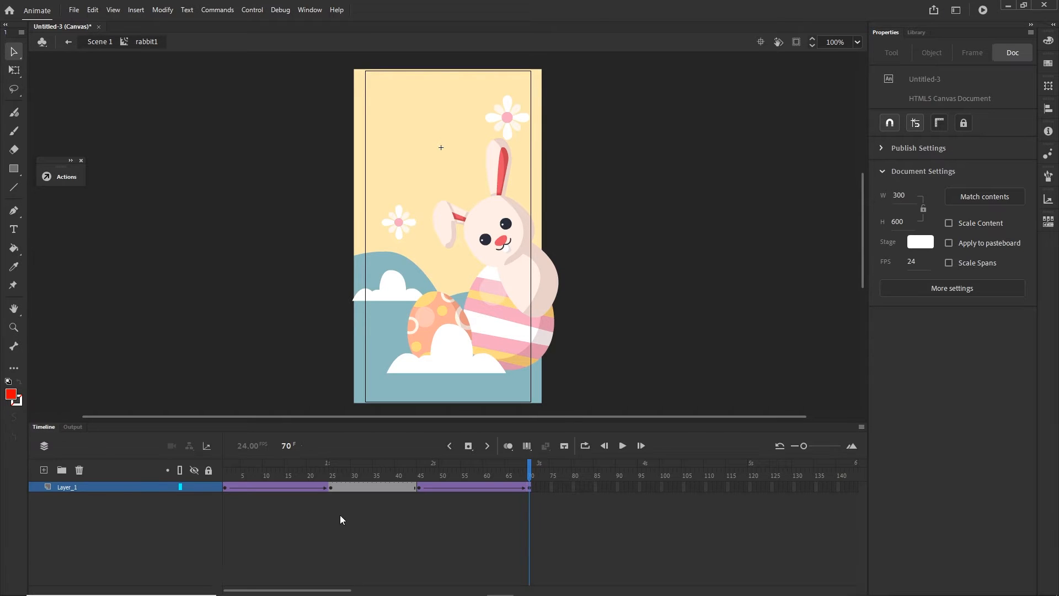
pyautogui.click(44, 472)
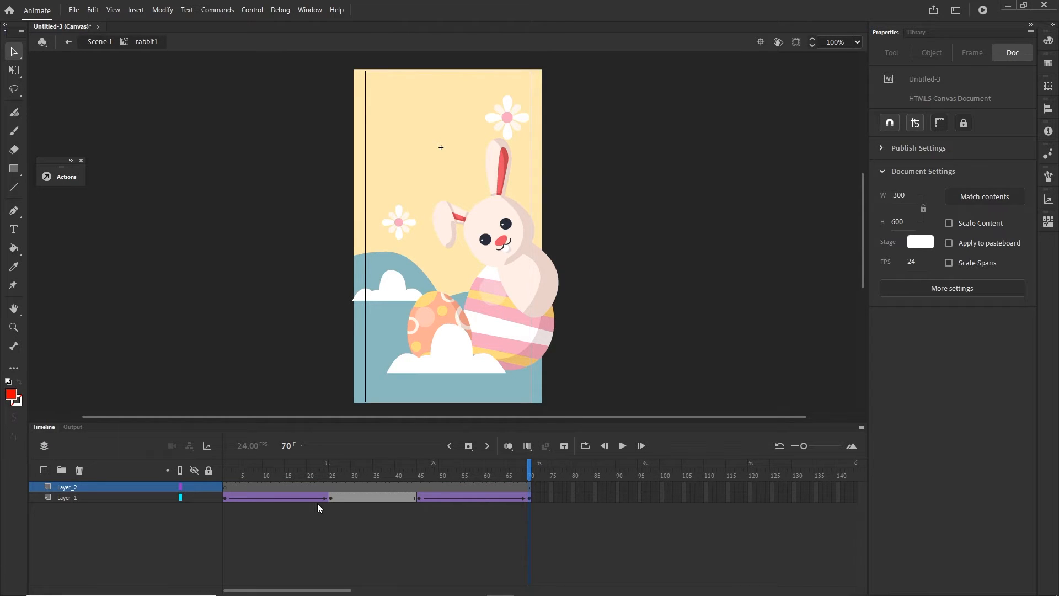
# - Give frame 1 of the new layer the frame label byebyeRabbit
pyautogui.click(226, 487)
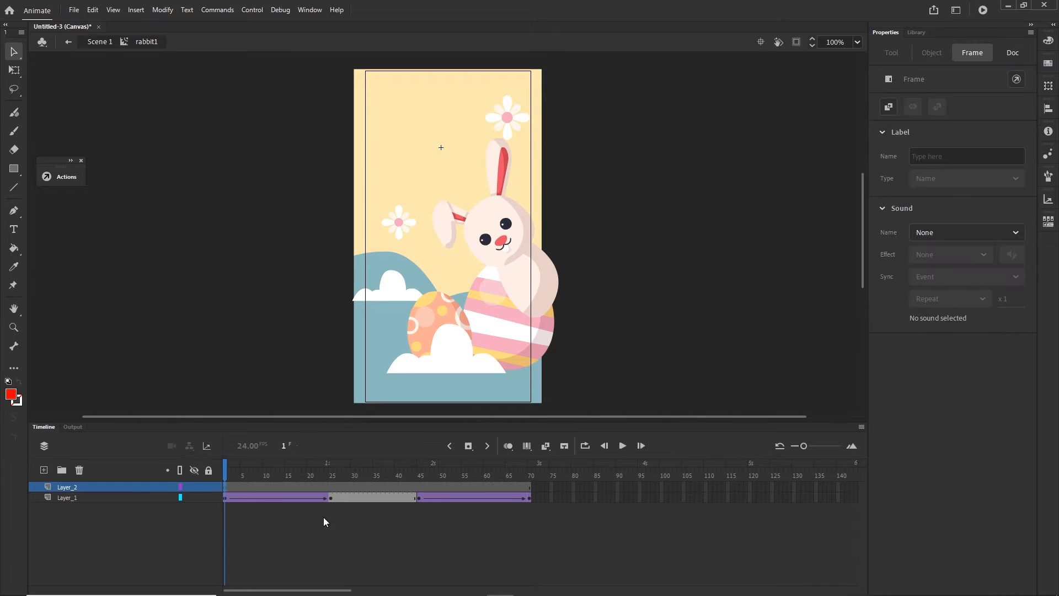
pyautogui.click(961, 150)
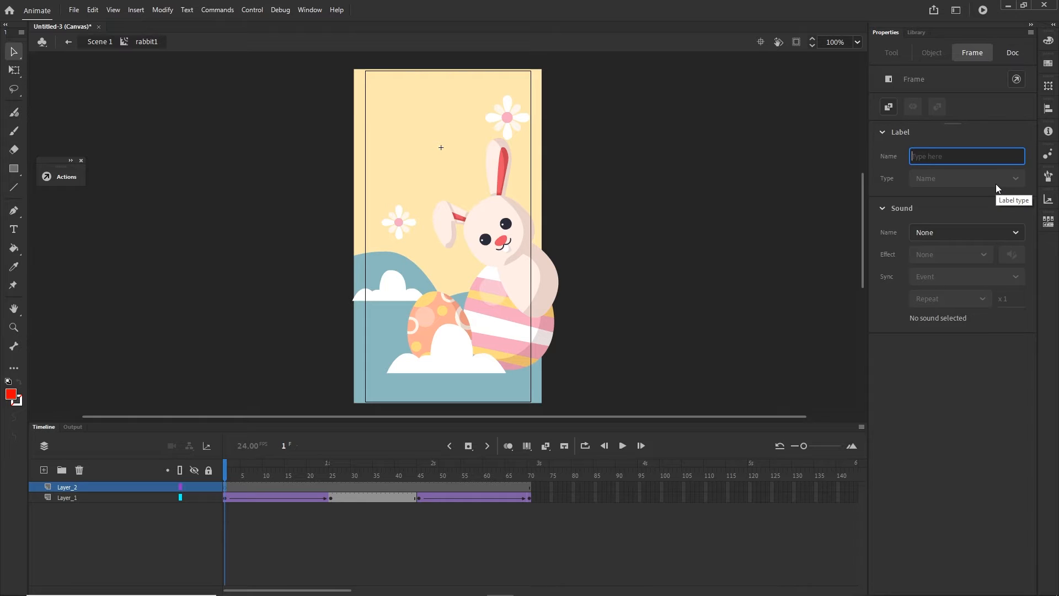
pyautogui.write('b')
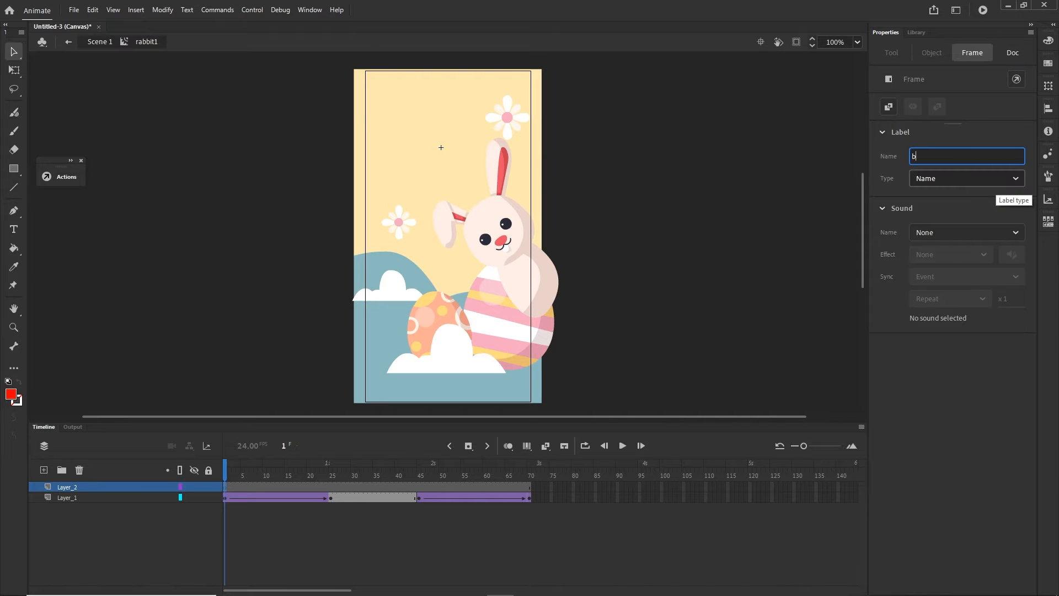
pyautogui.write('zyebyeRabbit')
pyautogui.press('Return')
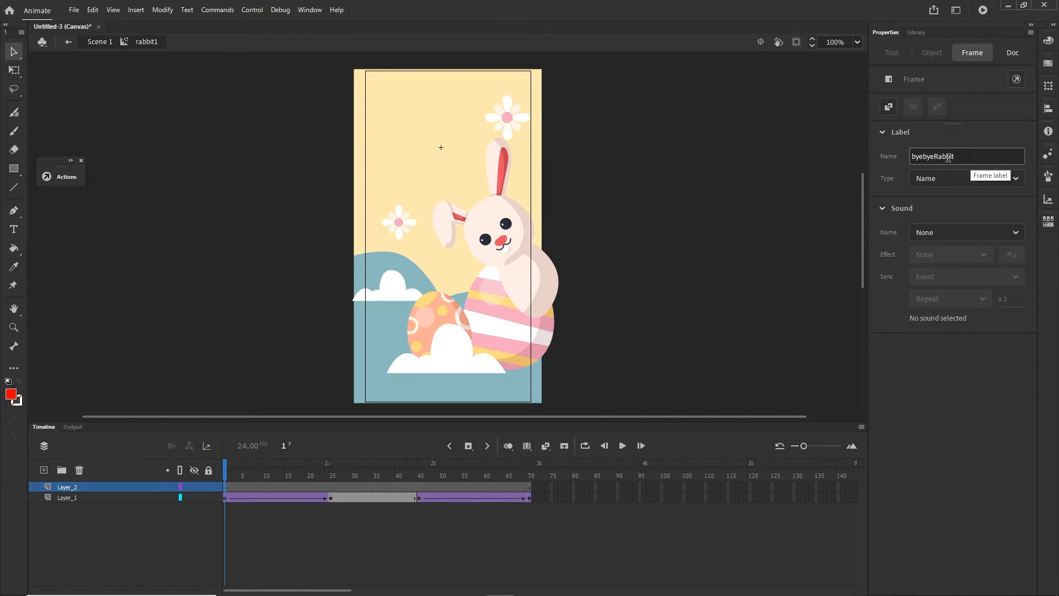
pyautogui.click(947, 156)
pyautogui.doubleClick(970, 156)
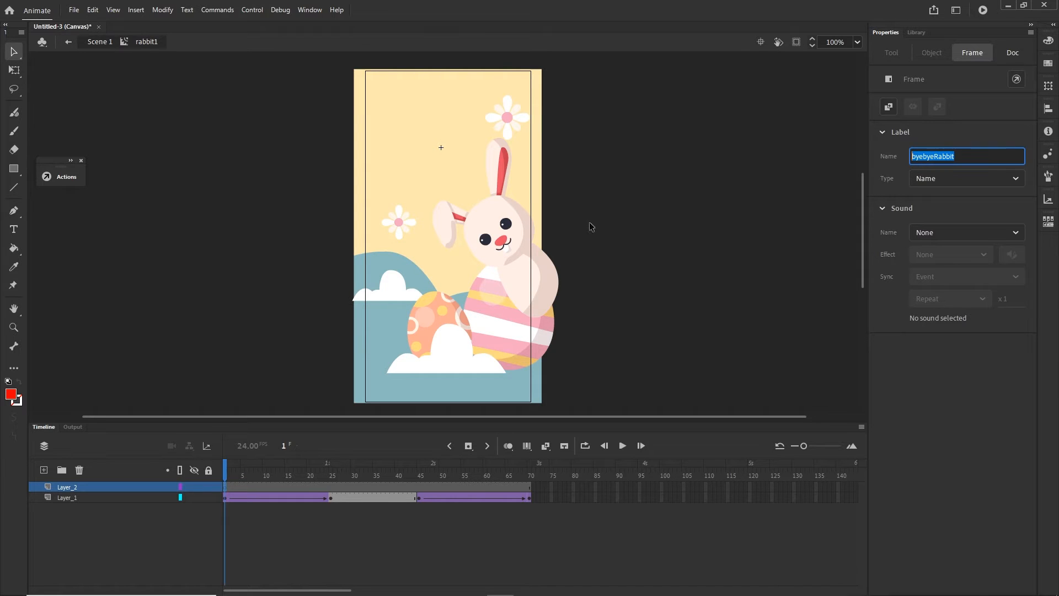
pyautogui.click(292, 542)
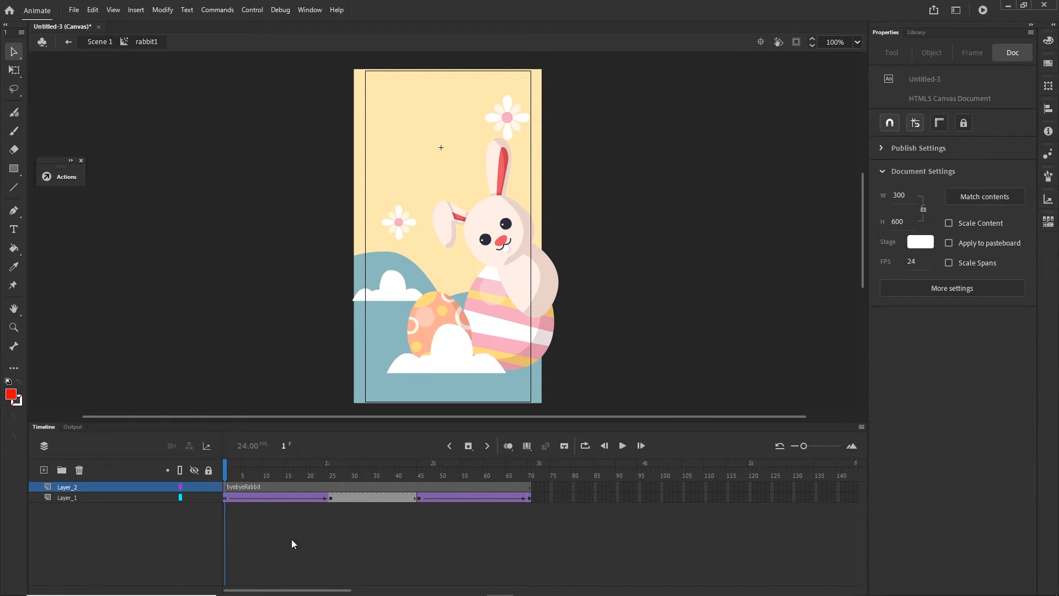
# - Add another layer above the labelled one and name it code
pyautogui.click(45, 469)
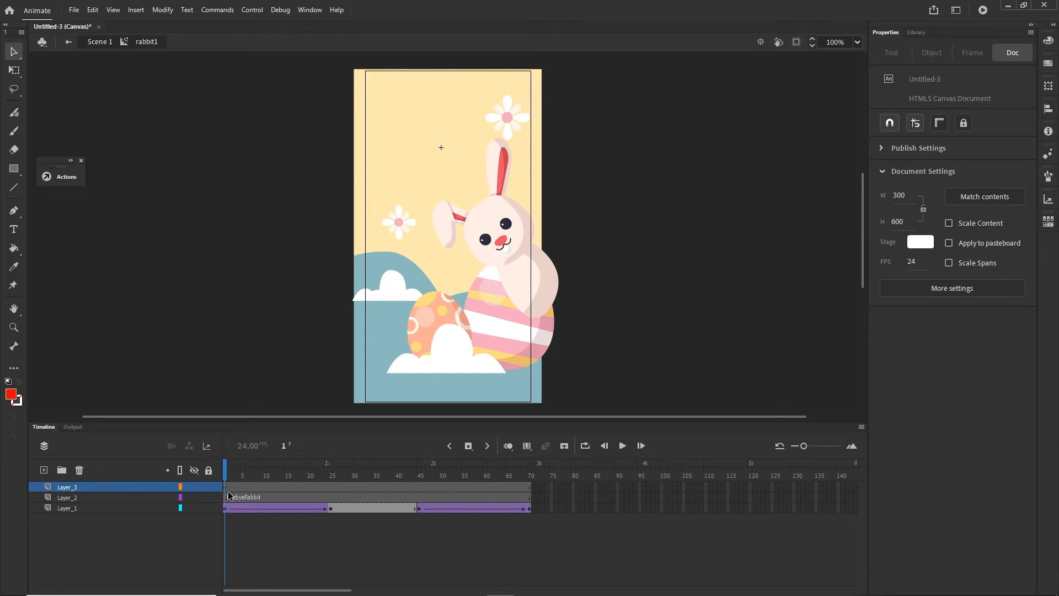
pyautogui.doubleClick(66, 487)
pyautogui.write('code')
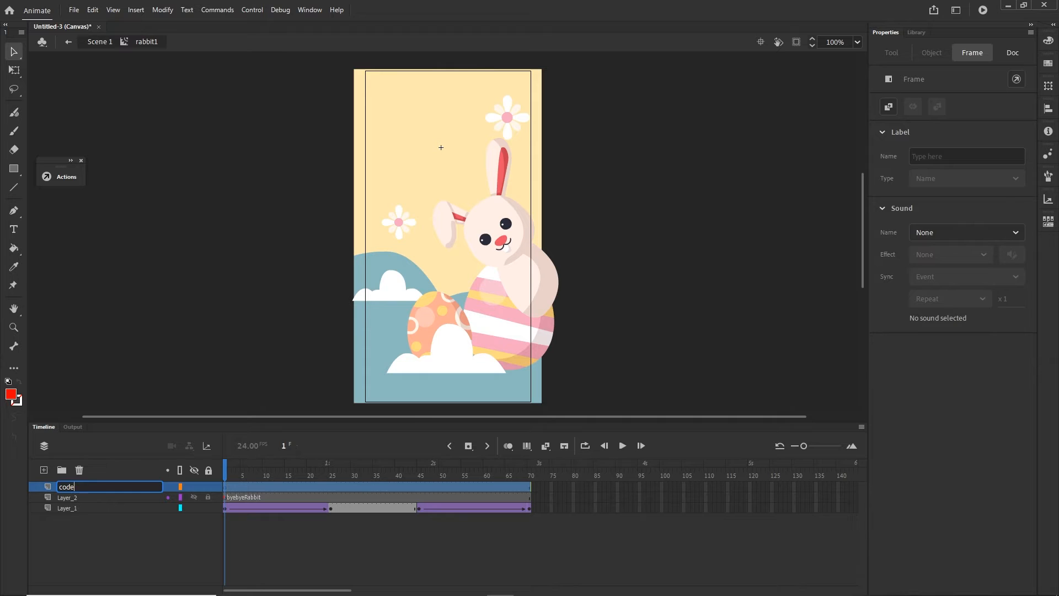
pyautogui.click(83, 534)
# - Rename Layer_2 as label and Layer_1 as rabbit
pyautogui.doubleClick(66, 498)
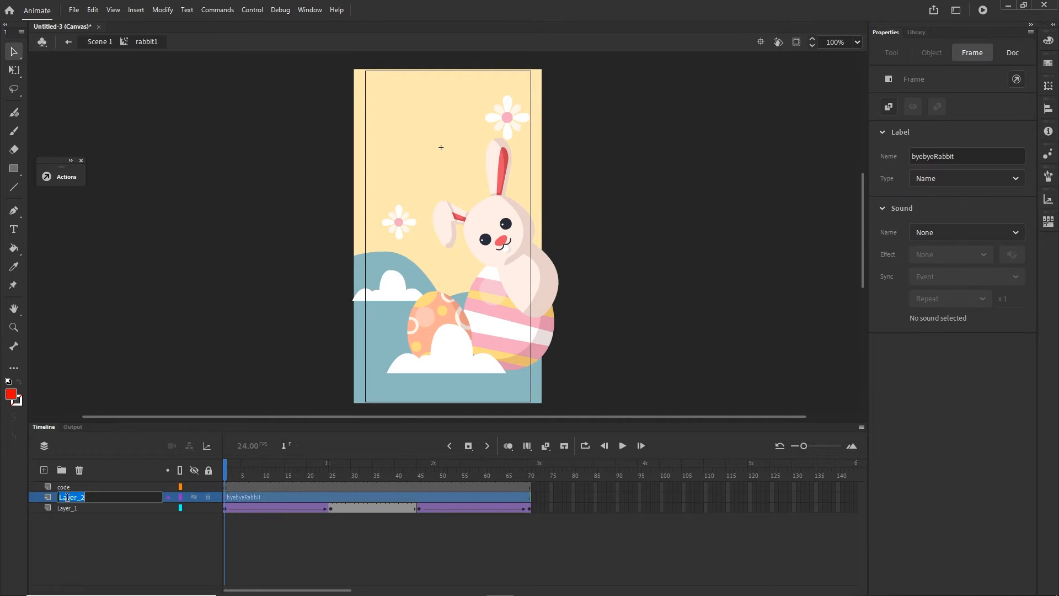
pyautogui.press('BackSpace')
pyautogui.write('label')
pyautogui.click(48, 552)
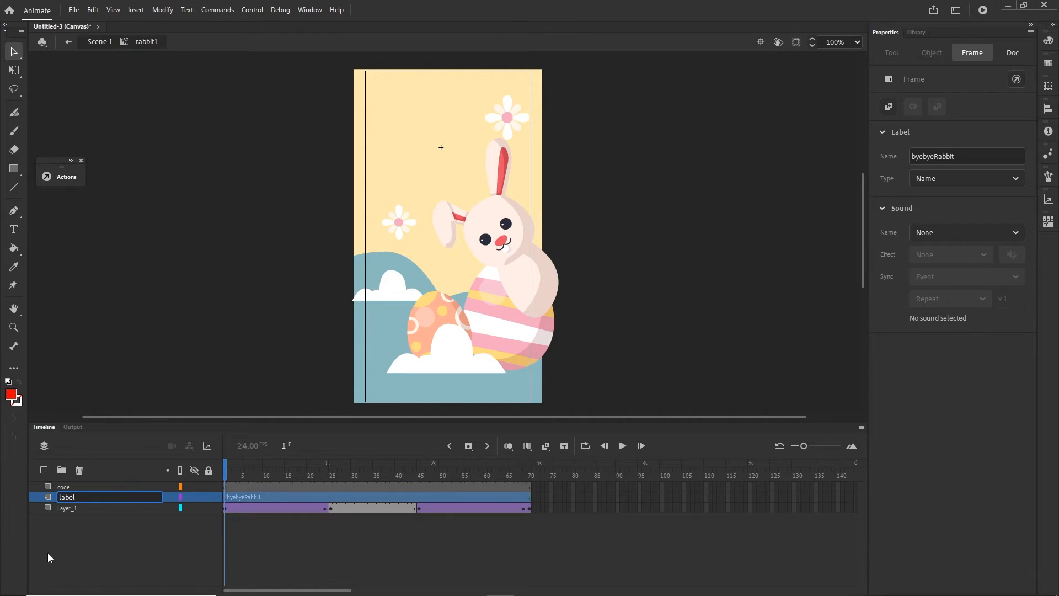
pyautogui.doubleClick(62, 507)
pyautogui.write('ra')
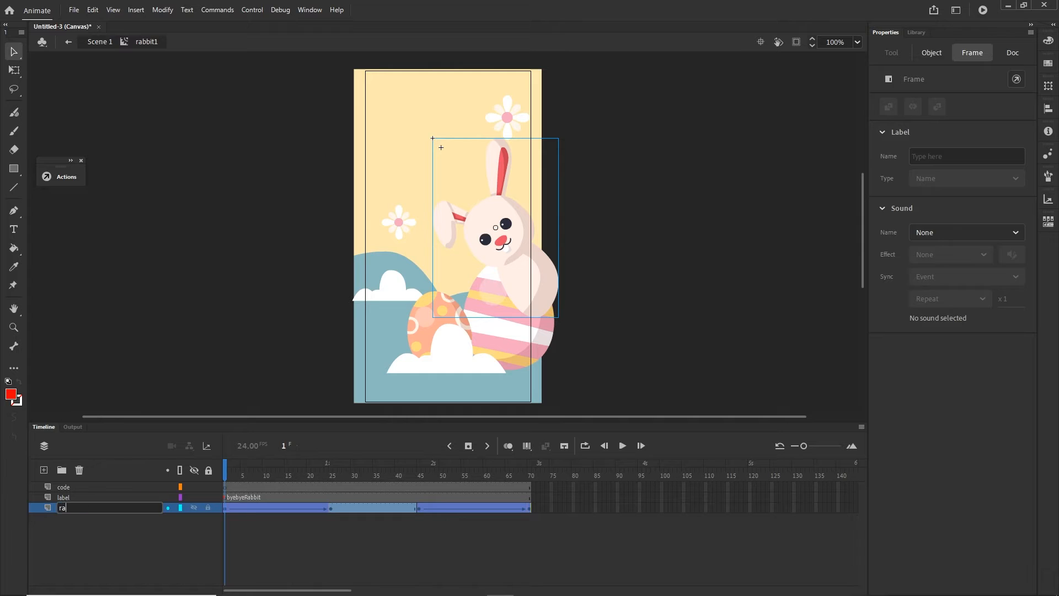
pyautogui.write('bbit')
pyautogui.click(94, 557)
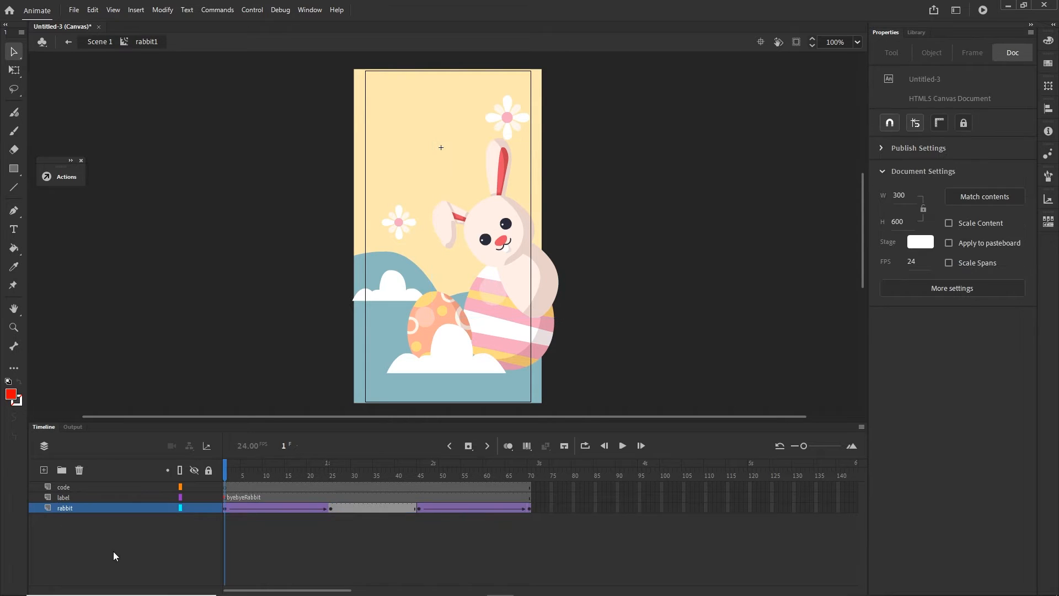
# - Add the script this.stop(); to frame 1 of the code layer and collapse the script editor
pyautogui.click(224, 486)
pyautogui.rightClick(226, 488)
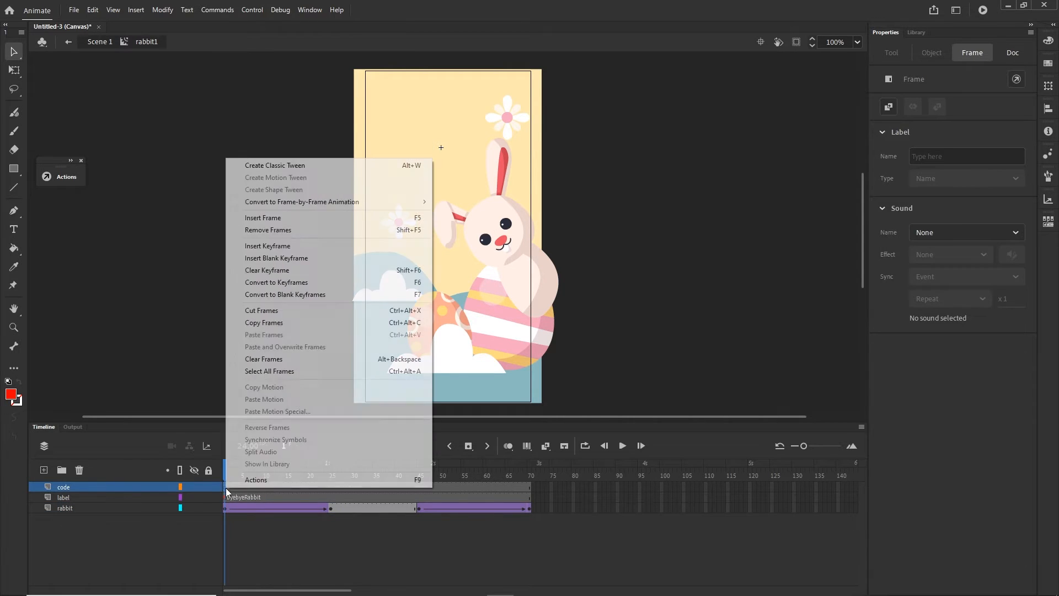
pyautogui.click(292, 479)
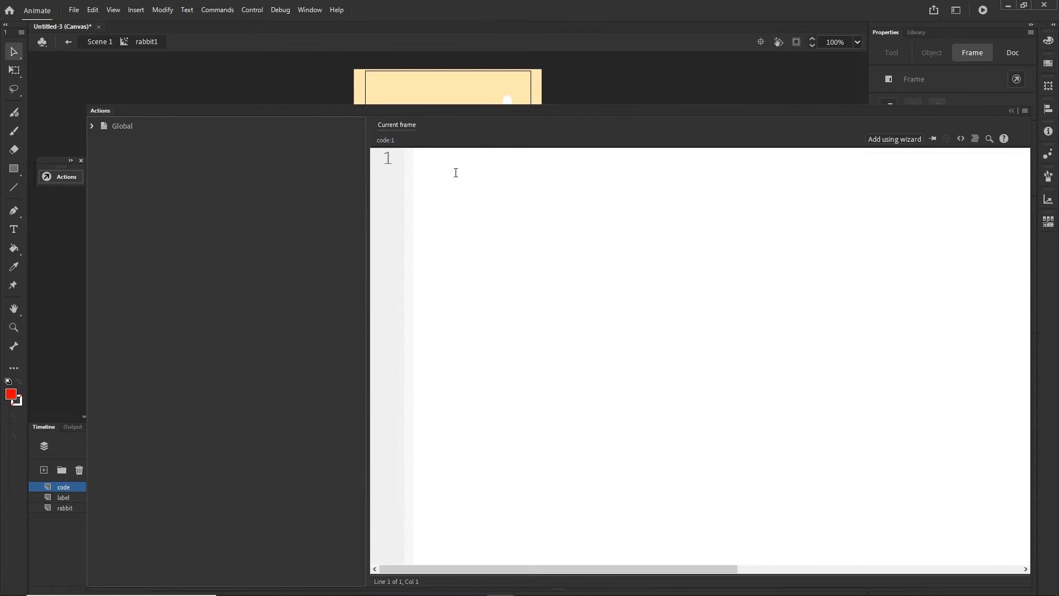
pyautogui.write('this')
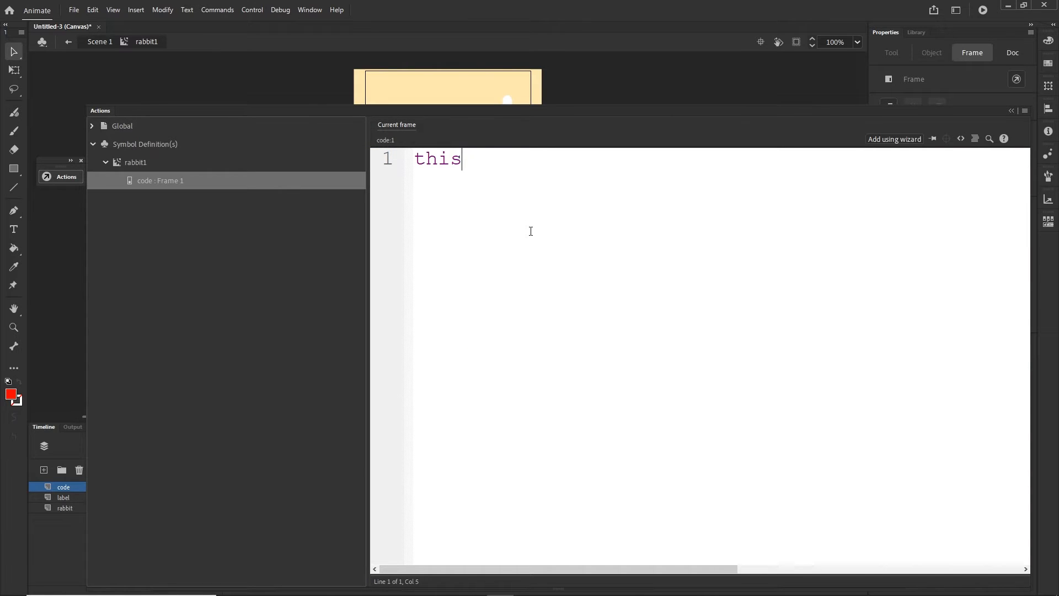
pyautogui.write('.stop')
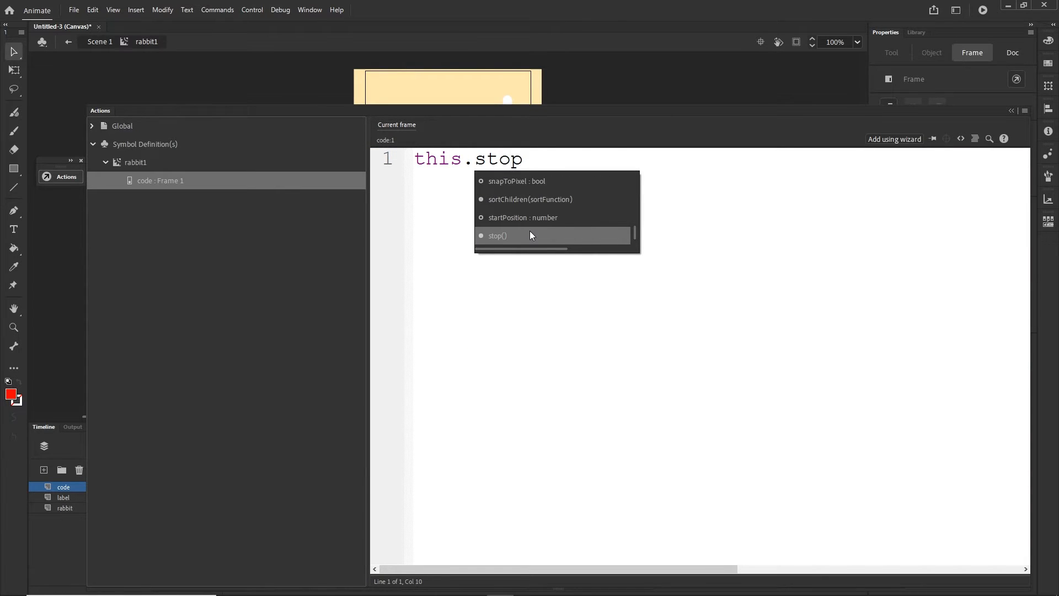
pyautogui.write('()')
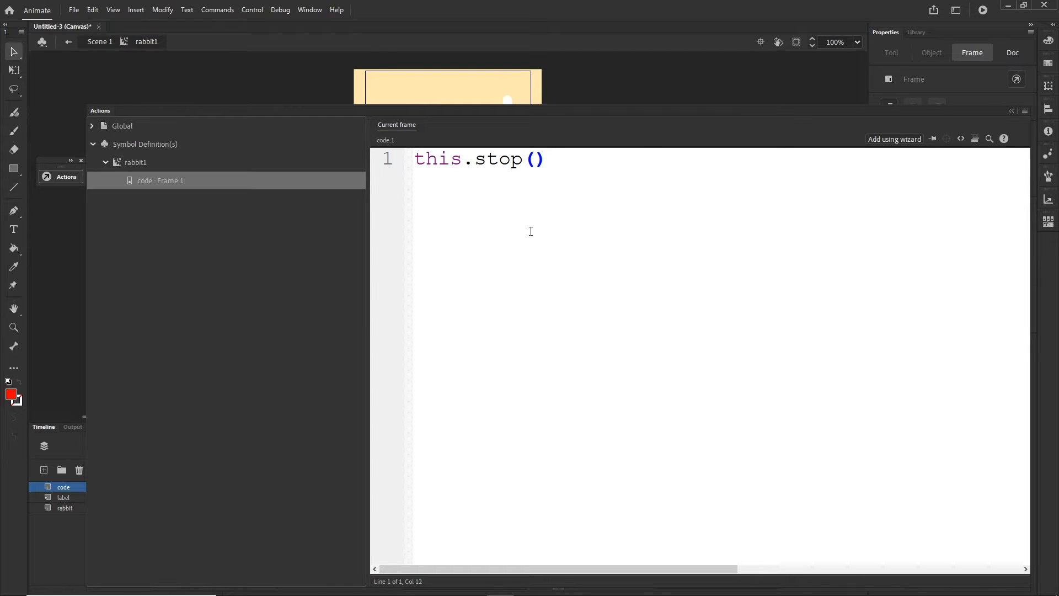
pyautogui.write(';')
pyautogui.click(1011, 111)
pyautogui.click(511, 568)
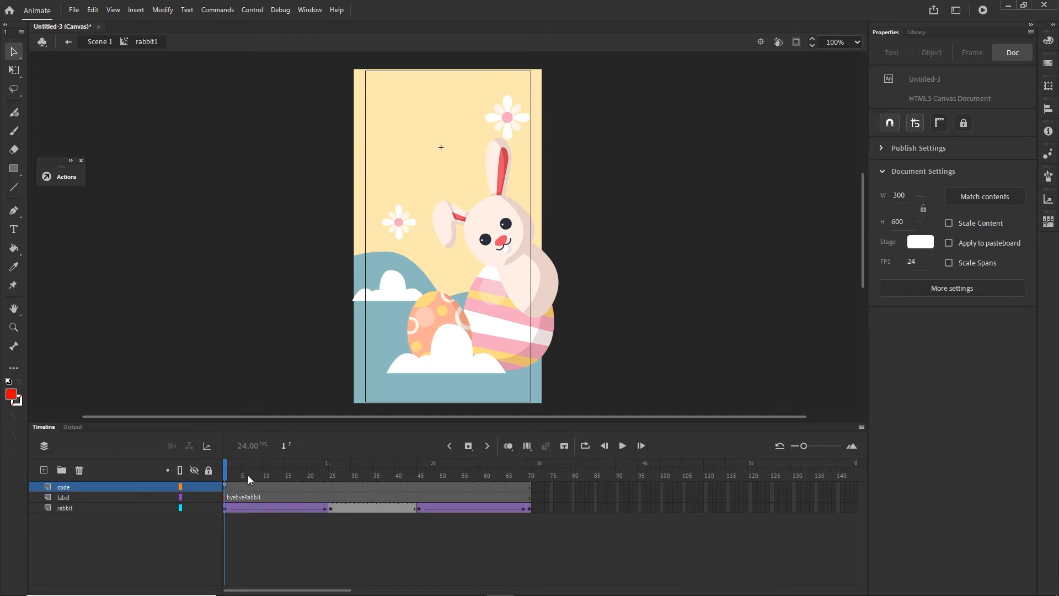
# - Play the rabbit timeline, test the movie in the browser and return to the Animate timeline
pyautogui.press('Return')
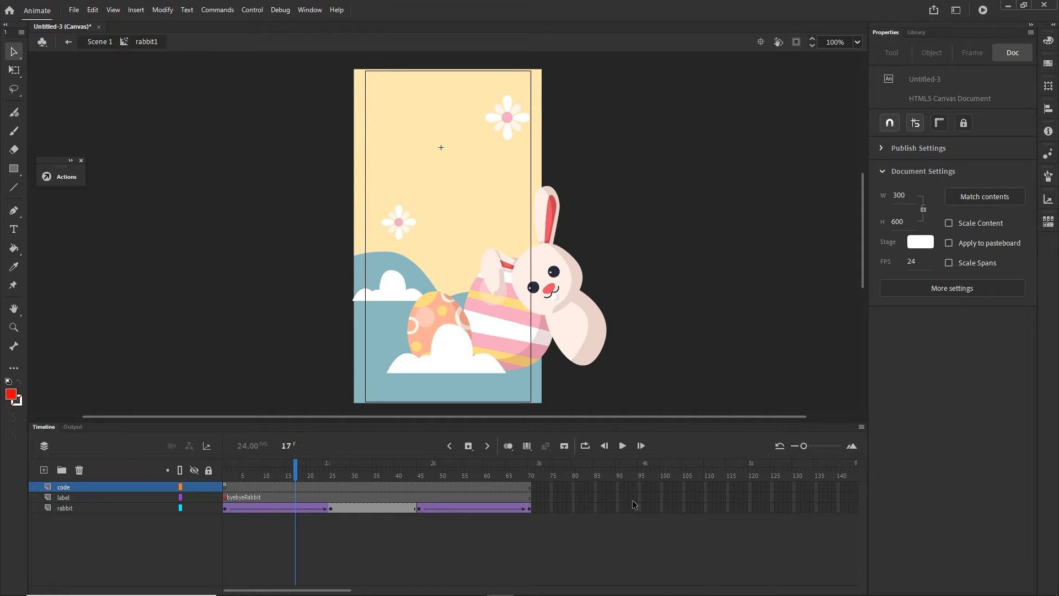
pyautogui.hotkey('ctrl', 'Return')
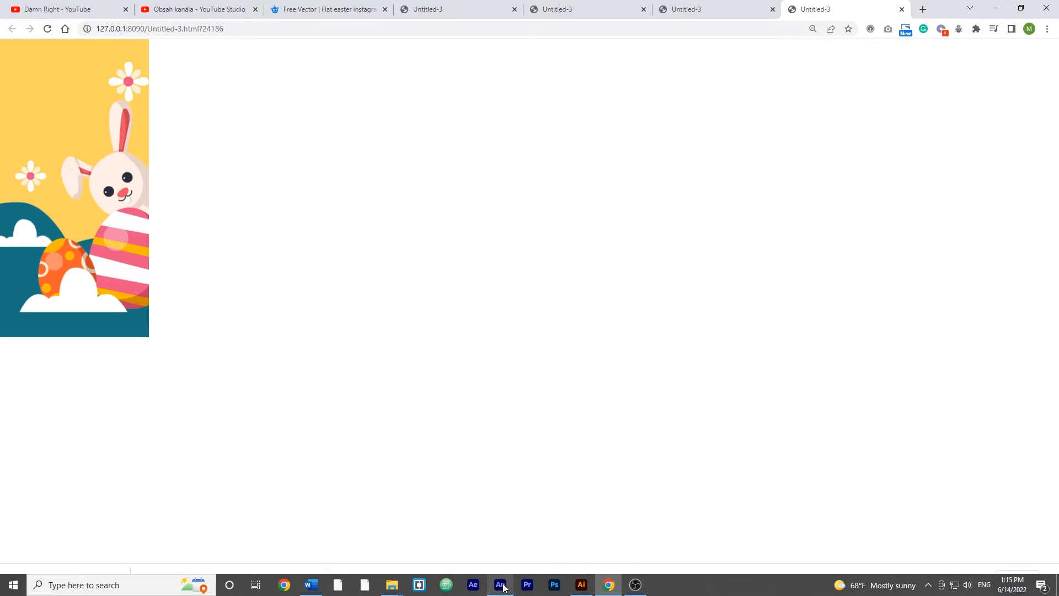
pyautogui.click(500, 585)
pyautogui.click(42, 426)
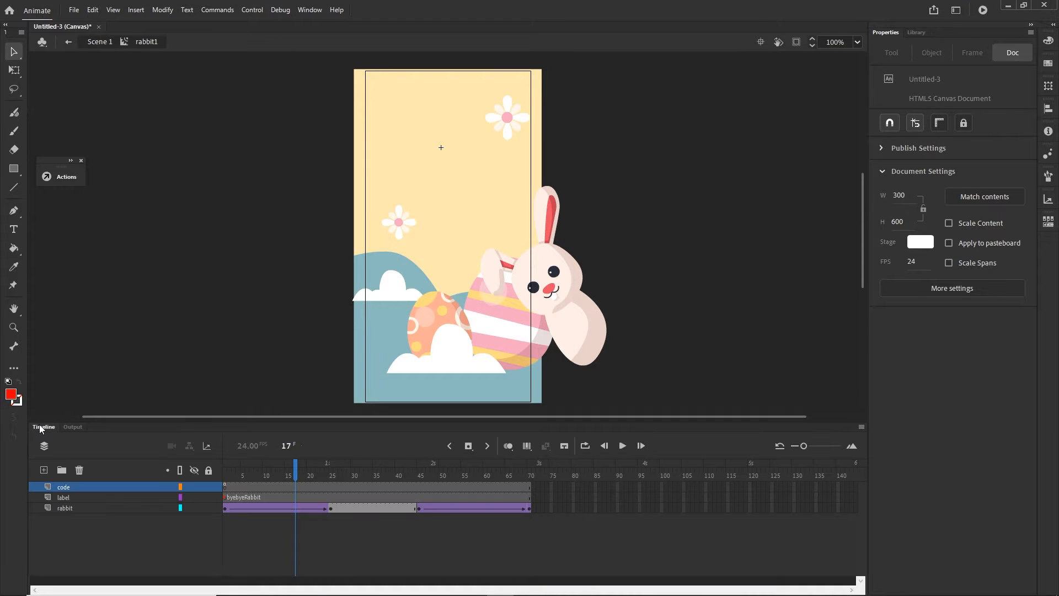
# - Try the stop script keyframe at frame 70 of the code layer and test the movie in the browser
pyautogui.click(223, 485)
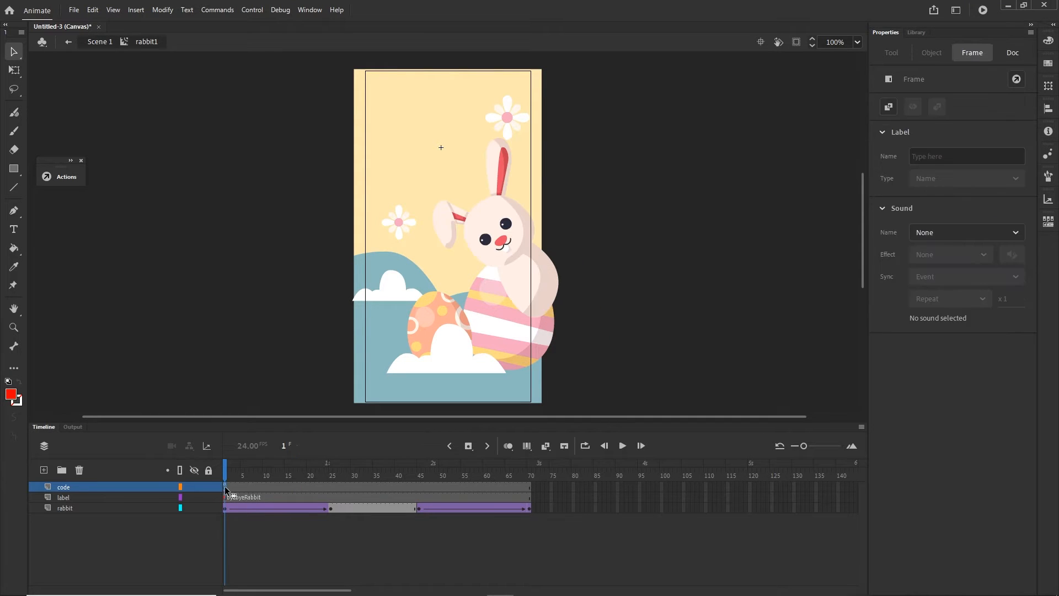
pyautogui.click(524, 486)
pyautogui.hotkey('ctrl', 'Return')
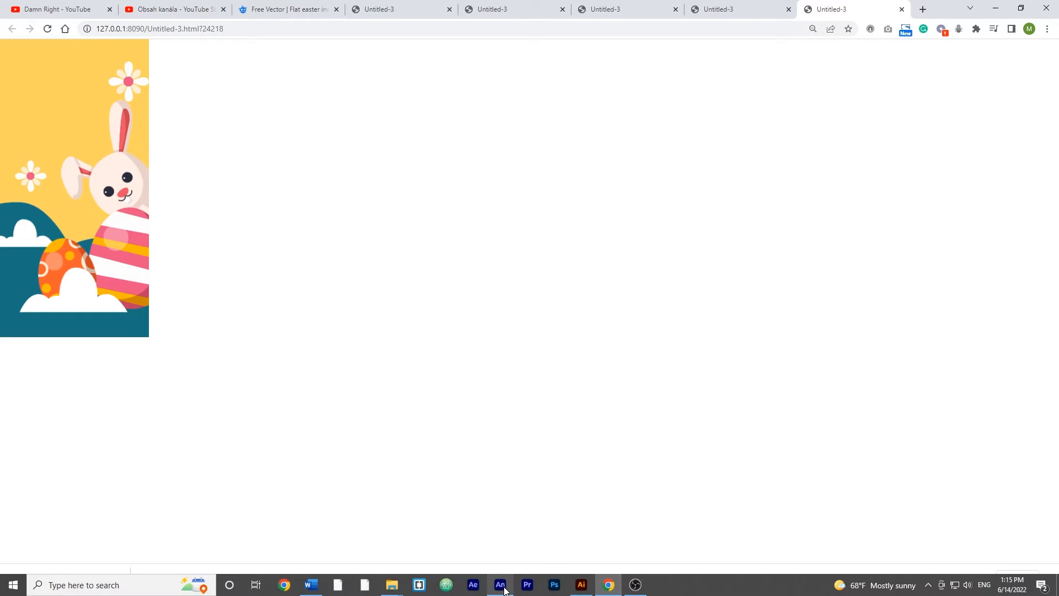
pyautogui.click(500, 590)
pyautogui.click(48, 427)
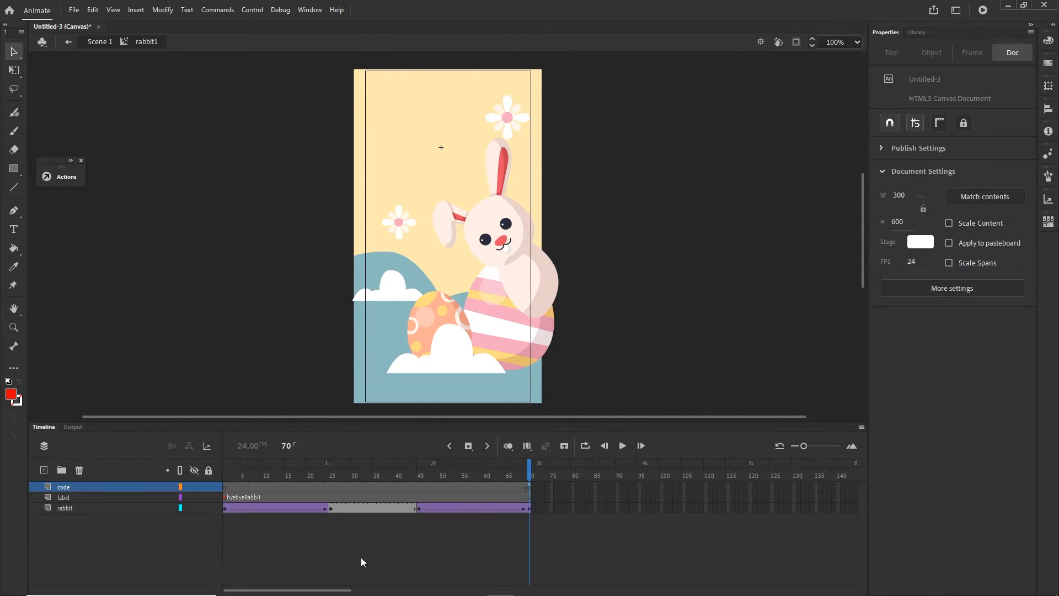
# - Move the stop script keyframe on the code layer from frame 70 back to frame 1
pyautogui.click(530, 486)
pyautogui.moveTo(529, 487); pyautogui.dragTo(226, 487)
pyautogui.click(342, 544)
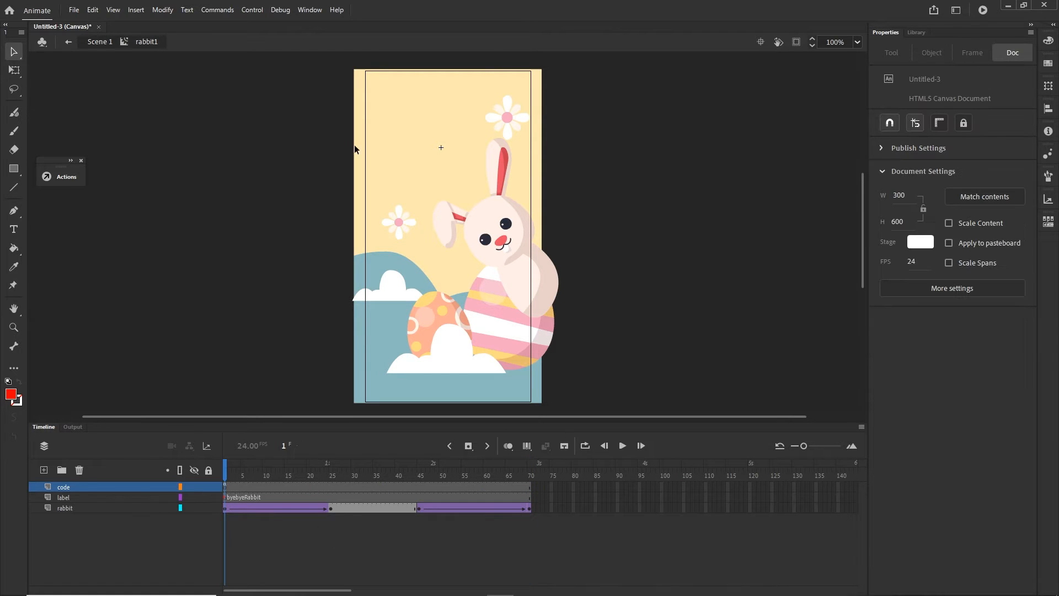
# - Return to Scene 1 and add a layer named code above Layer_2
pyautogui.click(99, 42)
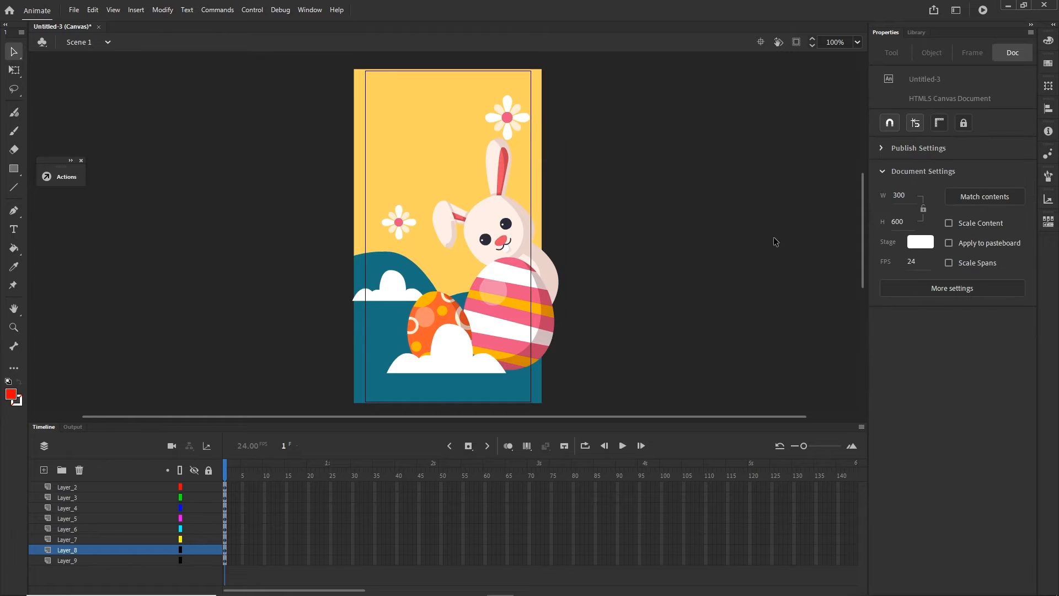
pyautogui.click(67, 487)
pyautogui.click(44, 469)
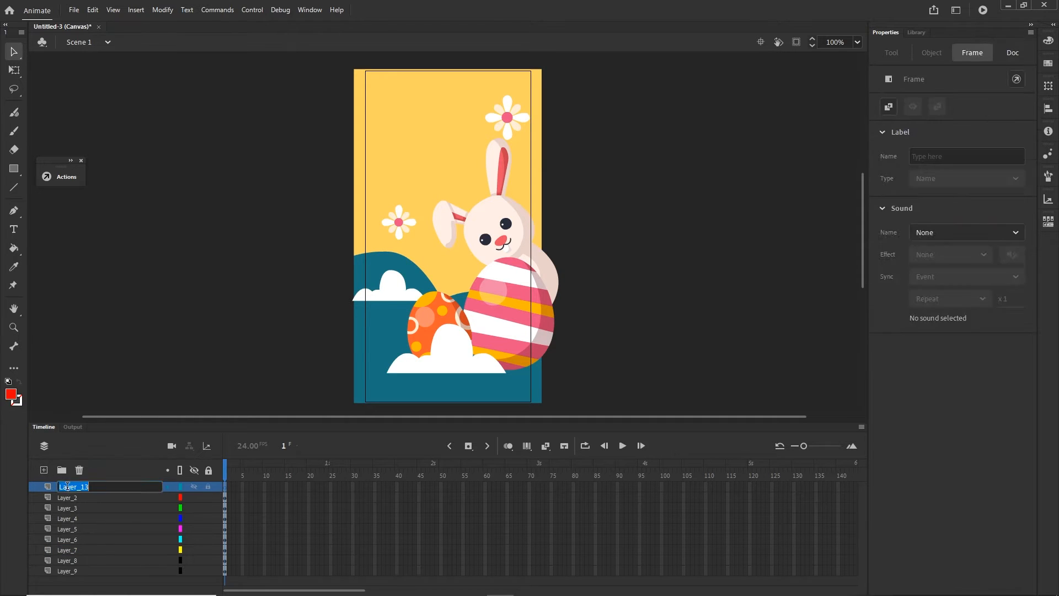
pyautogui.write('co')
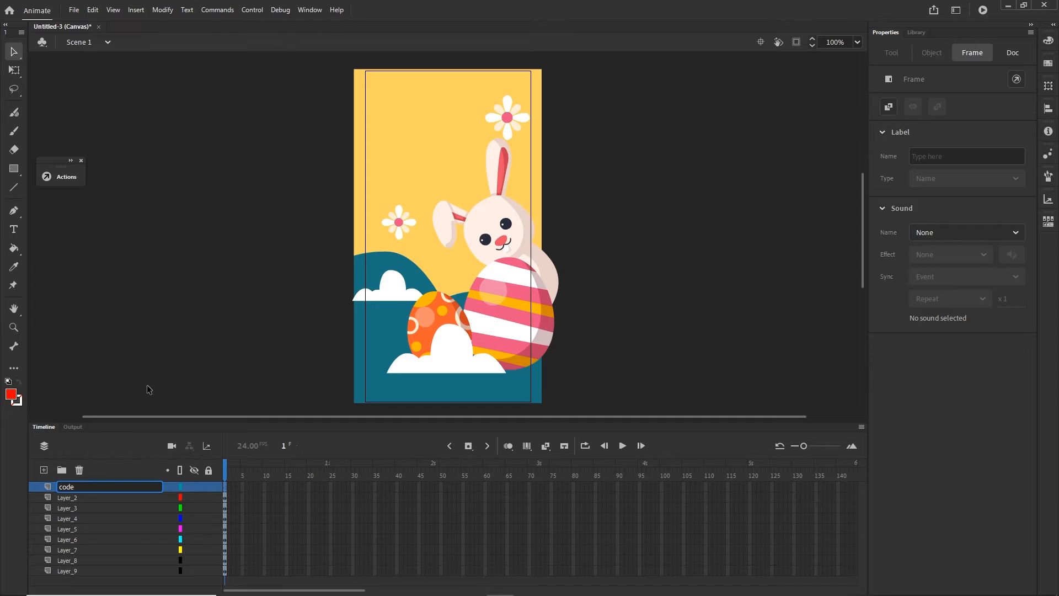
pyautogui.write('de')
pyautogui.press('Return')
# - Rename the bottom layer, Layer_9, as BG
pyautogui.click(75, 571)
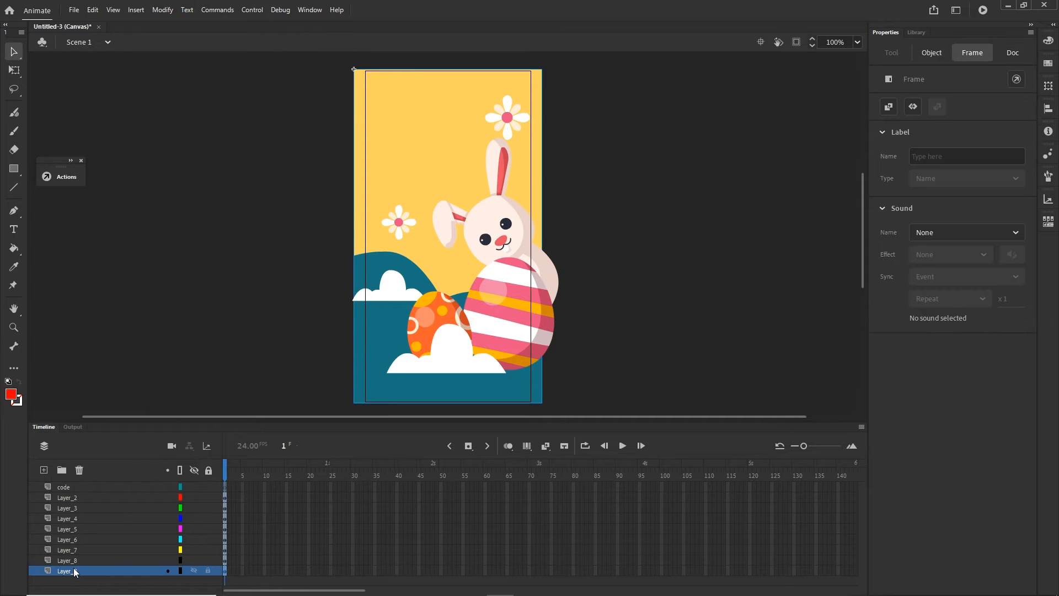
pyautogui.doubleClick(74, 571)
pyautogui.write('BG')
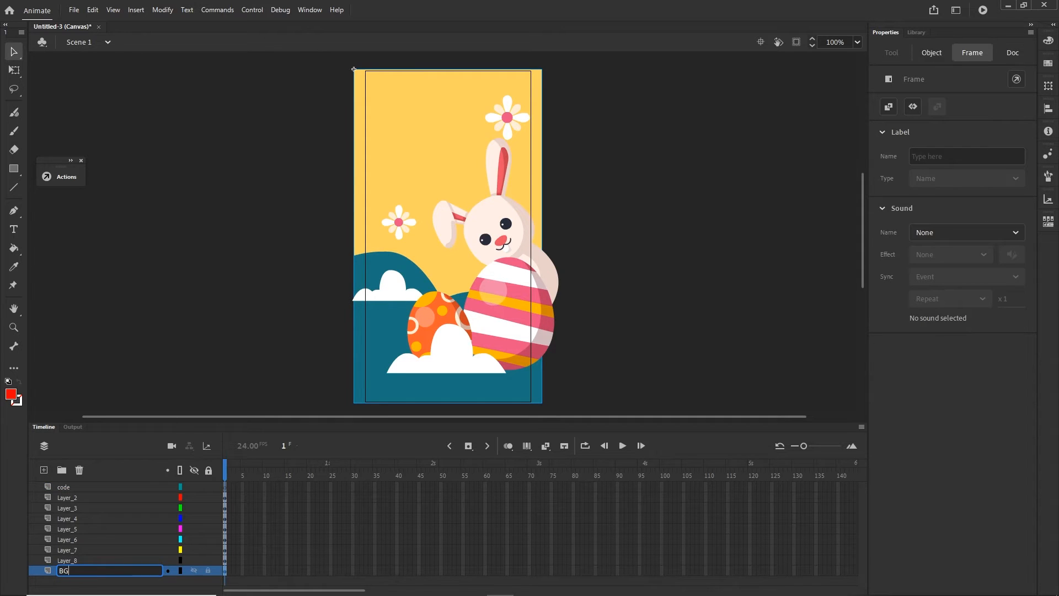
pyautogui.press('Return')
# - Rename Layer_8, which holds the bunny, as rabbit
pyautogui.click(70, 559)
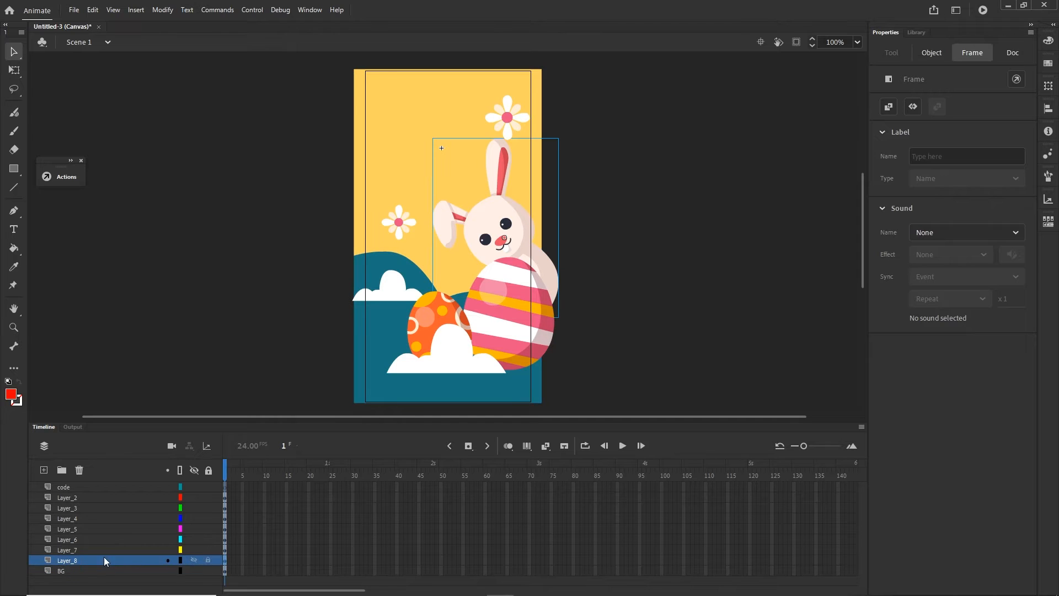
pyautogui.doubleClick(78, 558)
pyautogui.write('rabbit')
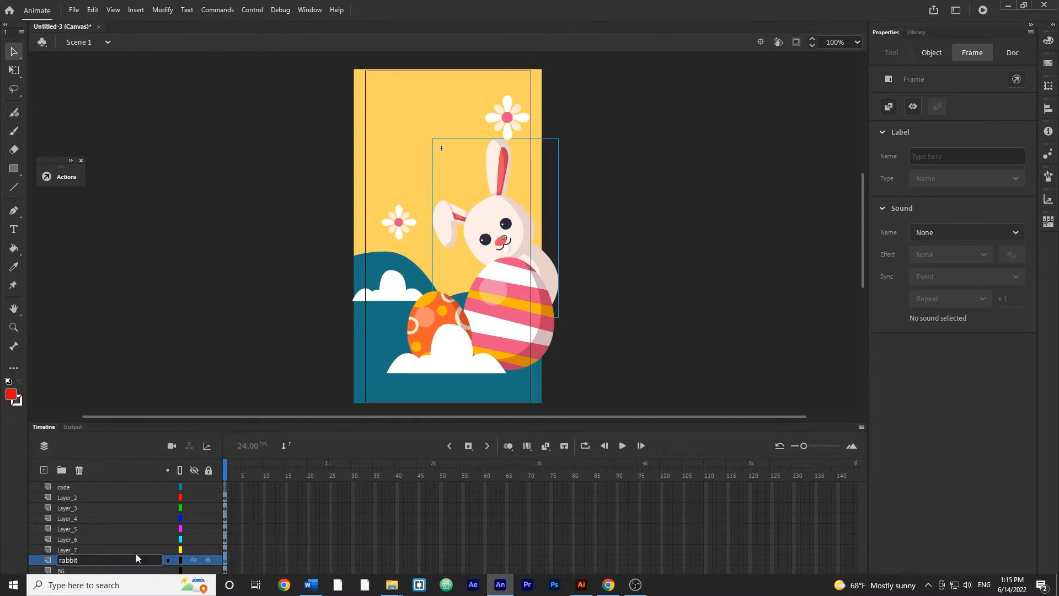
pyautogui.press('Return')
# - Identify the striped egg's layer by briefly hiding it, and rename that layer, Layer_6, as egg1
pyautogui.click(74, 550)
pyautogui.click(511, 317)
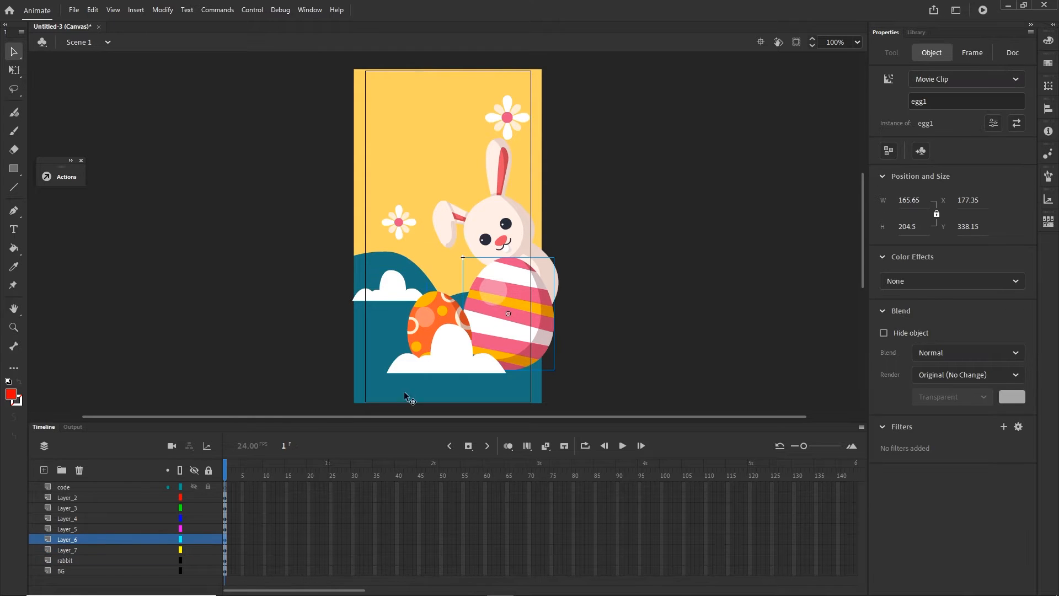
pyautogui.click(194, 539)
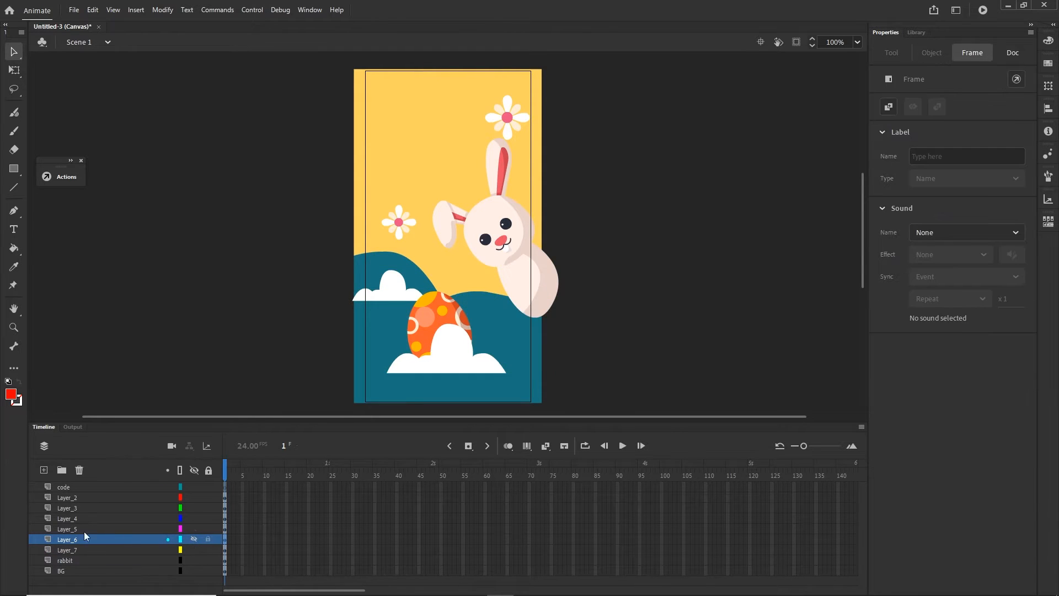
pyautogui.doubleClick(62, 538)
pyautogui.write('egg1')
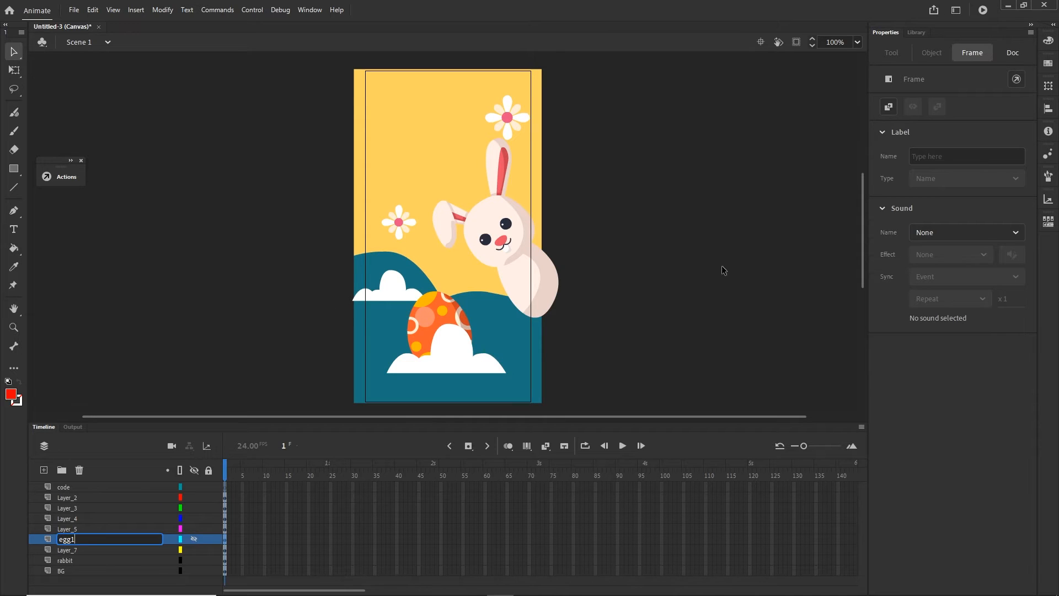
pyautogui.click(765, 286)
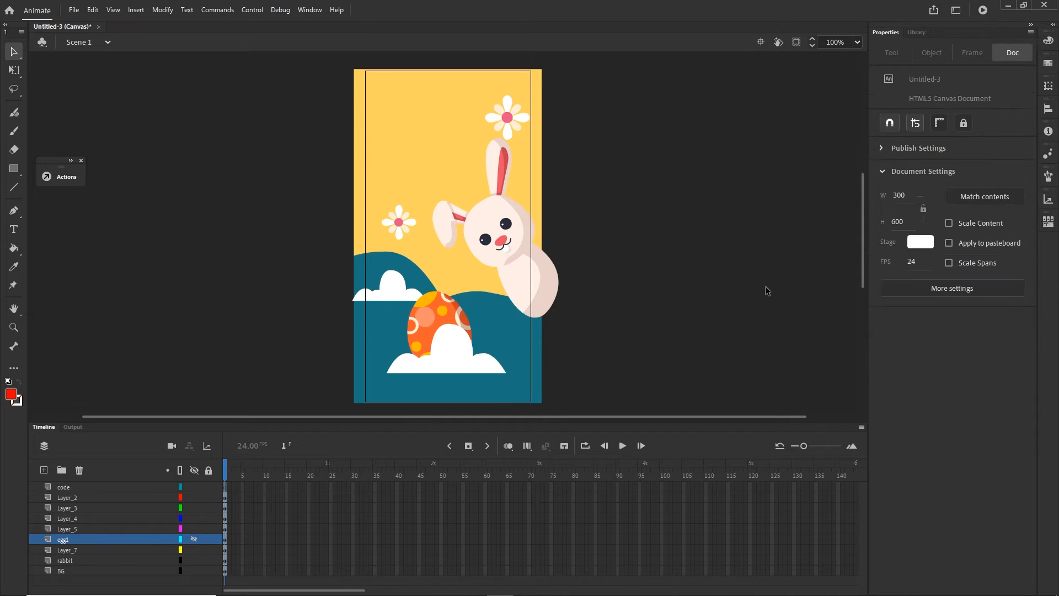
pyautogui.click(194, 539)
pyautogui.click(710, 281)
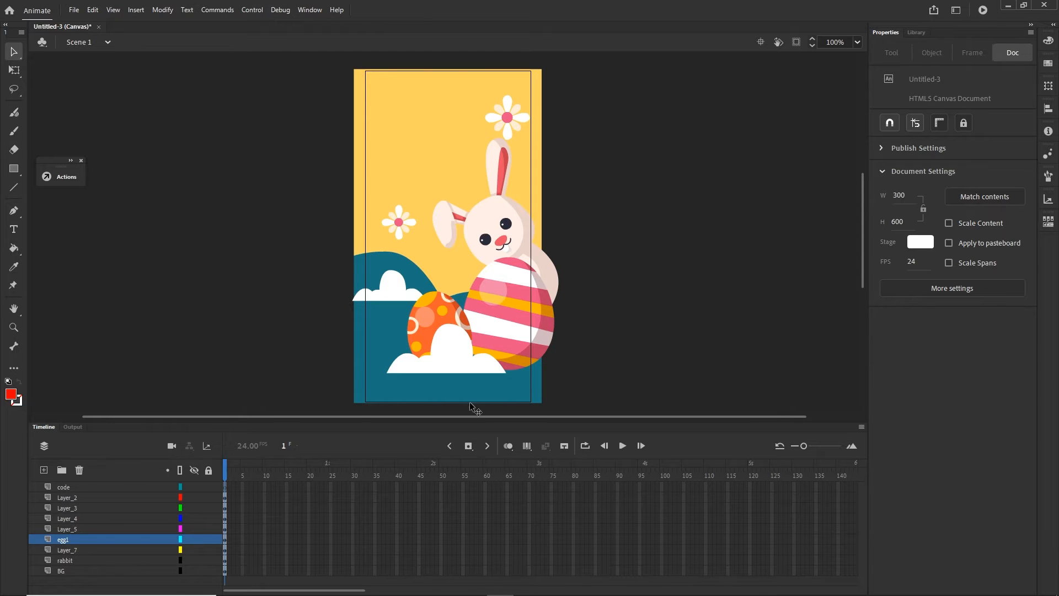
# - Check the background and rabbit instances, and open the script for frame 1 of the code layer
pyautogui.click(60, 487)
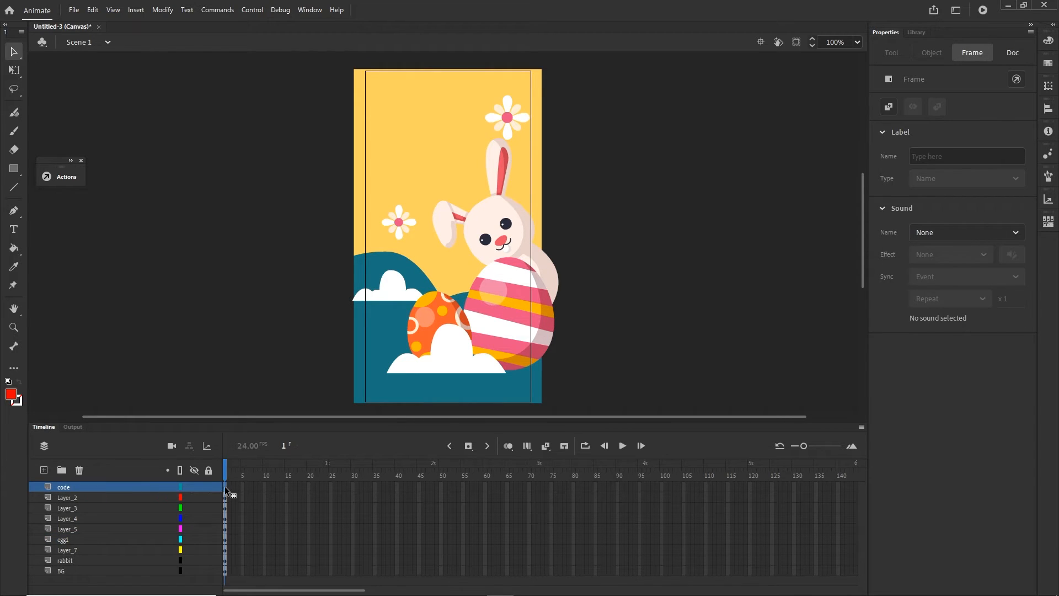
pyautogui.click(421, 133)
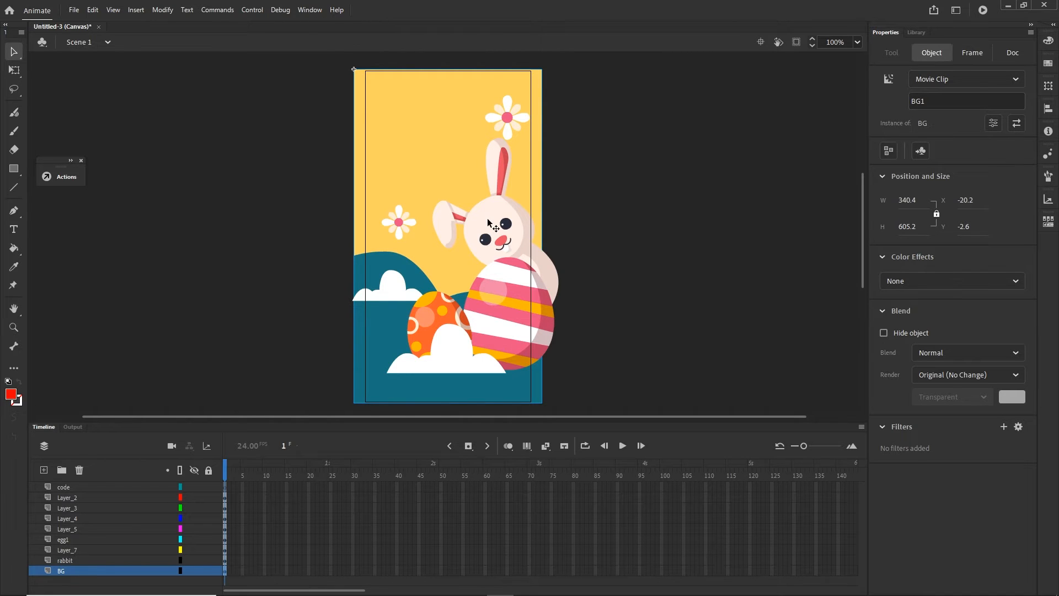
pyautogui.click(515, 253)
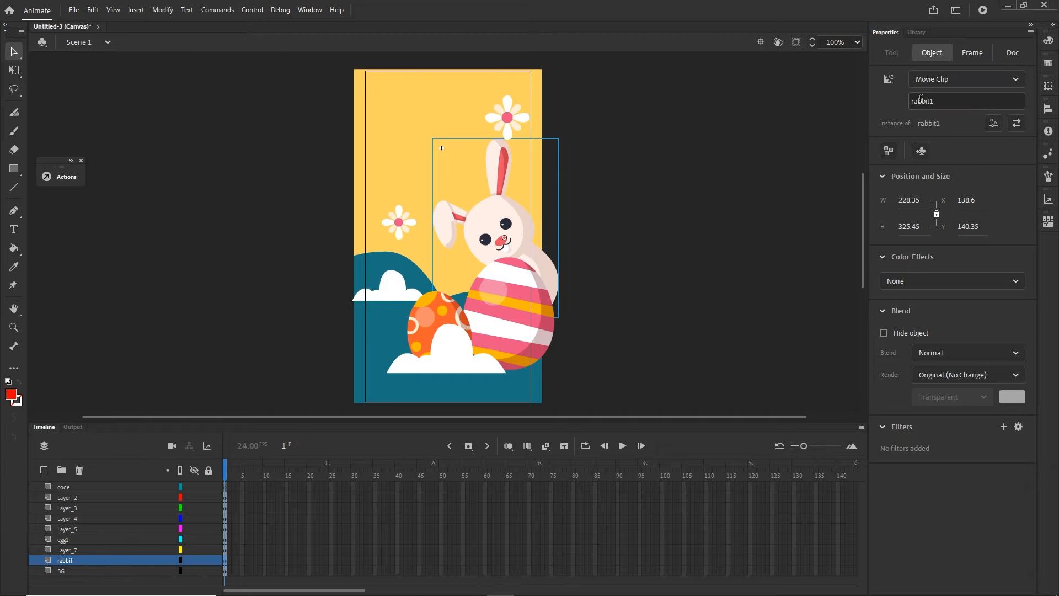
pyautogui.click(225, 486)
pyautogui.rightClick(225, 487)
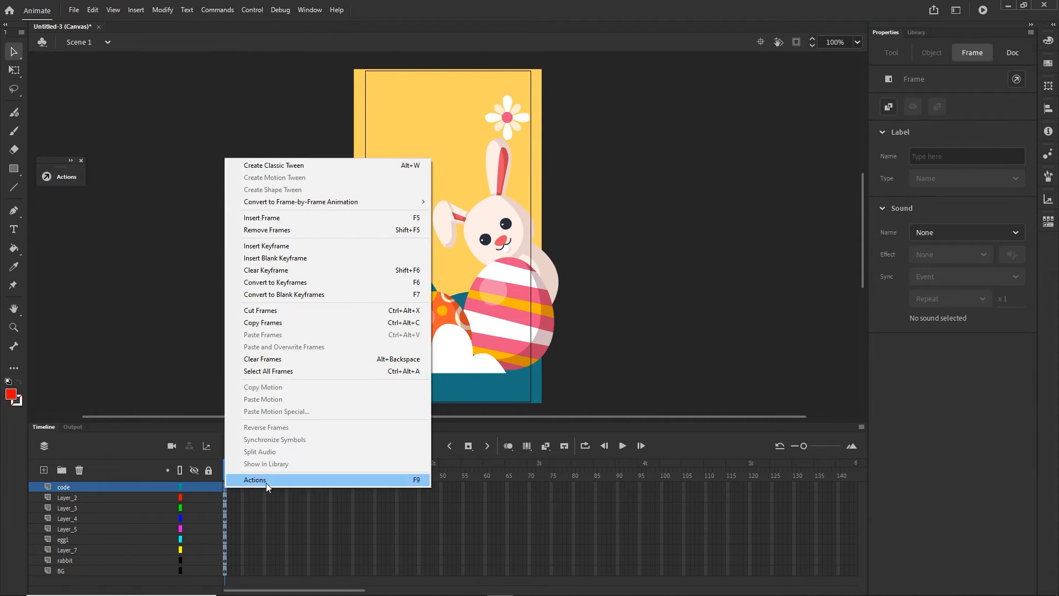
pyautogui.click(408, 481)
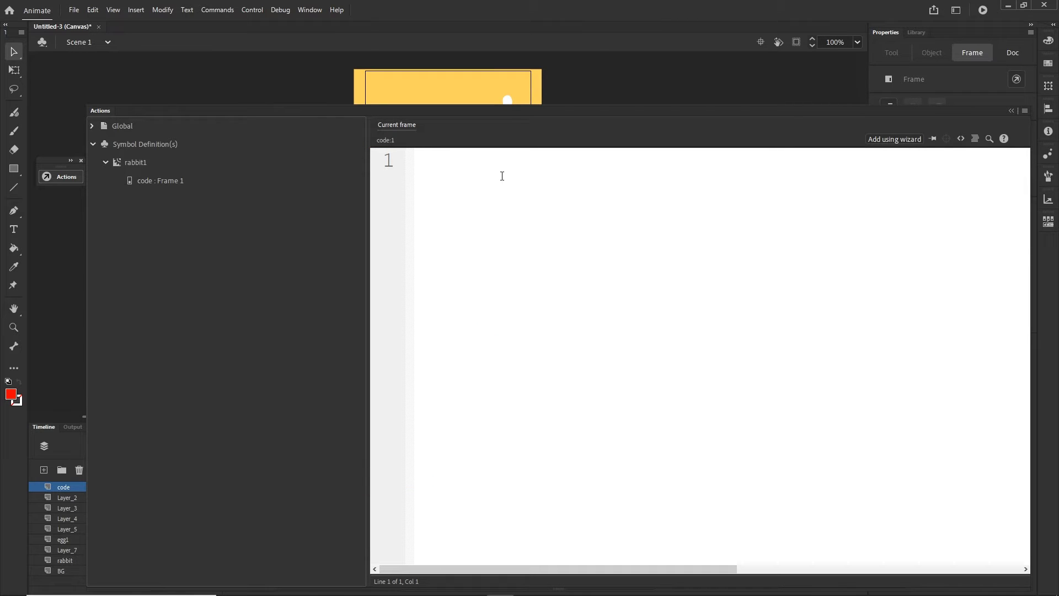
# - Enter this.BG1.addEventListener as the first line of the frame script
pyautogui.write('this.BG1')
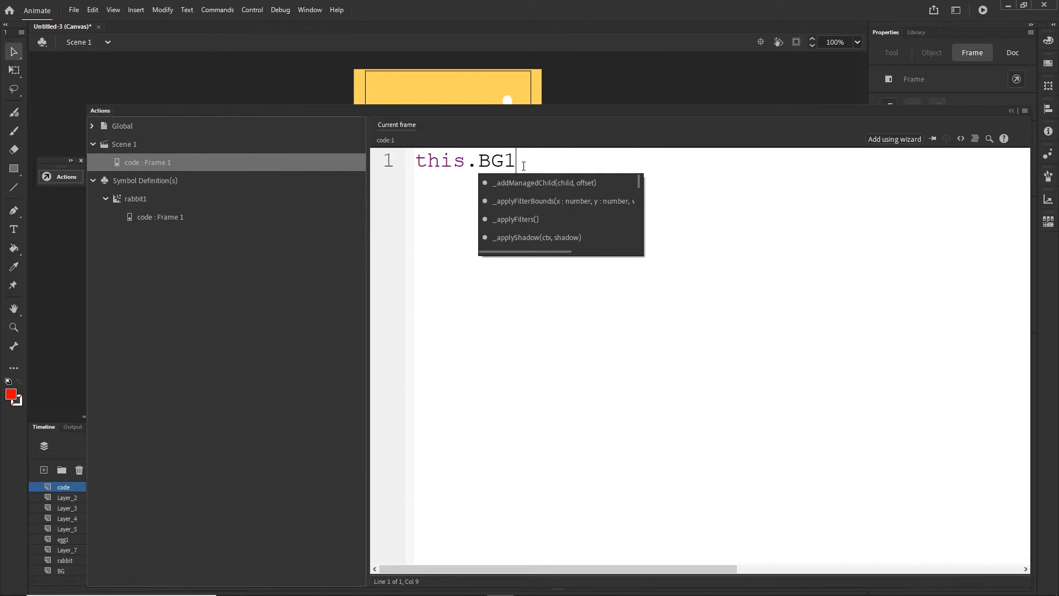
pyautogui.write('.addEventListener')
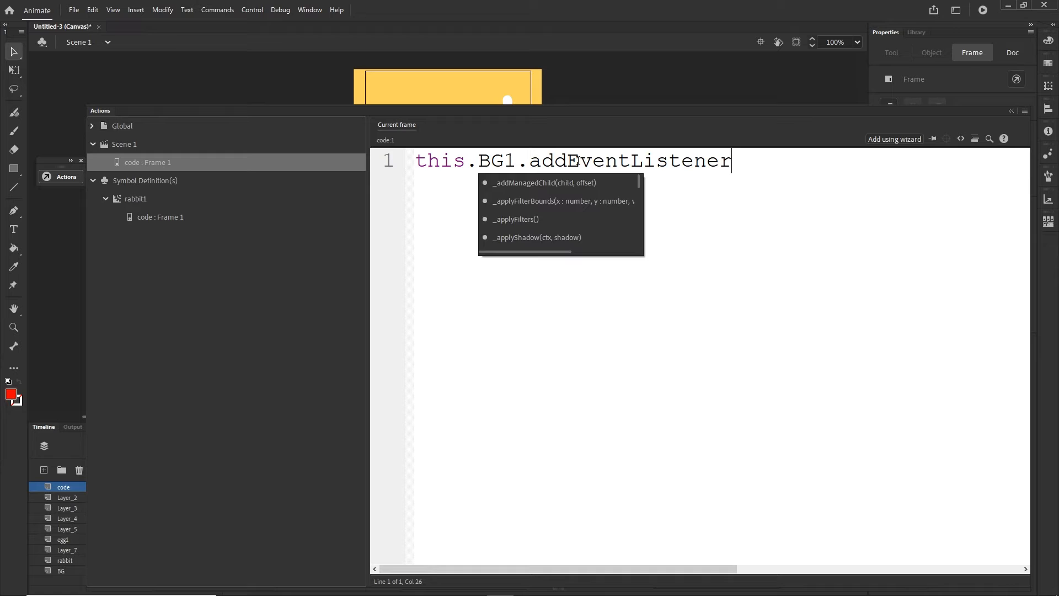
pyautogui.moveTo(581, 163); pyautogui.dragTo(569, 163)
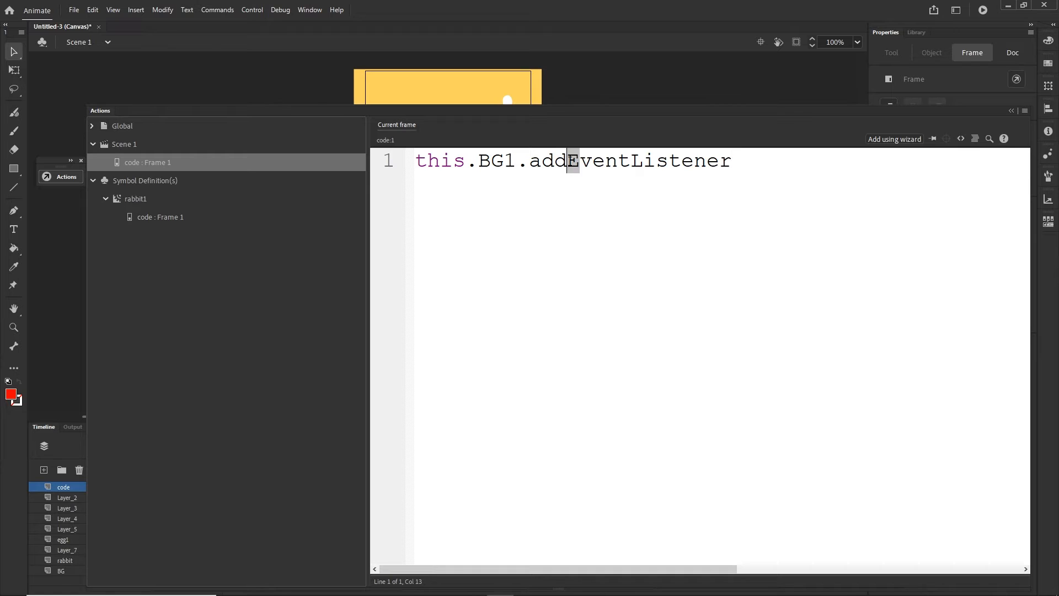
pyautogui.moveTo(641, 164); pyautogui.dragTo(632, 164)
pyautogui.click(794, 158)
# - Complete the listener with the arguments ("click", rabbitF) and a closing semicolon
pyautogui.write('("click"')
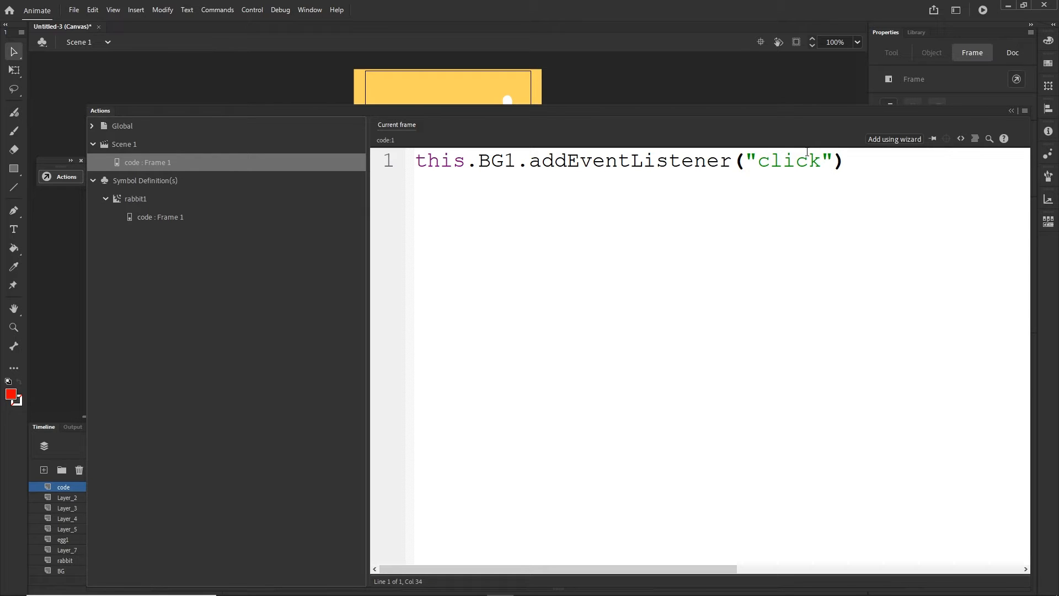
pyautogui.write(',')
pyautogui.write('rabbitF')
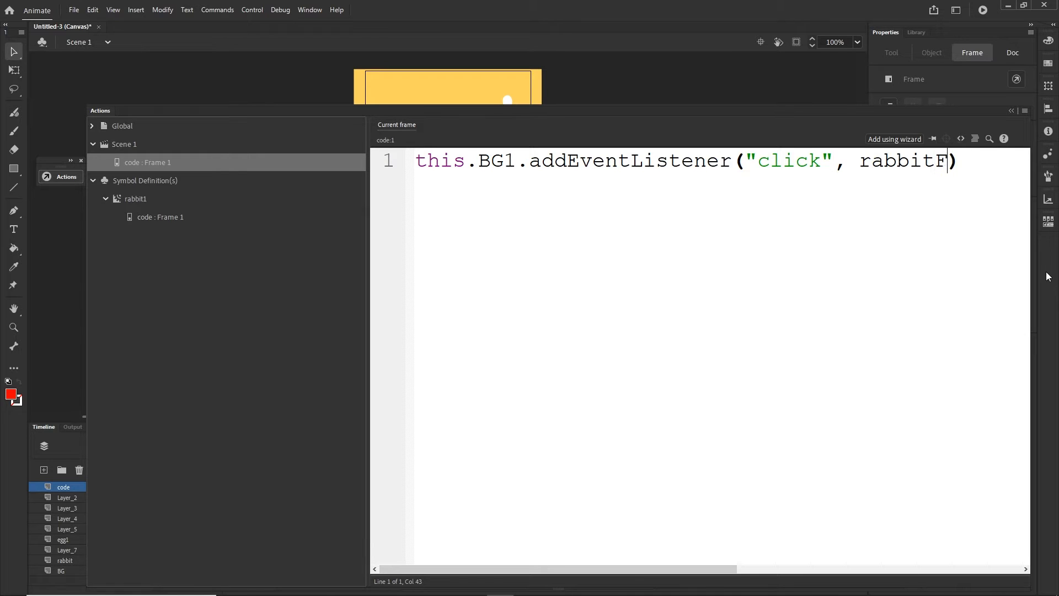
pyautogui.moveTo(948, 162); pyautogui.dragTo(864, 168)
pyautogui.click(964, 160)
pyautogui.write(';')
# - Add an empty function rabbitF () { } two lines below the event listener
pyautogui.press('Return')
pyautogui.press('Return')
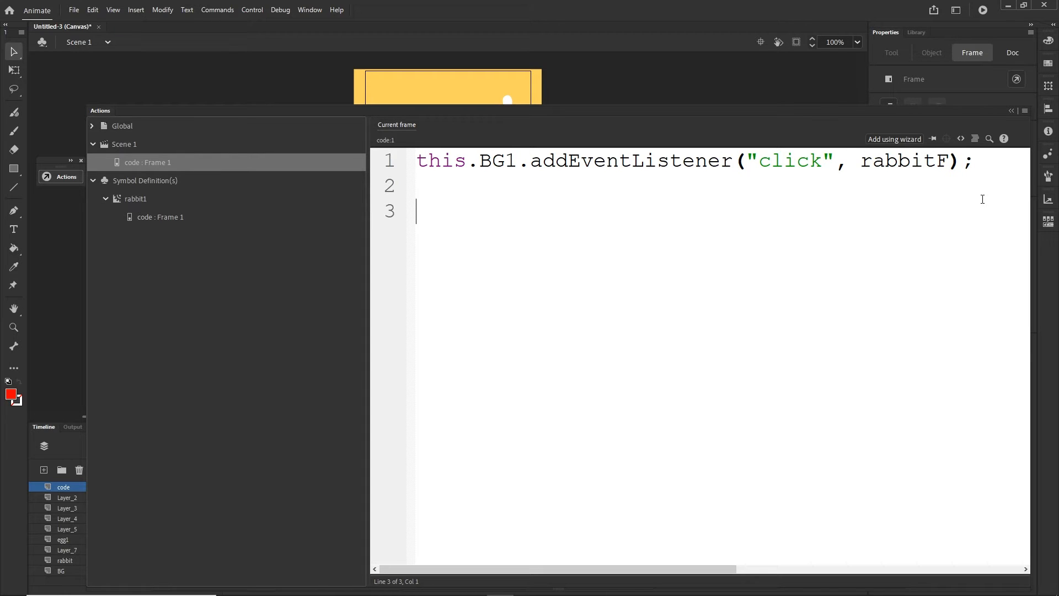
pyautogui.write('function rabbitF')
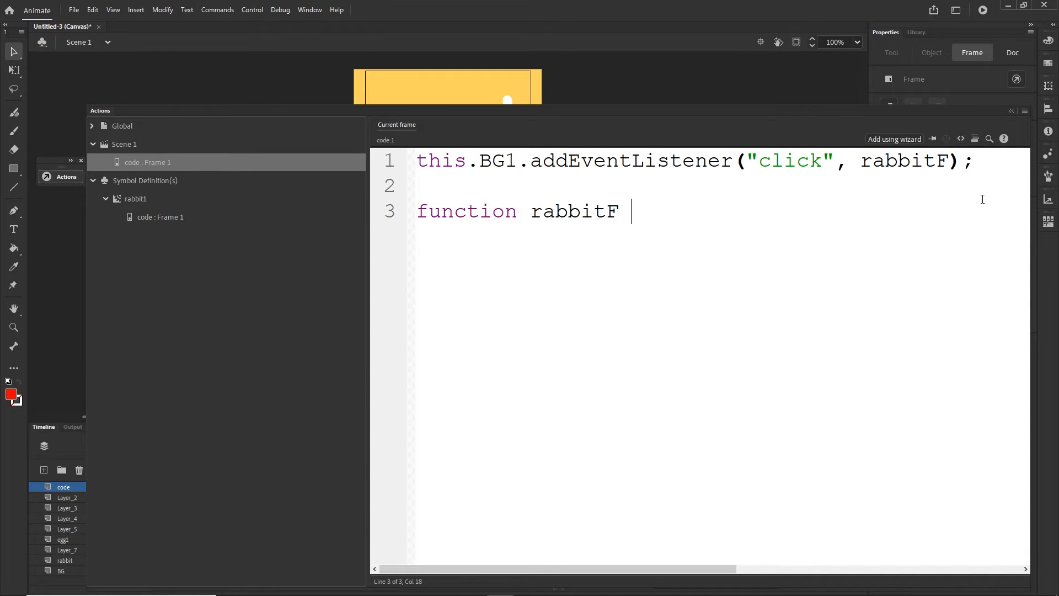
pyautogui.write(' () {')
pyautogui.press('Return')
pyautogui.moveTo(466, 161); pyautogui.dragTo(417, 161)
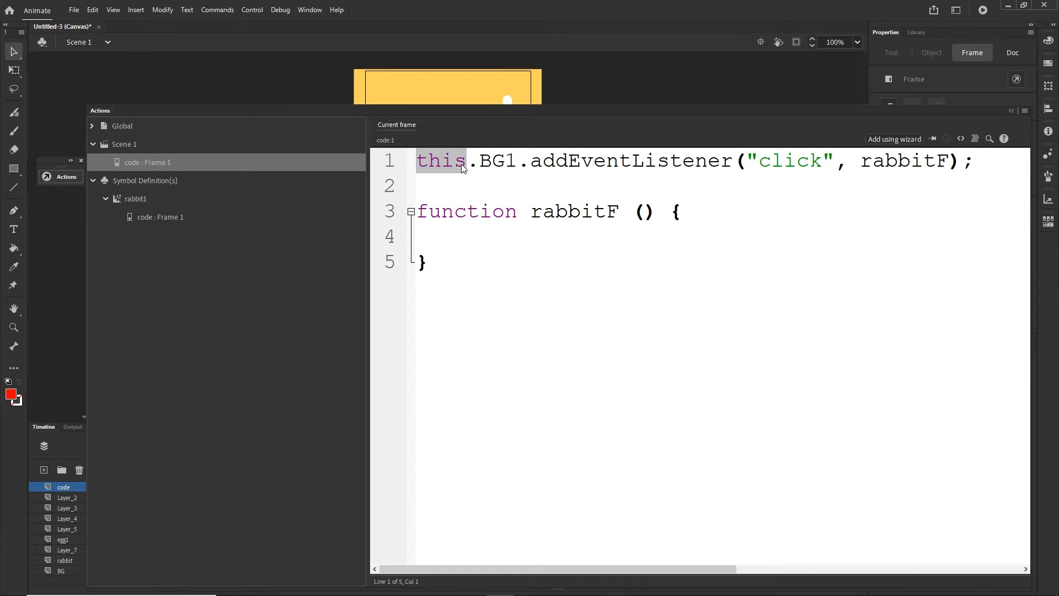
pyautogui.click(456, 237)
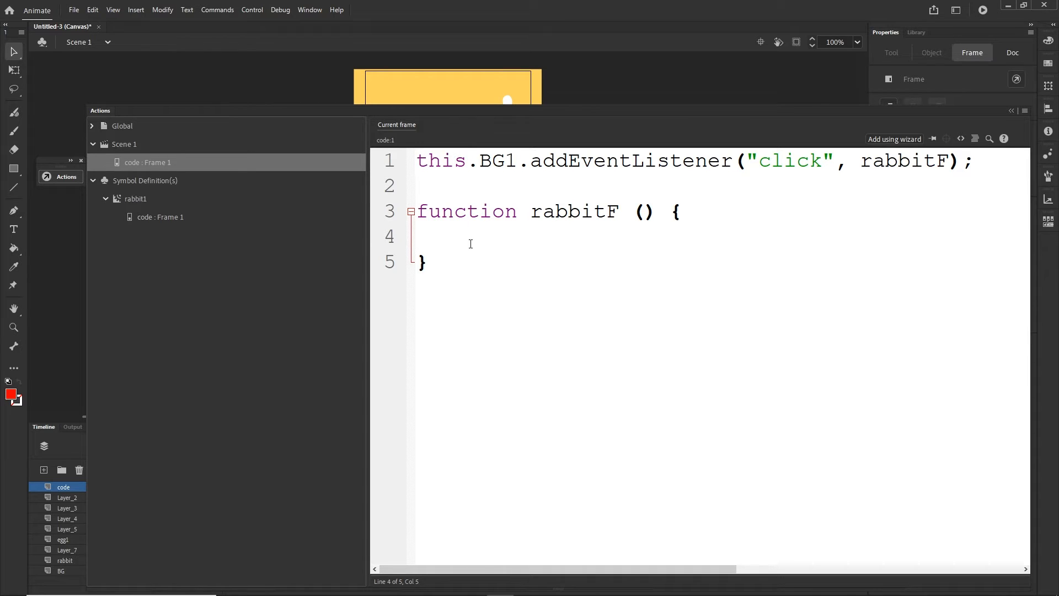
pyautogui.write('this')
pyautogui.press('BackSpace')
pyautogui.press('BackSpace')
pyautogui.press('BackSpace')
pyautogui.press('BackSpace')
# - Insert the line let root = this; above the event listener
pyautogui.click(419, 164)
pyautogui.press('Return')
pyautogui.press('Up')
pyautogui.write('r')
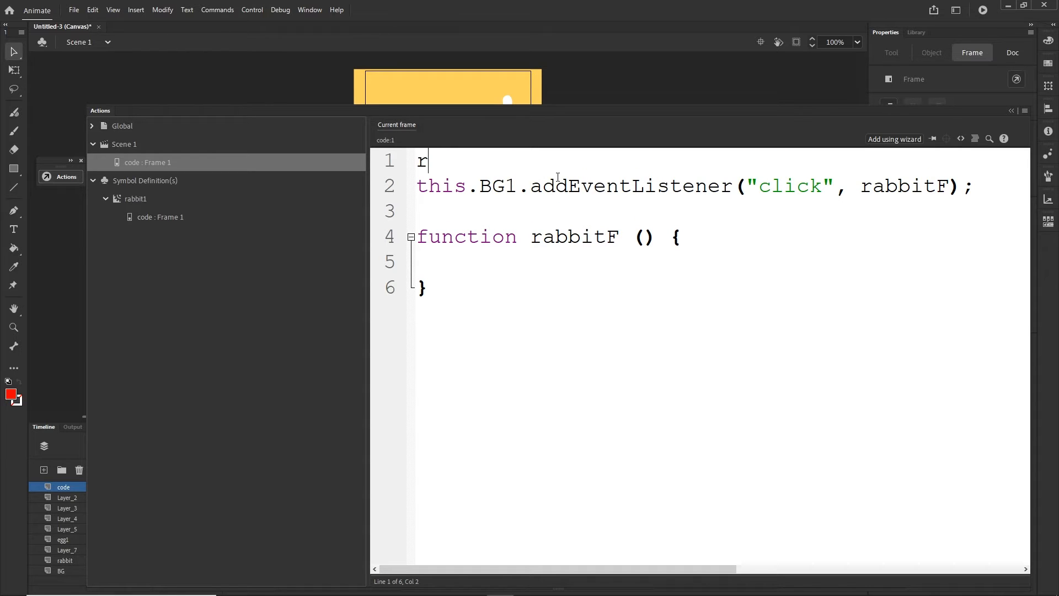
pyautogui.press('BackSpace')
pyautogui.write('let root = t')
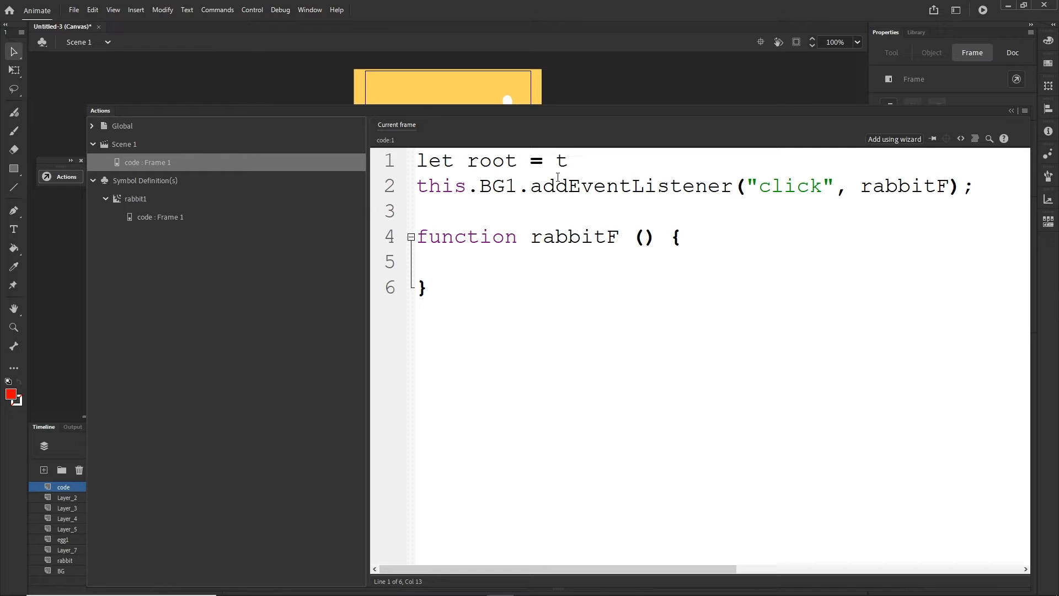
pyautogui.write('his;')
# - Try var as the keyword of the root declaration, and restore let
pyautogui.moveTo(456, 161); pyautogui.dragTo(401, 169)
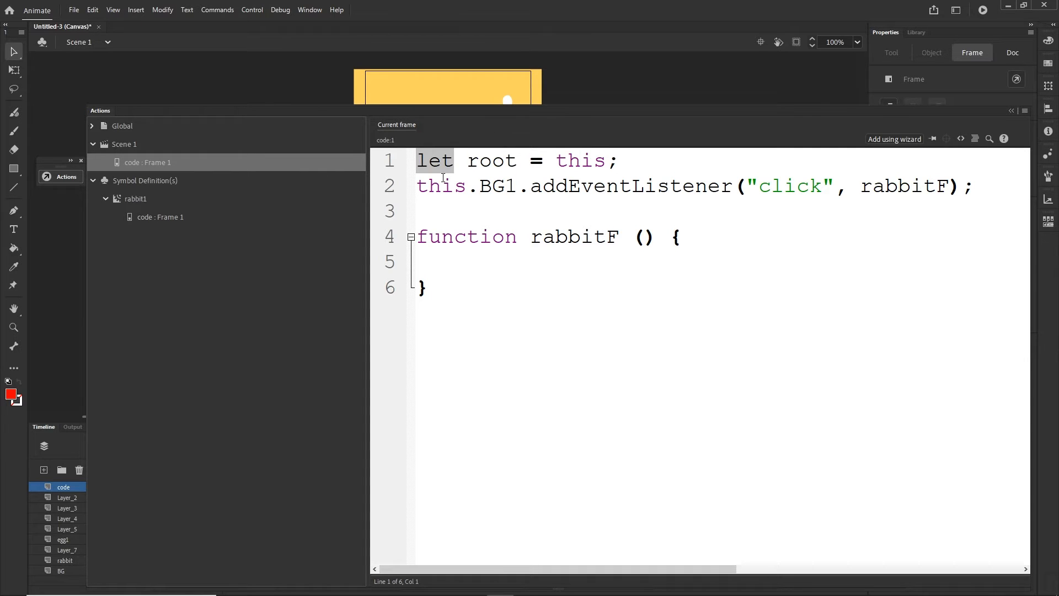
pyautogui.write('var')
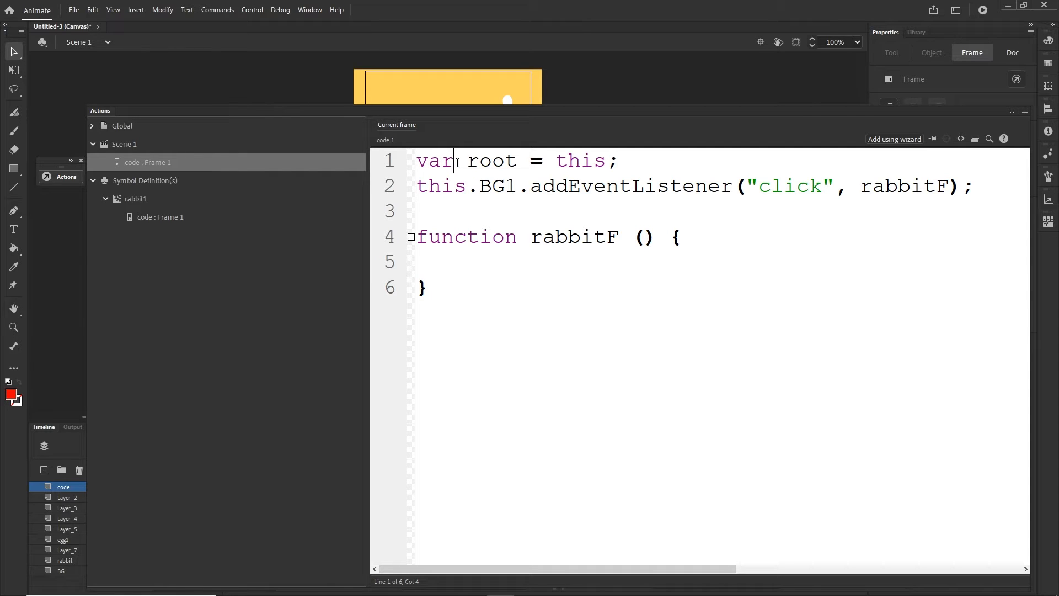
pyautogui.moveTo(454, 161); pyautogui.dragTo(389, 165)
pyautogui.write('let')
pyautogui.moveTo(517, 161); pyautogui.dragTo(469, 160)
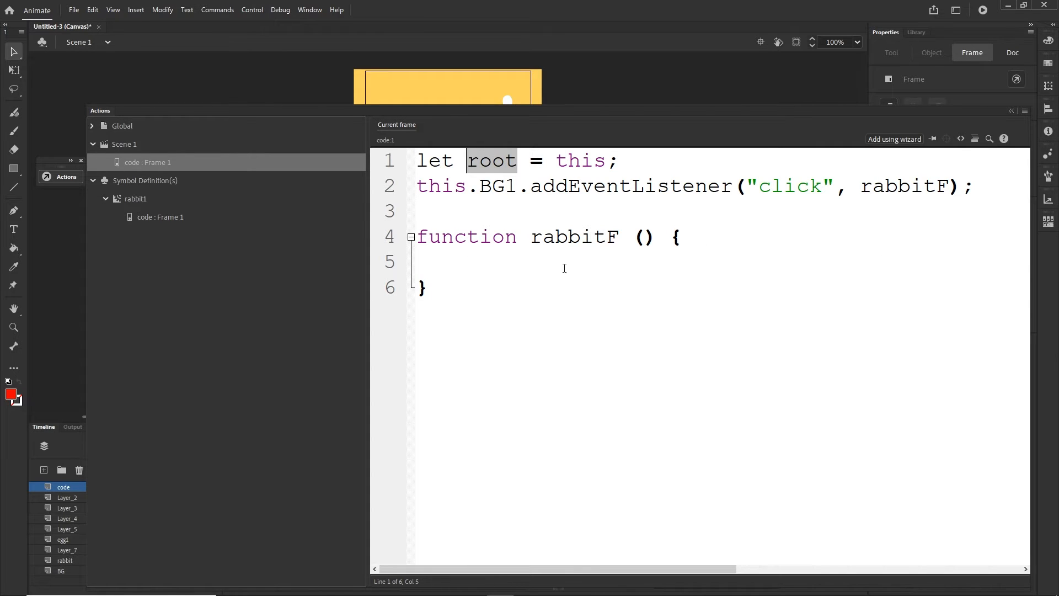
pyautogui.click(477, 266)
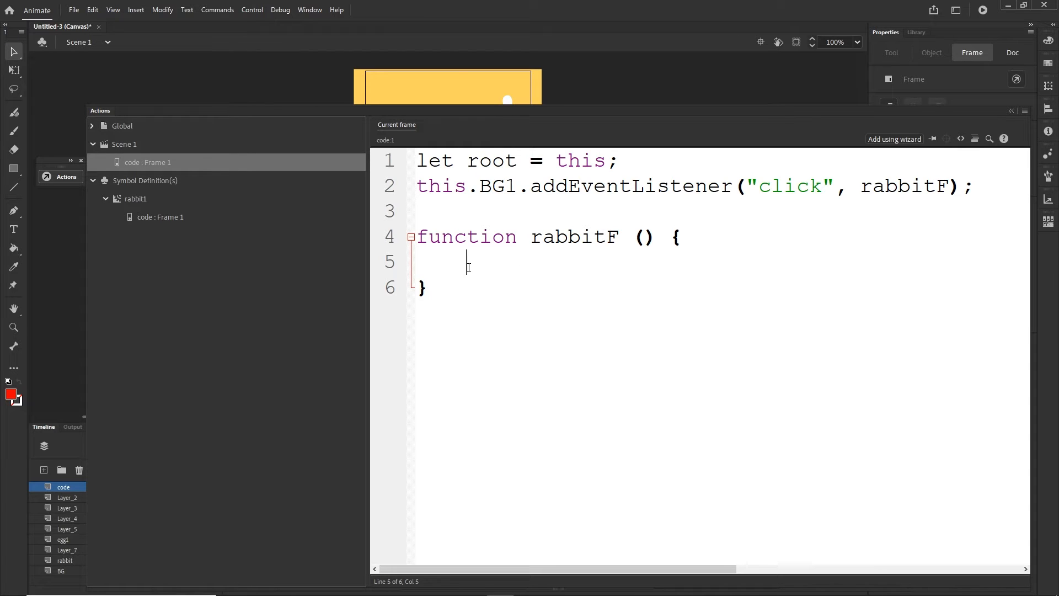
pyautogui.press('Up')
pyautogui.press('Up')
pyautogui.press('Up')
pyautogui.press('Home')
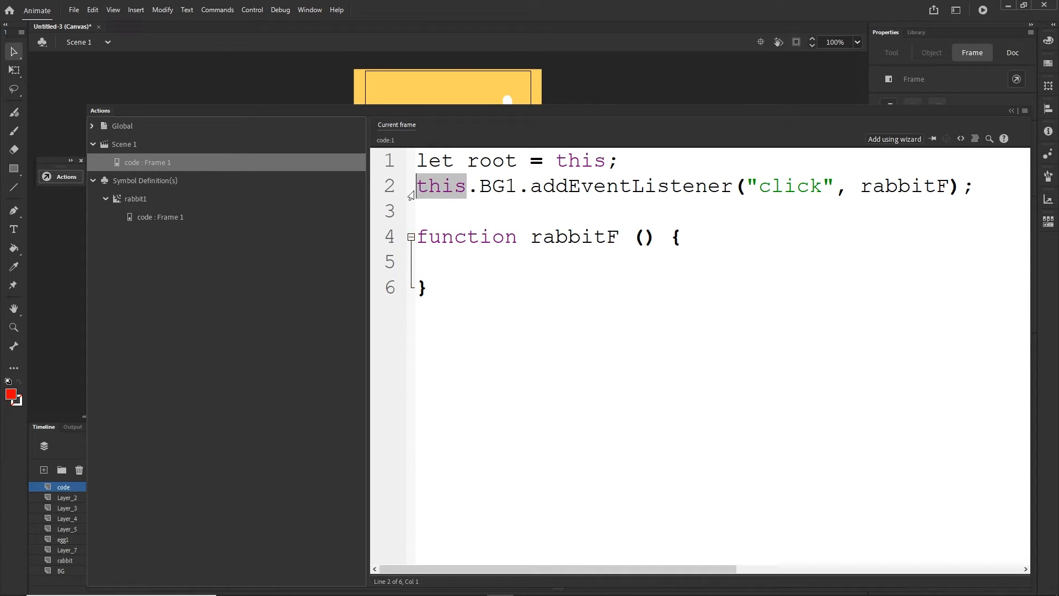
# - Write root.rabbit1.gotoAndPlay("") inside the rabbitF function body, leaving the quoted argument empty
pyautogui.click(478, 271)
pyautogui.write('r')
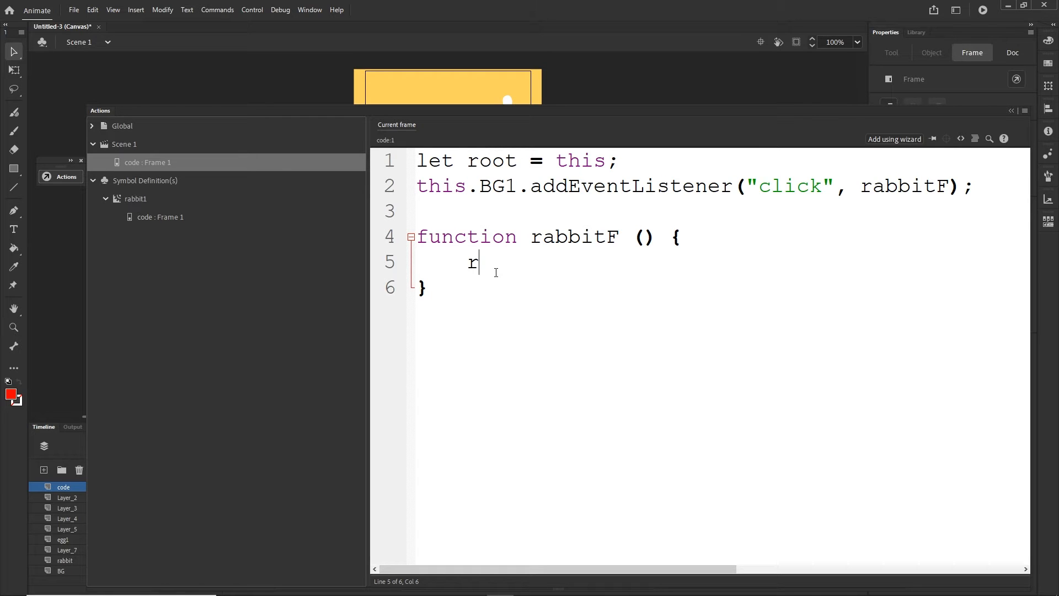
pyautogui.write('oot.')
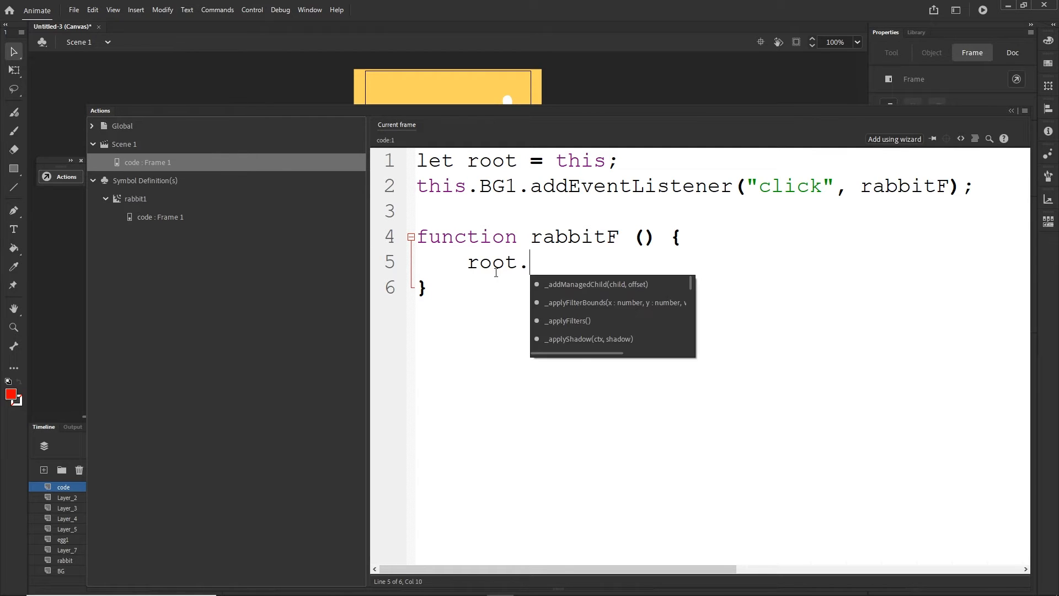
pyautogui.write('rabbit1')
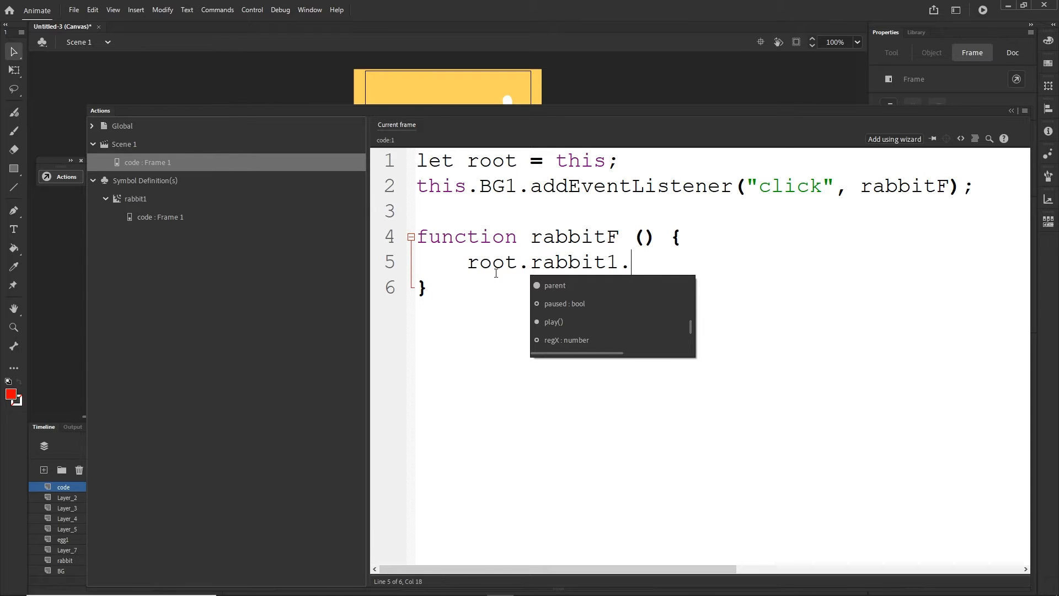
pyautogui.write('.gotoAndPl')
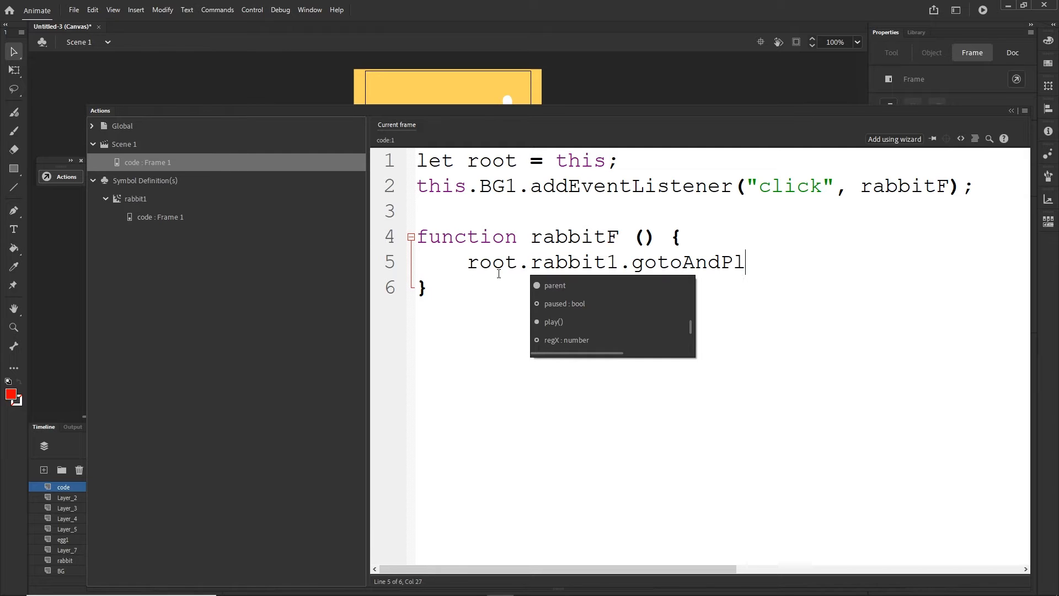
pyautogui.write('ay(')
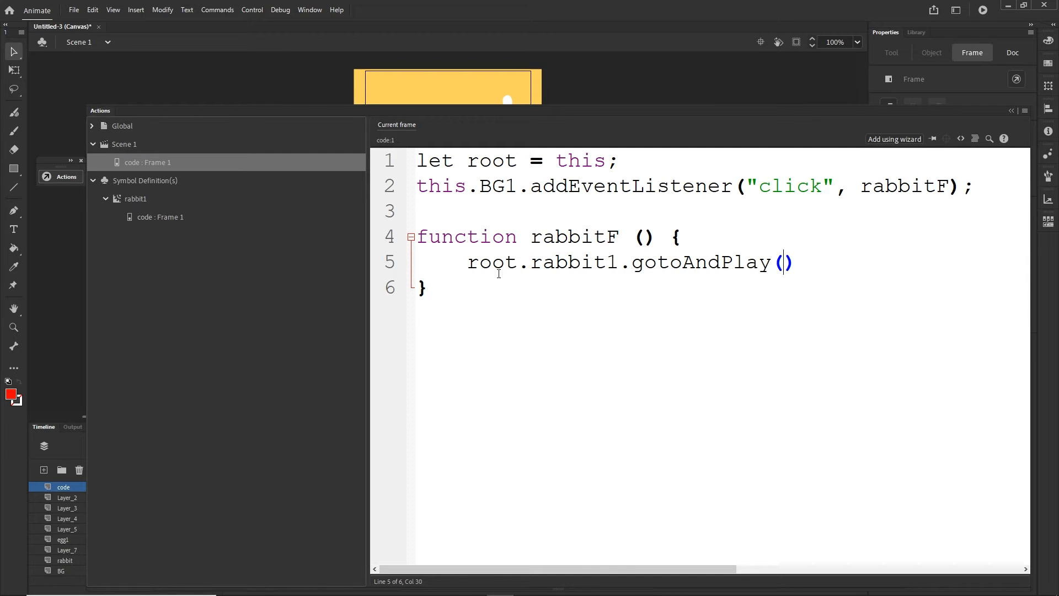
pyautogui.write('"')
# - Close the code editor and copy the frame label name byebyeRabbit from the label layer inside the rabbit1 symbol
pyautogui.click(1010, 110)
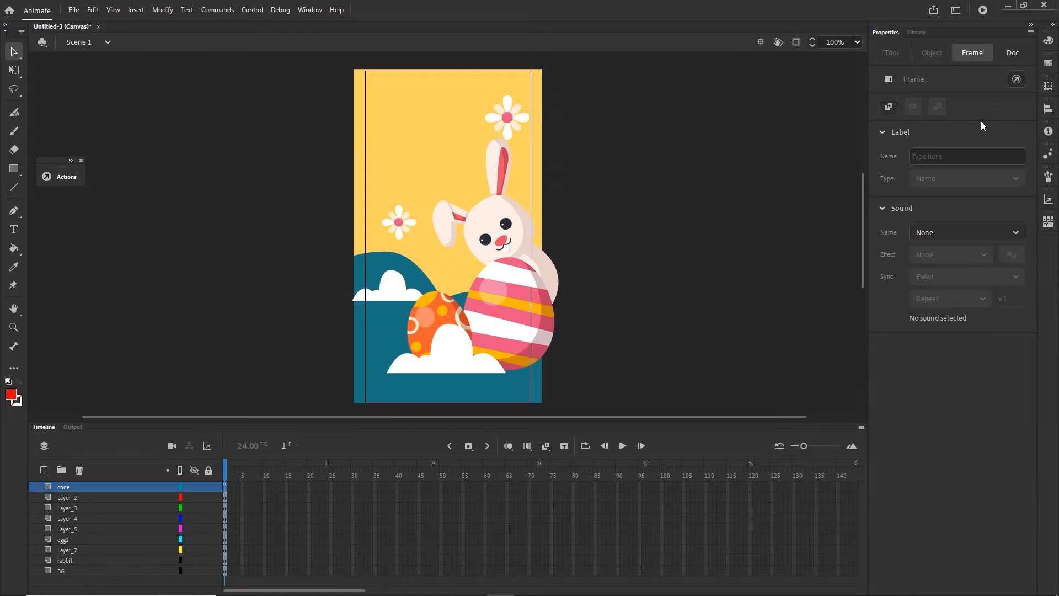
pyautogui.doubleClick(495, 229)
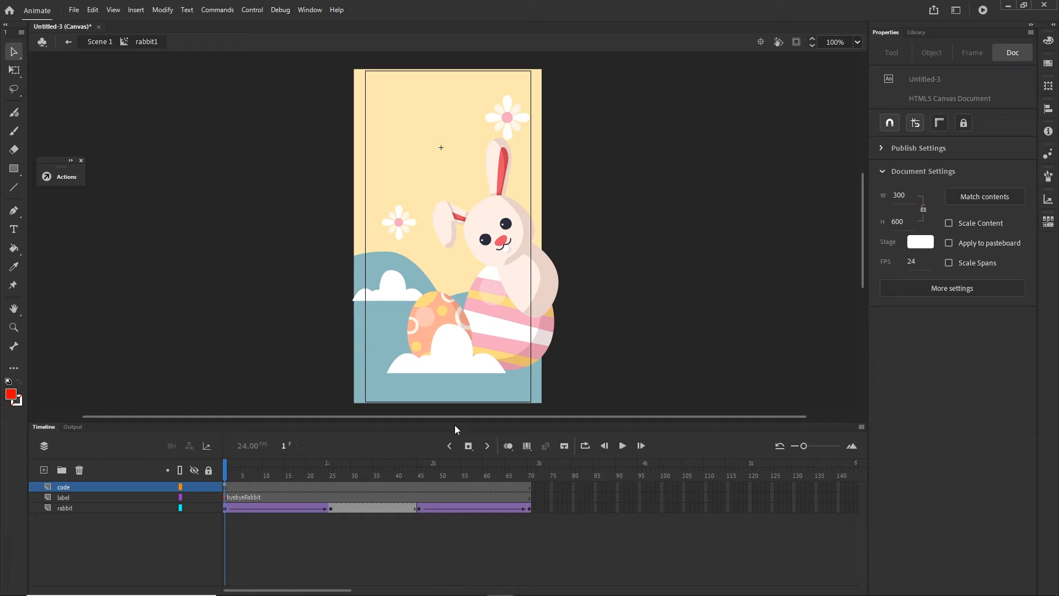
pyautogui.click(252, 497)
pyautogui.doubleClick(962, 156)
pyautogui.hotkey('ctrl', 'c')
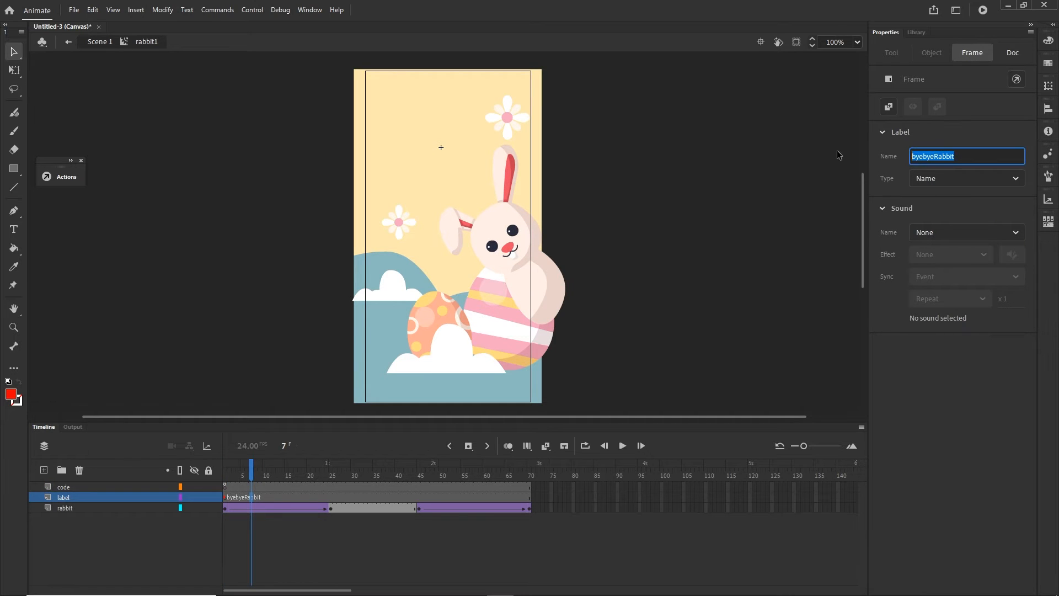
# - Paste byebyeRabbit between the gotoAndPlay quotes in Scene 1's code layer script, and test the movie
pyautogui.click(102, 41)
pyautogui.click(224, 485)
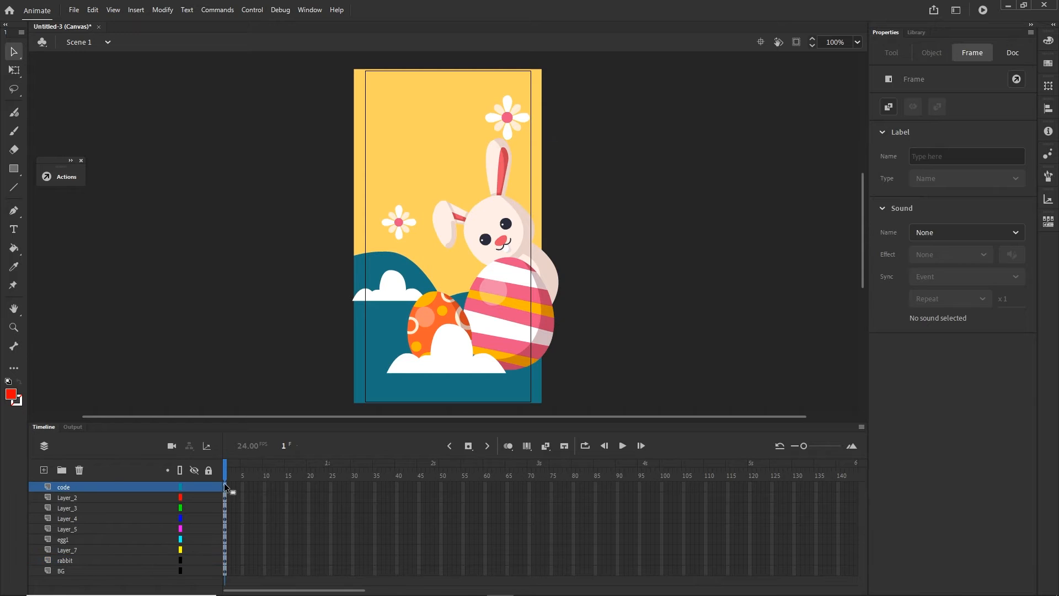
pyautogui.rightClick(224, 483)
pyautogui.click(259, 475)
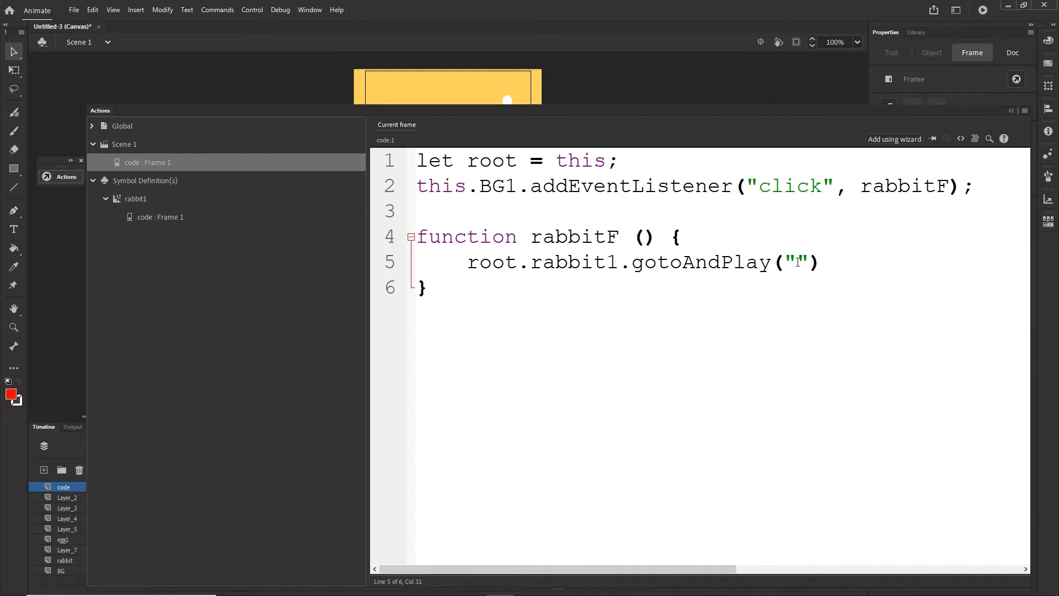
pyautogui.hotkey('ctrl', 'v')
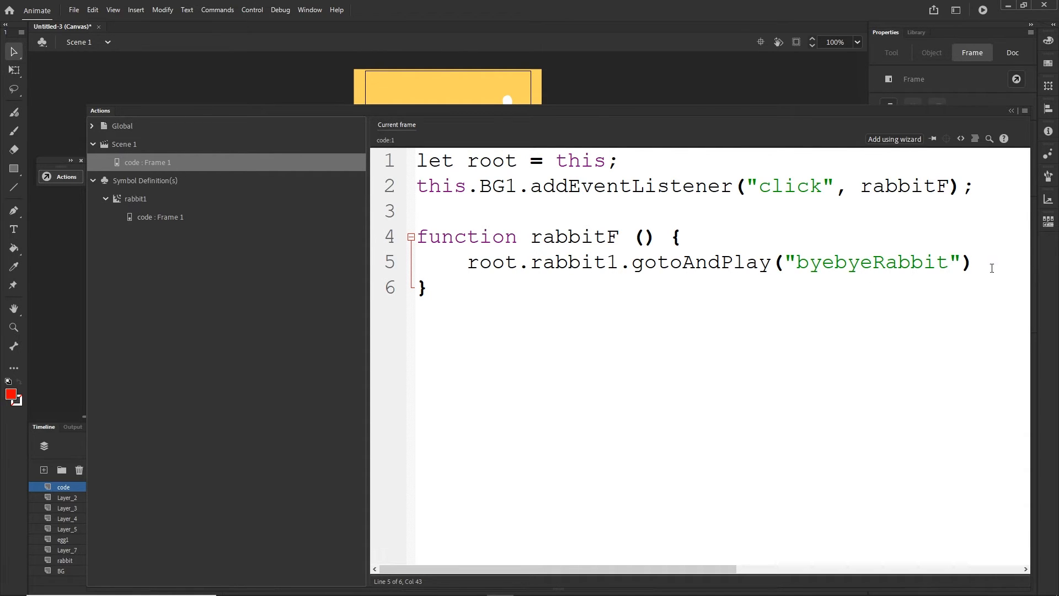
pyautogui.hotkey('ctrl', 'Return')
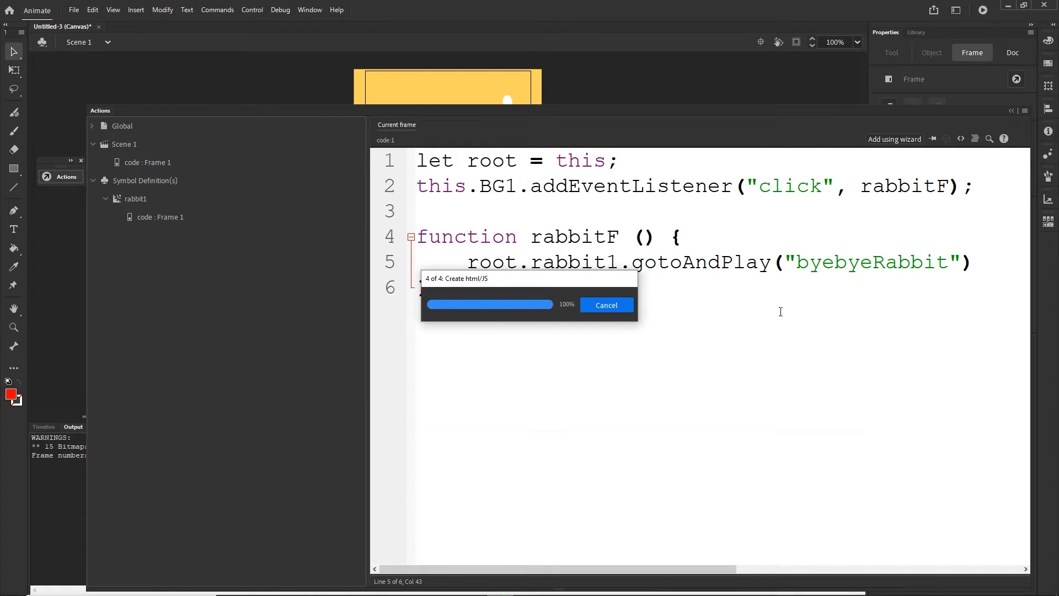
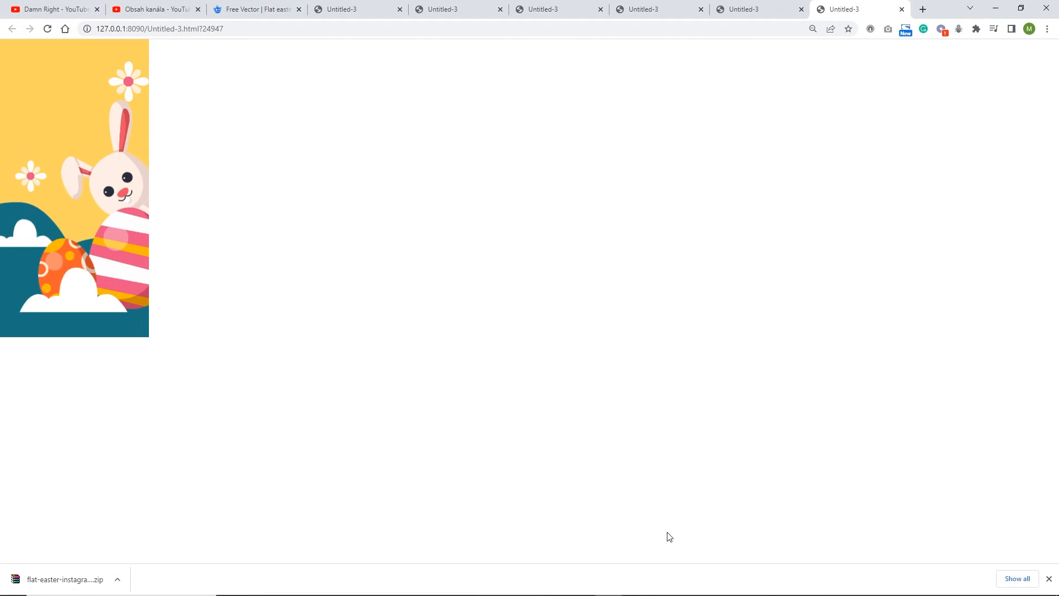
# - Switch to Animate and test the movie with root replaced by this in rabbitF and the root declaration commented out with //
pyautogui.moveTo(551, 593)
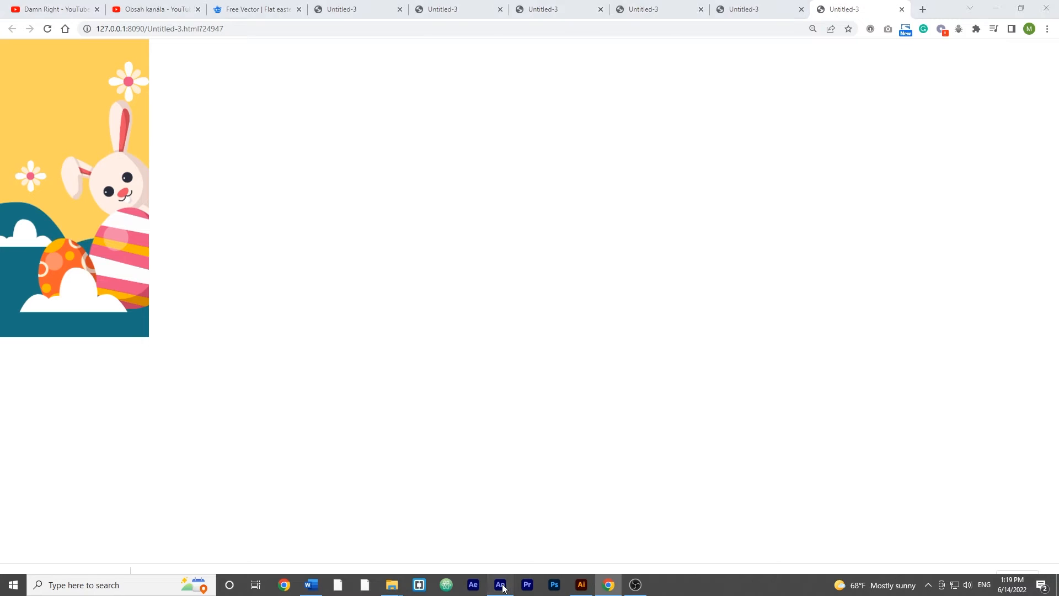
pyautogui.click(506, 586)
pyautogui.click(44, 426)
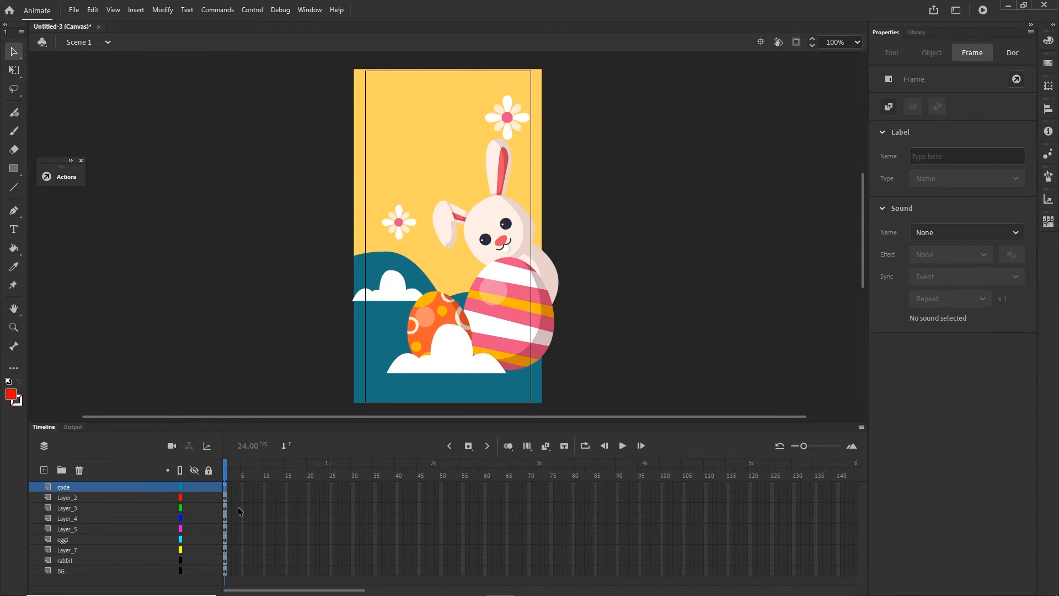
pyautogui.press('F9')
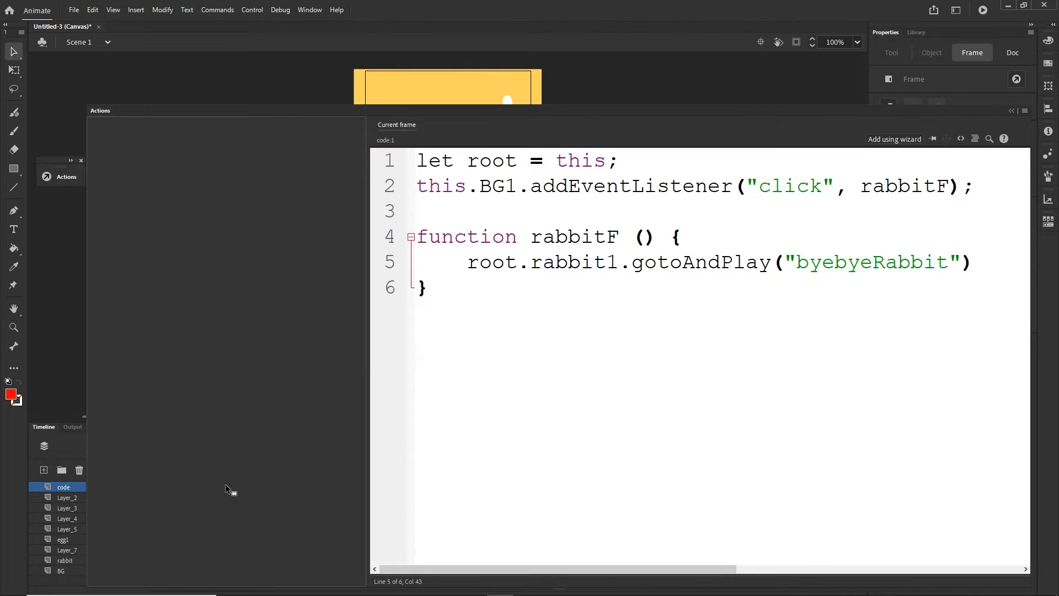
pyautogui.moveTo(518, 261); pyautogui.dragTo(467, 262)
pyautogui.write('this')
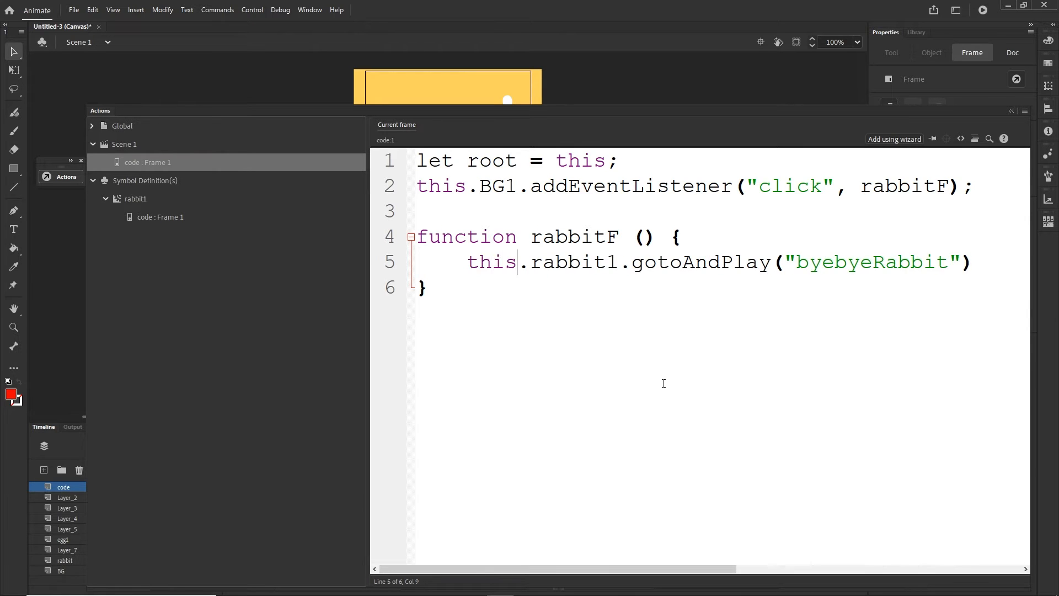
pyautogui.click(417, 163)
pyautogui.write('//')
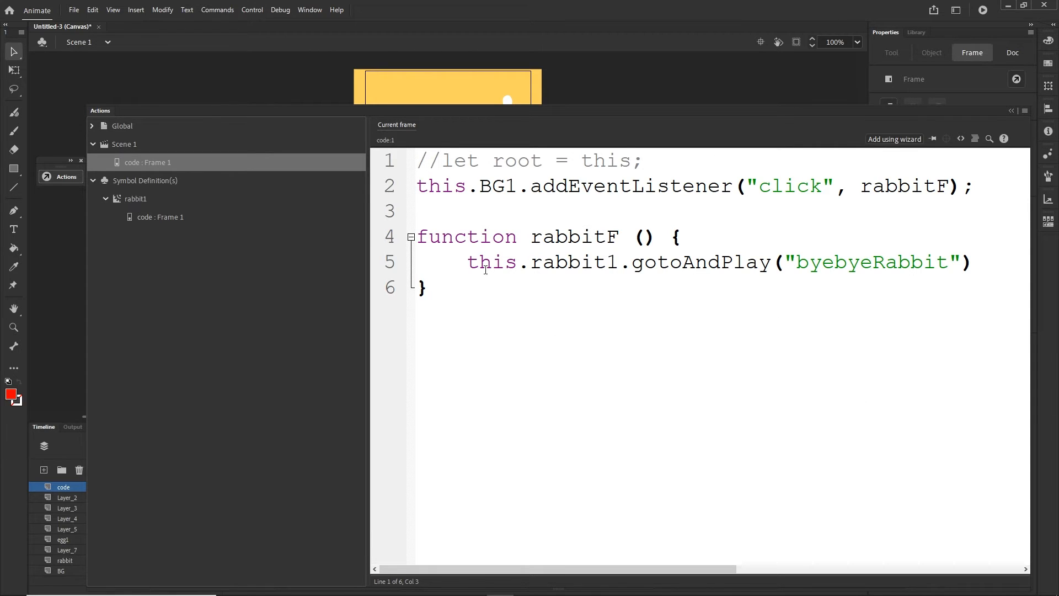
pyautogui.hotkey('ctrl', 'Return')
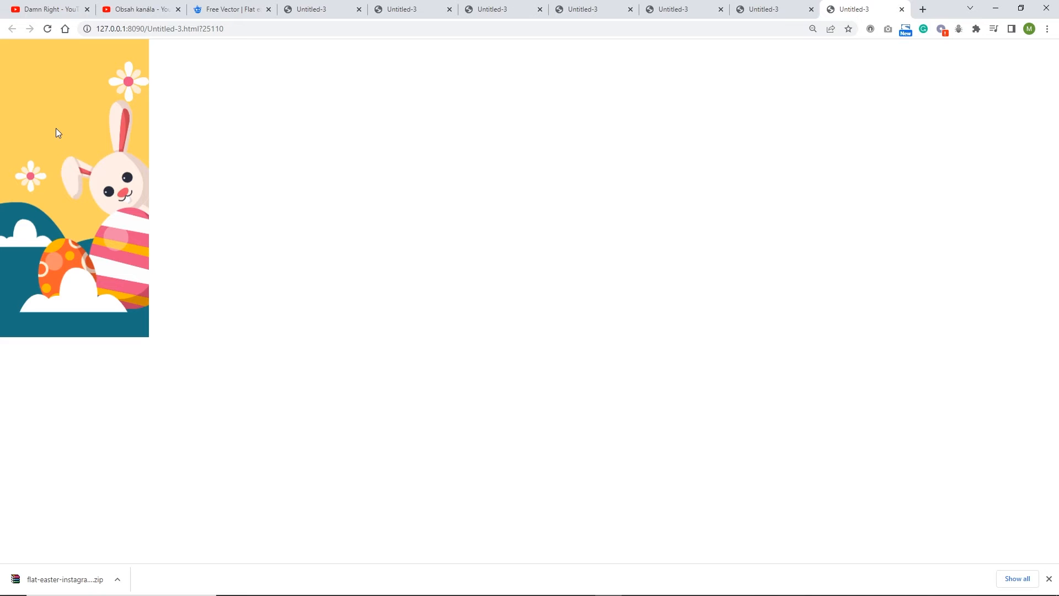
# - Inspect the preview page and open its developer console to check for script errors
pyautogui.rightClick(349, 253)
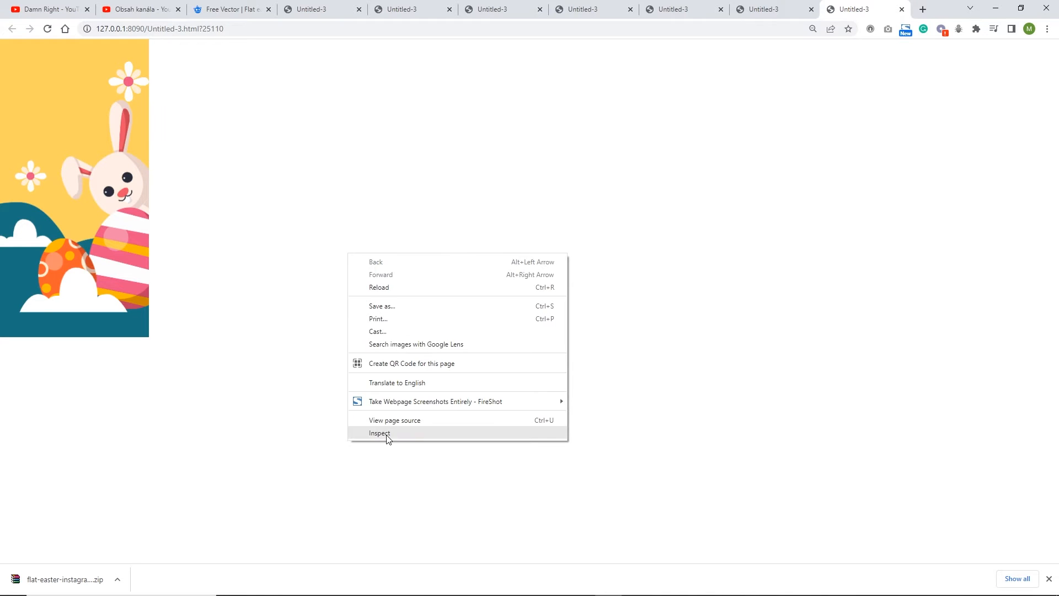
pyautogui.click(386, 436)
pyautogui.click(441, 47)
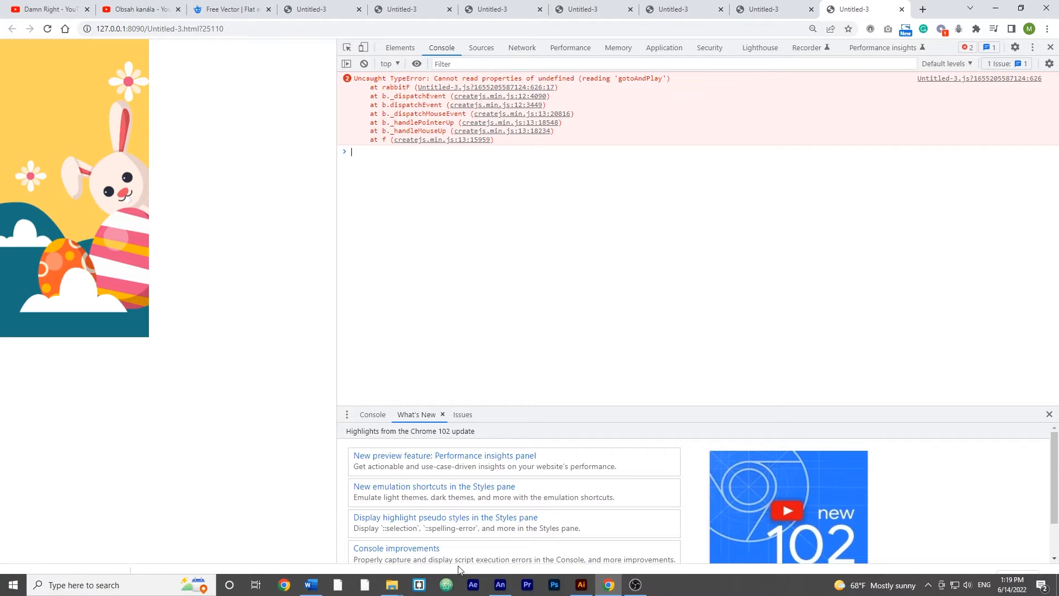
# - Switch to Animate, uncomment let root = this; and restore root before .rabbit1.gotoAndPlay in the rabbitF function
pyautogui.click(505, 585)
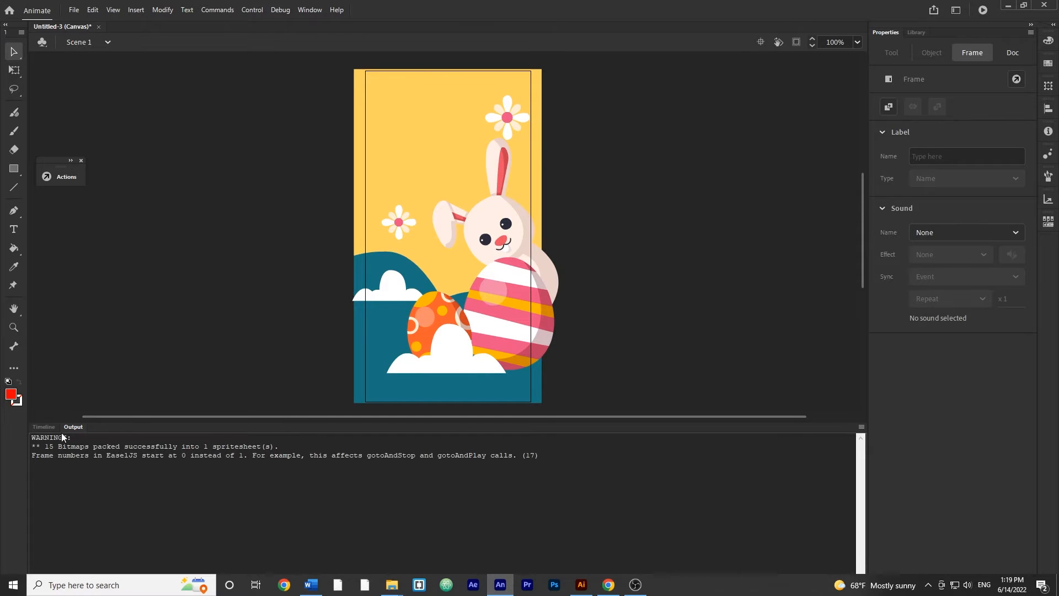
pyautogui.click(44, 427)
pyautogui.click(60, 176)
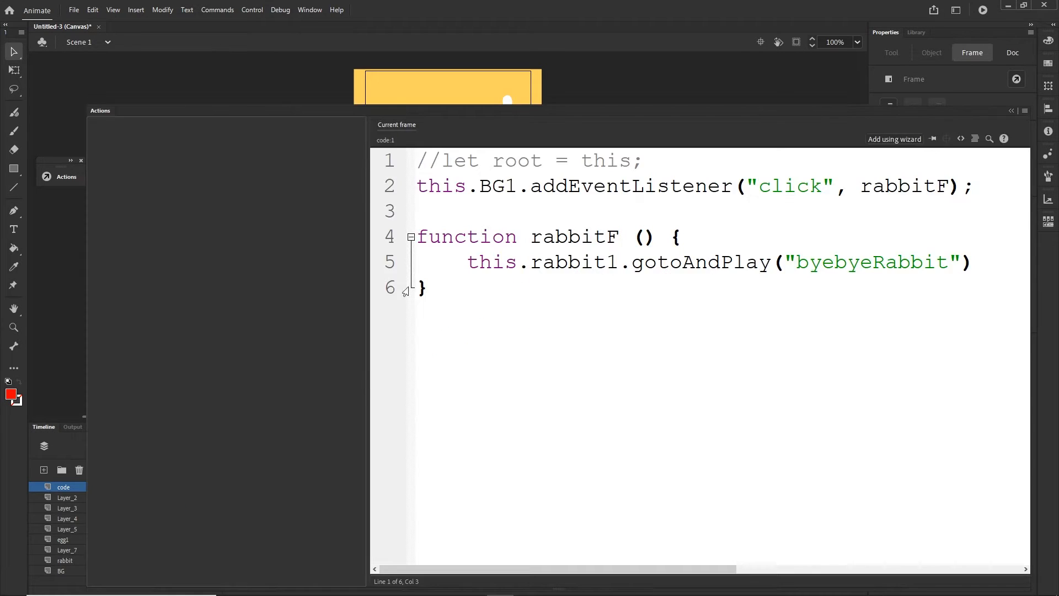
pyautogui.press('BackSpace')
pyautogui.press('BackSpace')
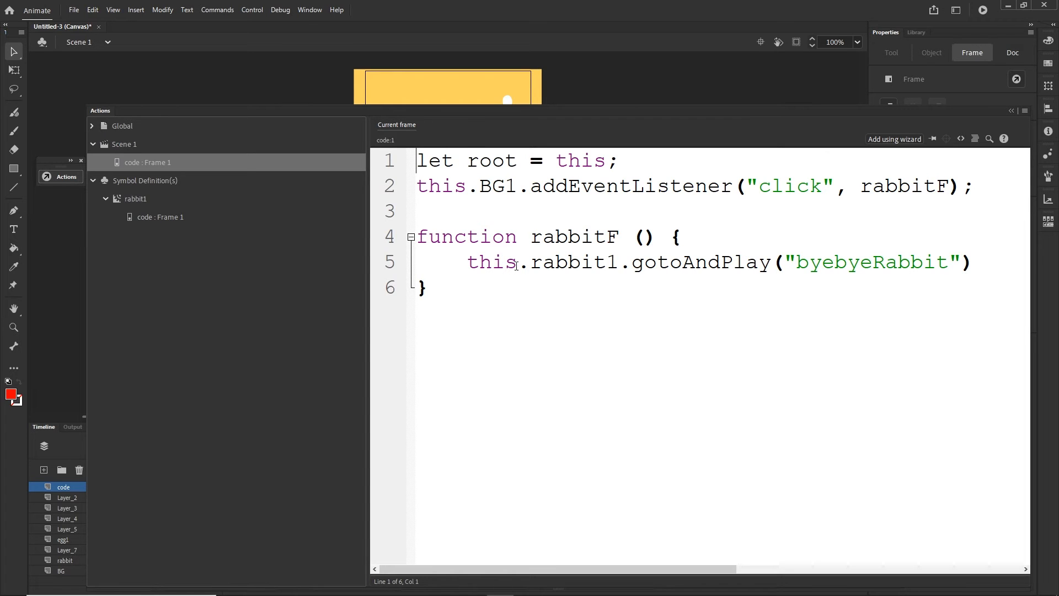
pyautogui.moveTo(518, 266); pyautogui.dragTo(470, 266)
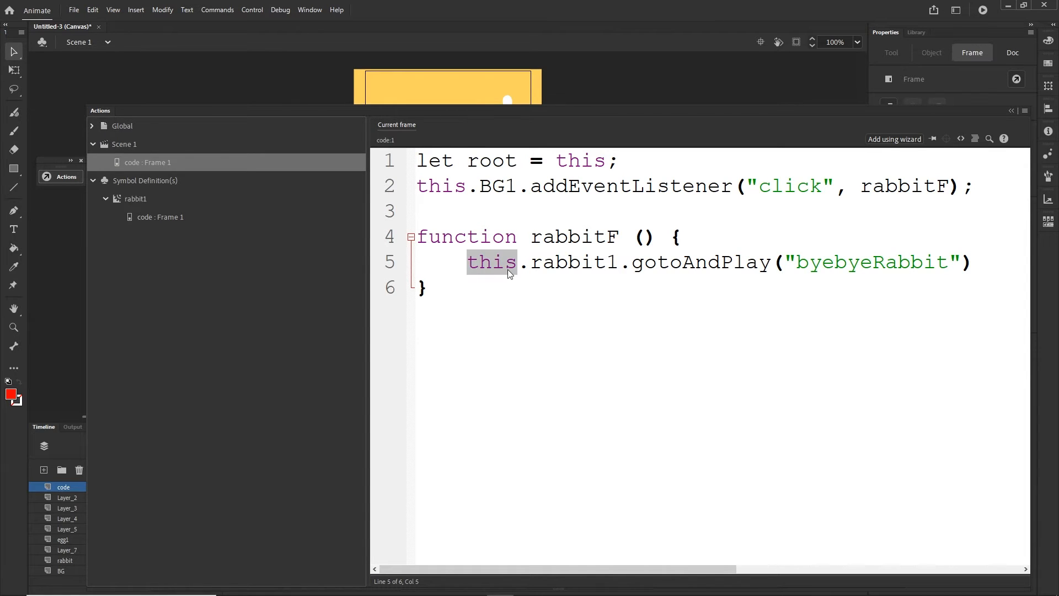
pyautogui.write('root')
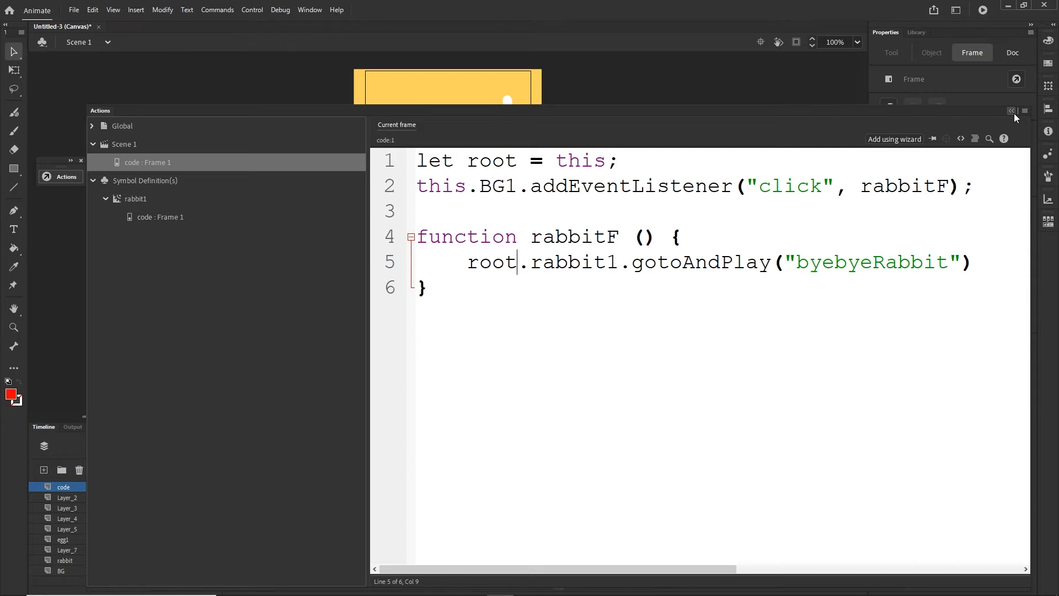
pyautogui.click(1012, 112)
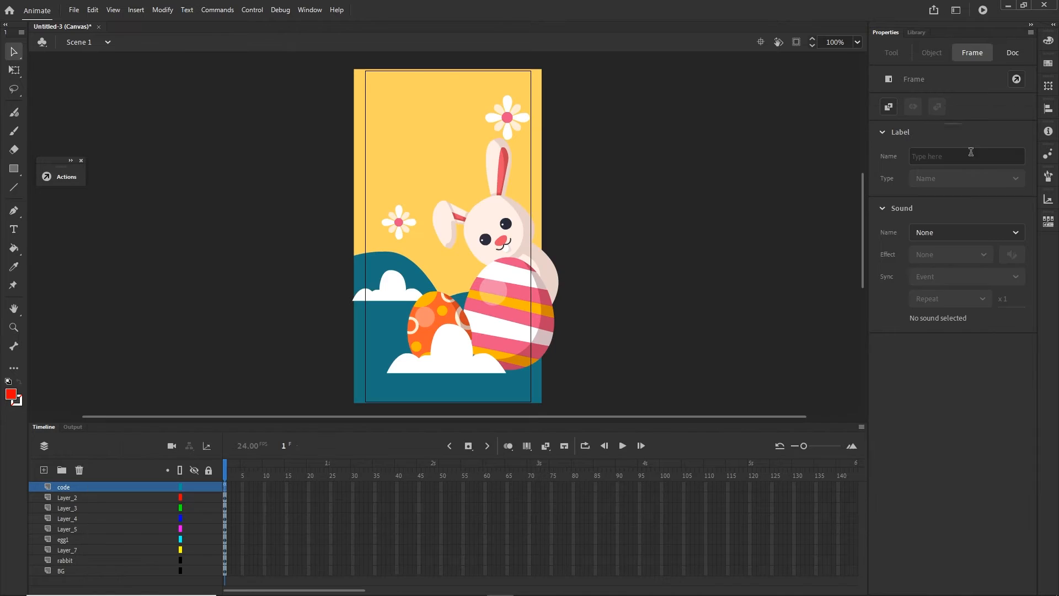
# - Inside the rabbit1 symbol, move the code layer's script keyframe from frame 1 to frame 70, and test the movie
pyautogui.doubleClick(499, 243)
pyautogui.click(247, 475)
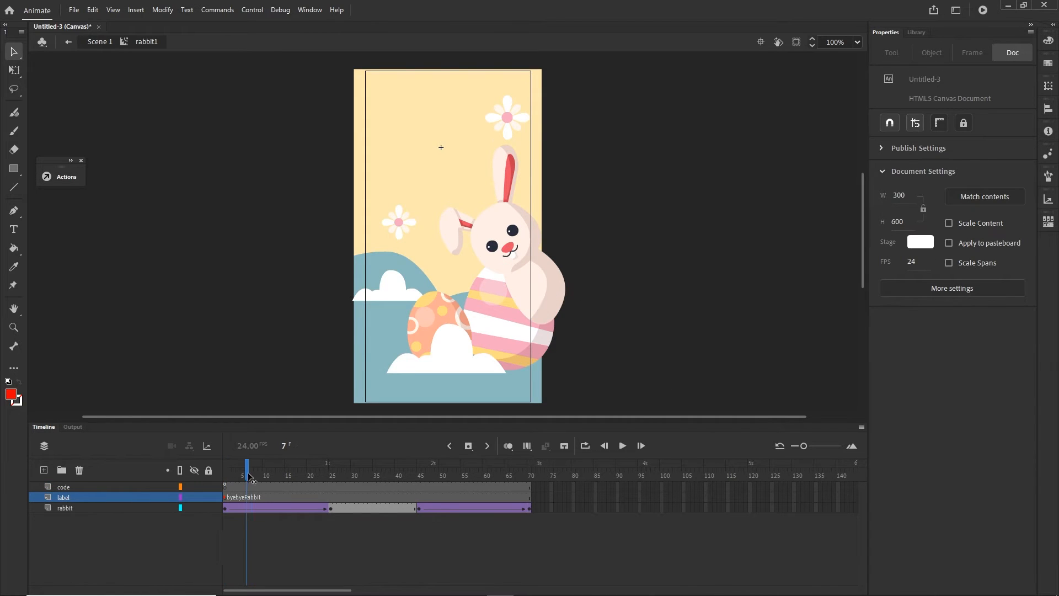
pyautogui.moveTo(249, 476); pyautogui.dragTo(225, 476)
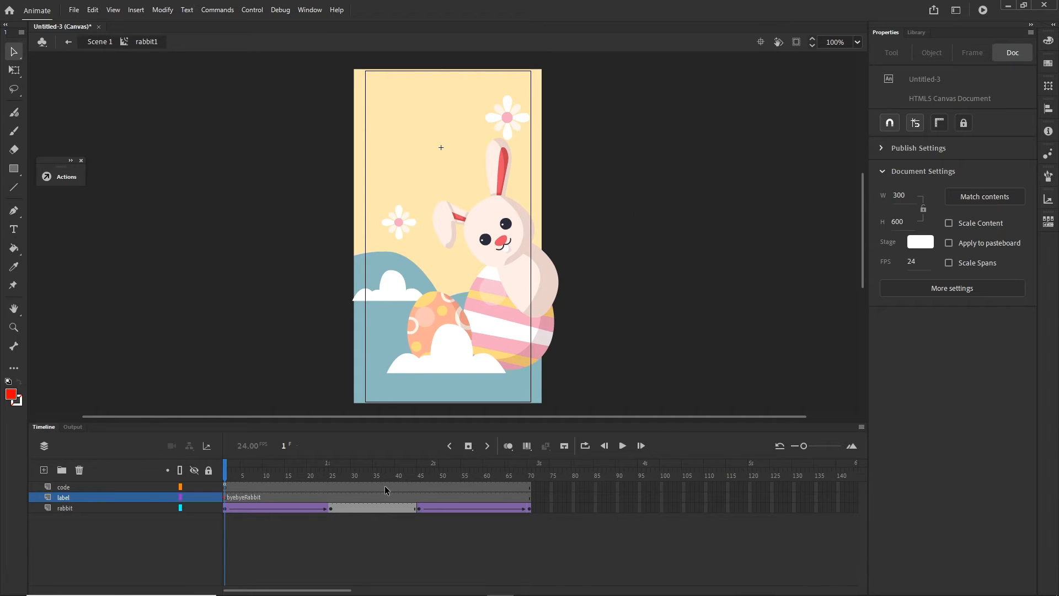
pyautogui.click(225, 484)
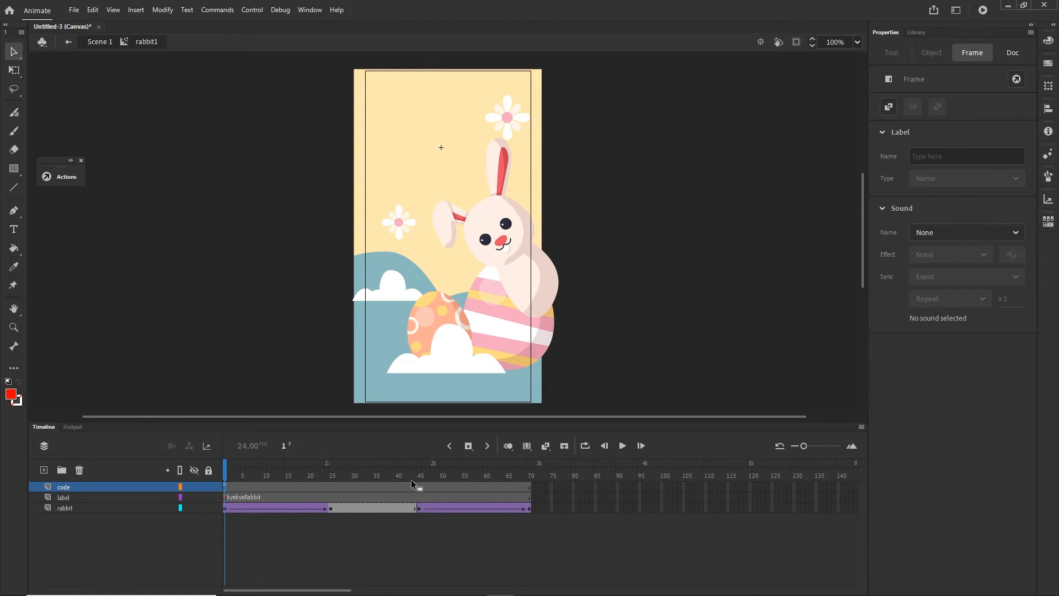
pyautogui.click(529, 483)
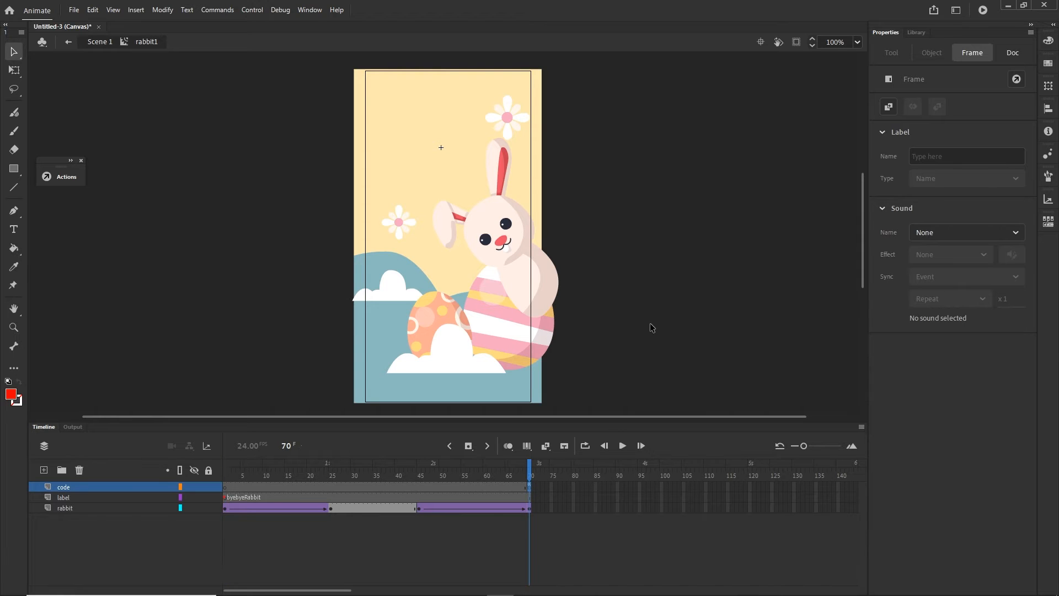
pyautogui.hotkey('ctrl', 'Return')
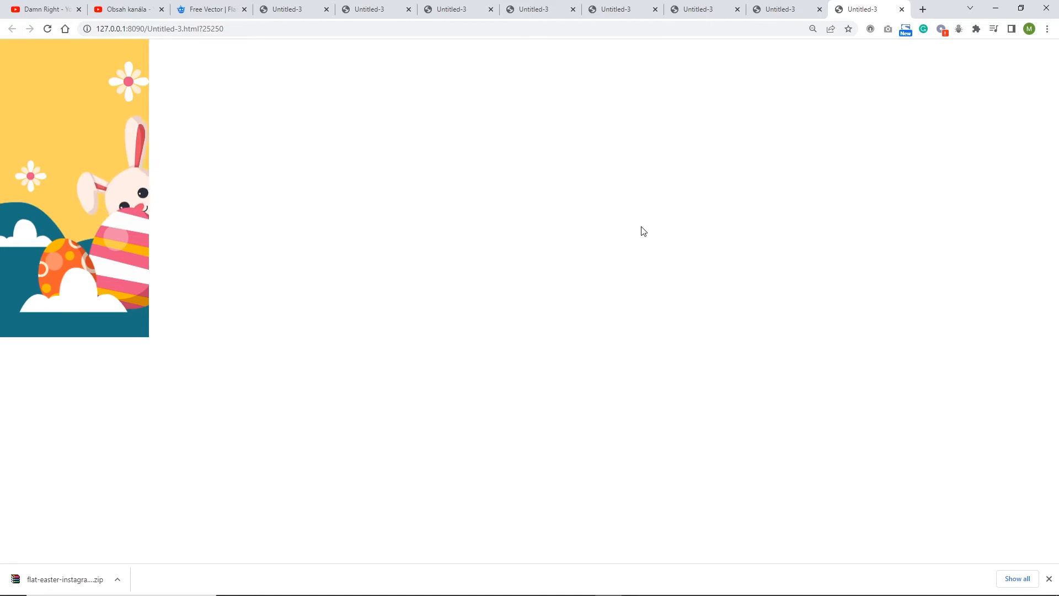
# - Switch to Animate, move the code layer's script keyframe back from frame 70 to frame 1, and test the movie
pyautogui.moveTo(452, 588)
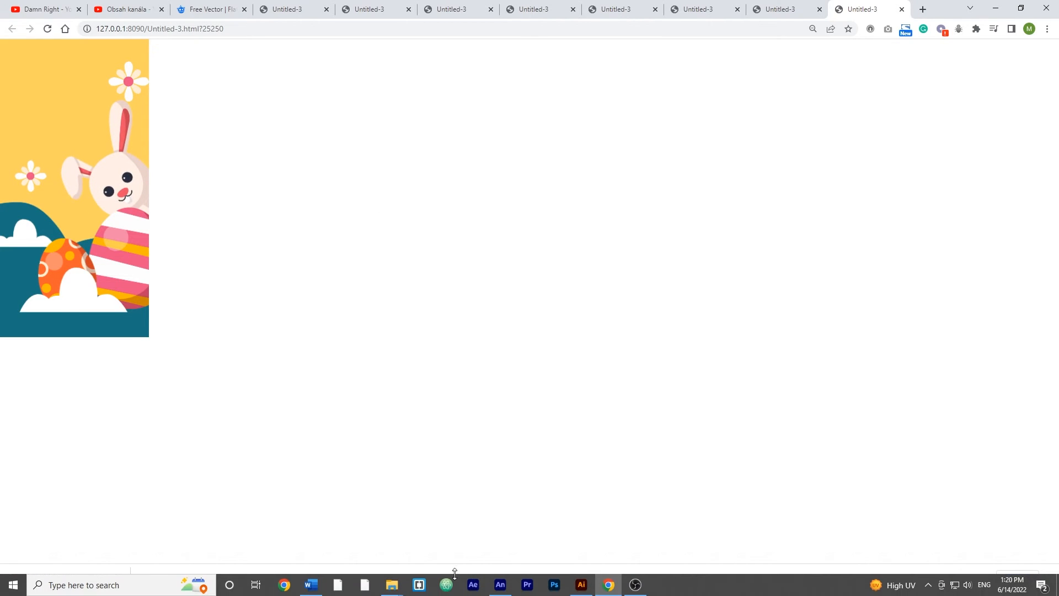
pyautogui.click(500, 585)
pyautogui.click(44, 426)
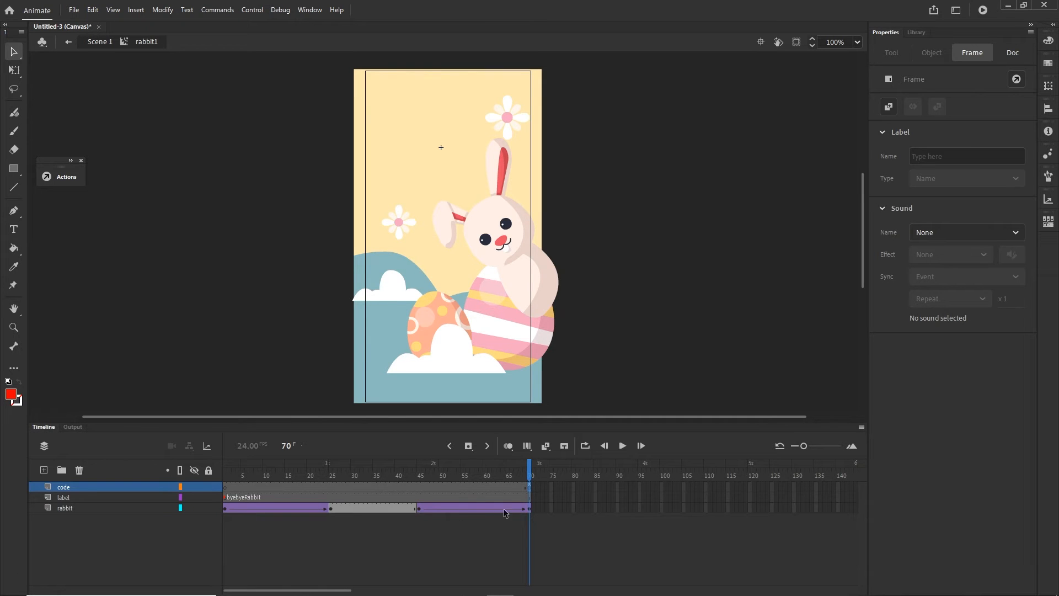
pyautogui.click(503, 475)
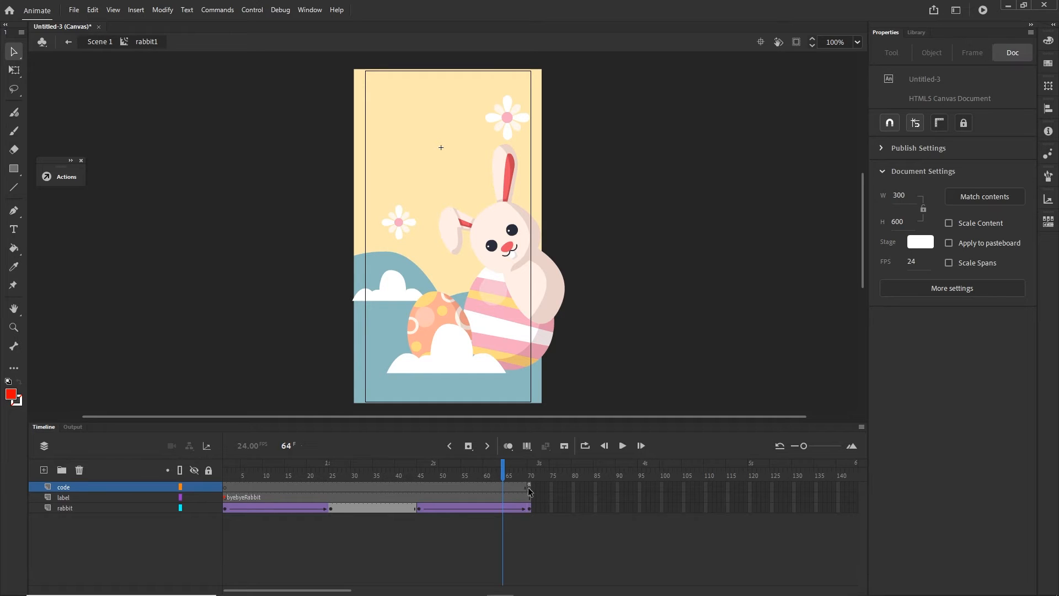
pyautogui.click(529, 488)
pyautogui.moveTo(529, 488); pyautogui.dragTo(225, 488)
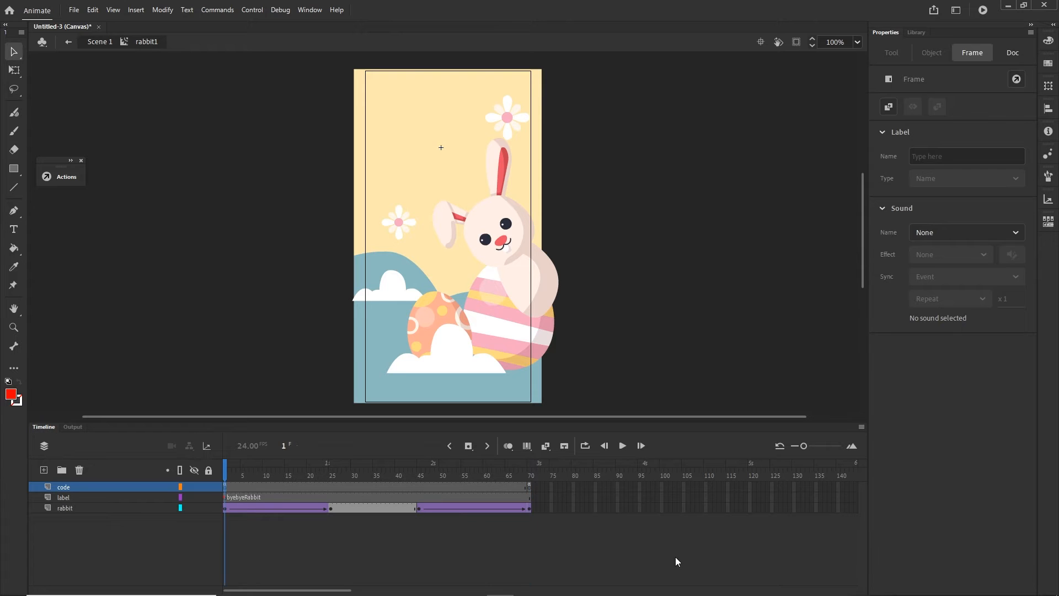
pyautogui.hotkey('ctrl', 'Return')
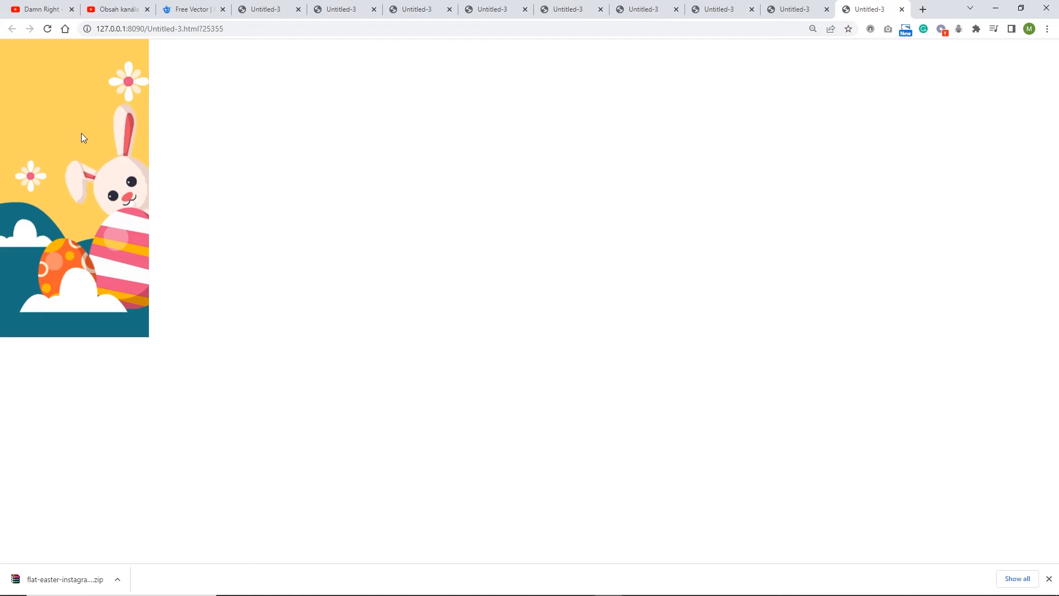
# - Switch to Animate and remove the leftover keyframe at frame 70 of the code layer in rabbit1
pyautogui.moveTo(448, 586)
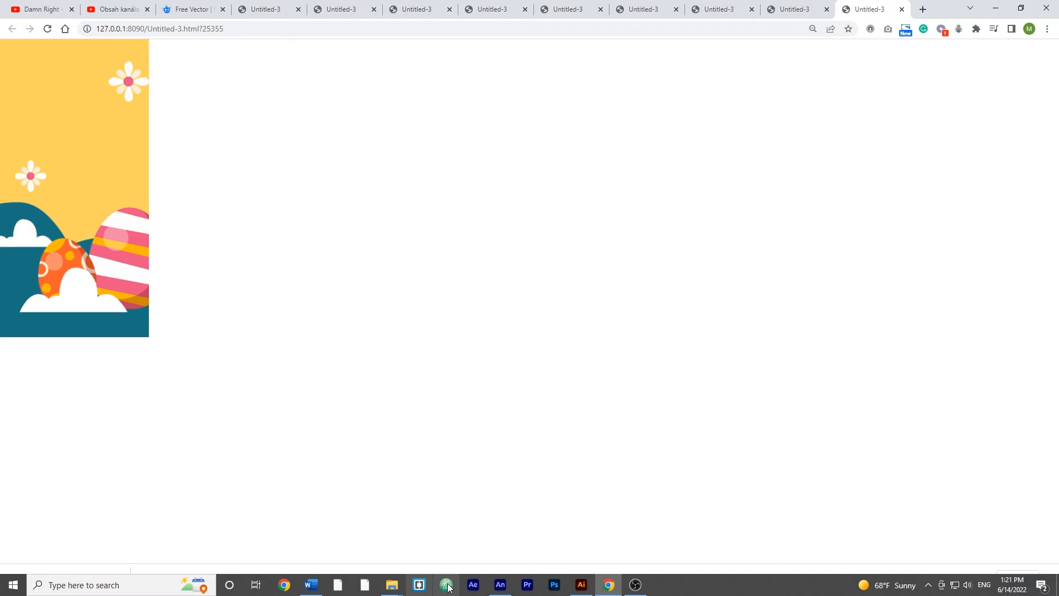
pyautogui.click(500, 585)
pyautogui.click(48, 427)
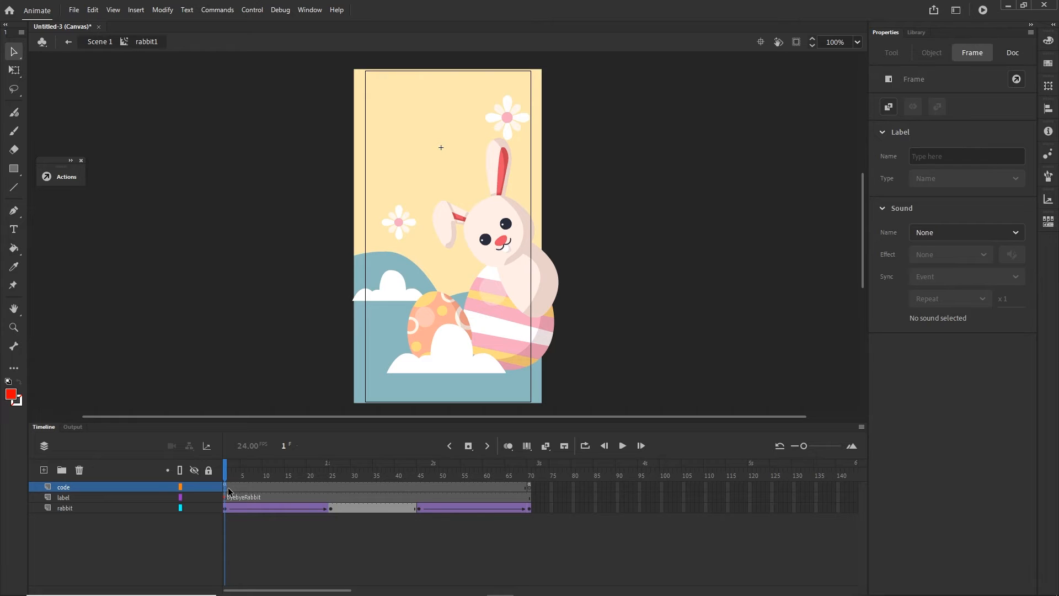
pyautogui.hotkey('shift', 'F5')
pyautogui.press('F5')
pyautogui.click(260, 554)
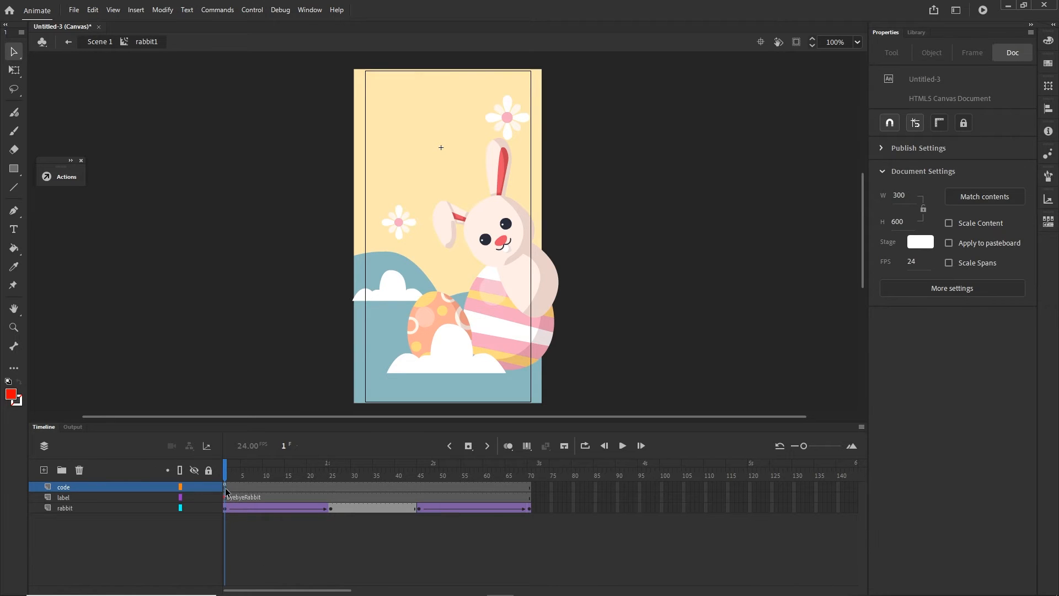
# - Move rabbit1's script keyframe on the code layer from frame 1 to frame 70 again, and test the movie
pyautogui.click(225, 488)
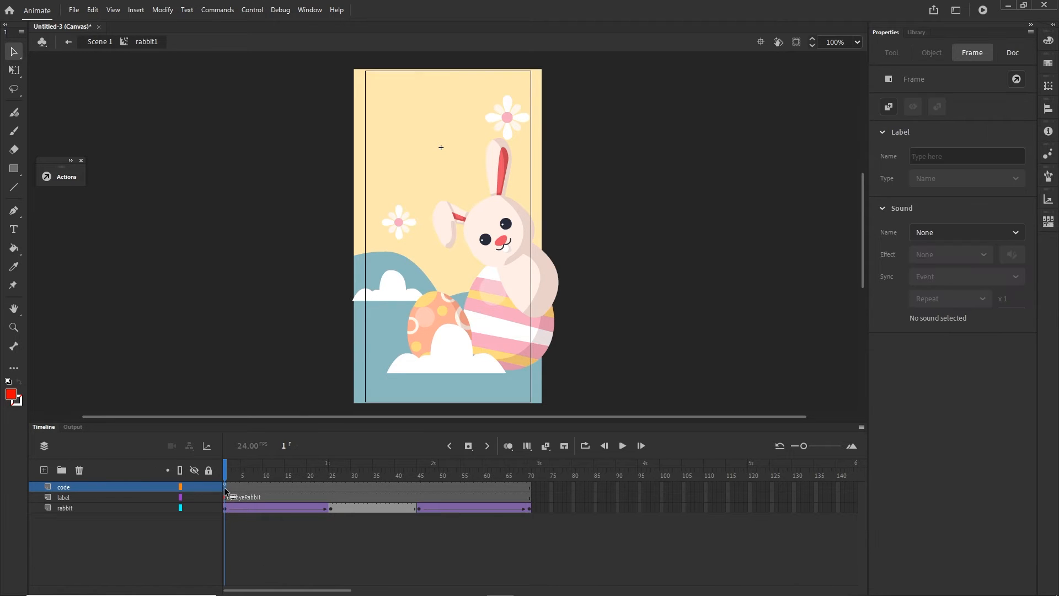
pyautogui.click(527, 485)
pyautogui.click(512, 507)
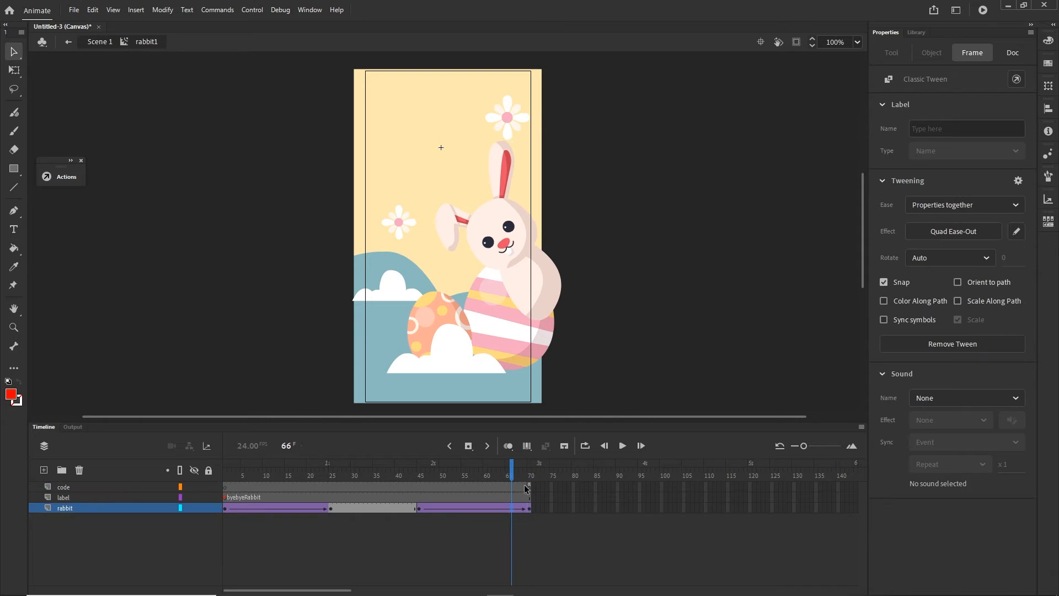
pyautogui.hotkey('ctrl', 'Return')
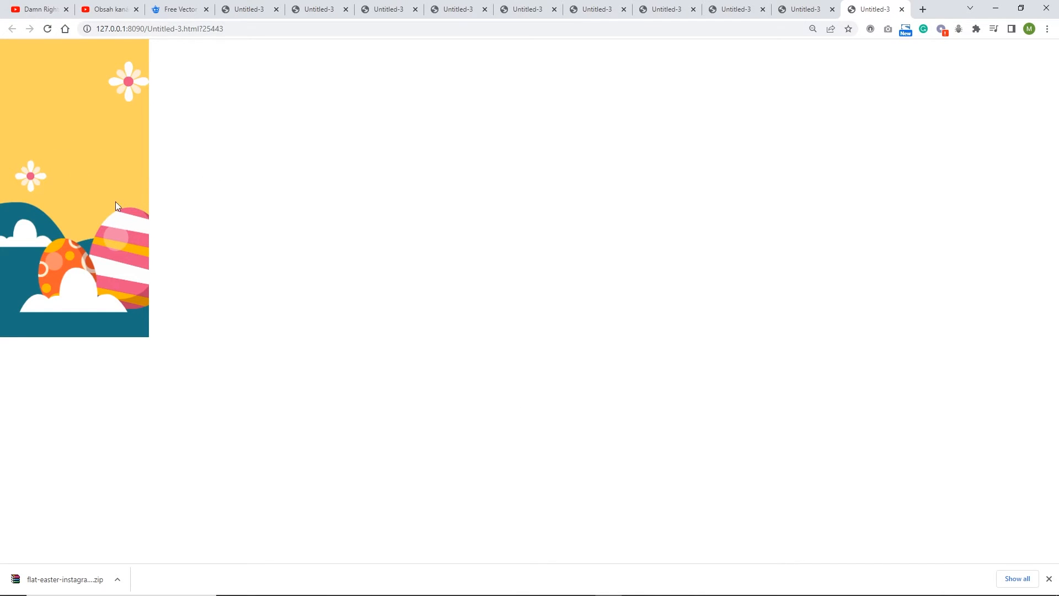
# - Switch to Animate, return from rabbit1 to Scene 1, and add a layer named rabbit2 directly above the rabbit layer
pyautogui.click(995, 8)
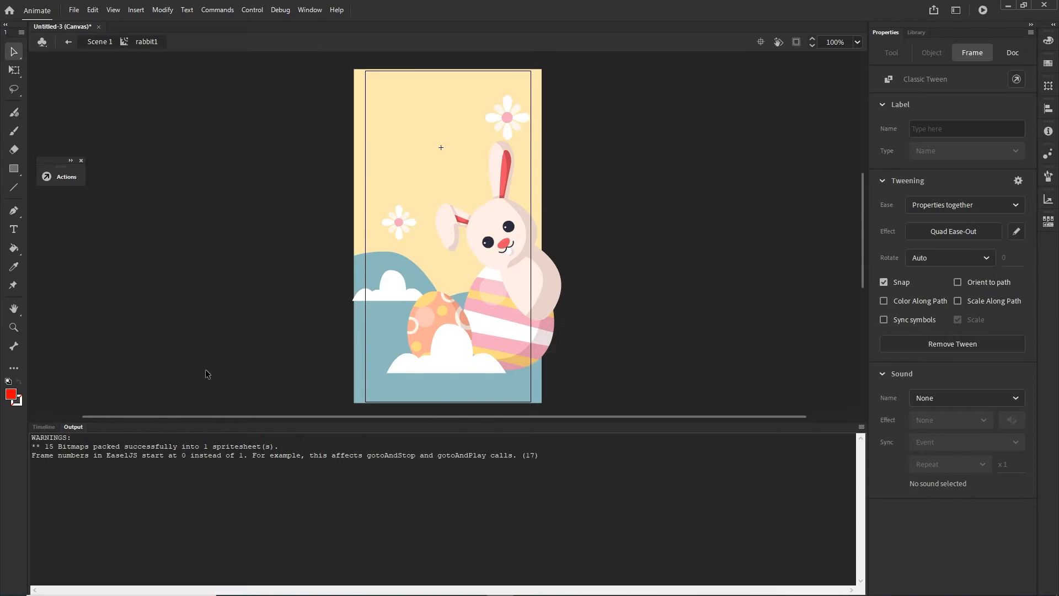
pyautogui.click(53, 428)
pyautogui.click(680, 380)
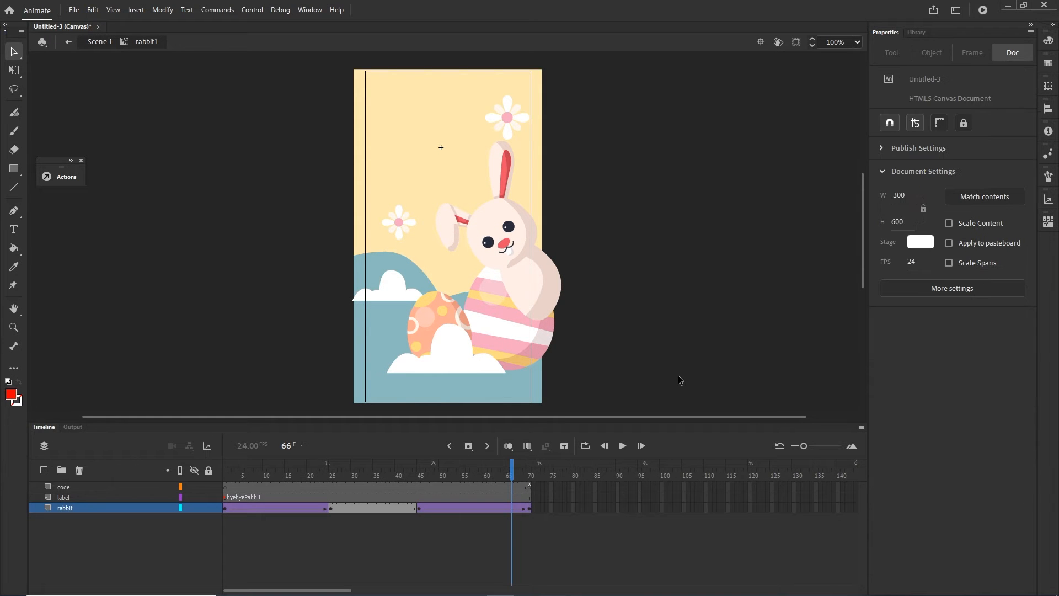
pyautogui.click(101, 42)
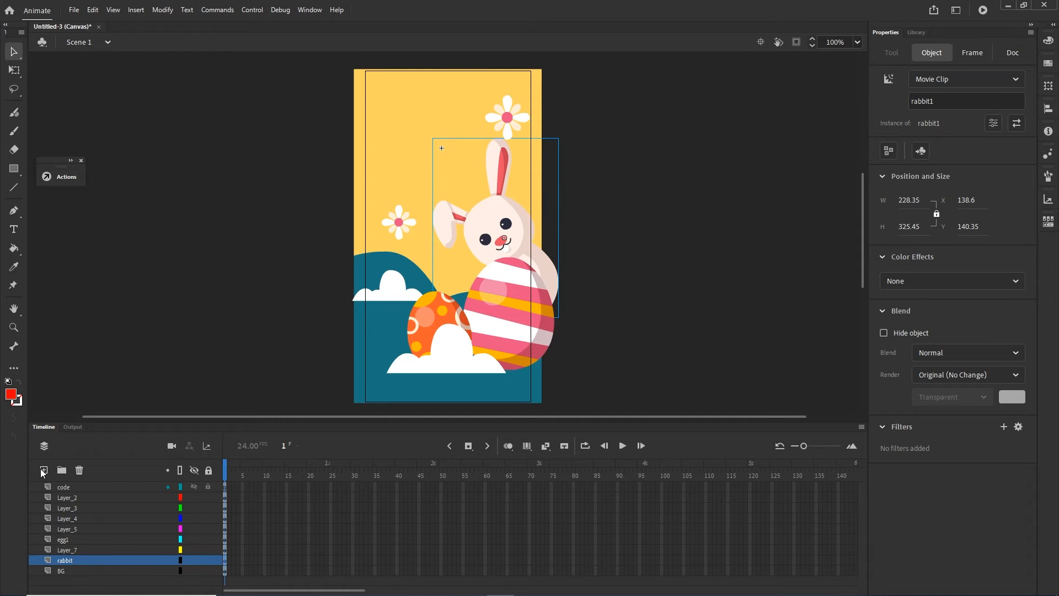
pyautogui.click(43, 470)
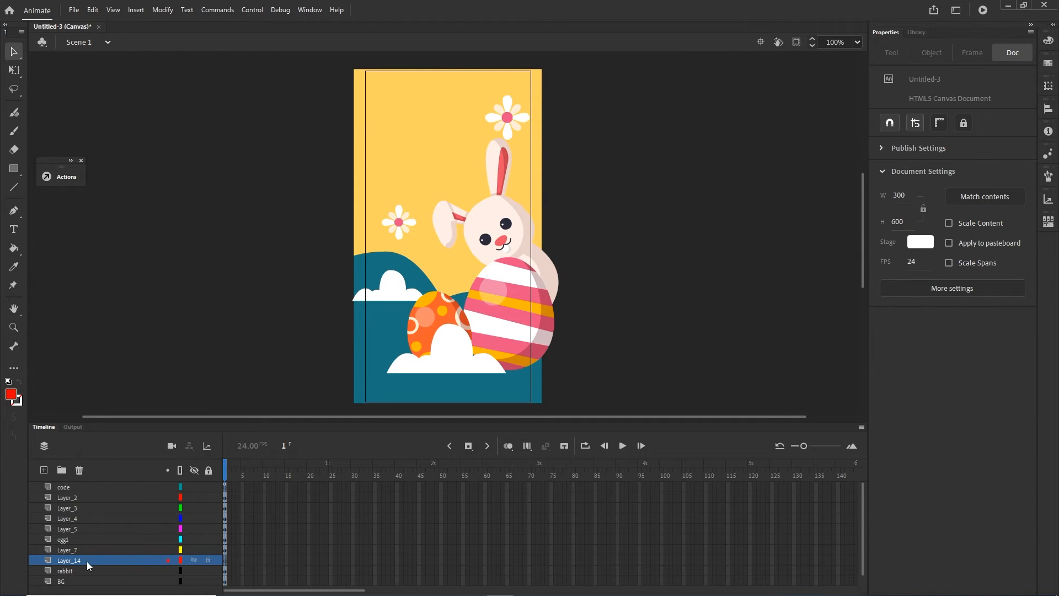
pyautogui.doubleClick(81, 561)
pyautogui.write('ra')
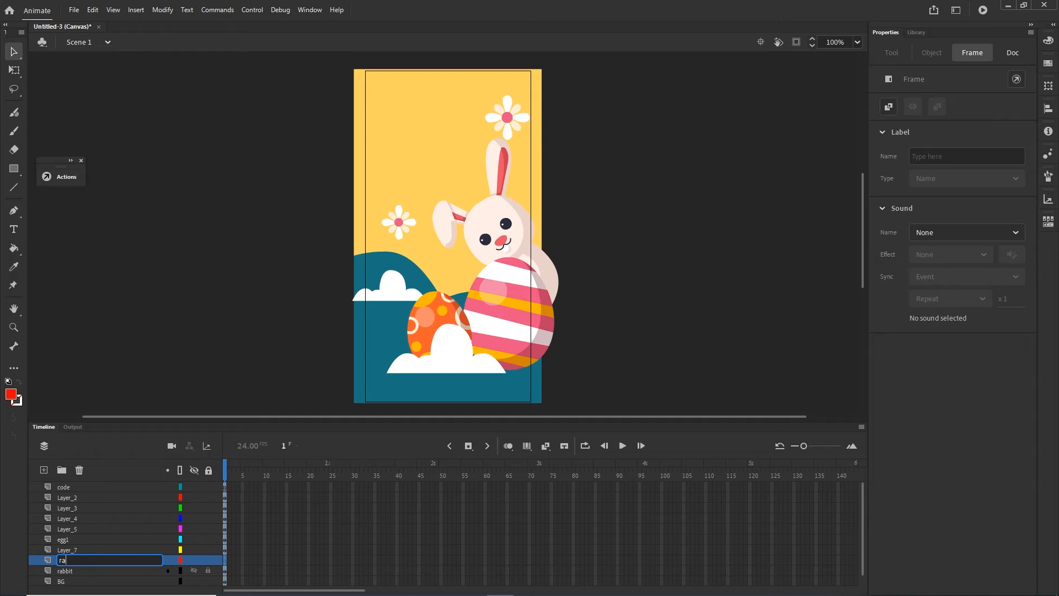
pyautogui.write('bbit2')
pyautogui.click(761, 350)
# - Place an instance of the rabbit2 library symbol on the rabbit2 layer, aligned over the existing rabbit at X 122.85, Y 122.35
pyautogui.click(918, 31)
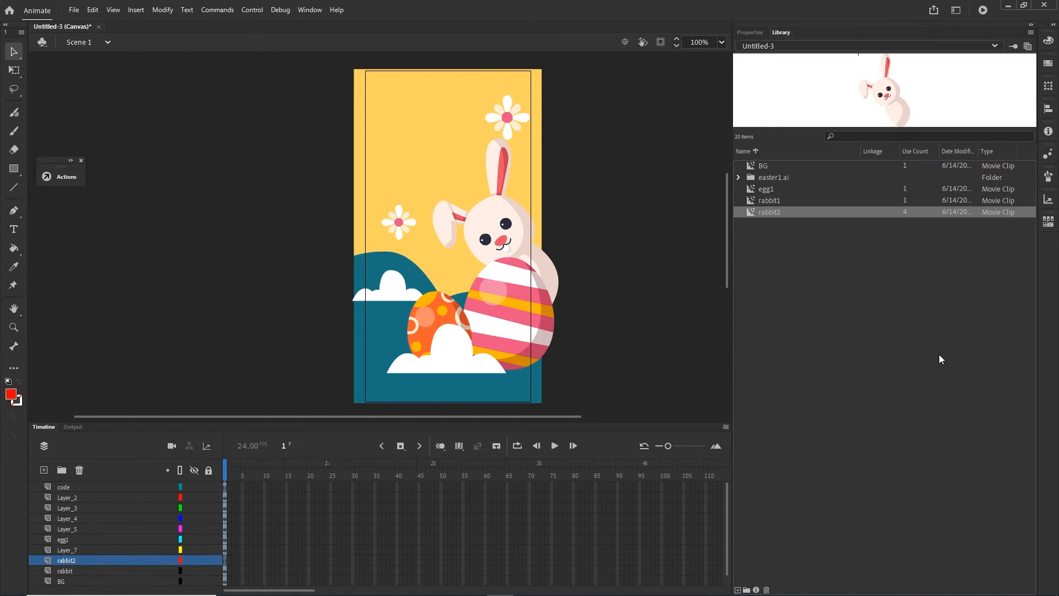
pyautogui.click(770, 200)
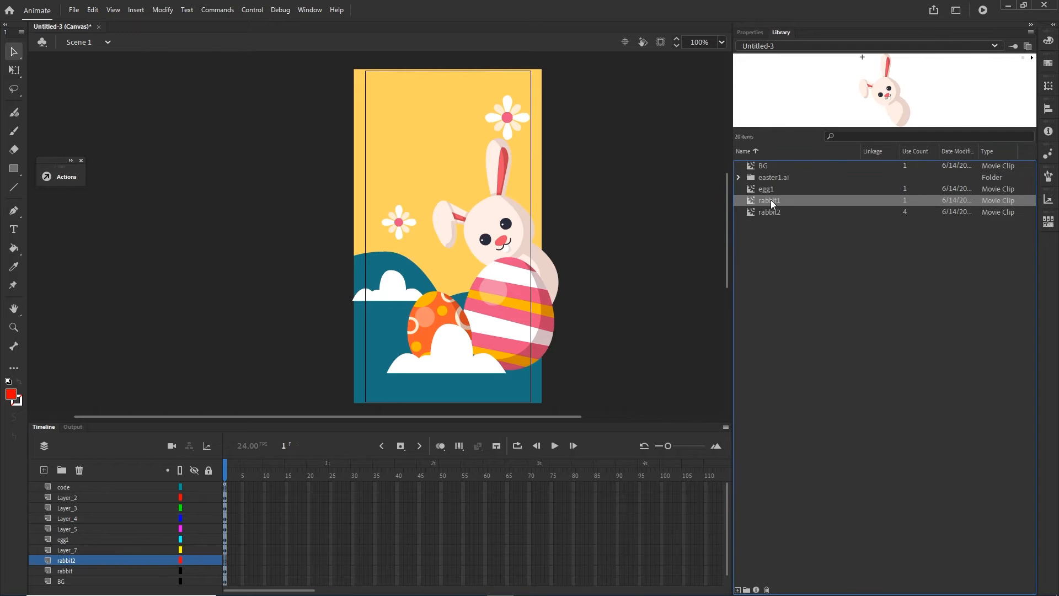
pyautogui.click(773, 214)
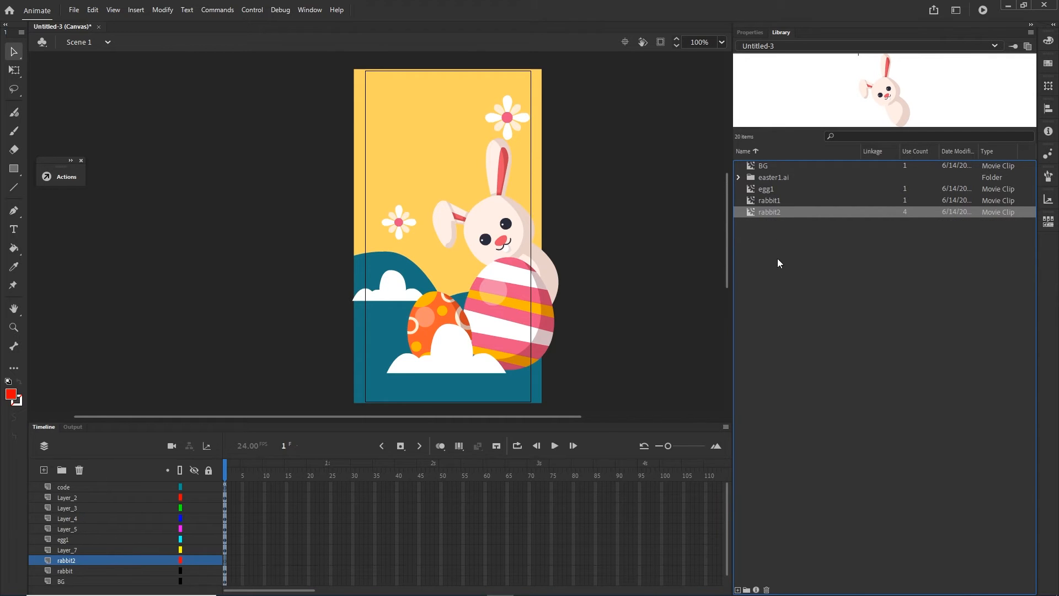
pyautogui.click(765, 200)
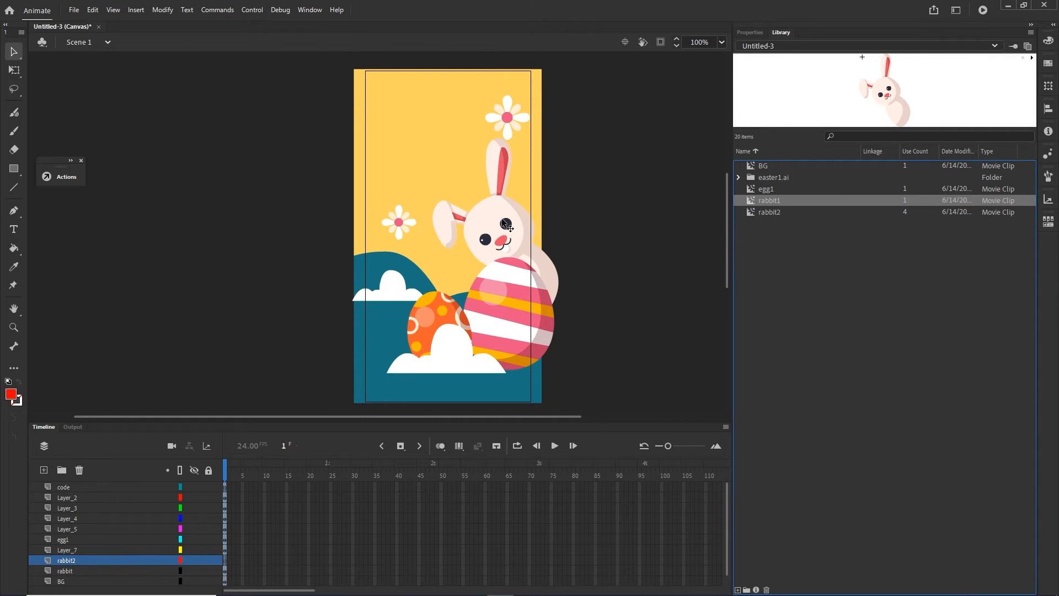
pyautogui.click(779, 213)
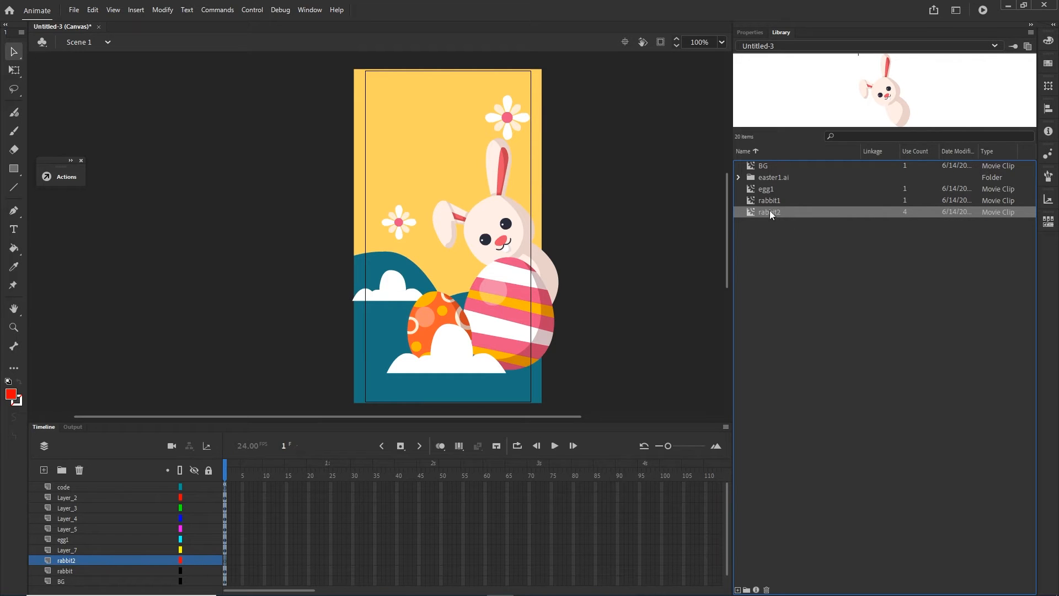
pyautogui.click(762, 191)
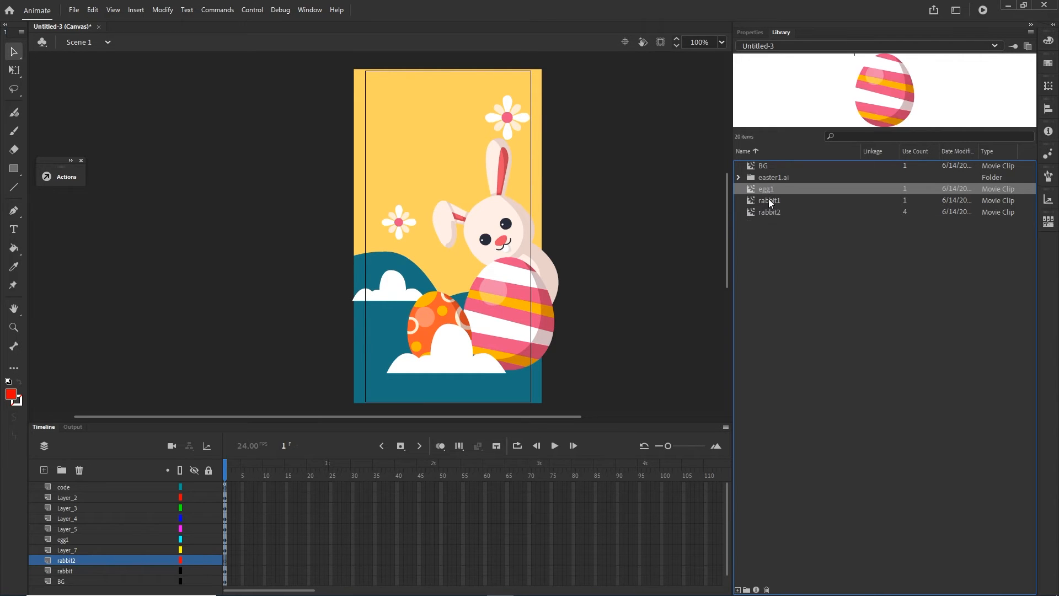
pyautogui.click(771, 201)
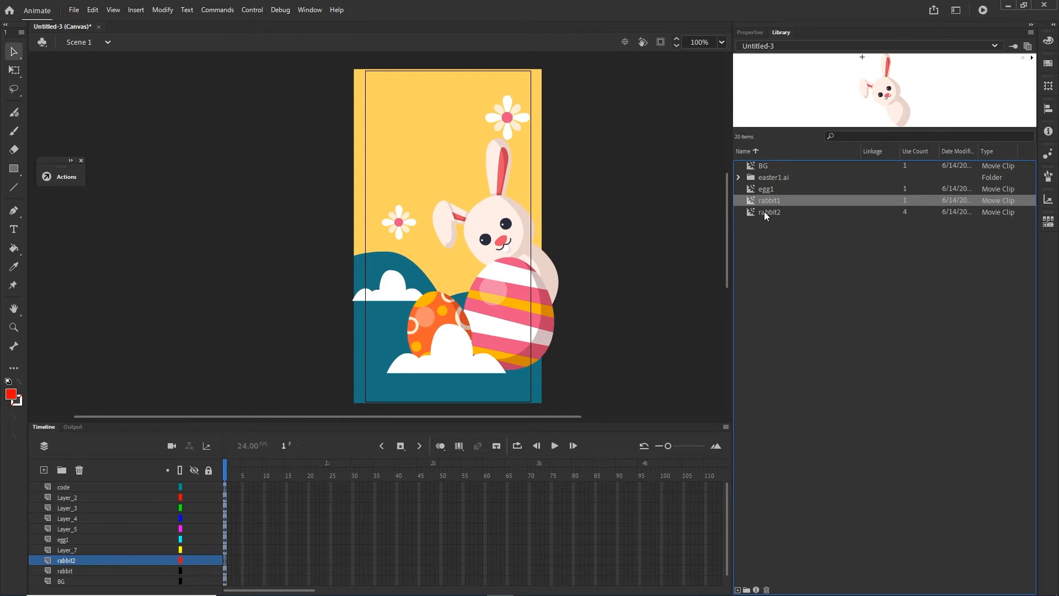
pyautogui.click(764, 211)
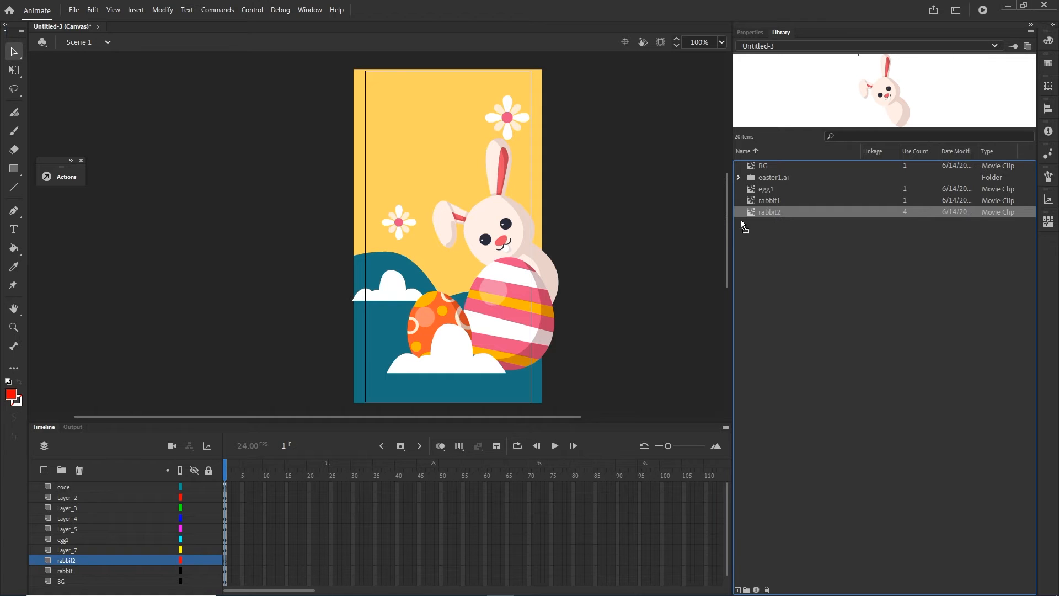
pyautogui.moveTo(740, 219); pyautogui.dragTo(492, 236)
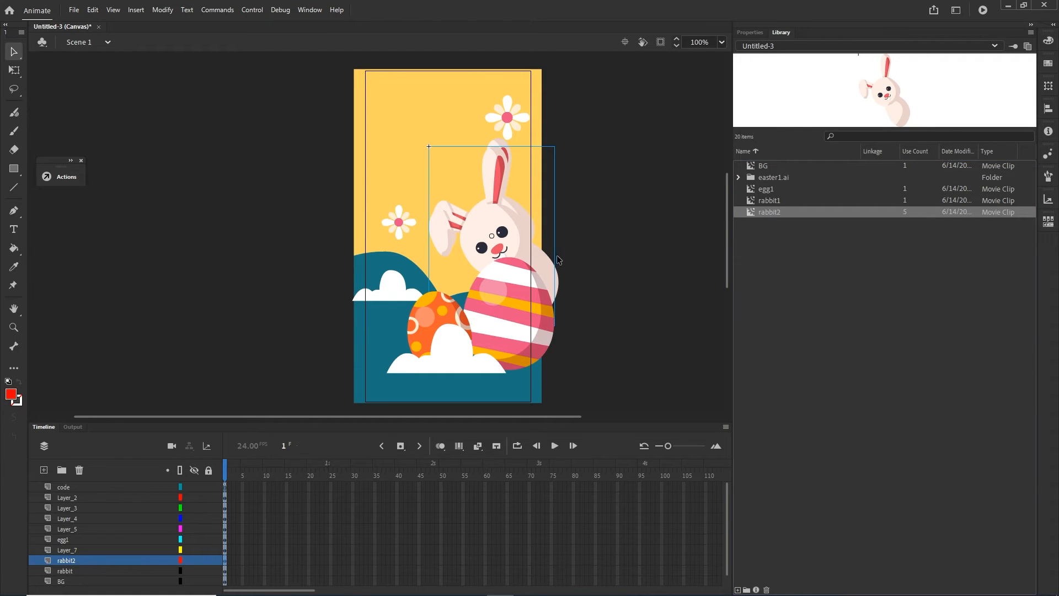
pyautogui.scroll(3, 532, 234)
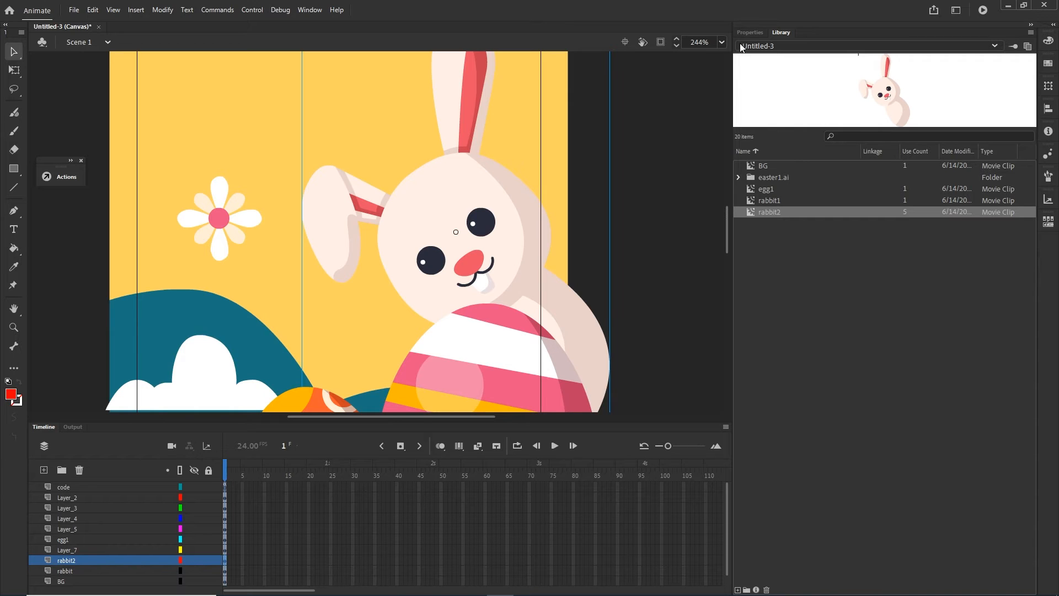
# - Give the newly placed rabbit2 movie clip the instance name rabbitReplace
pyautogui.click(751, 33)
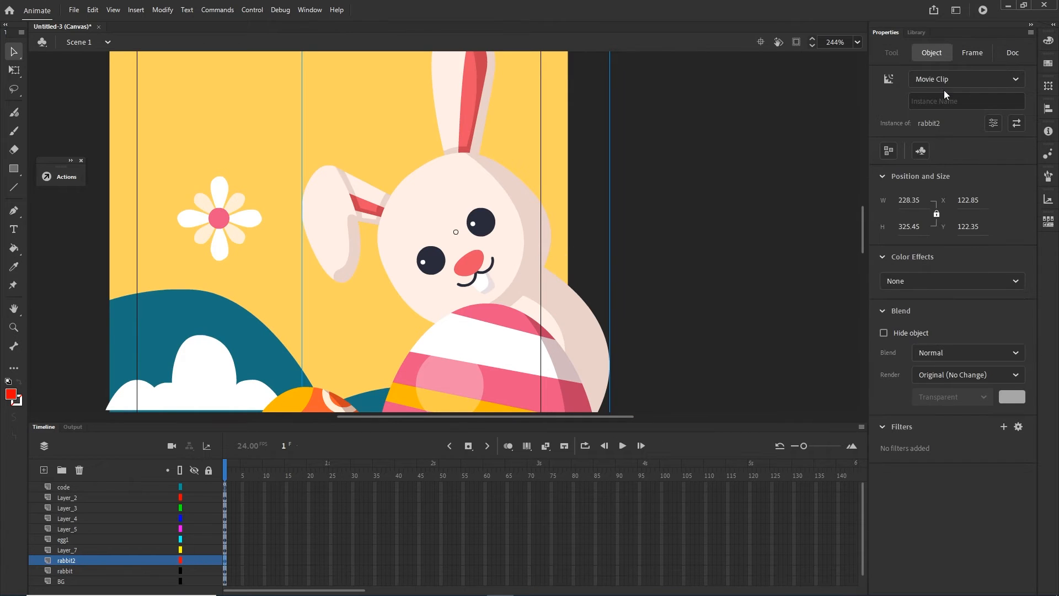
pyautogui.click(916, 32)
pyautogui.click(773, 200)
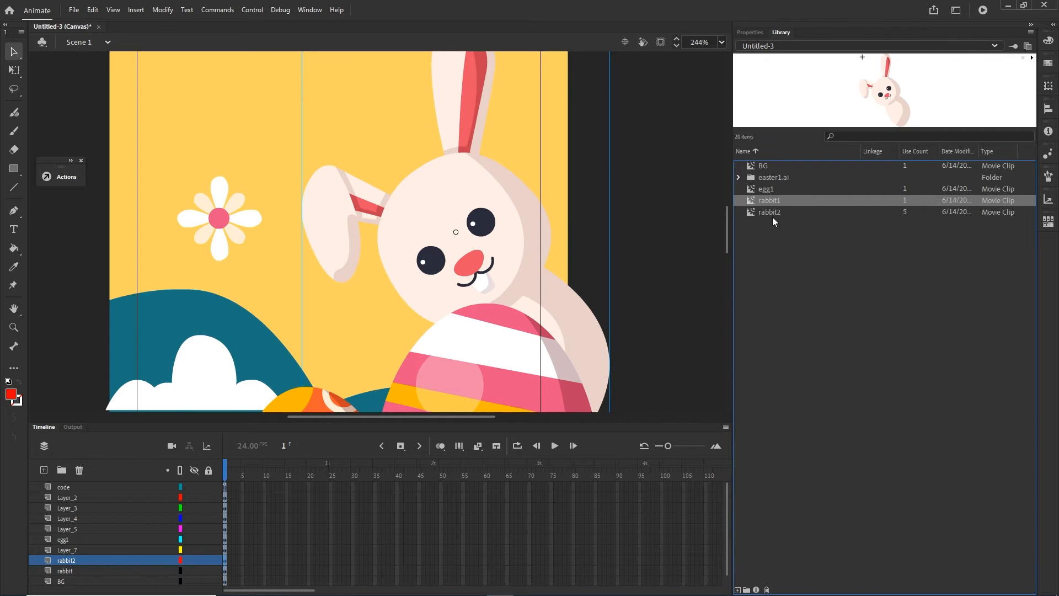
pyautogui.click(770, 213)
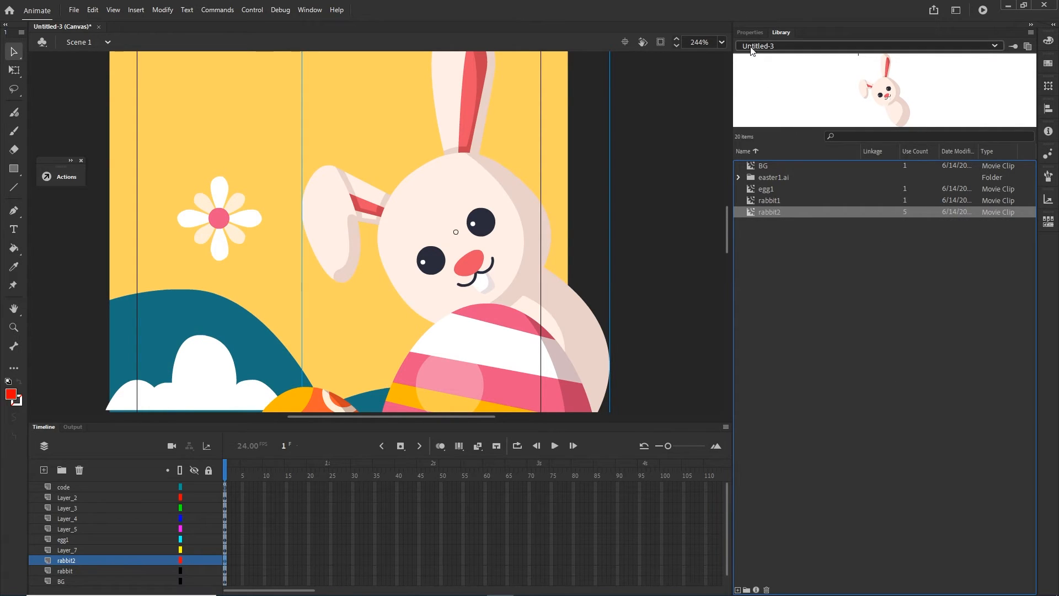
pyautogui.click(750, 33)
pyautogui.click(959, 101)
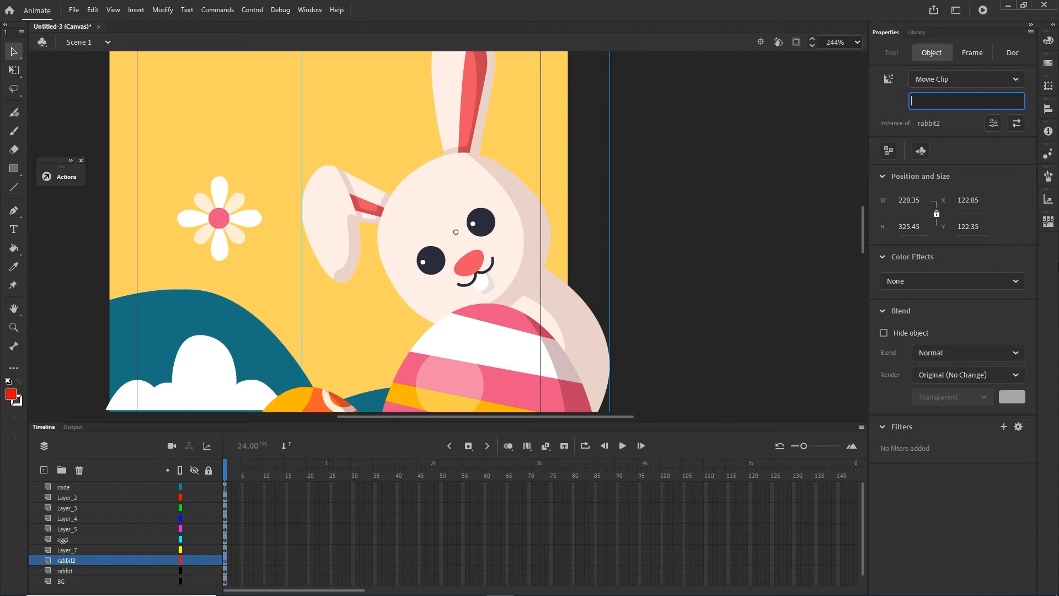
pyautogui.write('rabbitReplace')
pyautogui.moveTo(968, 106); pyautogui.dragTo(891, 104)
# - In the code layer's frame 1 script, add the line this.rabbit1.visible=false; below the click event listener
pyautogui.click(226, 488)
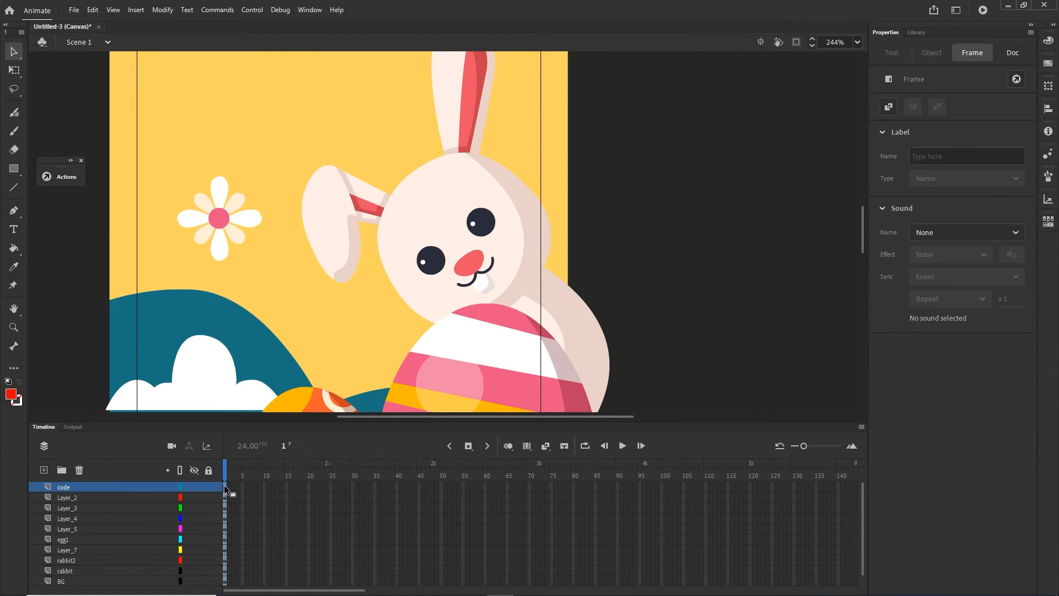
pyautogui.press('F9')
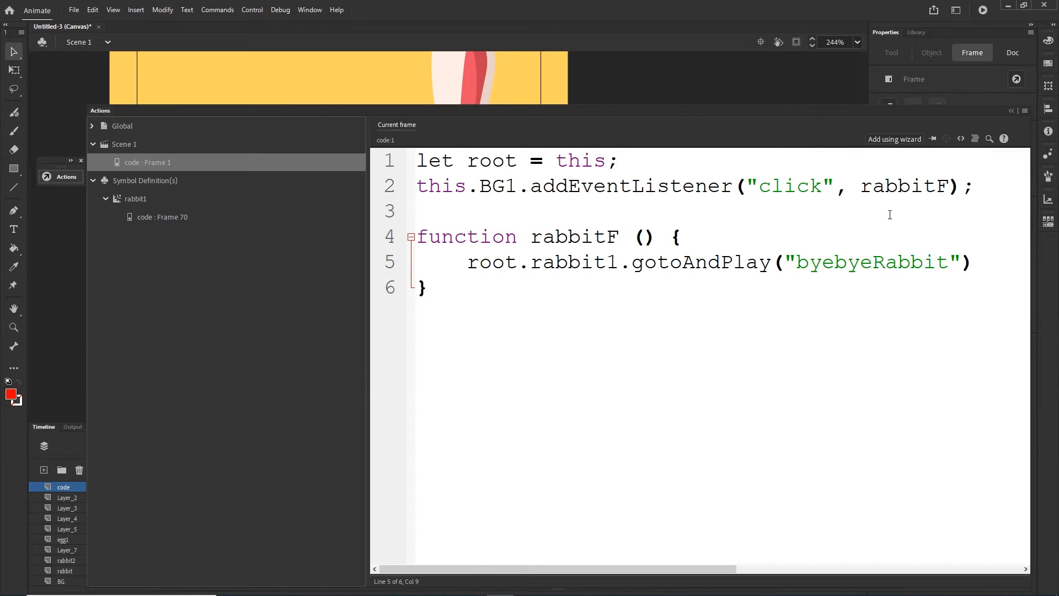
pyautogui.click(985, 189)
pyautogui.press('Return')
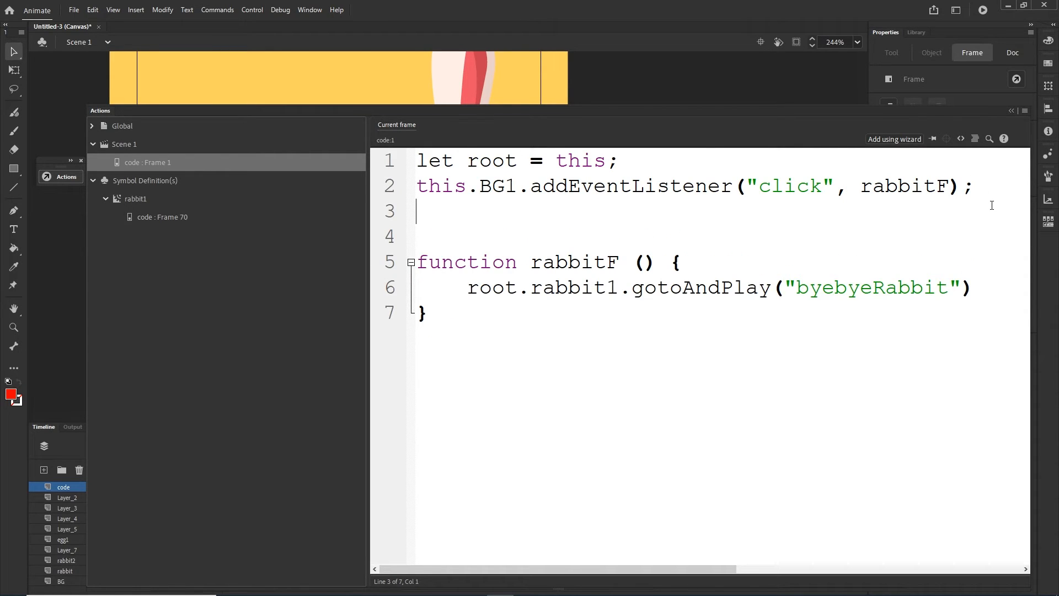
pyautogui.write('this.rabbi')
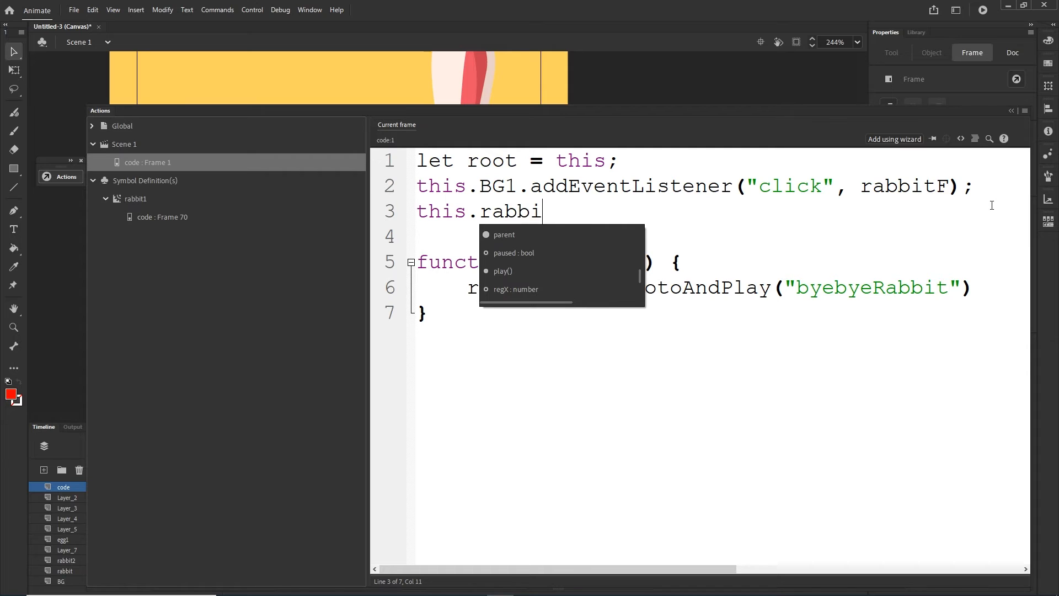
pyautogui.write('t1.visible=false;')
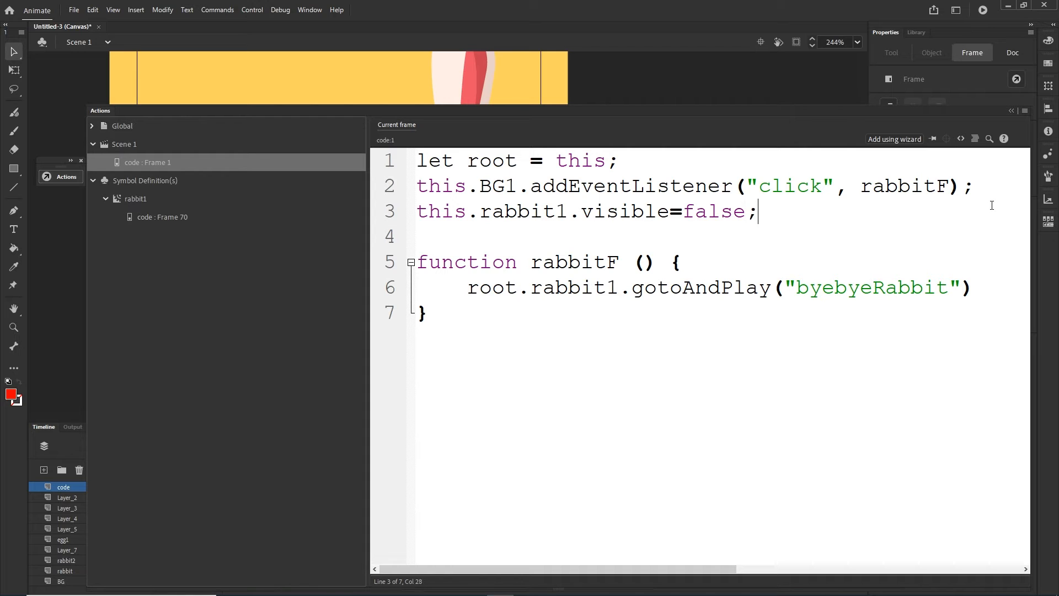
pyautogui.click(1010, 112)
# - Hide the rabbit2 layer containing the rabbitReplace clip
pyautogui.scroll(-2, 458, 256)
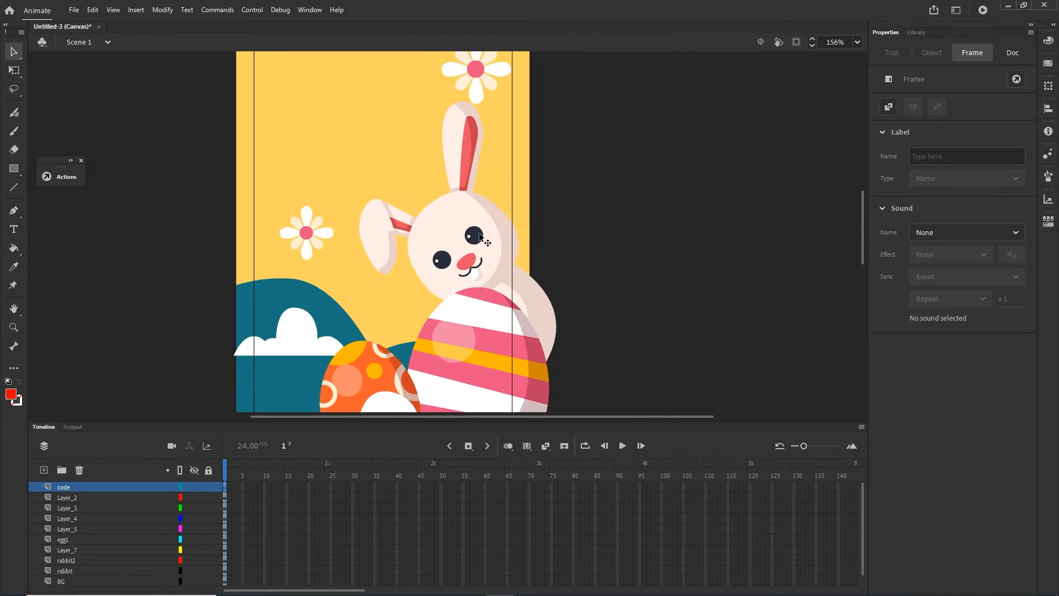
pyautogui.click(460, 233)
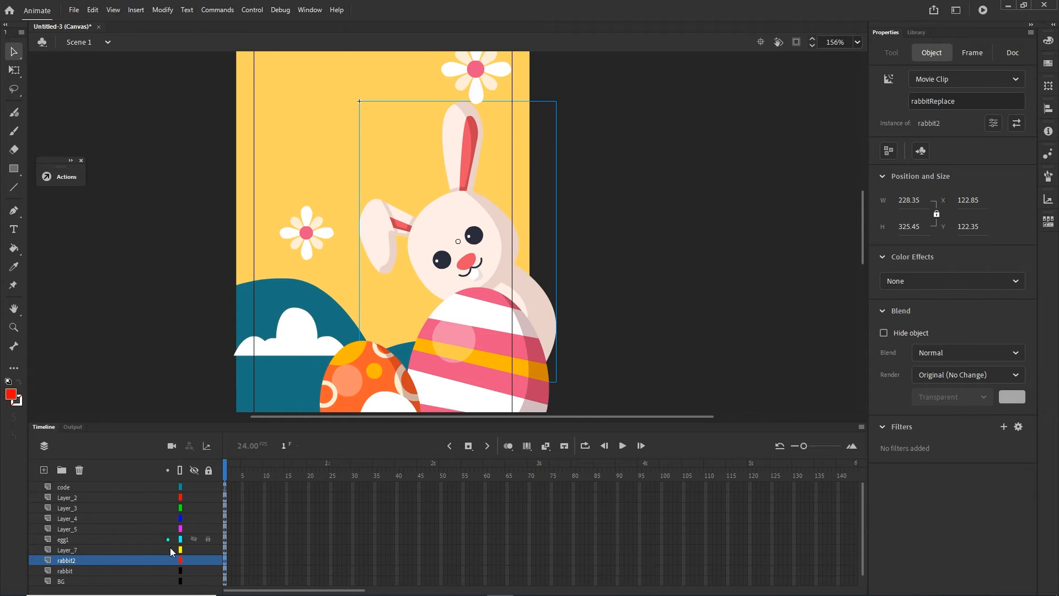
pyautogui.click(191, 560)
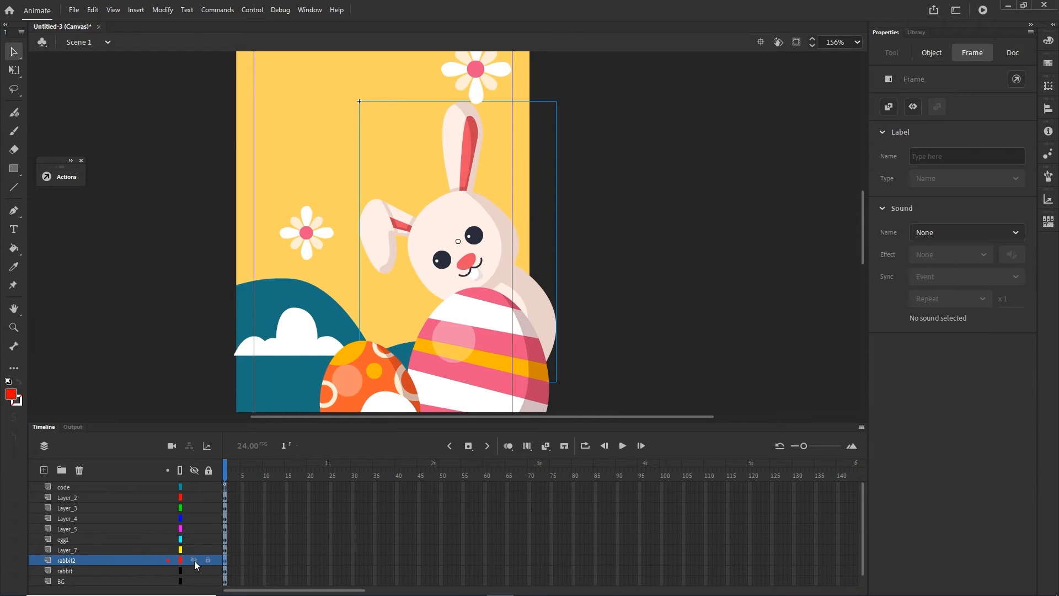
pyautogui.click(663, 246)
# - Inspect the rabbit at frame 1 inside the rabbit1 clip and its library symbol, and return to Scene 1
pyautogui.click(447, 232)
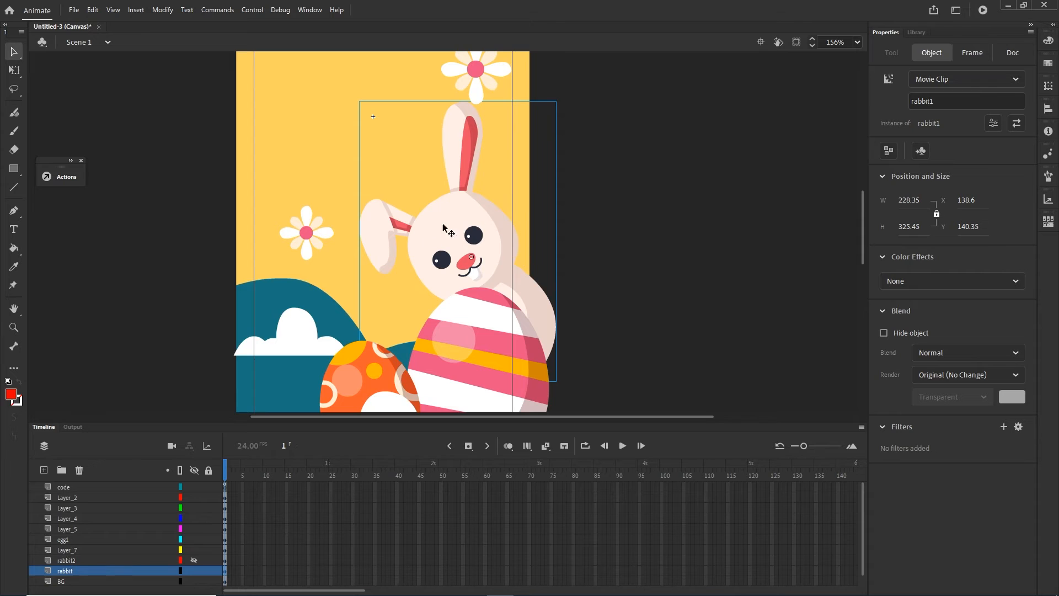
pyautogui.doubleClick(451, 238)
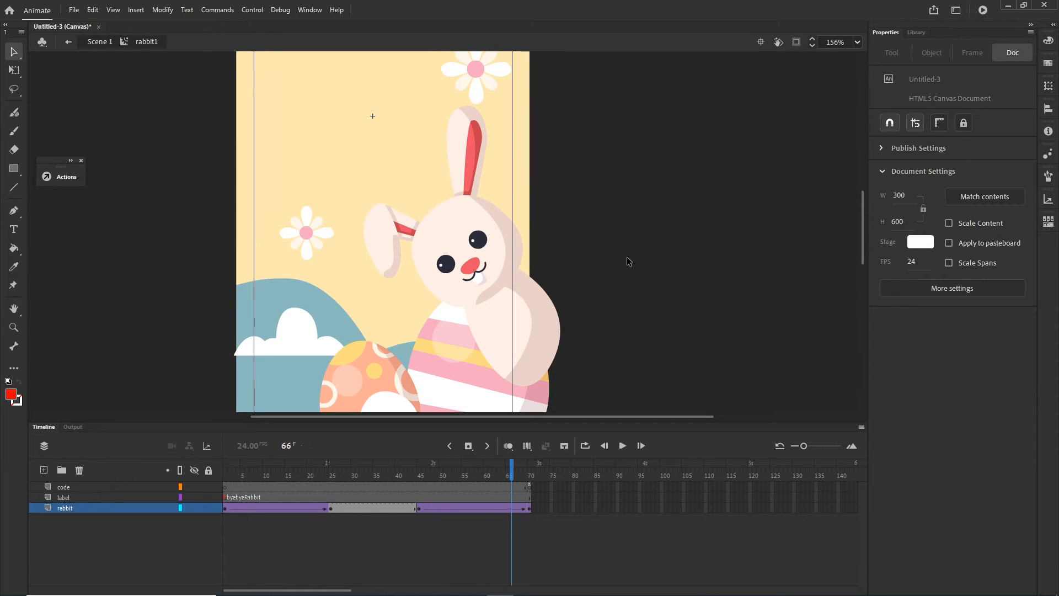
pyautogui.moveTo(508, 469); pyautogui.dragTo(215, 483)
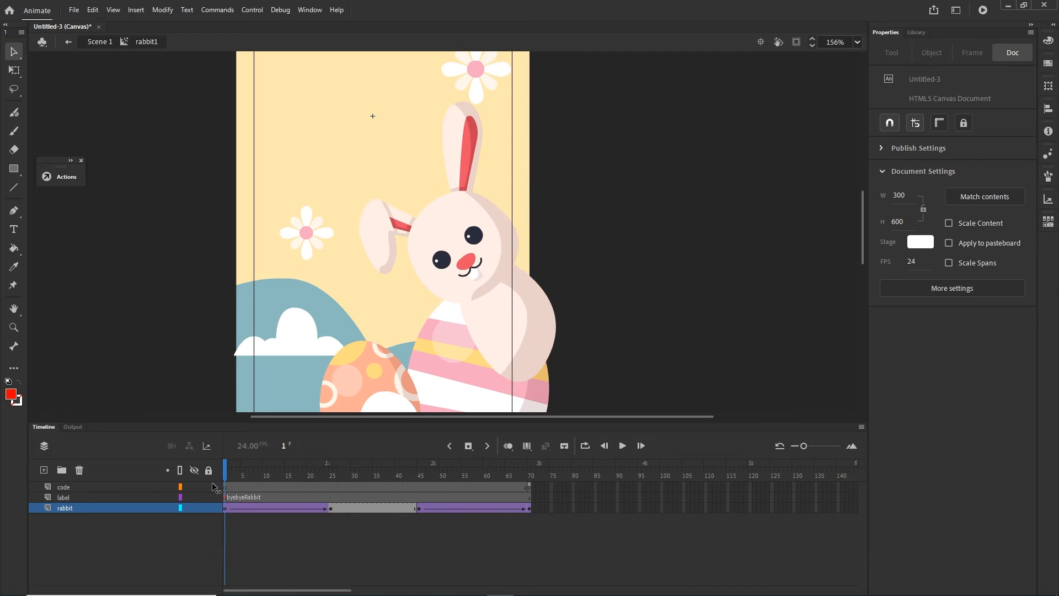
pyautogui.click(456, 247)
pyautogui.click(915, 32)
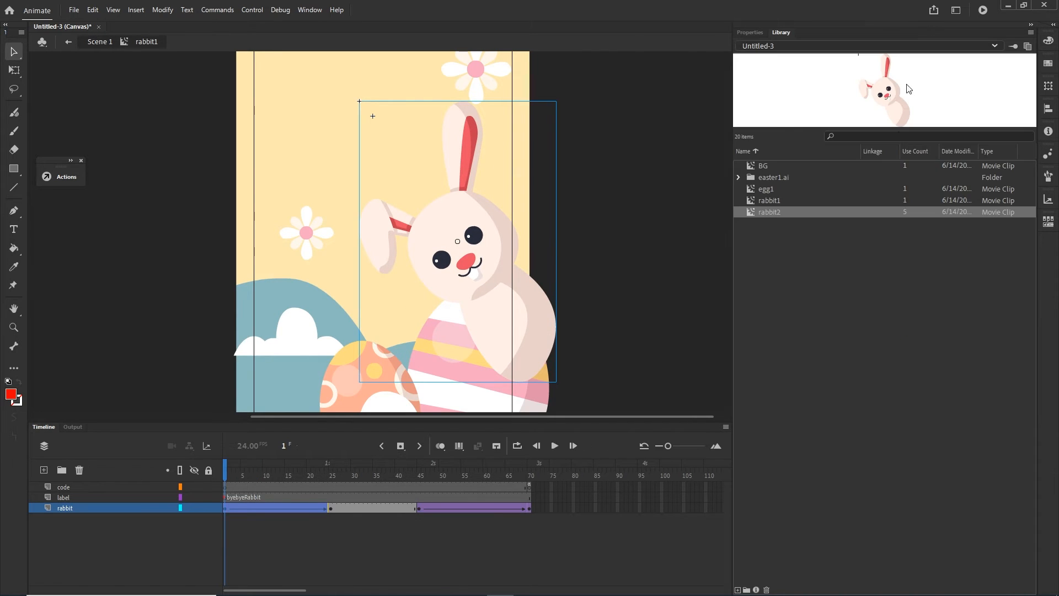
pyautogui.click(108, 42)
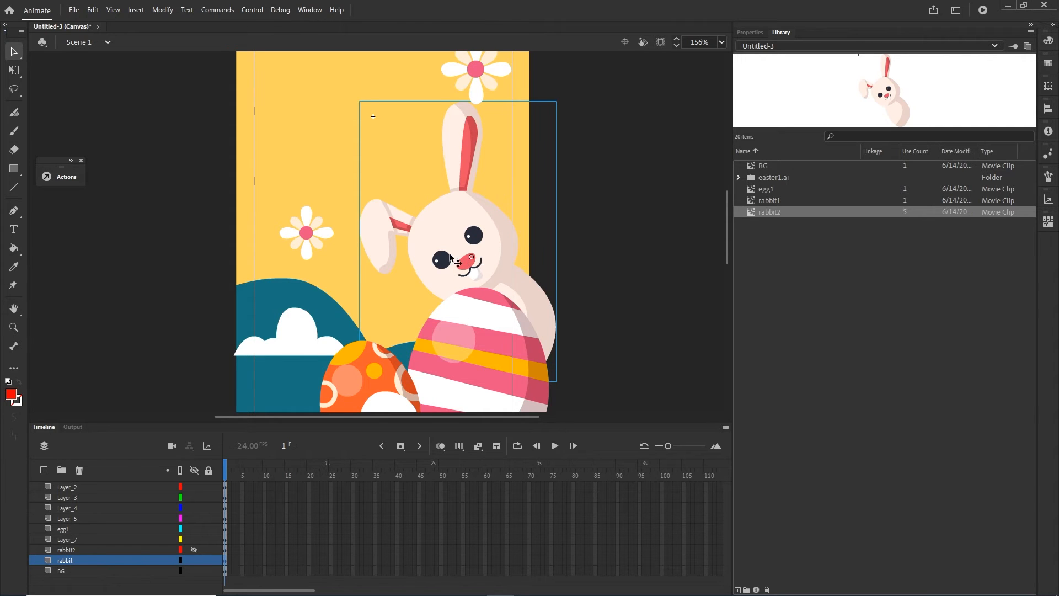
# - Review the script on frame 1 of Scene 1's code layer and test the movie
pyautogui.scroll(1, 220, 505)
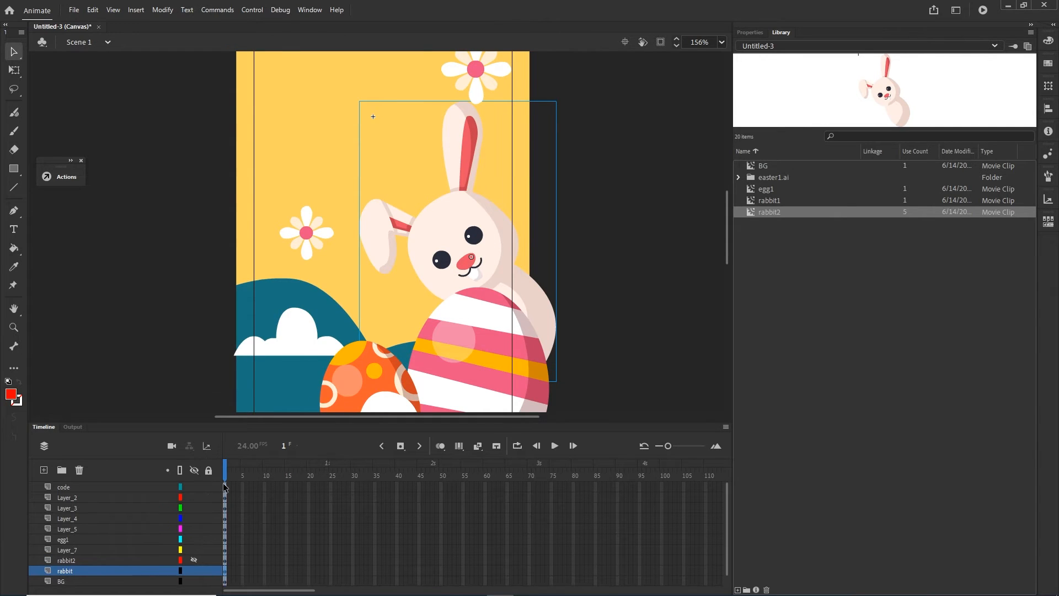
pyautogui.click(225, 485)
pyautogui.press('F9')
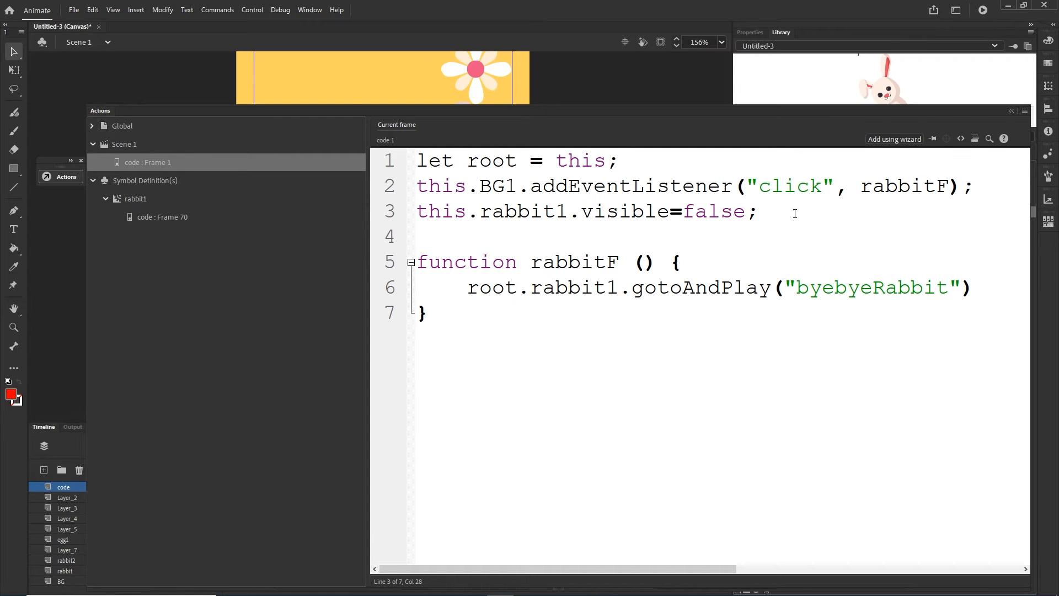
pyautogui.hotkey('ctrl', 'Return')
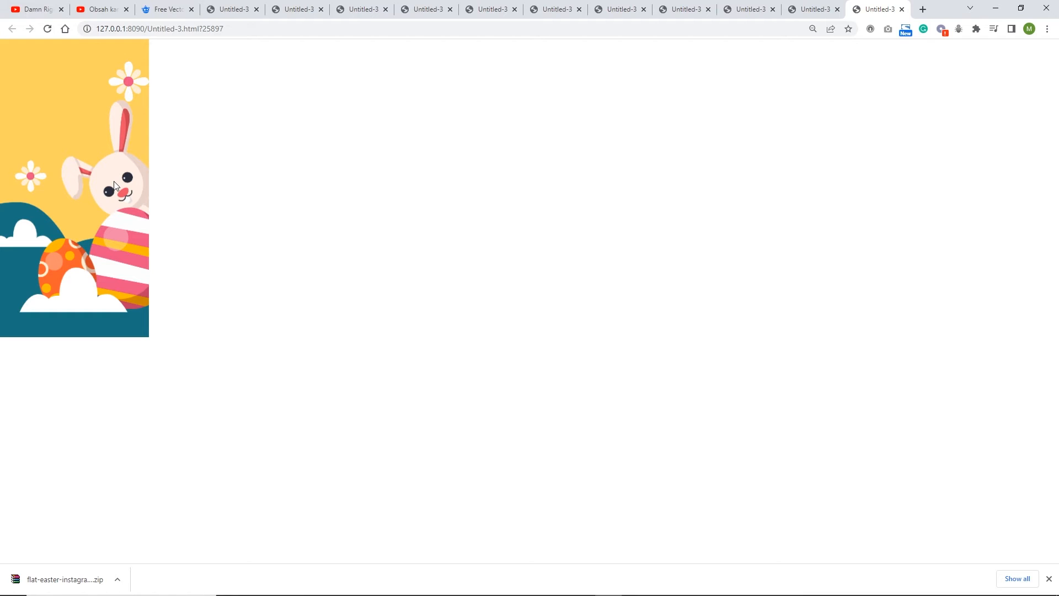
# - Return to Animate and add root.rabbit1.visible=true; below the gotoAndPlay line of rabbitF in the code layer's frame 1 script
pyautogui.click(996, 9)
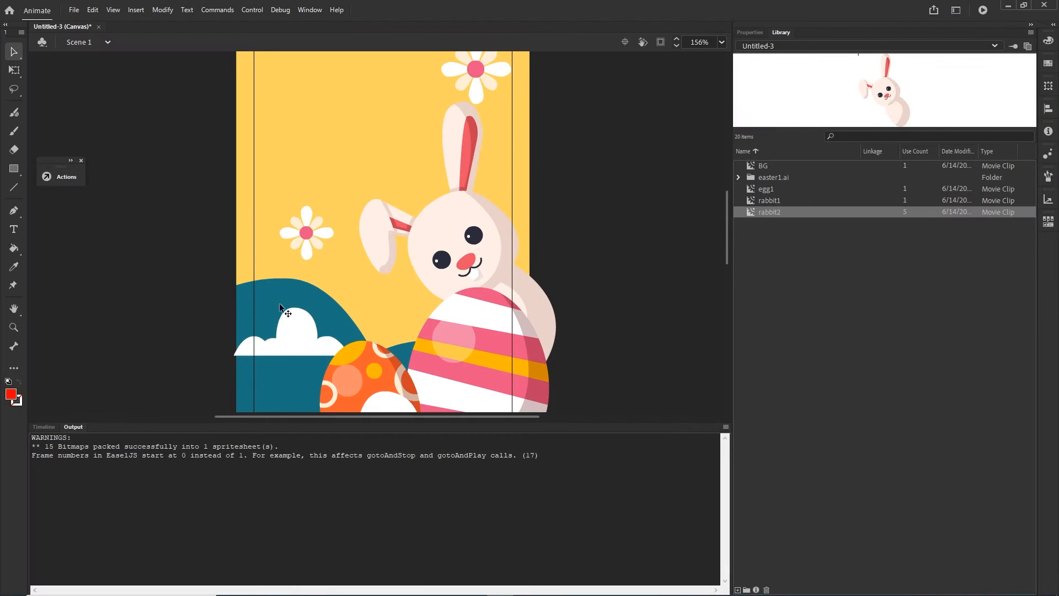
pyautogui.click(52, 426)
pyautogui.press('F9')
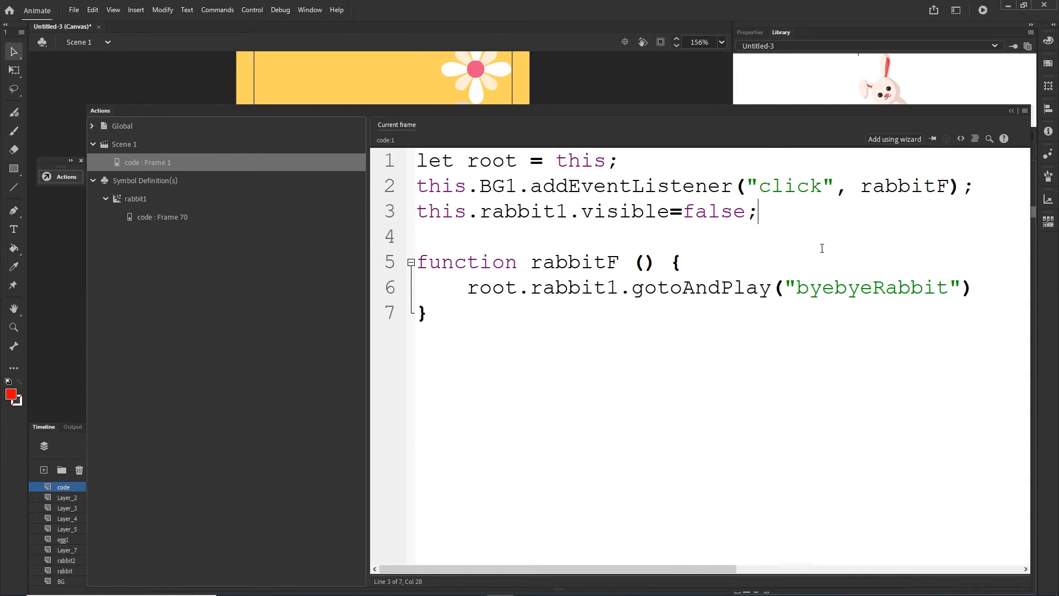
pyautogui.click(971, 290)
pyautogui.press('Return')
pyautogui.write('root.ra')
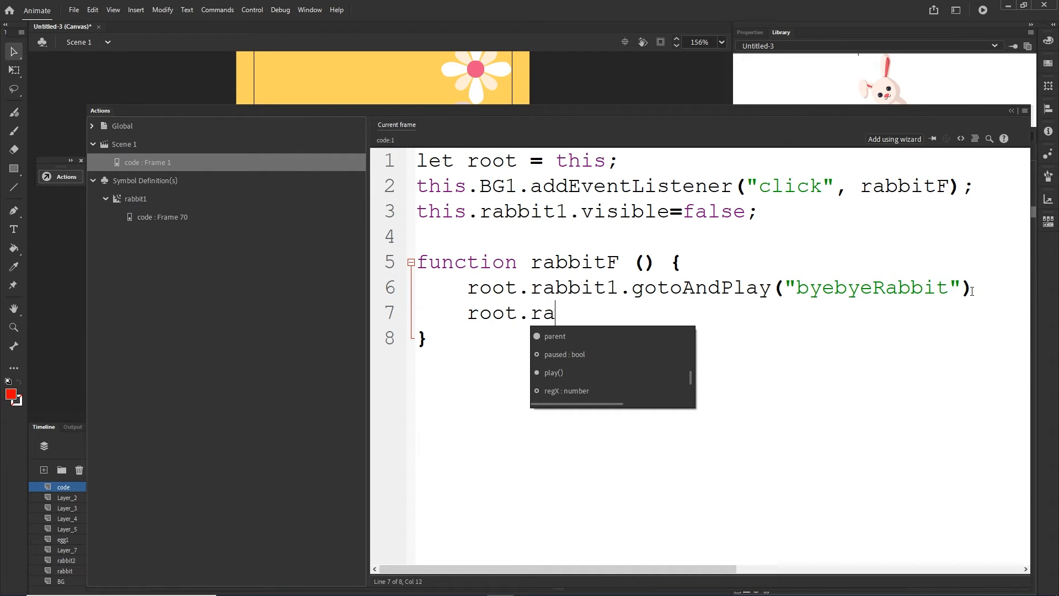
pyautogui.write('bbit1.visibl')
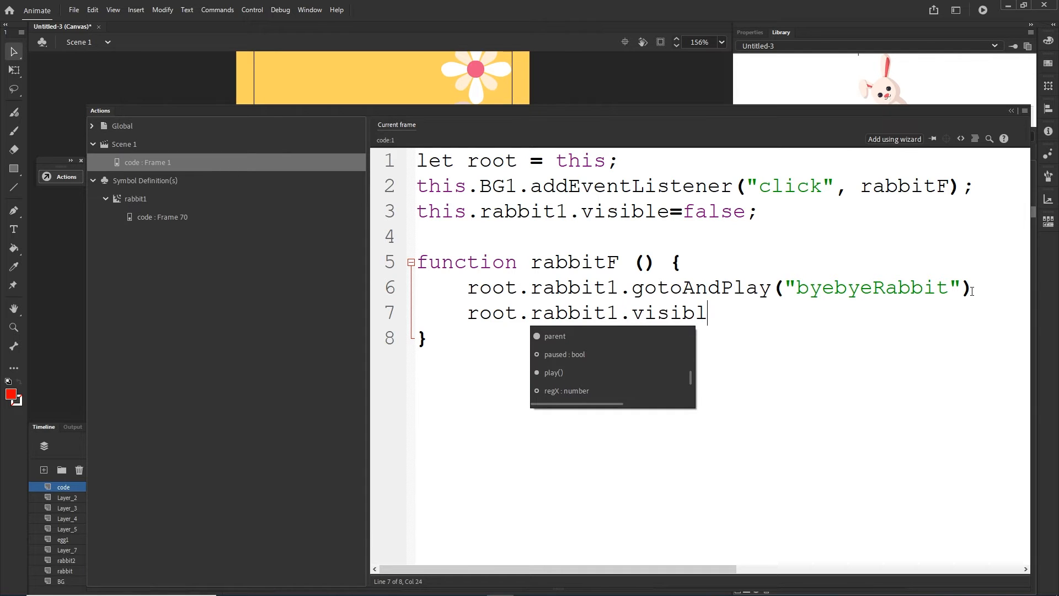
pyautogui.write('e=true')
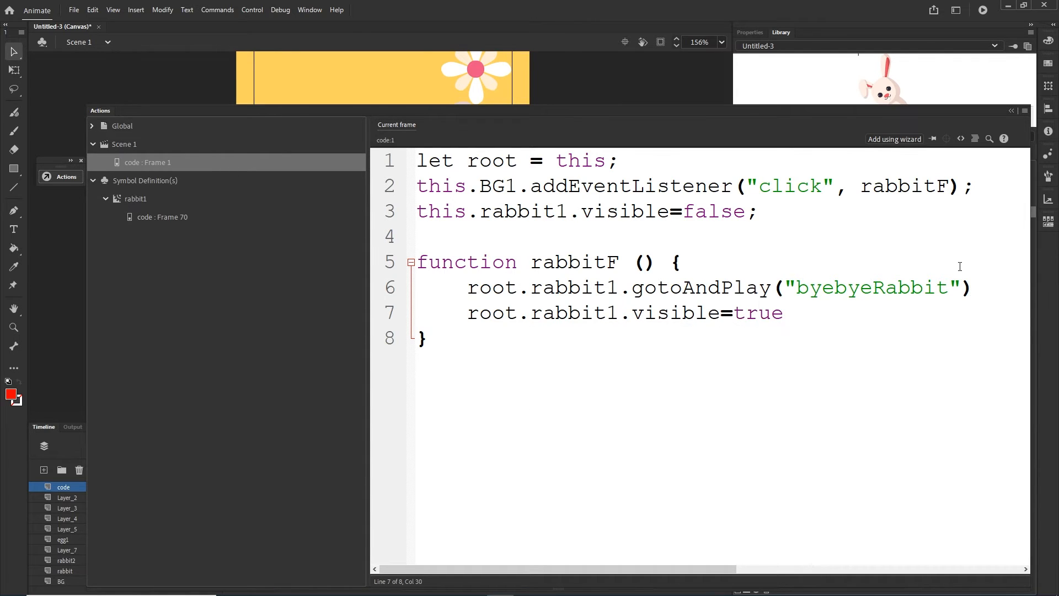
pyautogui.write(';')
# - Add the line root.rabbitReplace.visible=false; at the end of the rabbitF function
pyautogui.press('Return')
pyautogui.write('root.')
pyautogui.write('rabbitReplace')
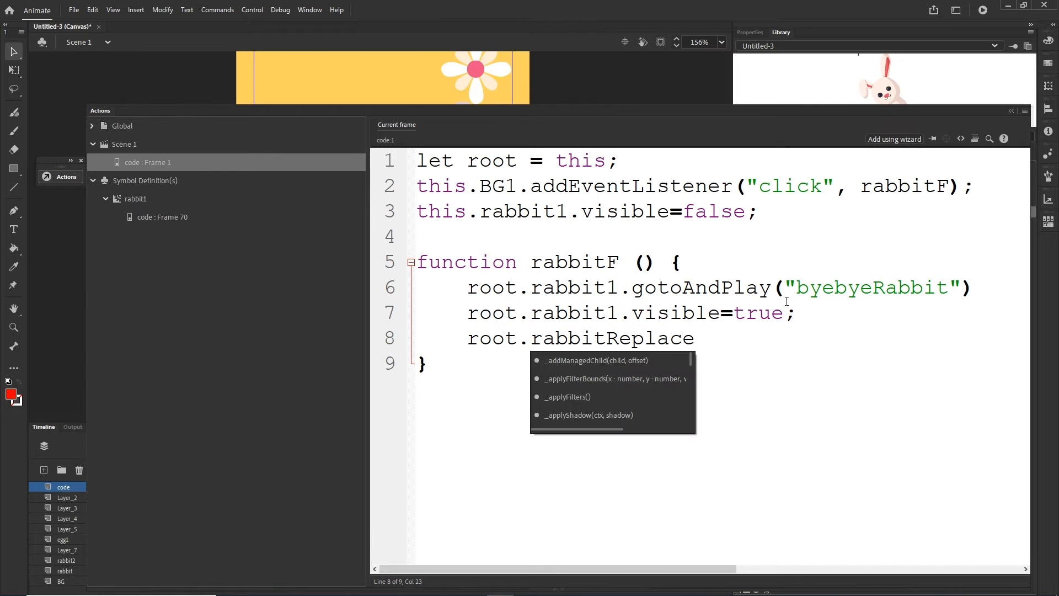
pyautogui.write('.visible=')
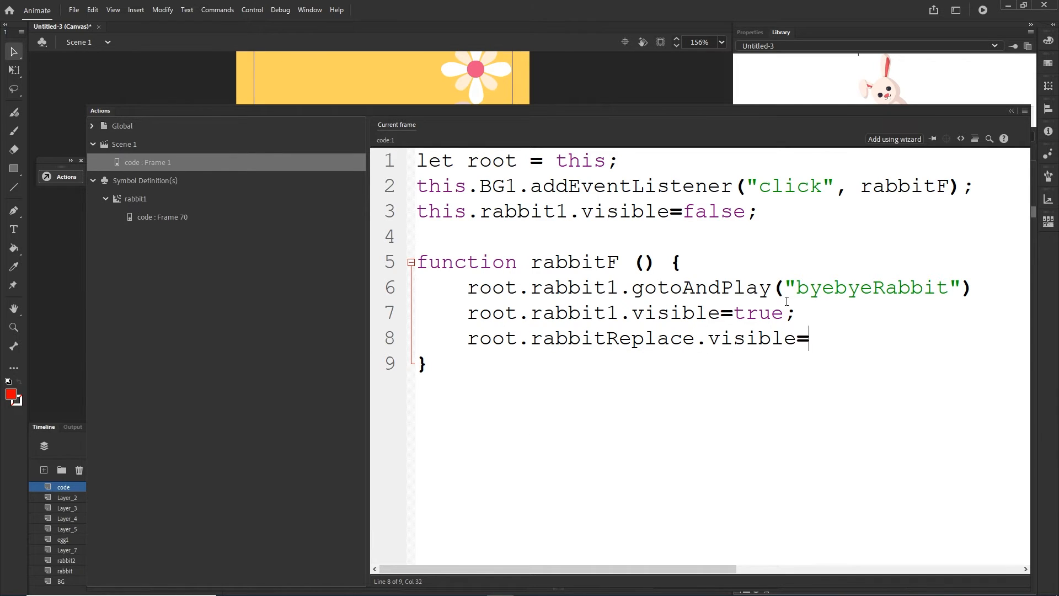
pyautogui.write('false;')
# - Test the movie in the browser, recheck the frame 1 script in Animate, and test the movie again
pyautogui.hotkey('ctrl', 'Return')
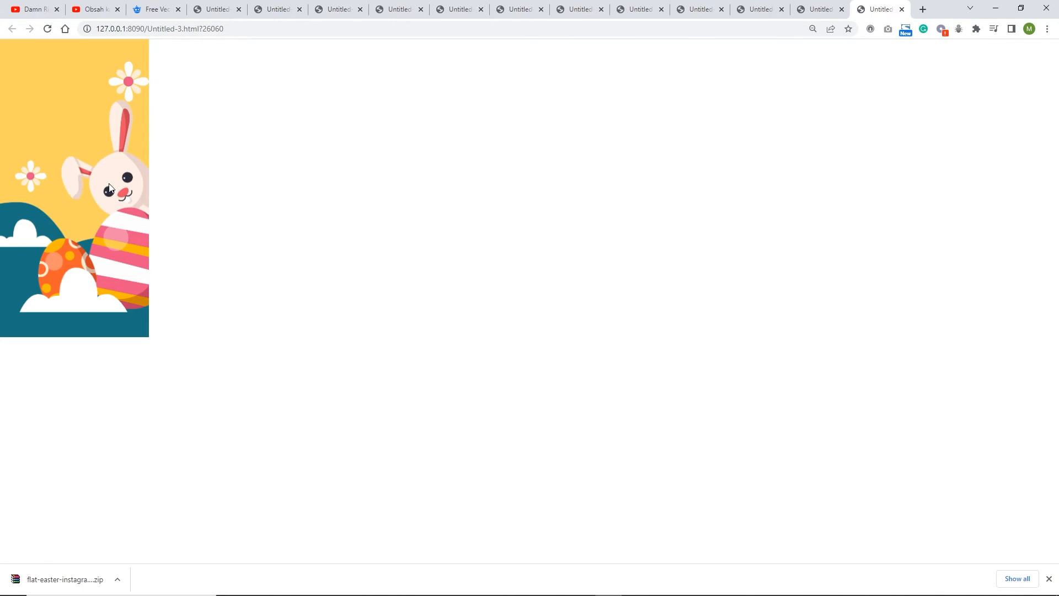
pyautogui.click(47, 29)
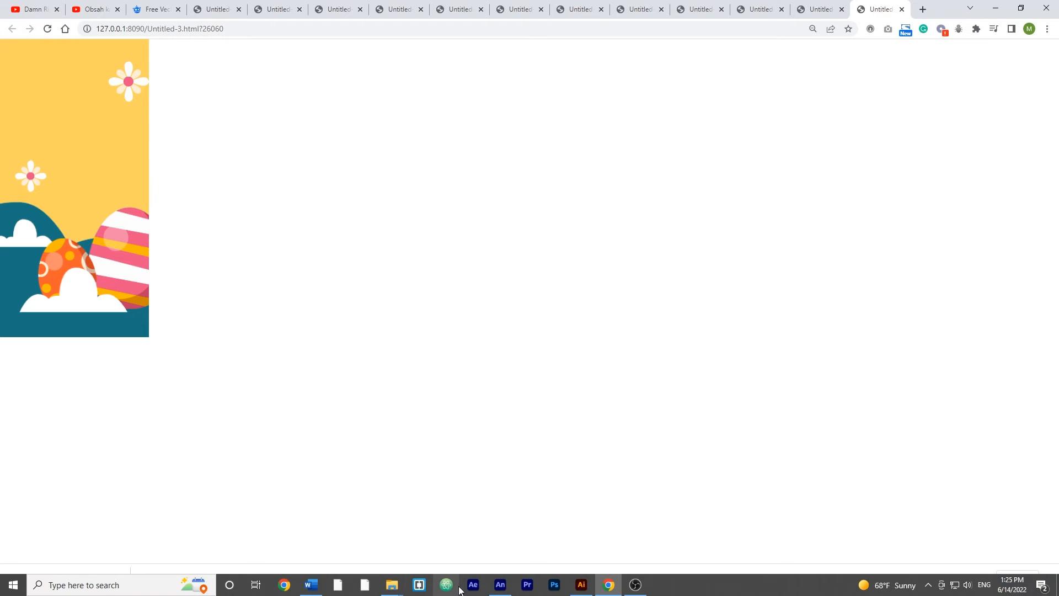
pyautogui.click(497, 584)
pyautogui.click(44, 427)
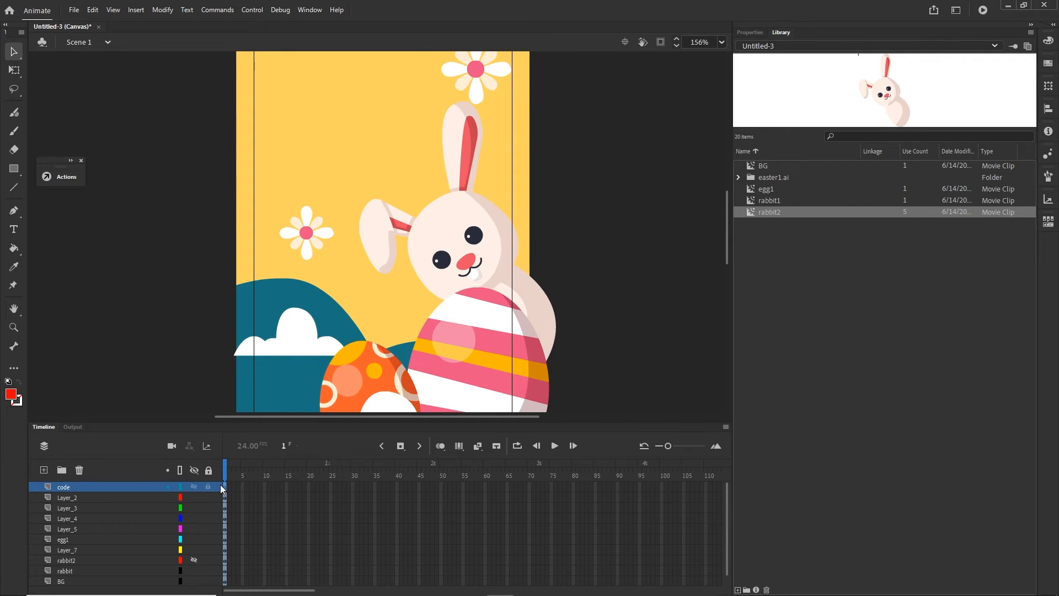
pyautogui.press('F9')
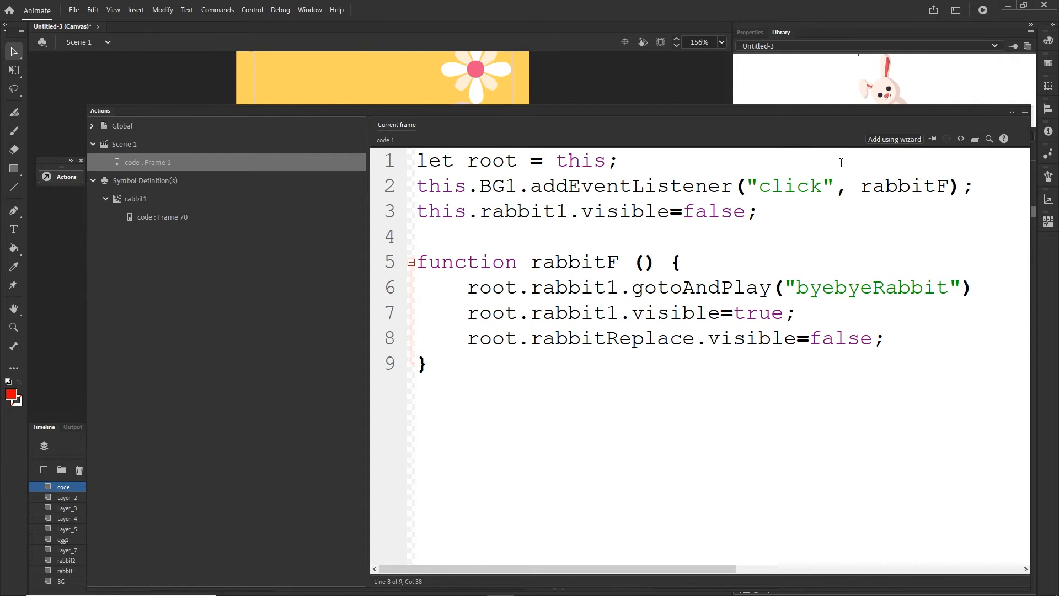
pyautogui.hotkey('ctrl', 'Return')
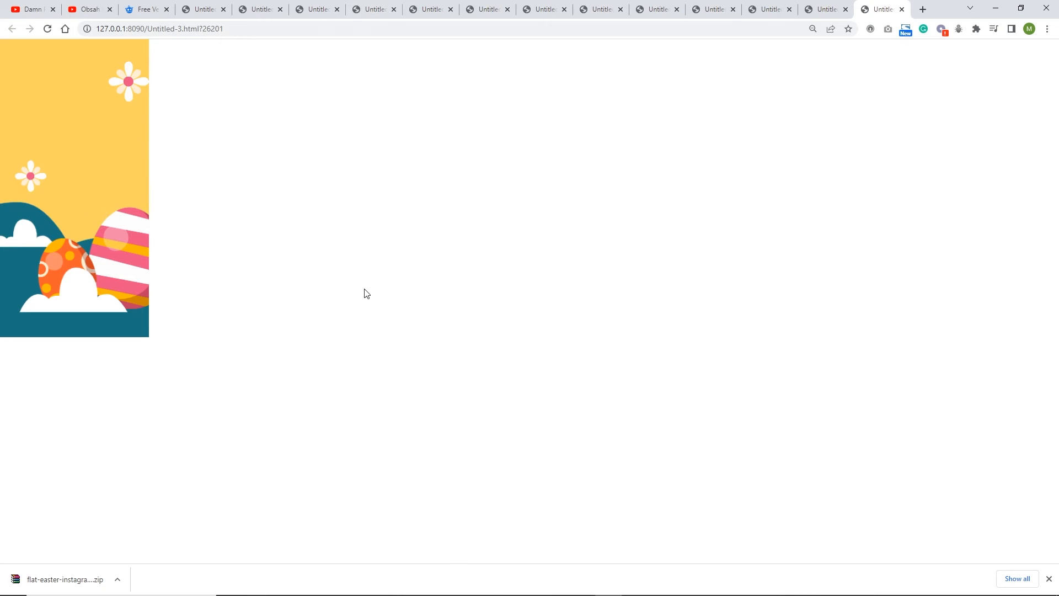
# - Back in Animate, copy the BG1 click listener line to the end of rabbitF and replace its this with root
pyautogui.click(495, 586)
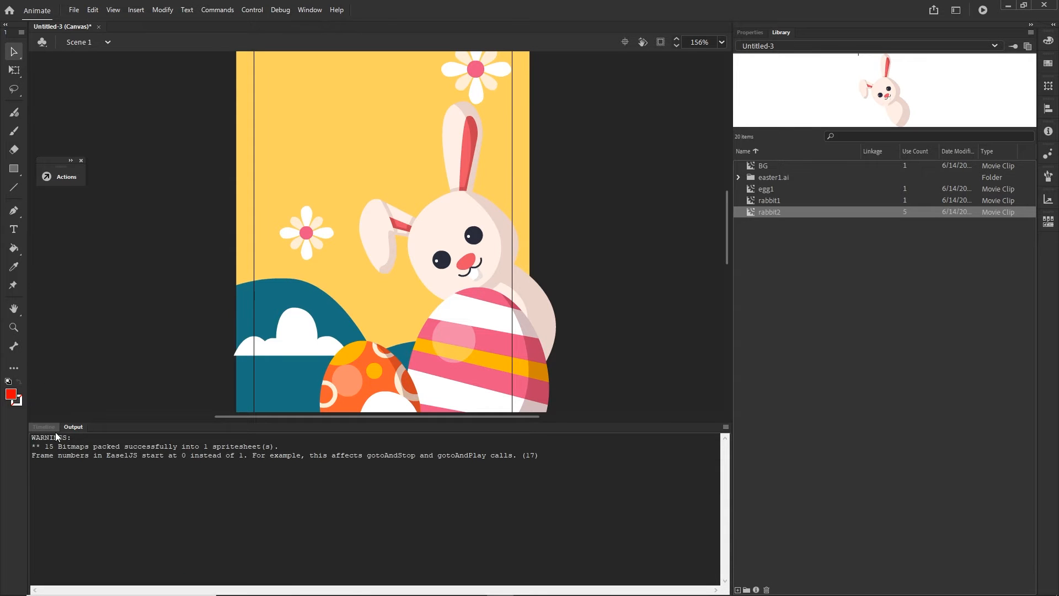
pyautogui.click(53, 428)
pyautogui.press('F9')
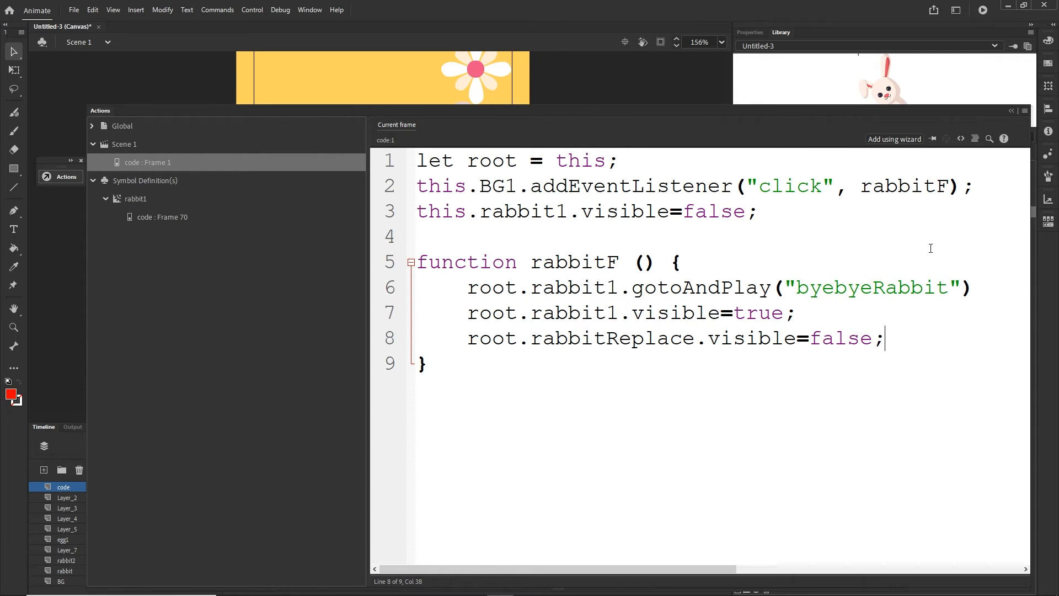
pyautogui.moveTo(974, 186); pyautogui.dragTo(421, 190)
pyautogui.hotkey('ctrl', 'c')
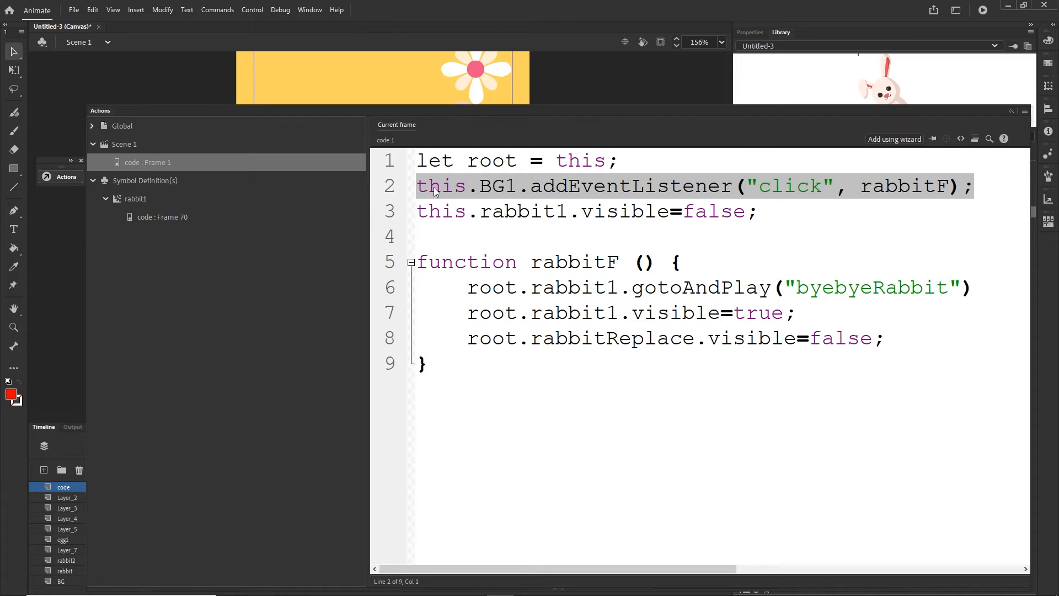
pyautogui.click(892, 339)
pyautogui.press('Return')
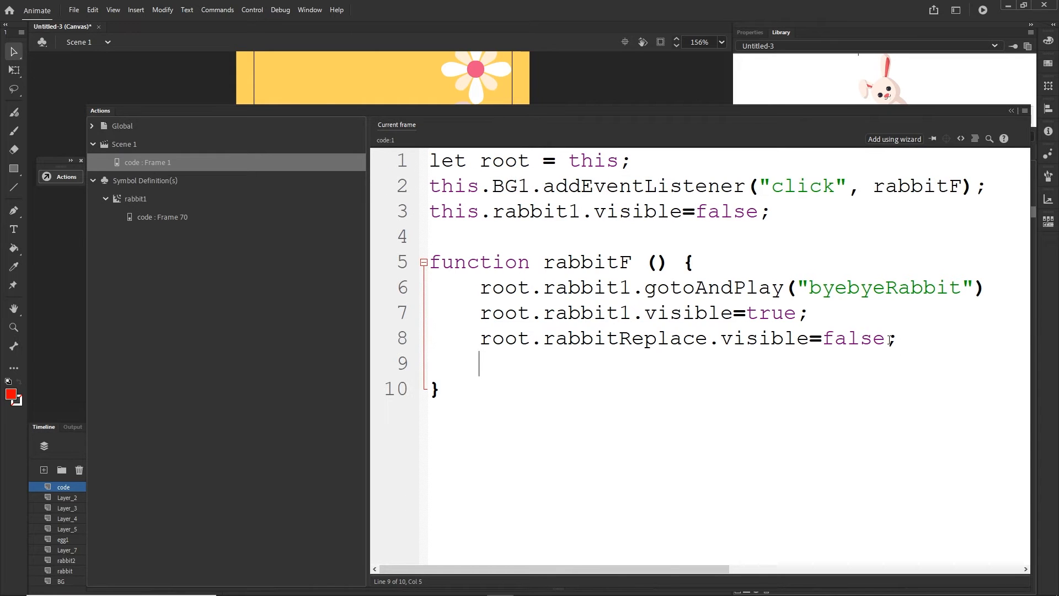
pyautogui.hotkey('ctrl', 'v')
pyautogui.doubleClick(521, 369)
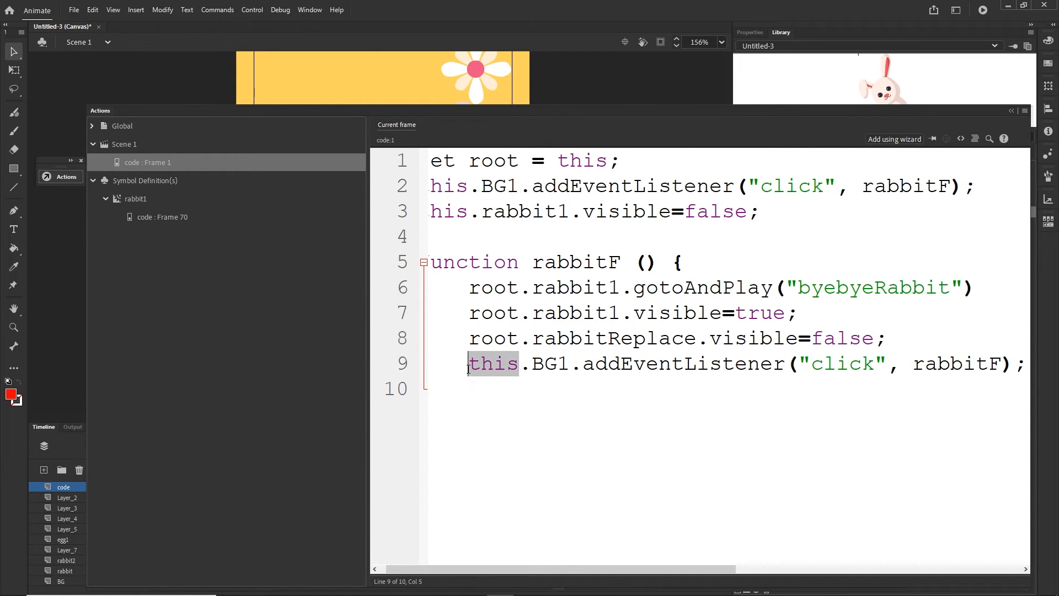
pyautogui.write('root')
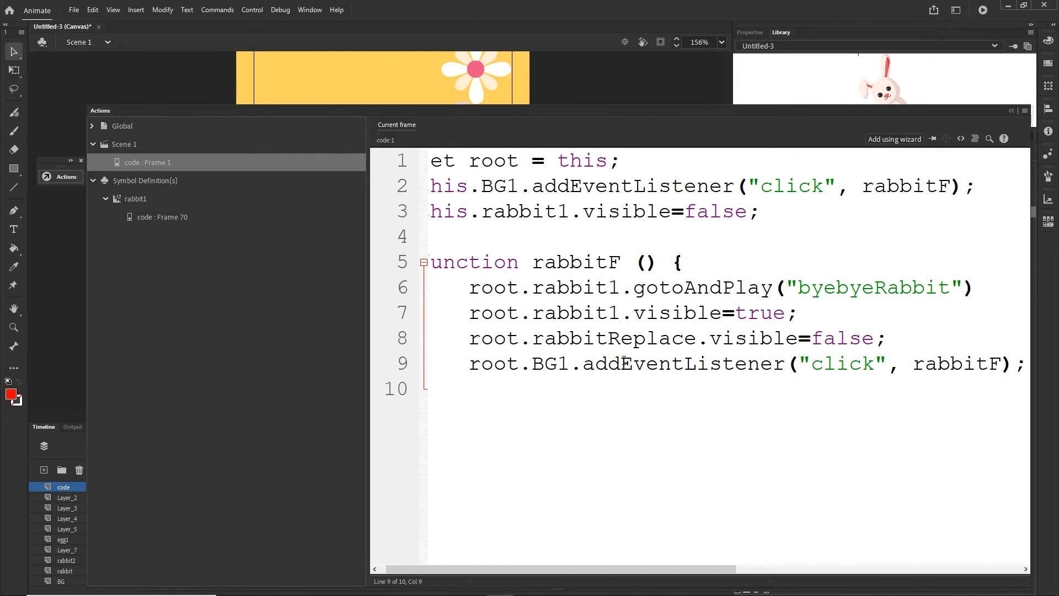
# - Change addEventListener to removeEventListener in the copied line of rabbitF
pyautogui.moveTo(621, 364); pyautogui.dragTo(584, 367)
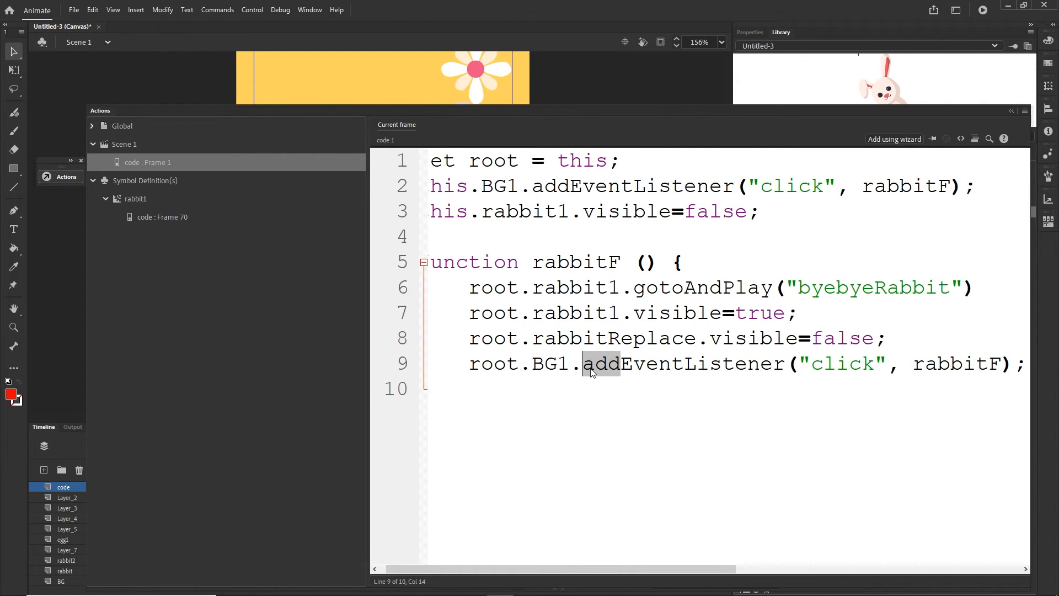
pyautogui.write('remove')
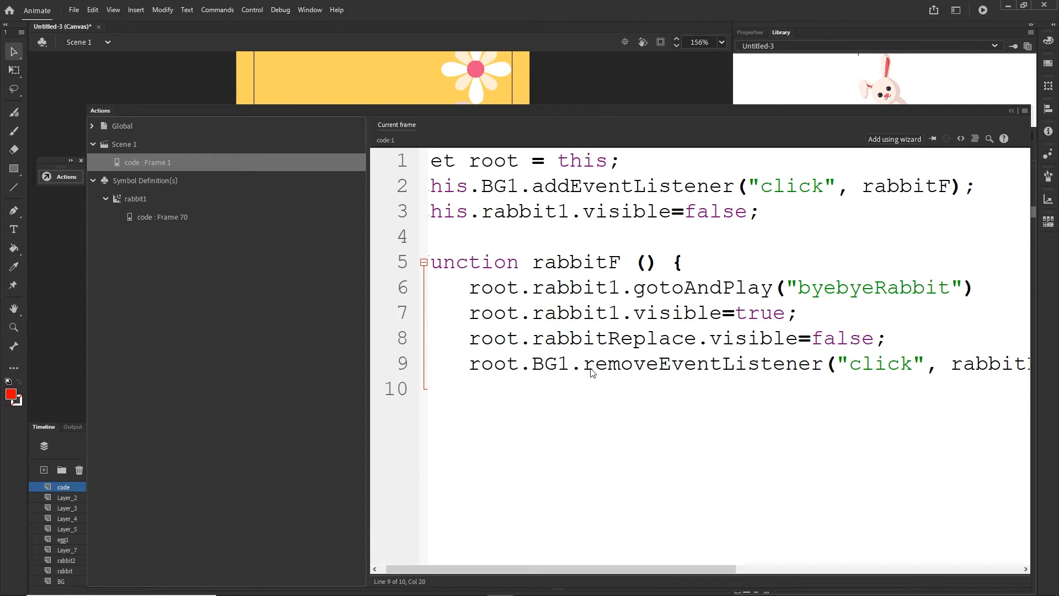
pyautogui.moveTo(620, 570); pyautogui.dragTo(674, 570)
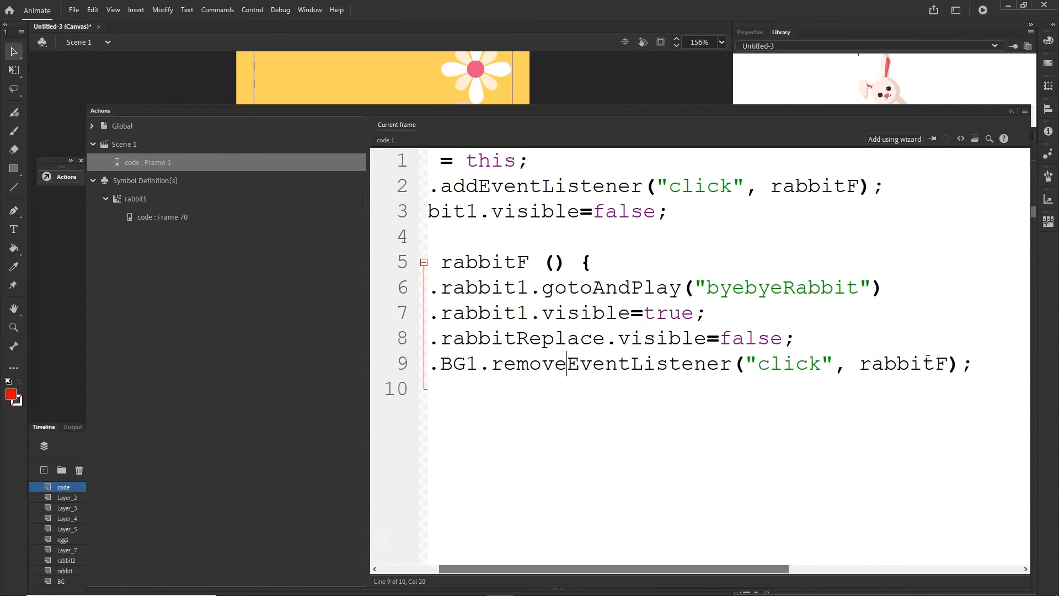
# - Test the movie twice in the browser, trying a click on the banner background
pyautogui.hotkey('ctrl', 'Return')
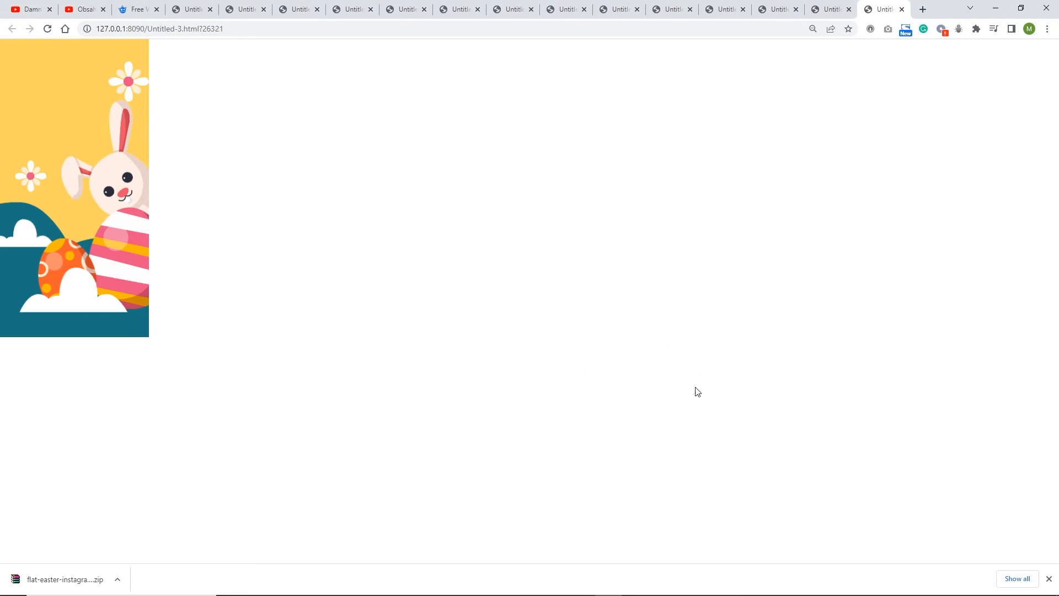
pyautogui.click(91, 120)
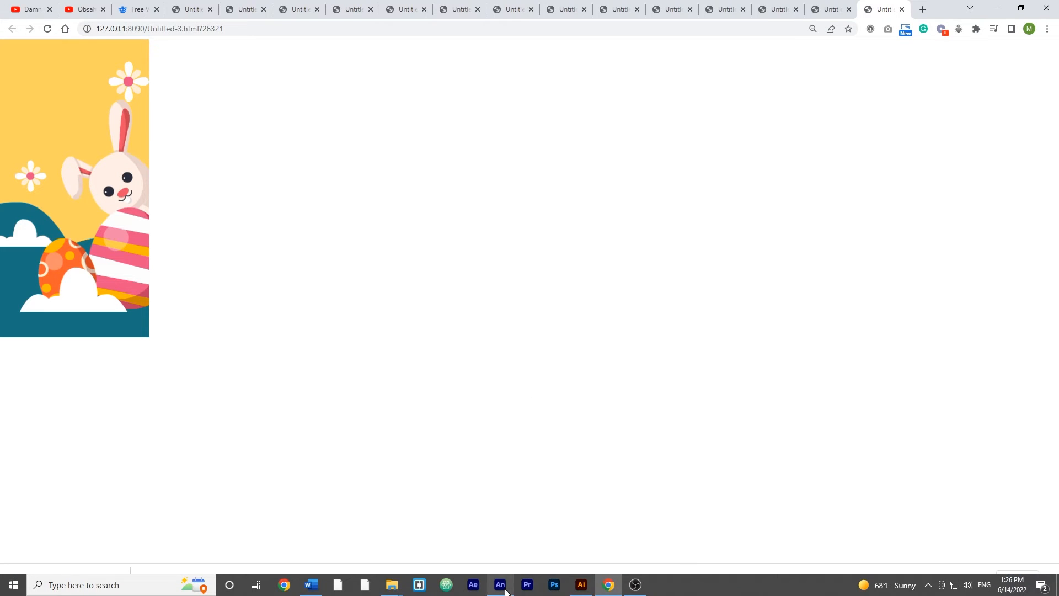
pyautogui.click(506, 591)
pyautogui.click(48, 429)
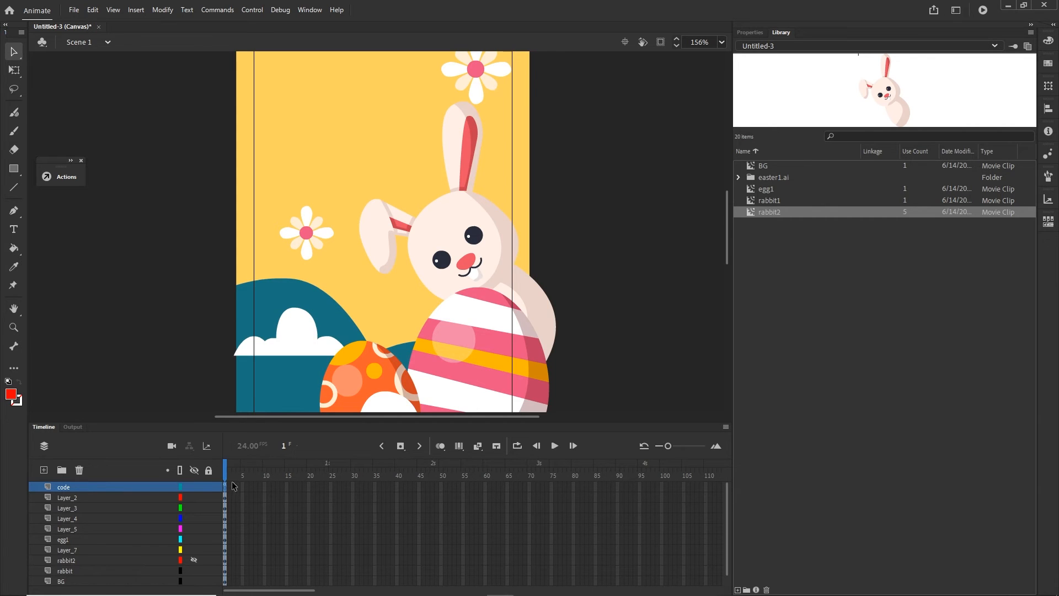
pyautogui.hotkey('ctrl', 'Return')
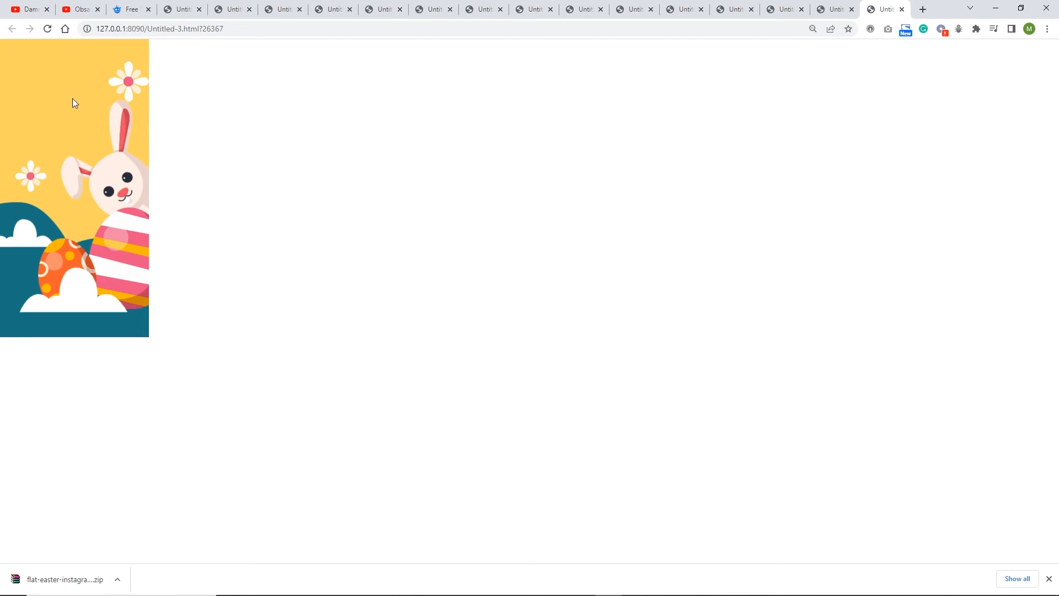
pyautogui.moveTo(510, 593)
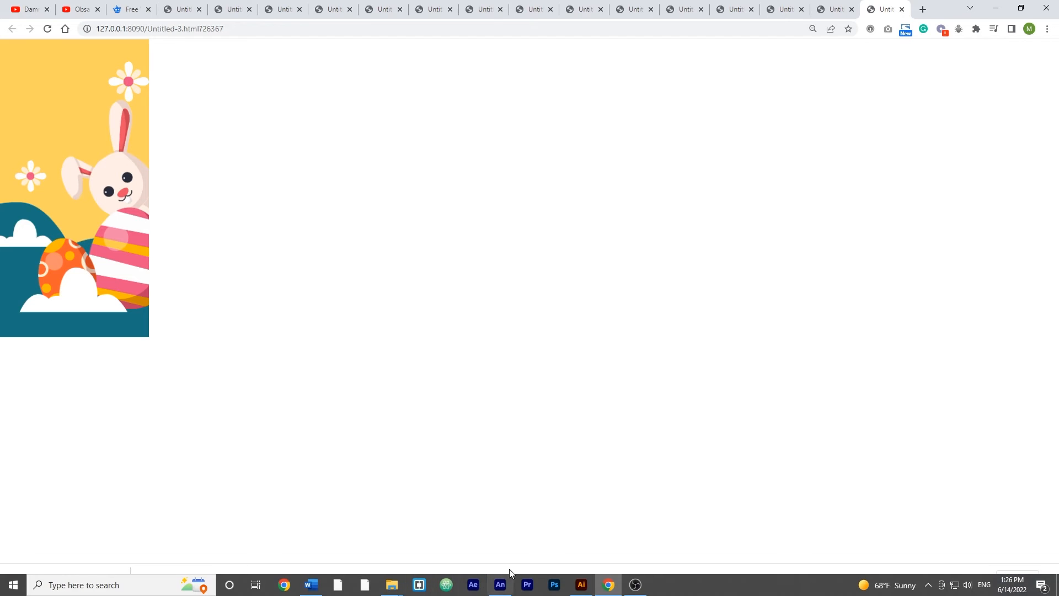
# - Return to Animate, reopen the frame 1 script of the code layer and add two new lines below the rabbitF function
pyautogui.click(500, 584)
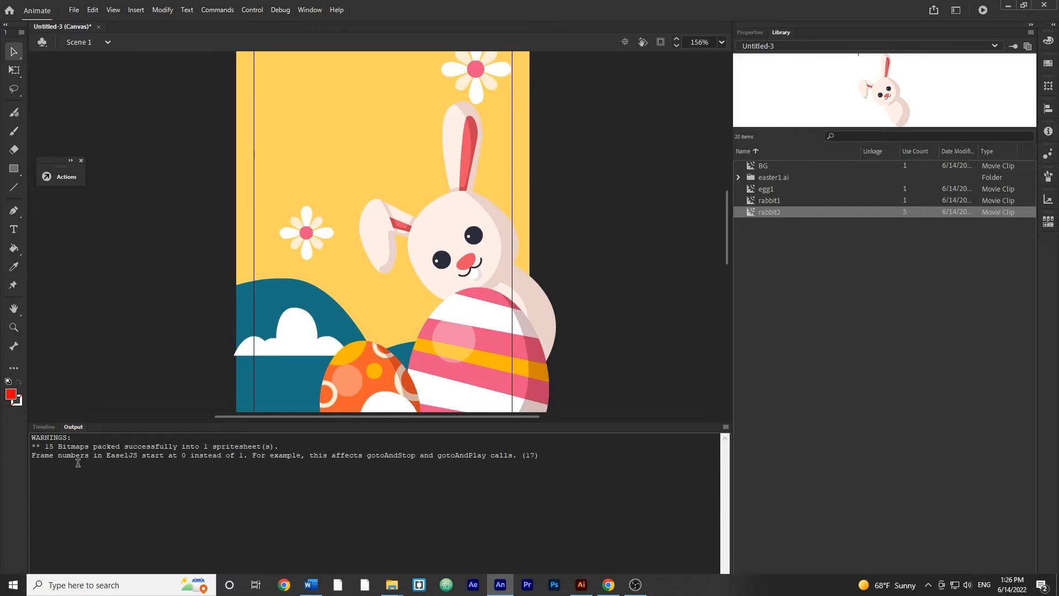
pyautogui.click(50, 428)
pyautogui.press('F9')
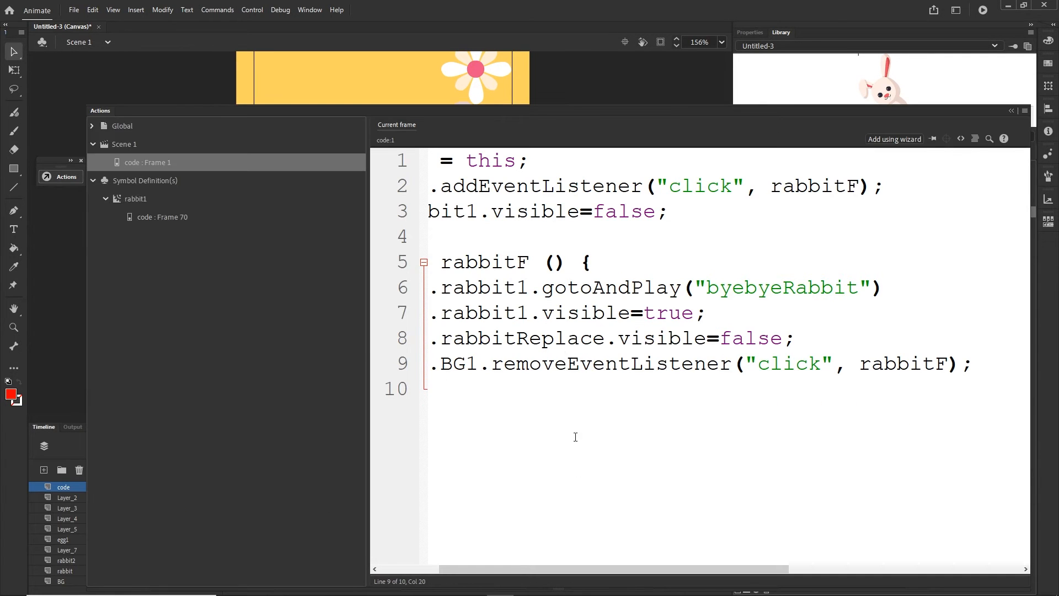
pyautogui.moveTo(580, 569); pyautogui.dragTo(444, 541)
pyautogui.click(449, 444)
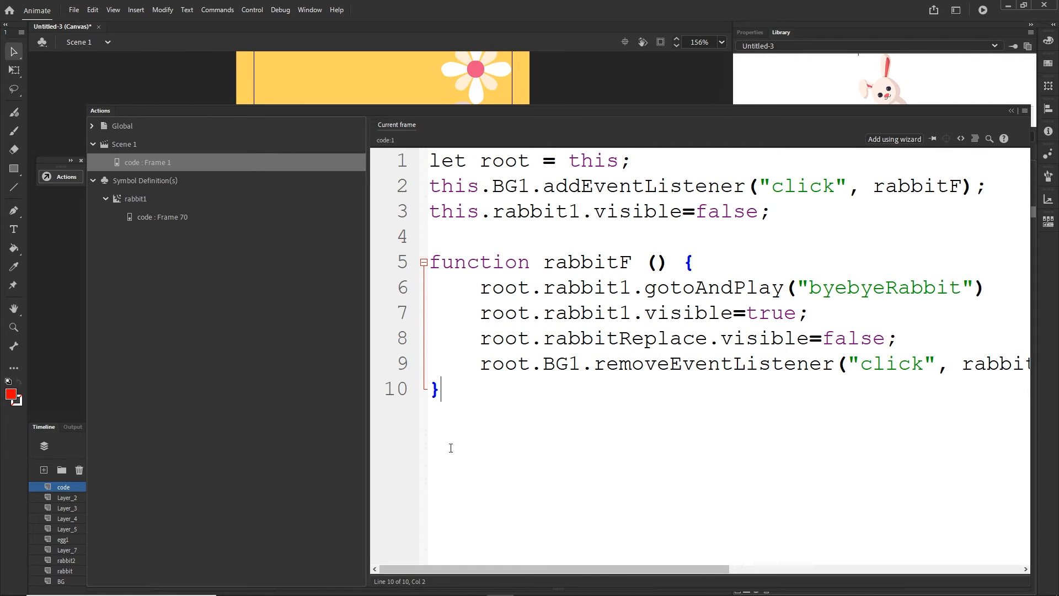
pyautogui.press('Return')
pyautogui.press('Return')
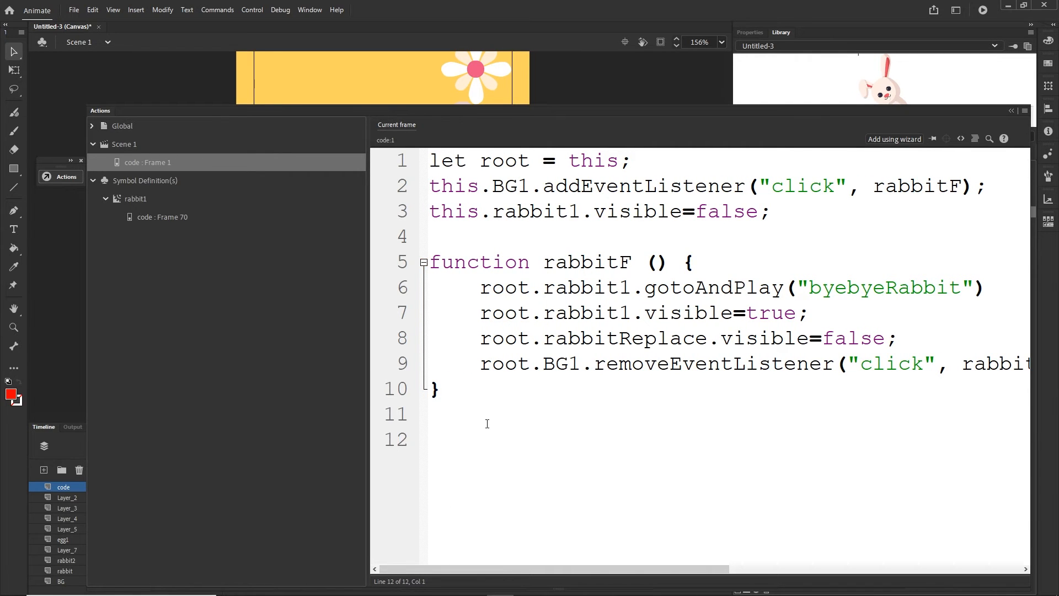
pyautogui.write('setTimeOut')
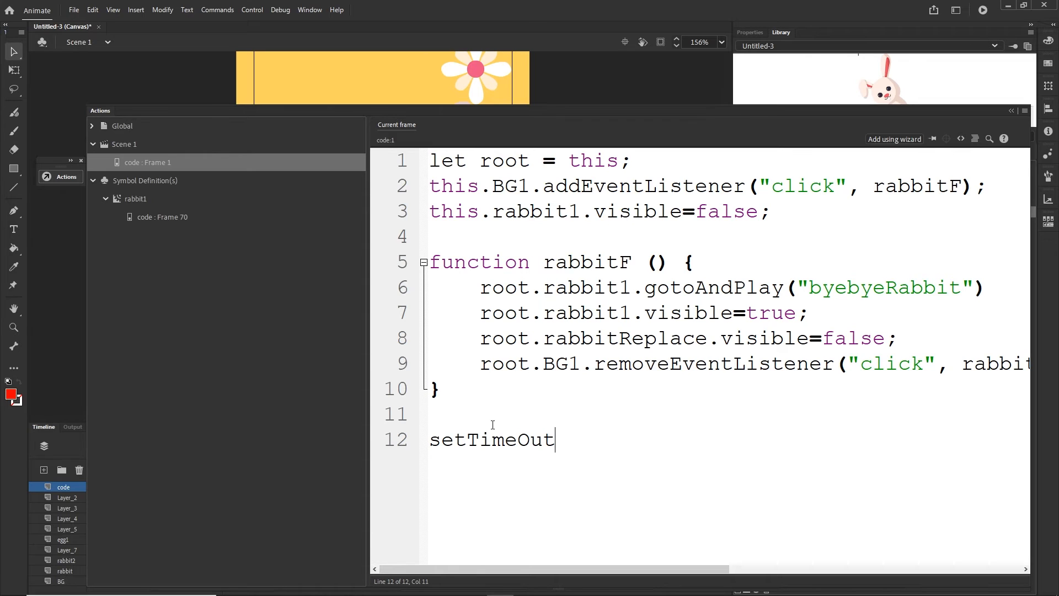
pyautogui.click(530, 439)
pyautogui.press('BackSpace')
pyautogui.write('o')
pyautogui.click(578, 447)
pyautogui.write('(function')
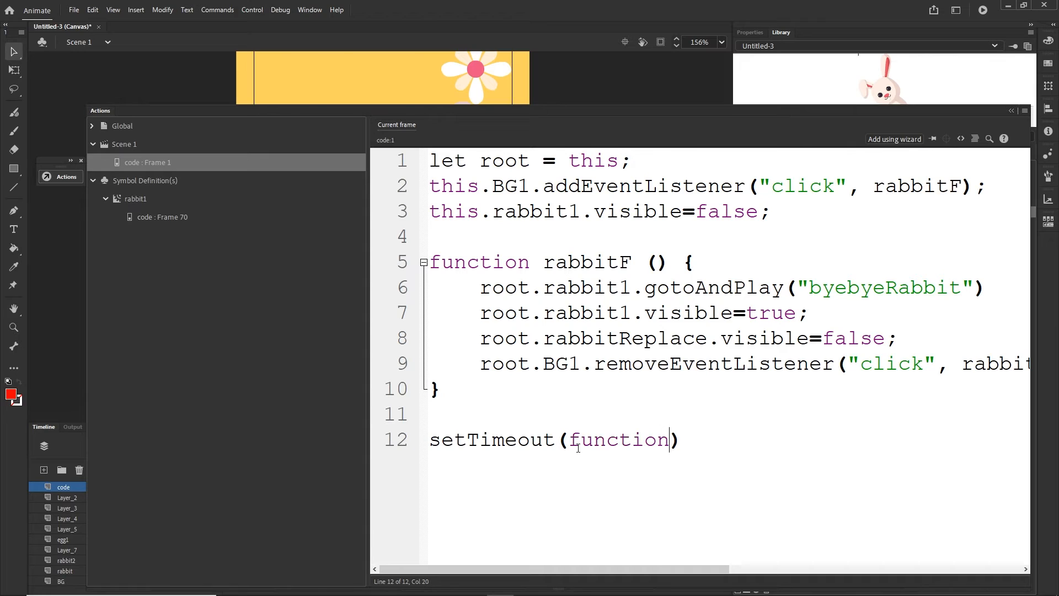
pyautogui.write('()')
pyautogui.press('Left')
pyautogui.write('{')
pyautogui.press('Return')
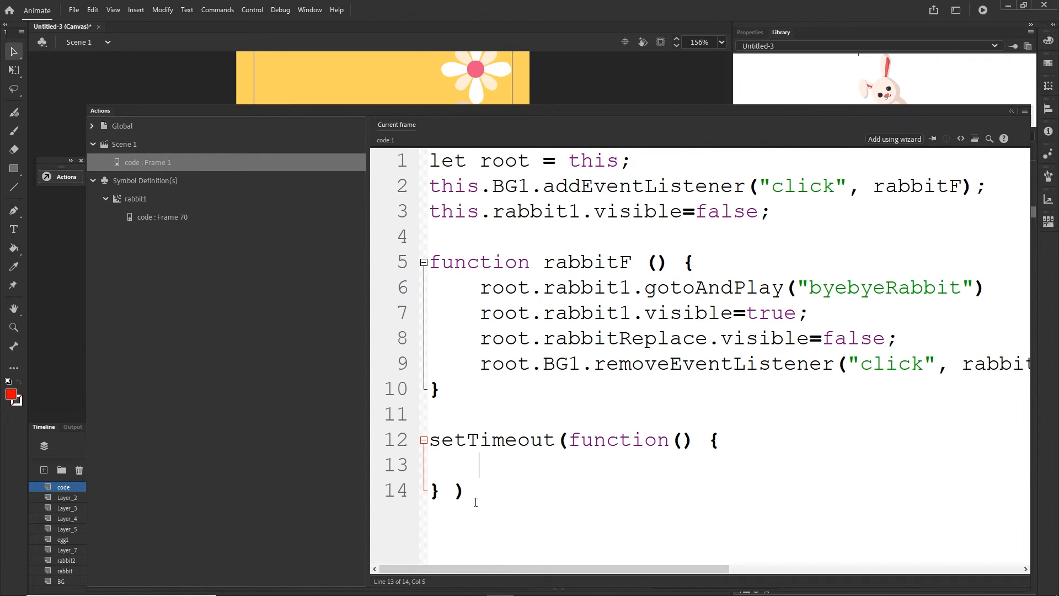
pyautogui.moveTo(475, 499); pyautogui.dragTo(430, 439)
pyautogui.press('BackSpace')
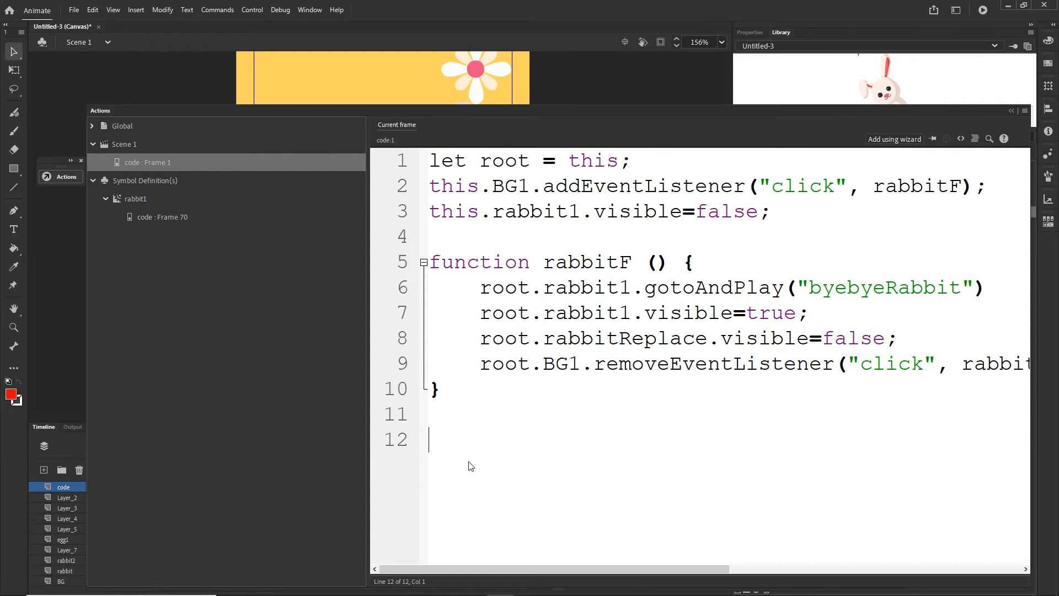
# - Start a setTimeout call on line 12, with the function keyword inside its parentheses
pyautogui.write('setTimeout')
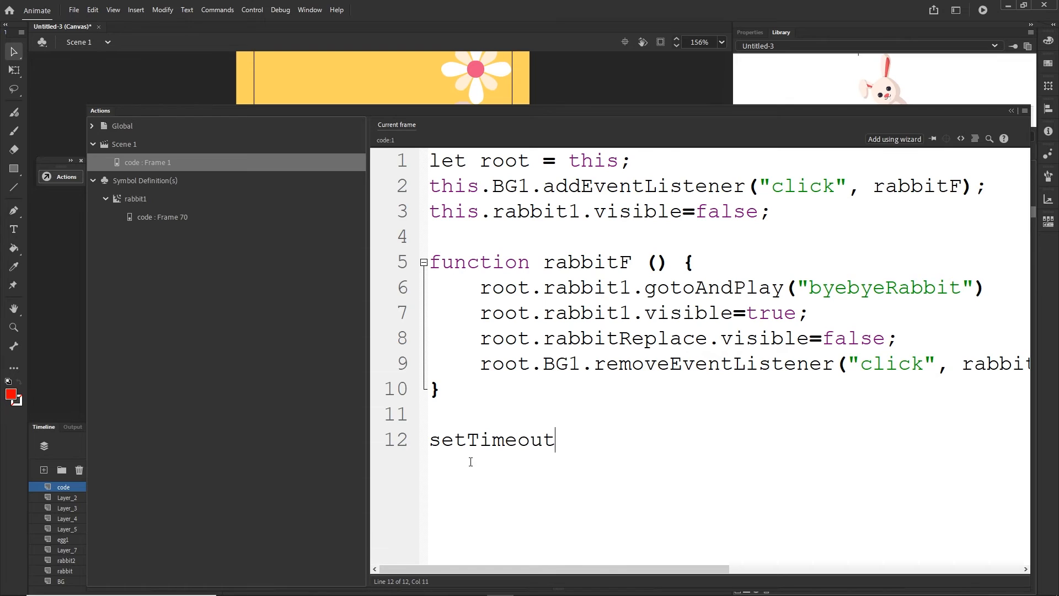
pyautogui.write('(')
pyautogui.press('Left')
pyautogui.press('Left')
pyautogui.press('Right')
pyautogui.press('Right')
pyautogui.press('BackSpace')
pyautogui.press('BackSpace')
pyautogui.press('BackSpace')
pyautogui.write('function')
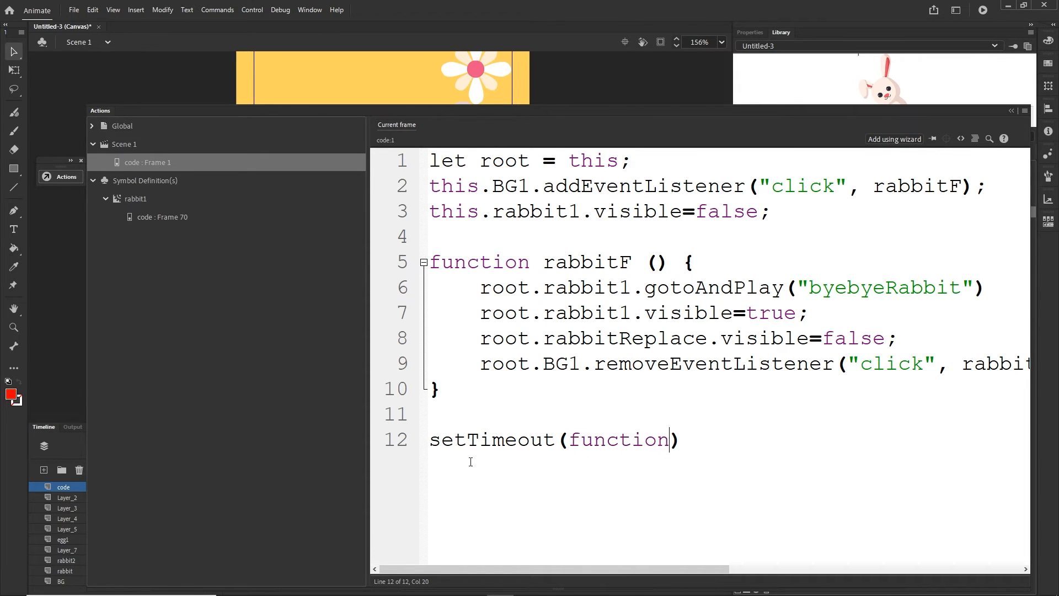
pyautogui.write('(')
# - Give the function inside setTimeout empty parentheses and an open curly-brace block with a blank line in it
pyautogui.moveTo(563, 439); pyautogui.dragTo(683, 440)
pyautogui.click(565, 439)
pyautogui.press('Left')
pyautogui.click(699, 440)
pyautogui.press('Left')
pyautogui.press('Left')
pyautogui.write('{')
pyautogui.press('Return')
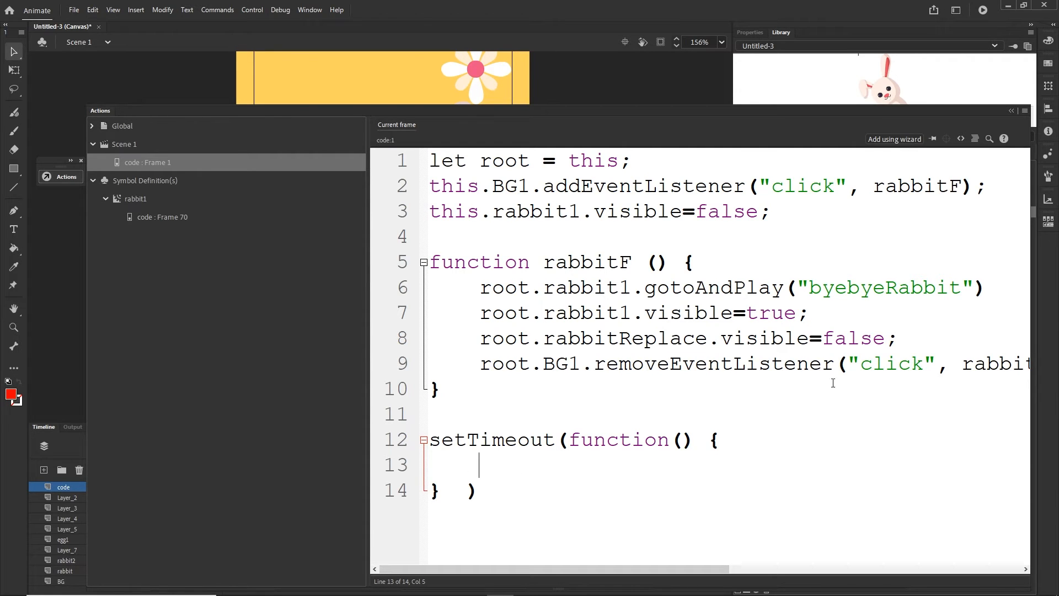
# - Copy the BG1 addEventListener click line into the setTimeout function body and replace its this with root
pyautogui.moveTo(989, 192); pyautogui.dragTo(438, 187)
pyautogui.hotkey('ctrl', 'c')
pyautogui.click(479, 468)
pyautogui.hotkey('ctrl', 'v')
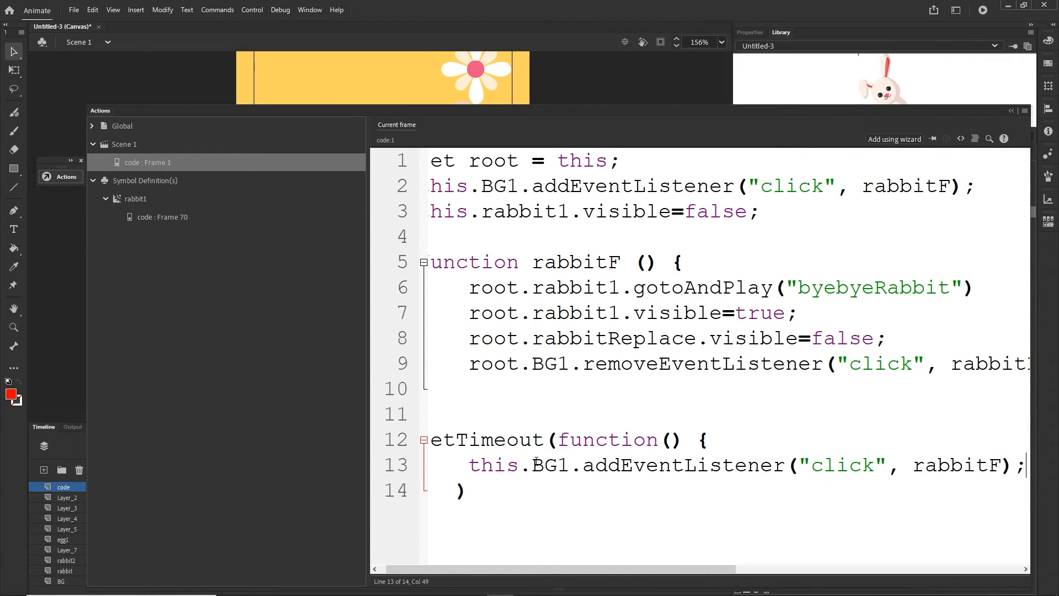
pyautogui.moveTo(519, 469); pyautogui.dragTo(468, 469)
pyautogui.write('root')
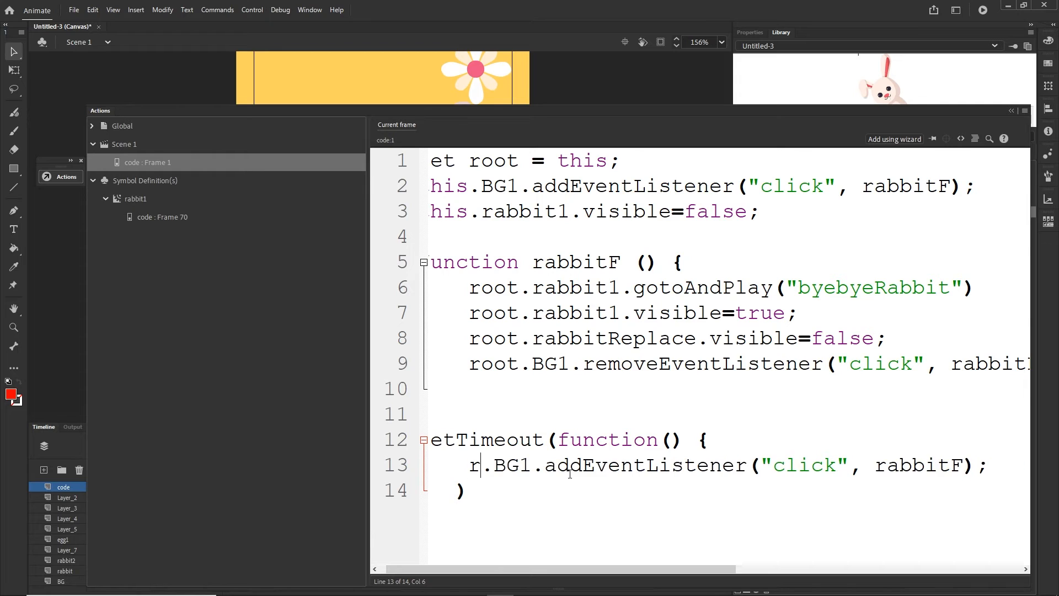
pyautogui.moveTo(523, 568); pyautogui.dragTo(516, 568)
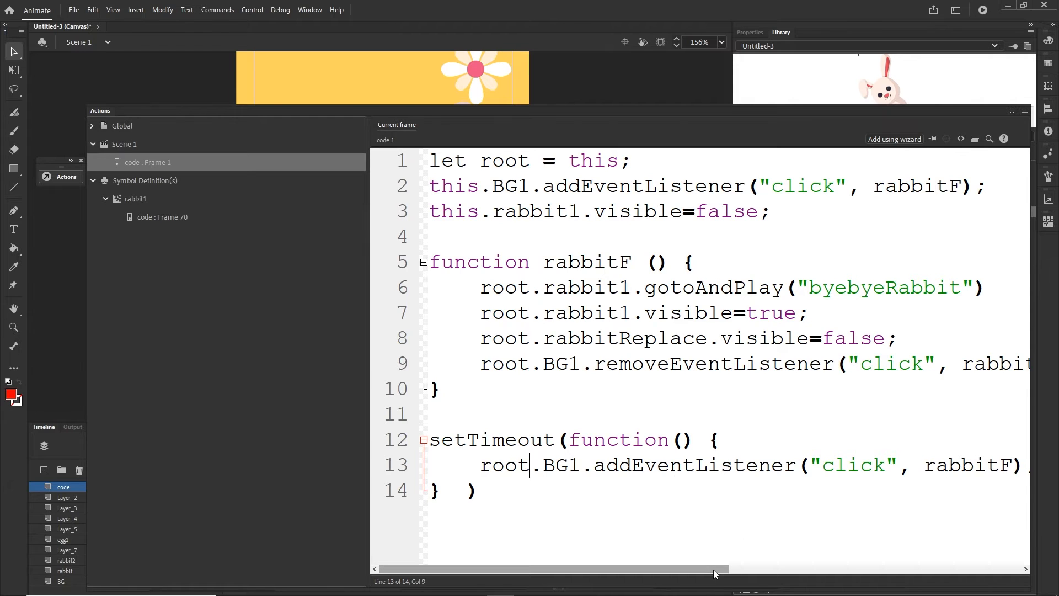
pyautogui.moveTo(713, 569)
pyautogui.mouseDown()
pyautogui.moveTo(754, 569)
pyautogui.moveTo(693, 564)
pyautogui.mouseUp()
# - Add a delay of 2000 after the setTimeout function's closing brace and close the script editor
pyautogui.click(441, 491)
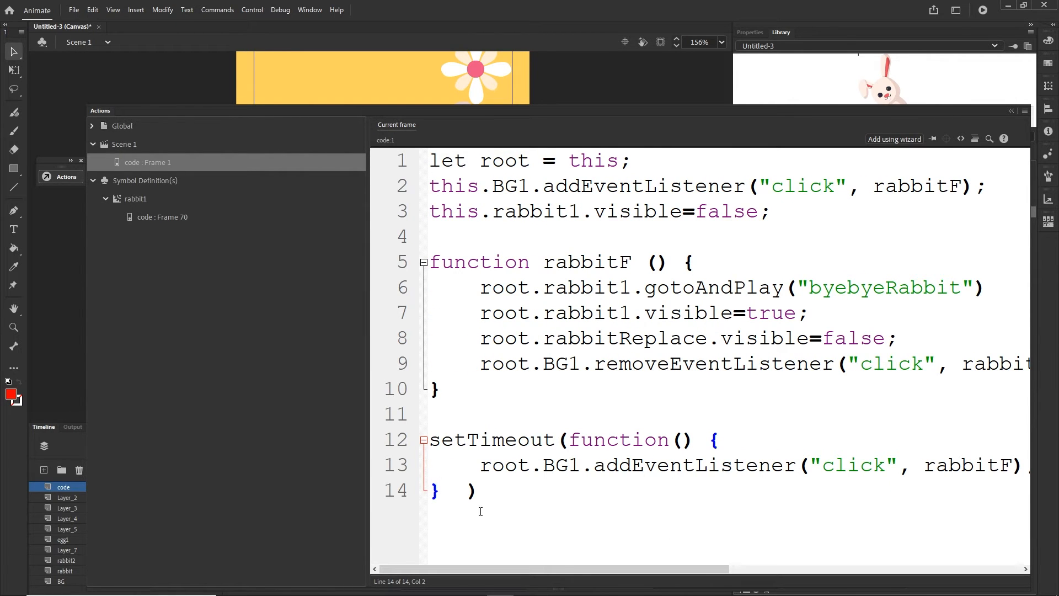
pyautogui.write(',2000')
pyautogui.click(1011, 111)
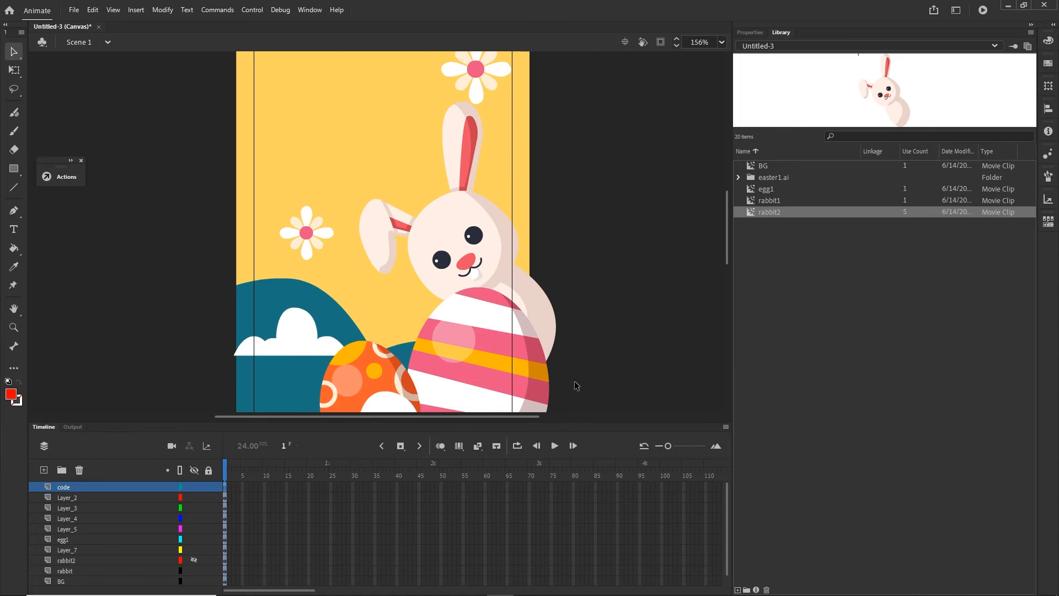
# - Open the rabbit1 movie clip, check how long its animation runs on the timeline, and return to Scene 1
pyautogui.doubleClick(504, 244)
pyautogui.moveTo(506, 477); pyautogui.dragTo(530, 475)
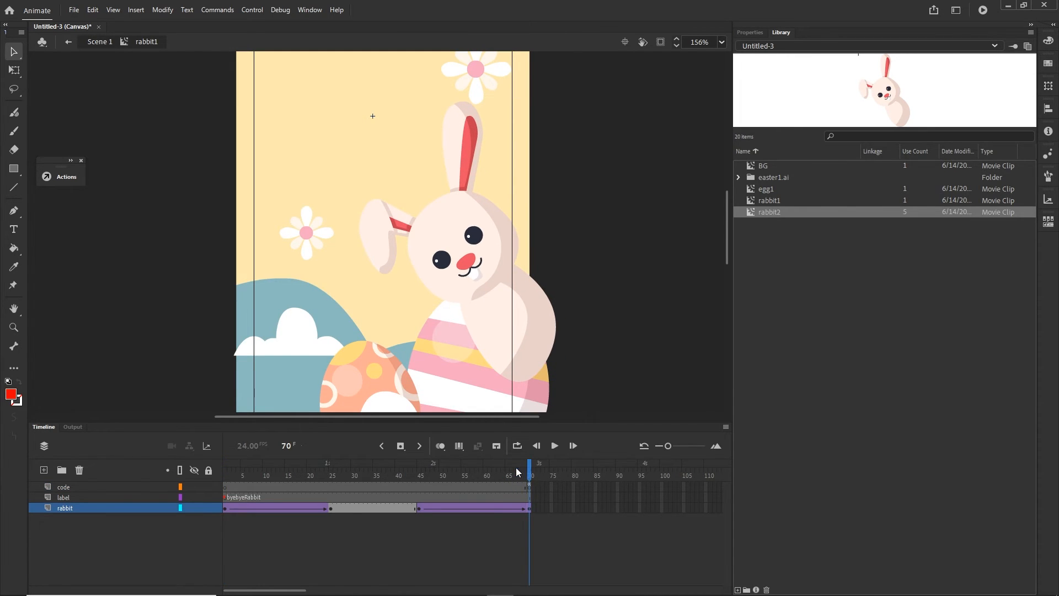
pyautogui.click(516, 470)
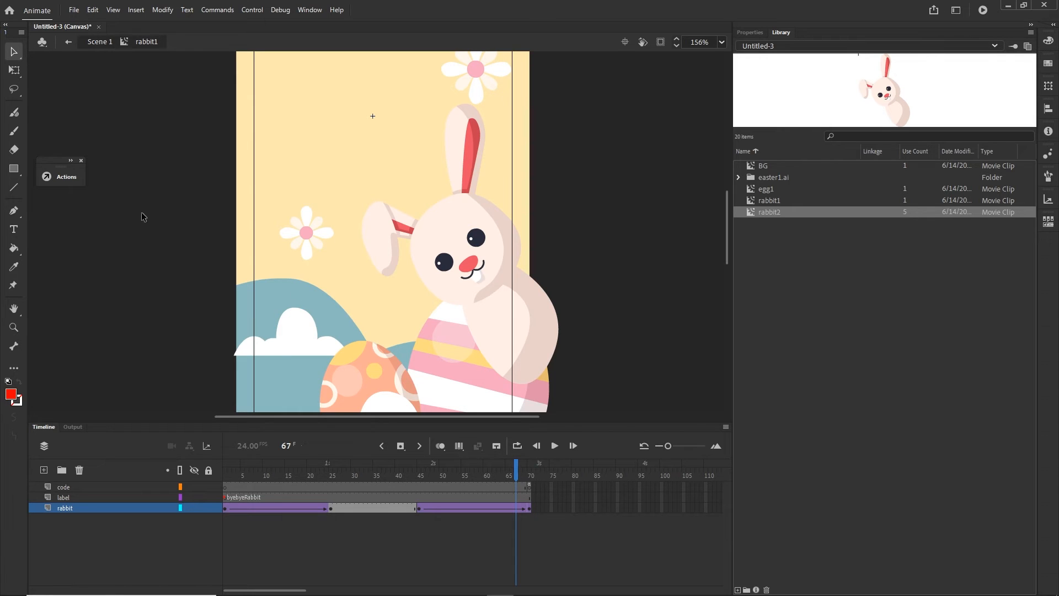
pyautogui.click(99, 42)
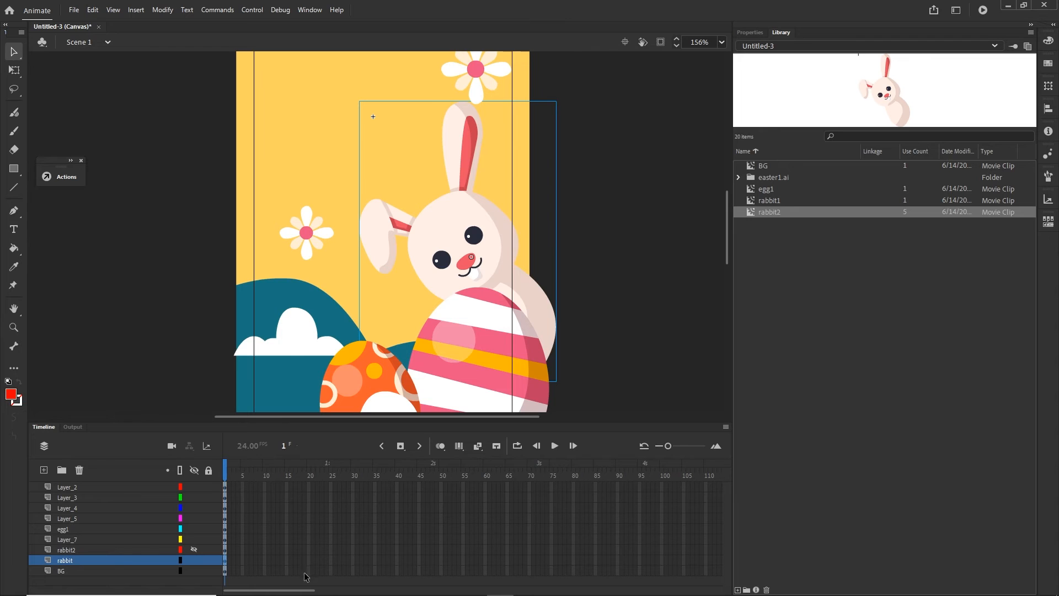
pyautogui.scroll(1, 221, 526)
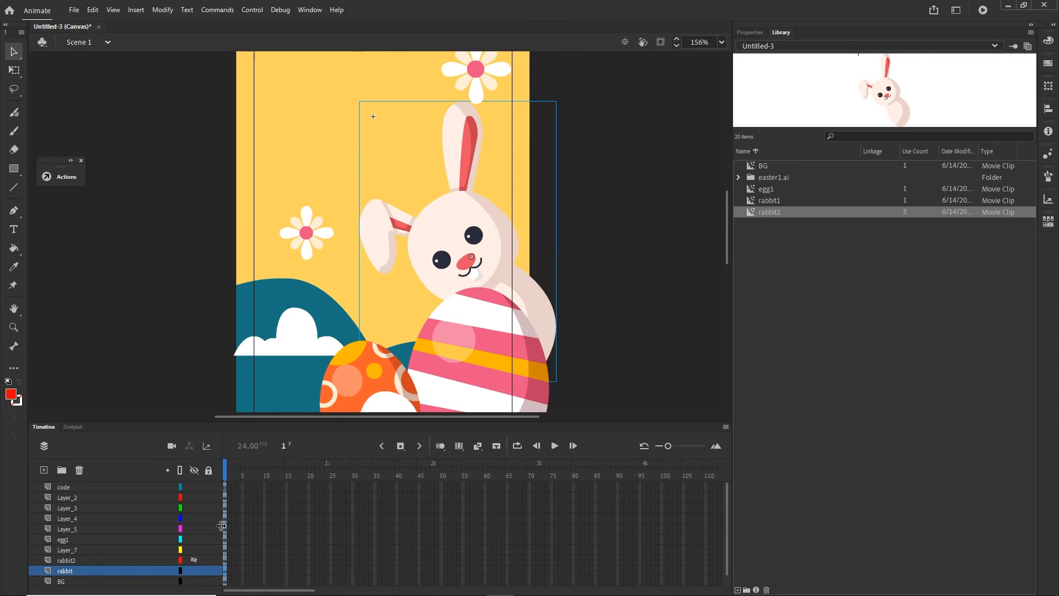
# - Reopen the frame 1 script of the code layer and set the setTimeout delay to 3000
pyautogui.click(229, 487)
pyautogui.press('F9')
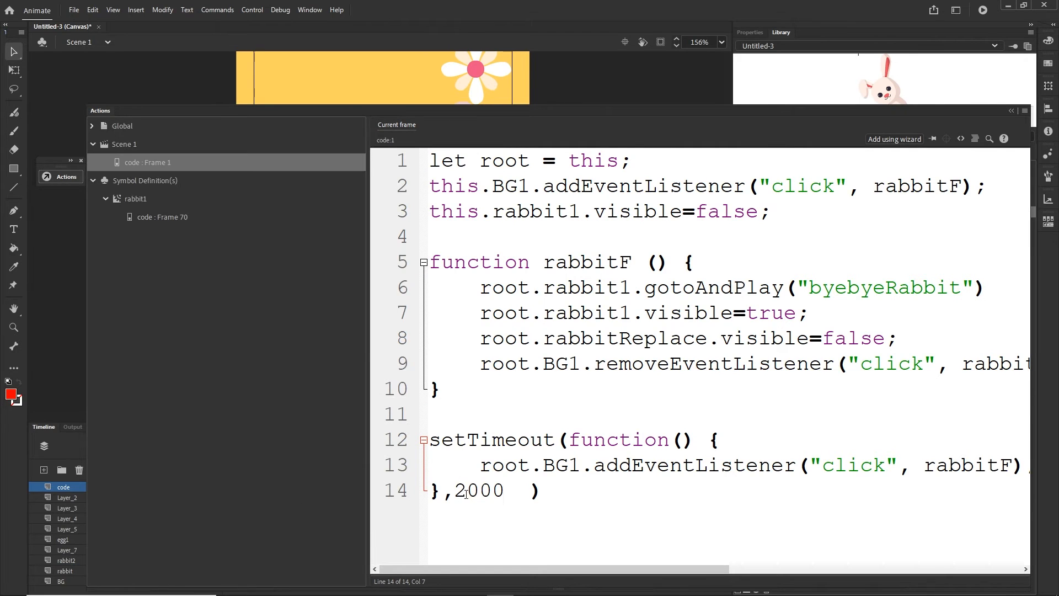
pyautogui.press('BackSpace')
pyautogui.write('3')
# - Move the whole setTimeout block inside rabbitF, directly below the removeEventListener line
pyautogui.moveTo(549, 499); pyautogui.dragTo(433, 447)
pyautogui.hotkey('ctrl', 'c')
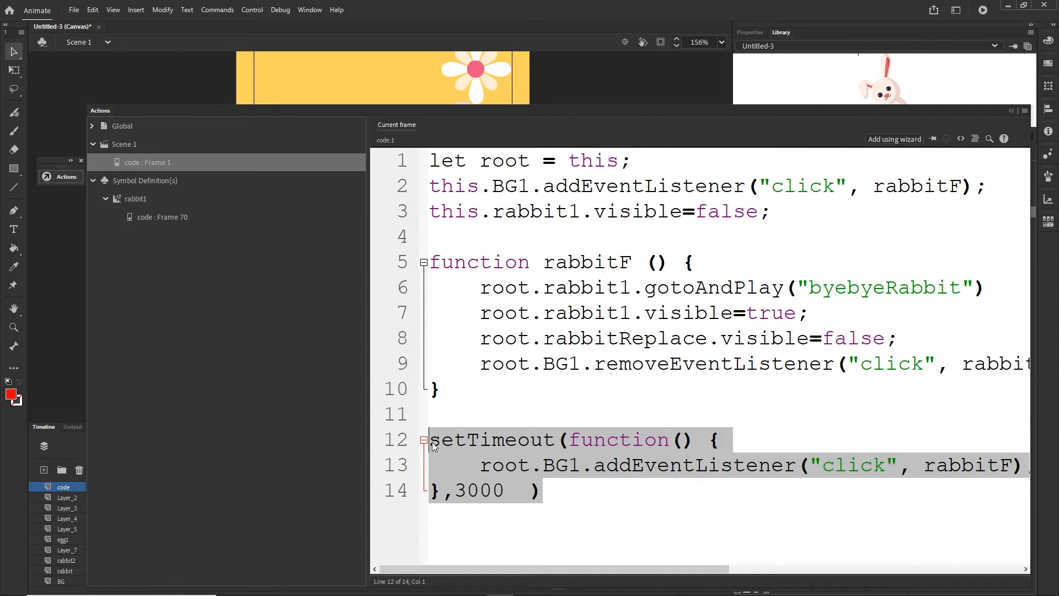
pyautogui.press('BackSpace')
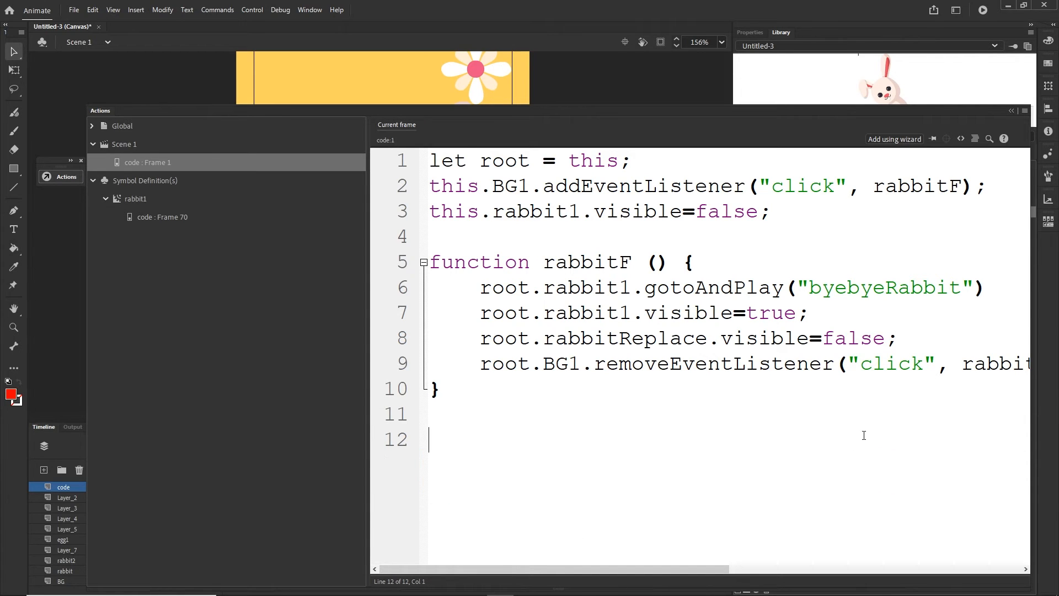
pyautogui.moveTo(680, 568); pyautogui.dragTo(742, 568)
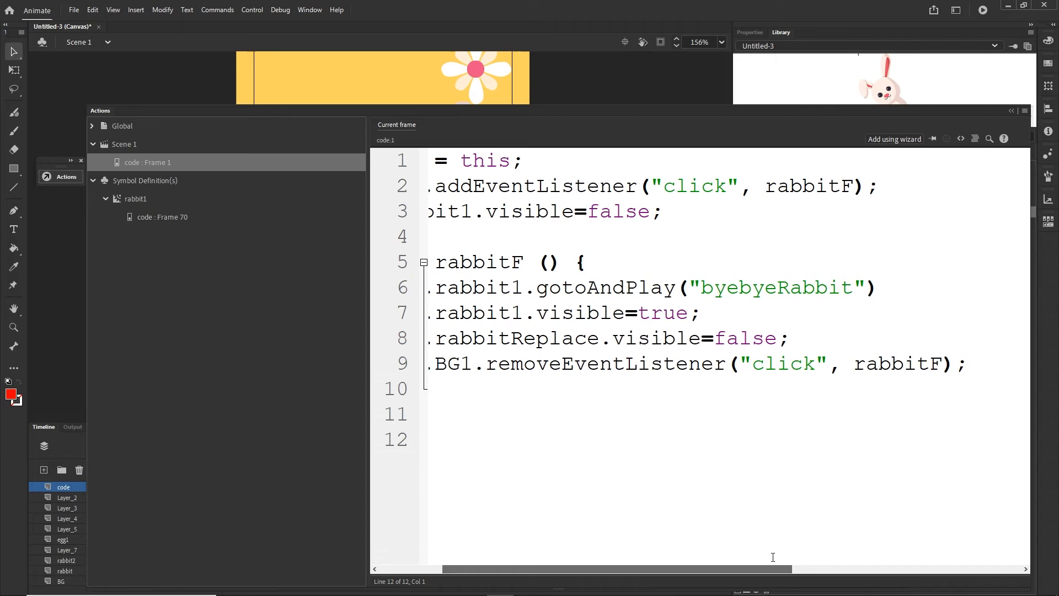
pyautogui.click(970, 375)
pyautogui.press('Return')
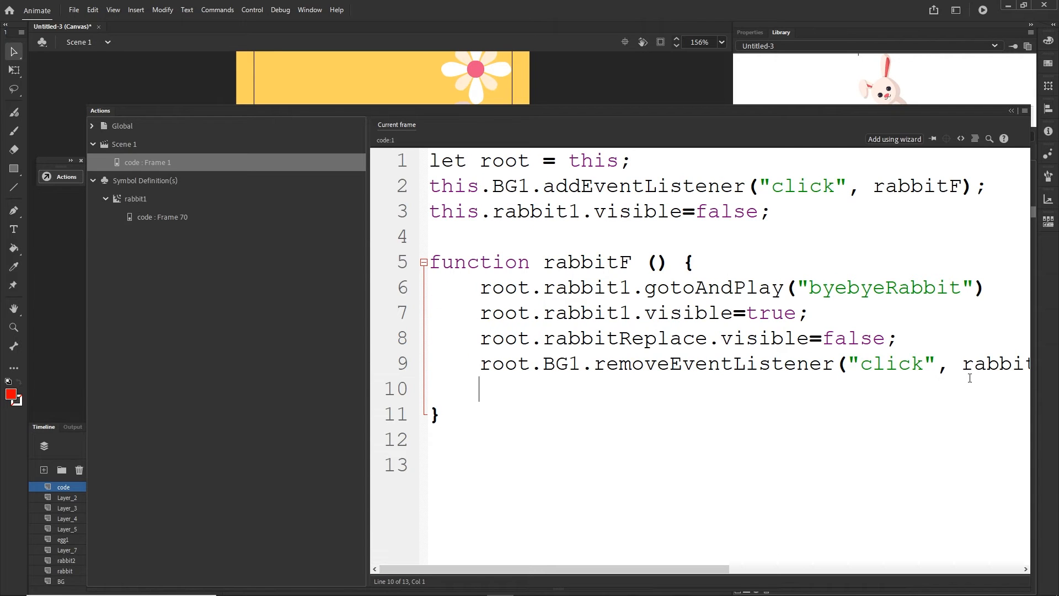
pyautogui.hotkey('ctrl', 'v')
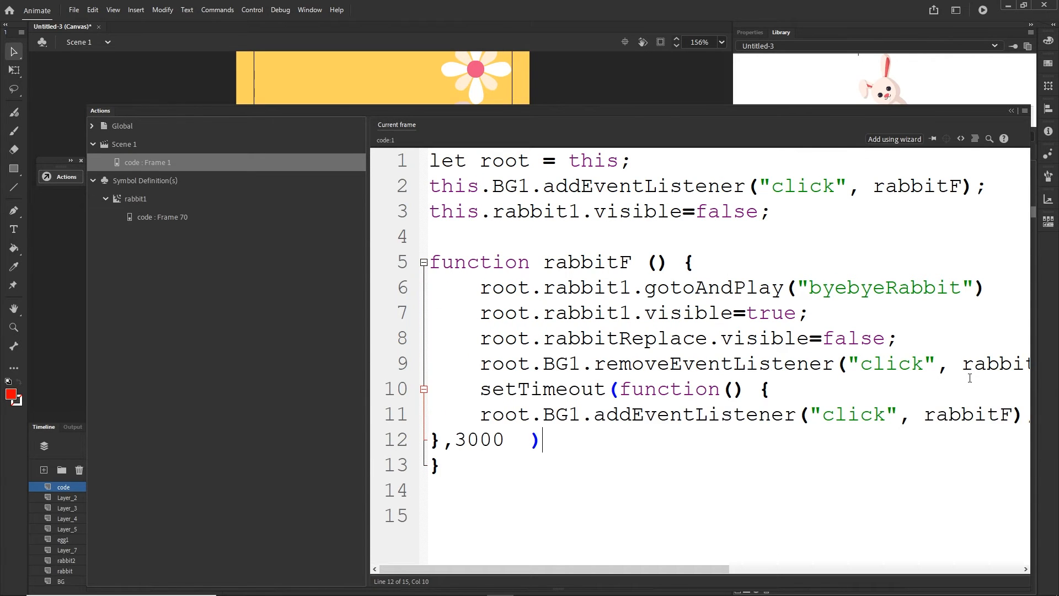
# - Test the movie in the browser, then return to Animate and close the script editor
pyautogui.hotkey('ctrl', 'Return')
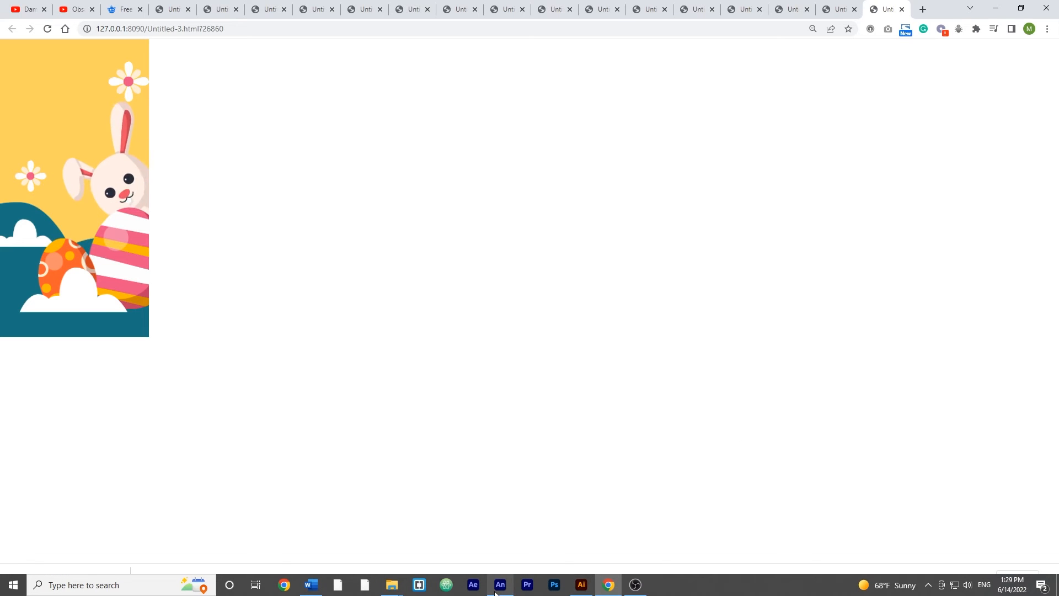
pyautogui.click(500, 593)
pyautogui.click(43, 426)
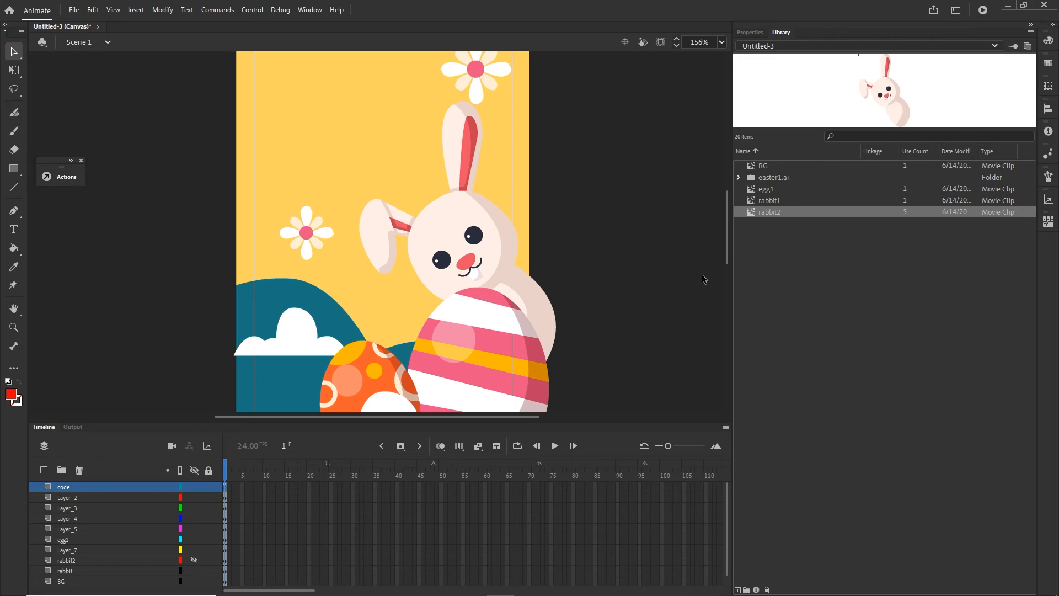
# - Open the egg1 movie clip and convert the striped egg inside it to a movie clip symbol named egg2
pyautogui.moveTo(725, 250); pyautogui.dragTo(726, 270)
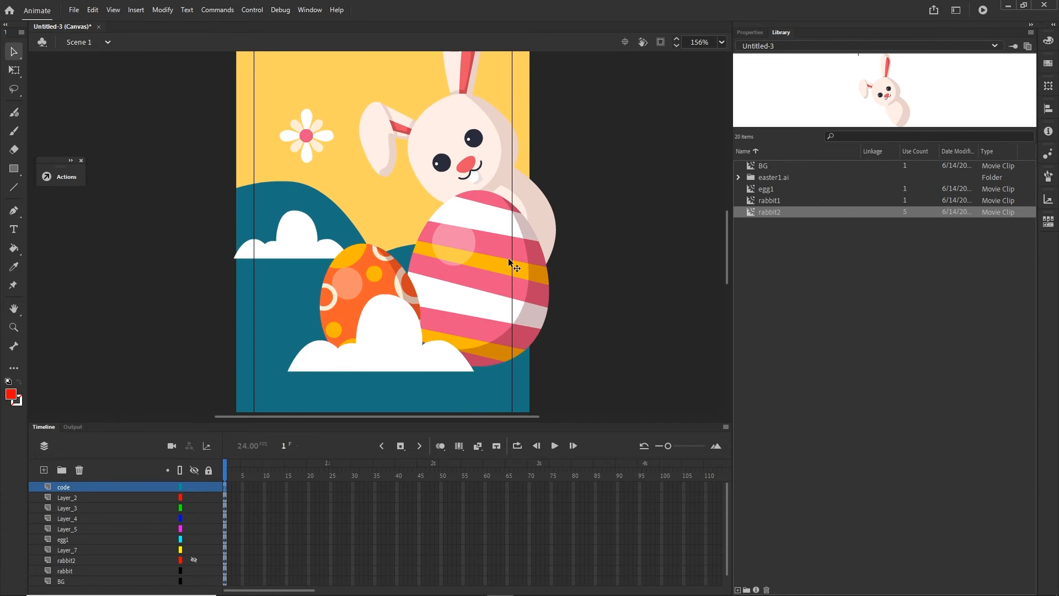
pyautogui.click(490, 265)
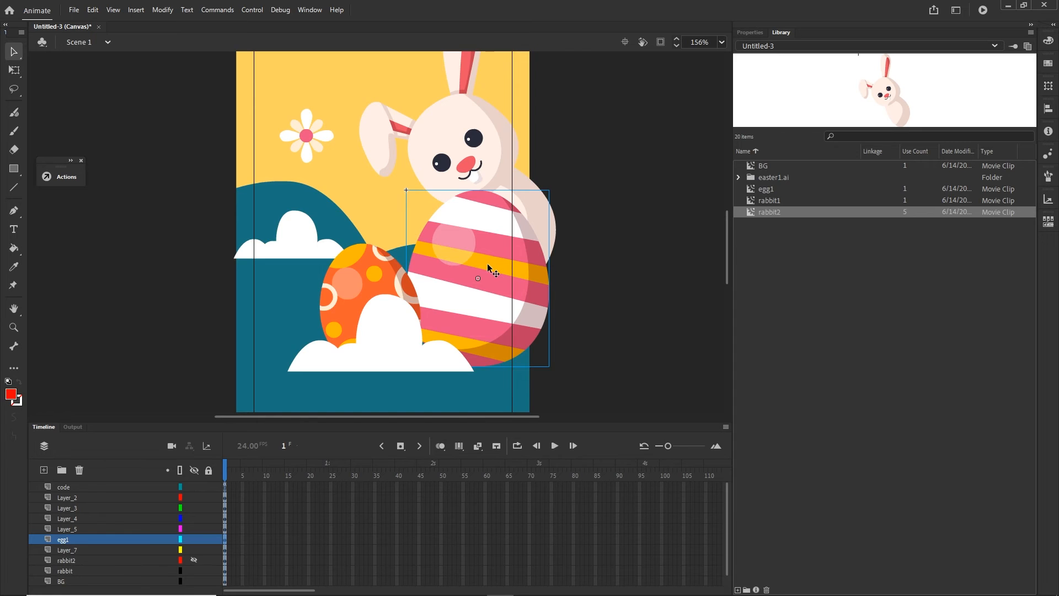
pyautogui.doubleClick(489, 269)
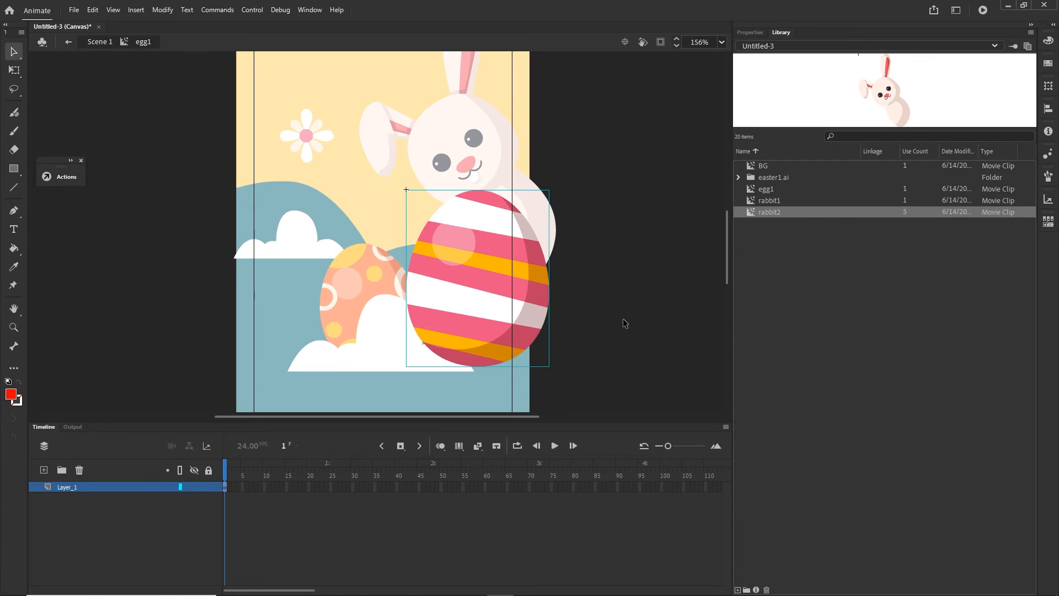
pyautogui.click(750, 32)
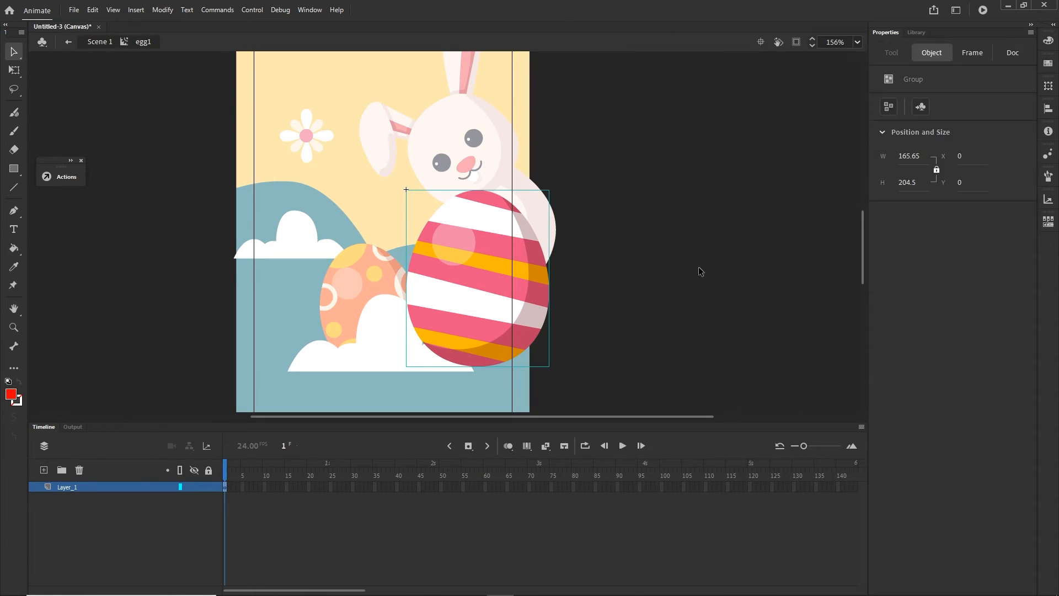
pyautogui.click(561, 283)
pyautogui.click(510, 292)
pyautogui.press('F8')
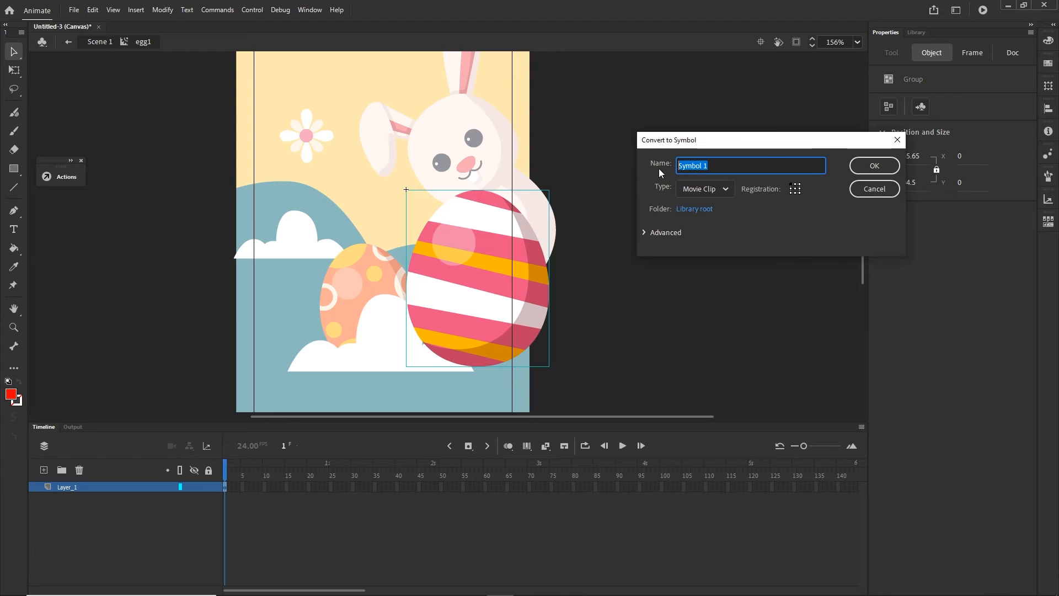
pyautogui.write('egg2')
pyautogui.click(874, 166)
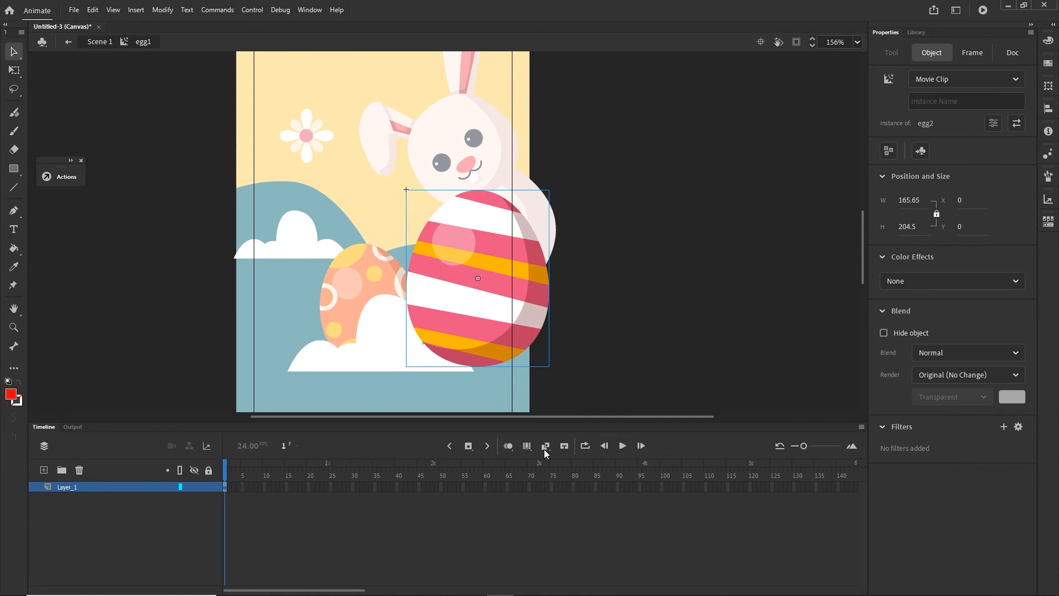
# - Insert a keyframe at frame 25 of egg1 and move the striped egg straight down below the banner
pyautogui.click(926, 33)
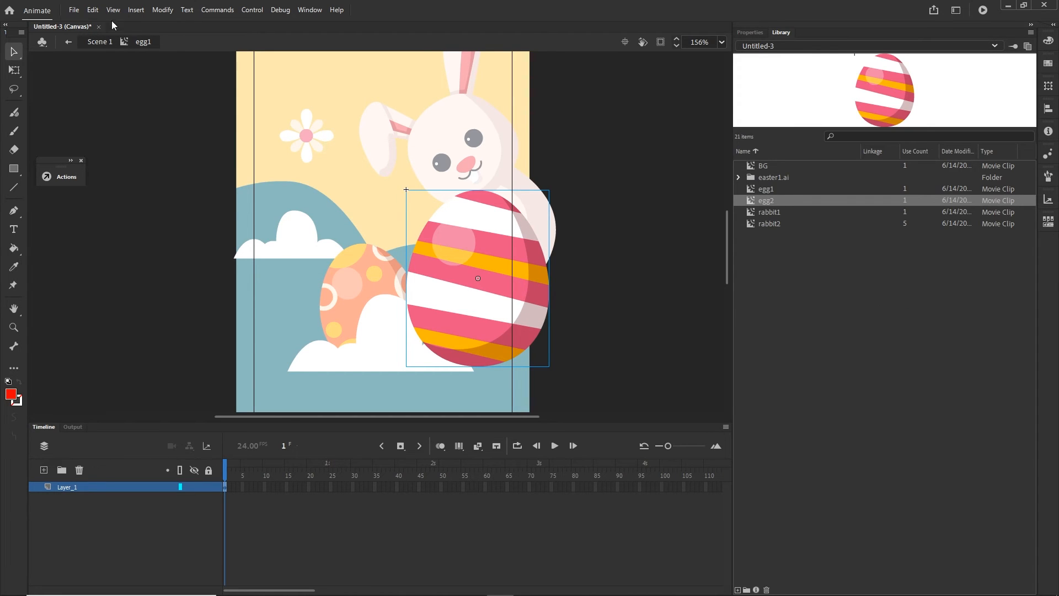
pyautogui.click(626, 317)
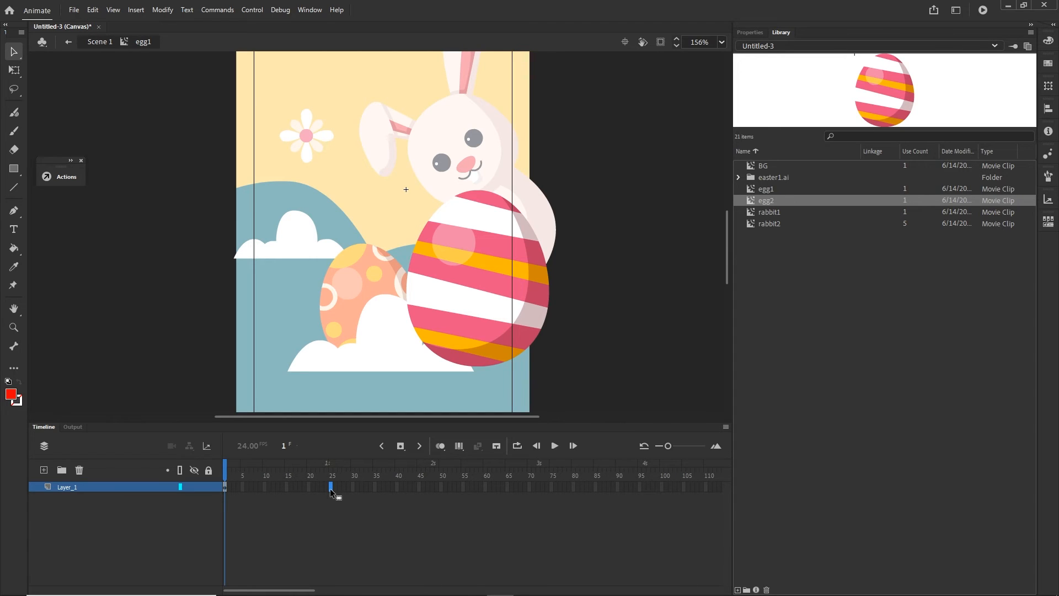
pyautogui.press('F6')
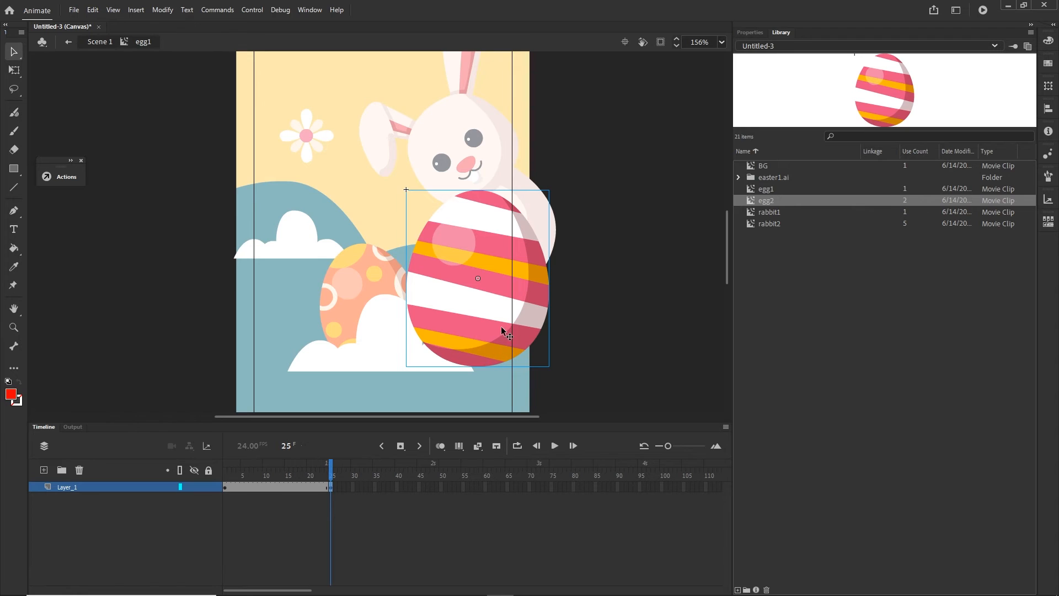
pyautogui.moveTo(629, 314); pyautogui.dragTo(634, 239)
pyautogui.hotkey('shift', 'Down')
pyautogui.hotkey('shift', 'Down')
pyautogui.hotkey('shift', 'Down')
pyautogui.hotkey('shift', 'Down')
pyautogui.hotkey('shift', 'Down')
pyautogui.hotkey('shift', 'Down')
pyautogui.hotkey('shift', 'Down')
pyautogui.hotkey('shift', 'Down')
pyautogui.hotkey('shift', 'Down')
pyautogui.hotkey('shift', 'Down')
pyautogui.hotkey('shift', 'Down')
pyautogui.hotkey('shift', 'Down')
pyautogui.hotkey('shift', 'Down')
pyautogui.hotkey('shift', 'Down')
pyautogui.hotkey('shift', 'Down')
pyautogui.hotkey('shift', 'Down')
pyautogui.hotkey('shift', 'Down')
pyautogui.hotkey('shift', 'Down')
pyautogui.hotkey('shift', 'Down')
pyautogui.hotkey('shift', 'Down')
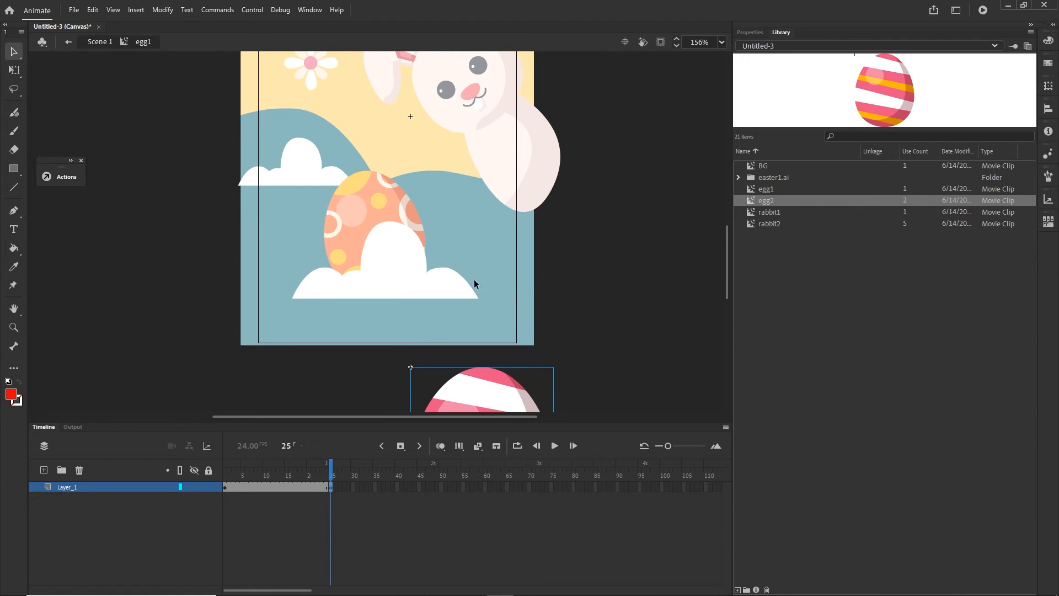
# - Insert a keyframe at frame 50 of Layer_1 and place a copy of the frame 1 keyframe at frame 70
pyautogui.click(441, 486)
pyautogui.press('F6')
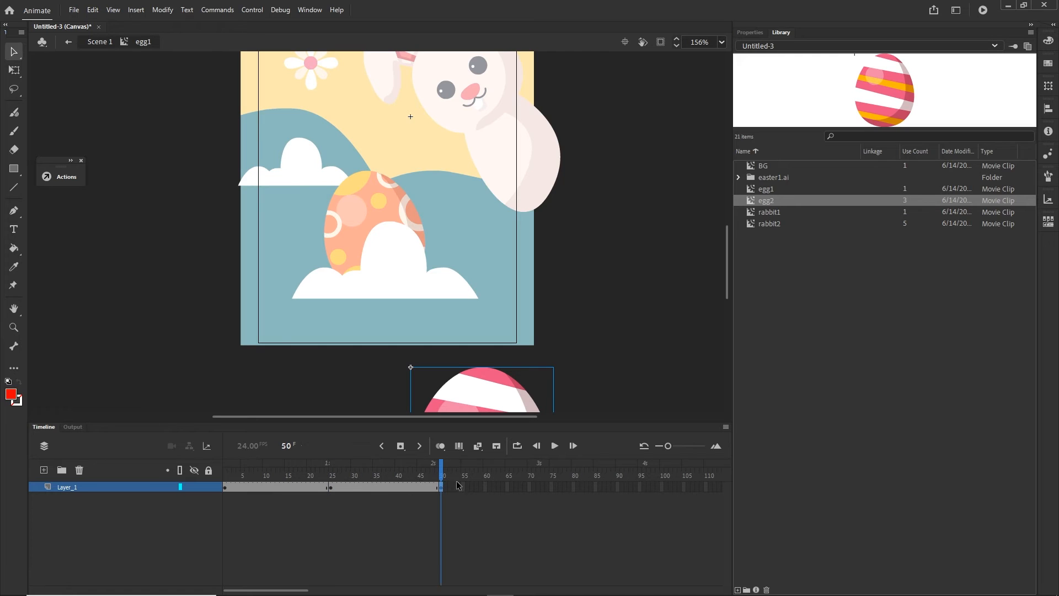
pyautogui.click(529, 487)
pyautogui.click(225, 487)
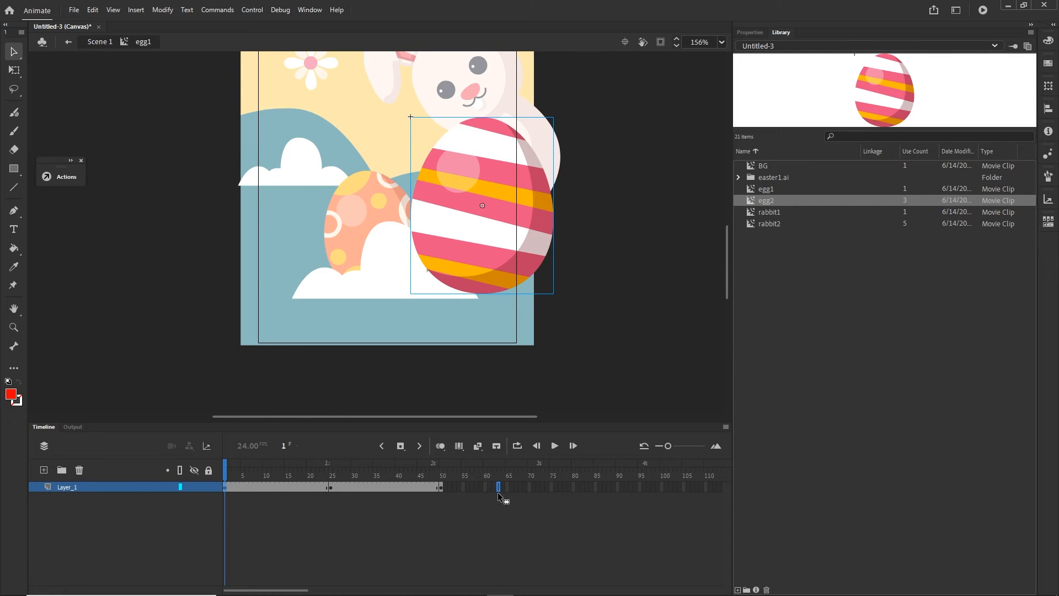
pyautogui.press('F6')
pyautogui.click(302, 523)
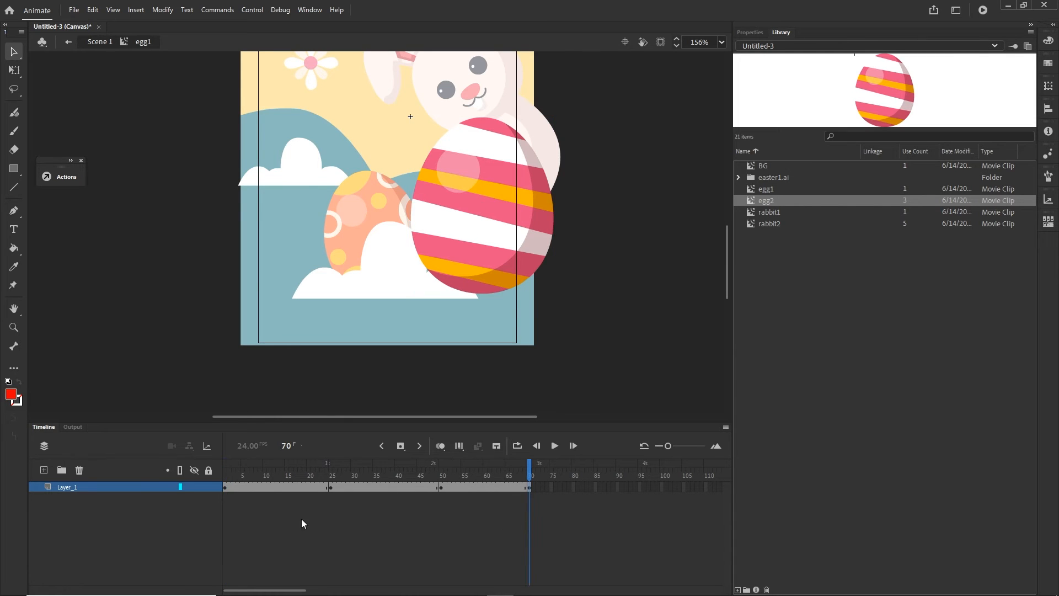
# - Create classic tweens between frames 1 and 25 and between frames 50 and 70 of Layer_1
pyautogui.rightClick(280, 487)
pyautogui.click(314, 165)
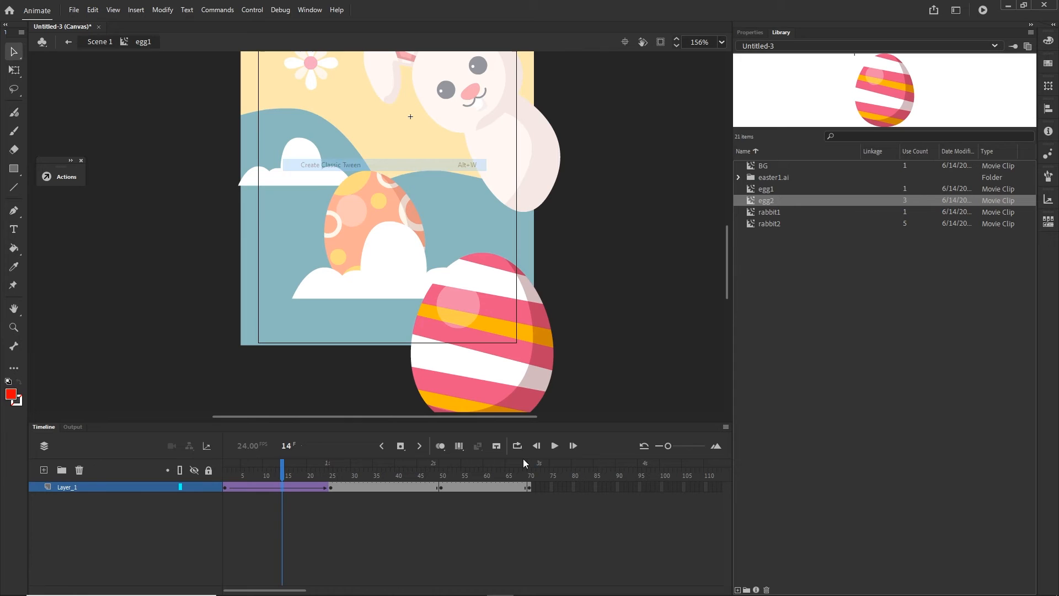
pyautogui.click(485, 487)
pyautogui.rightClick(485, 487)
pyautogui.click(518, 165)
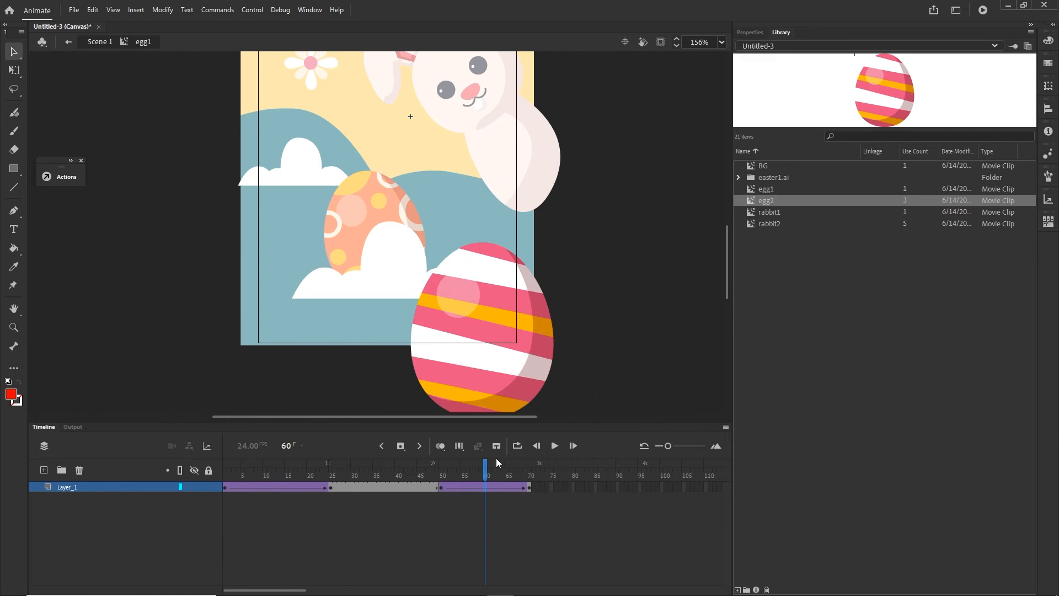
# - Apply a Quad Ease-In effect to the egg's first classic tween, starting at frame 1 of Layer_1
pyautogui.moveTo(496, 462); pyautogui.dragTo(527, 478)
pyautogui.click(226, 488)
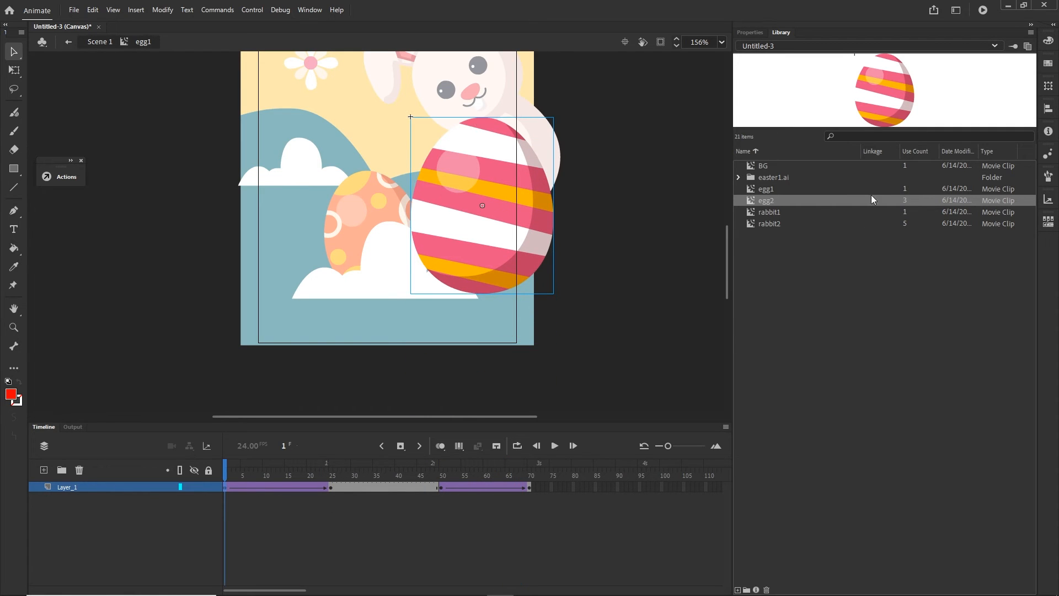
pyautogui.click(749, 32)
pyautogui.click(944, 231)
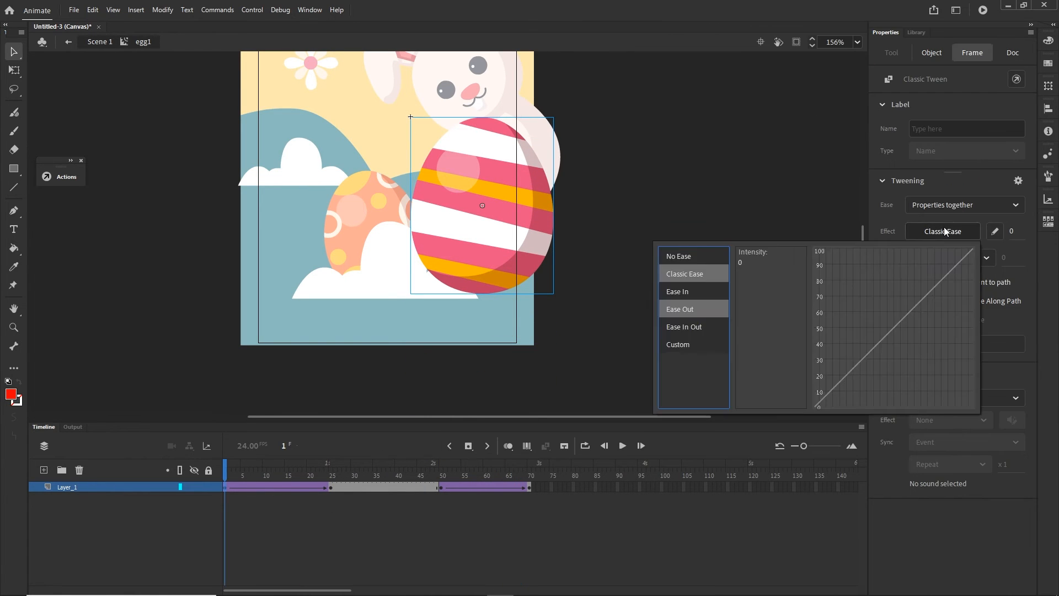
pyautogui.click(683, 309)
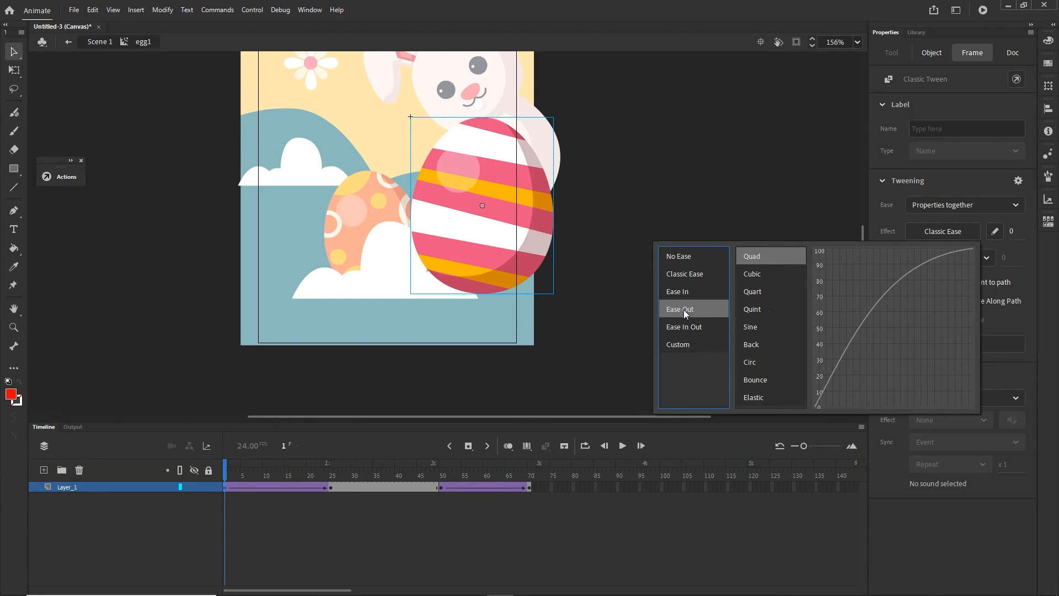
pyautogui.click(682, 293)
pyautogui.doubleClick(756, 255)
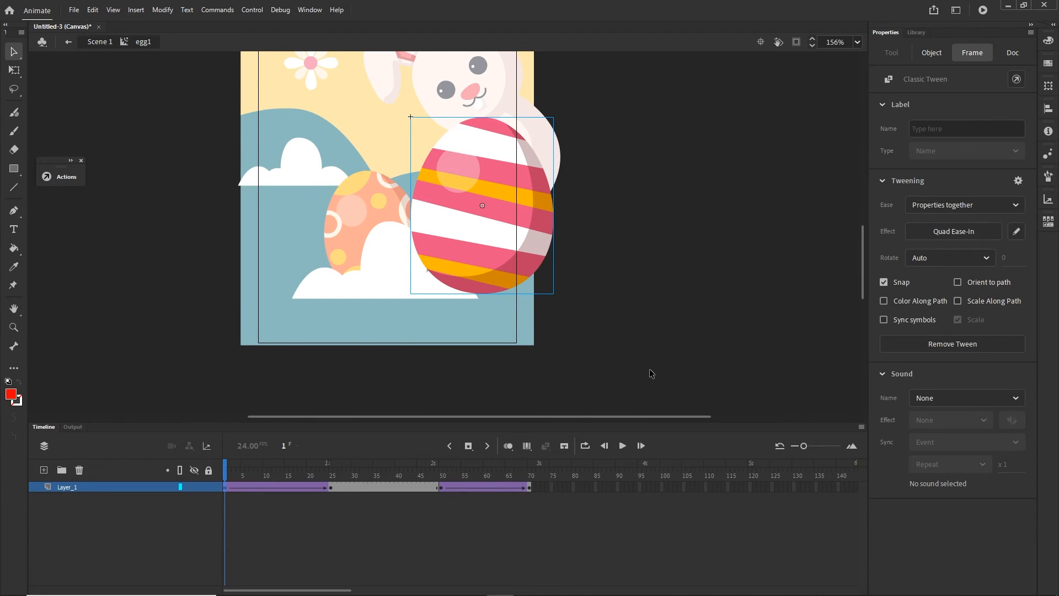
# - Apply a Quad Ease-Out effect to the egg's second classic tween, starting at frame 50, and return the playhead to frame 1
pyautogui.click(441, 489)
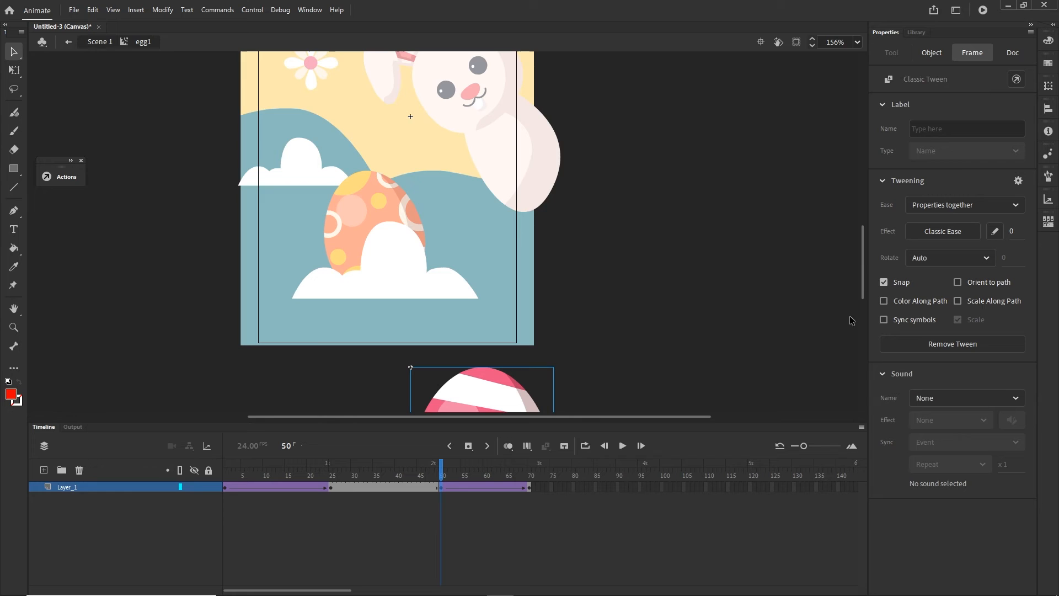
pyautogui.click(932, 233)
pyautogui.click(689, 309)
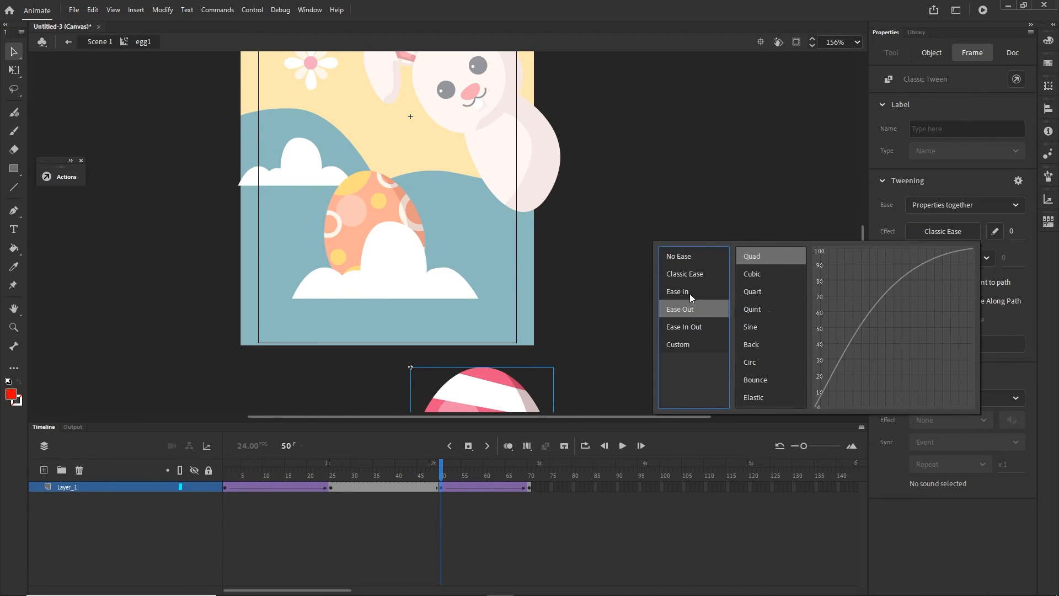
pyautogui.doubleClick(753, 254)
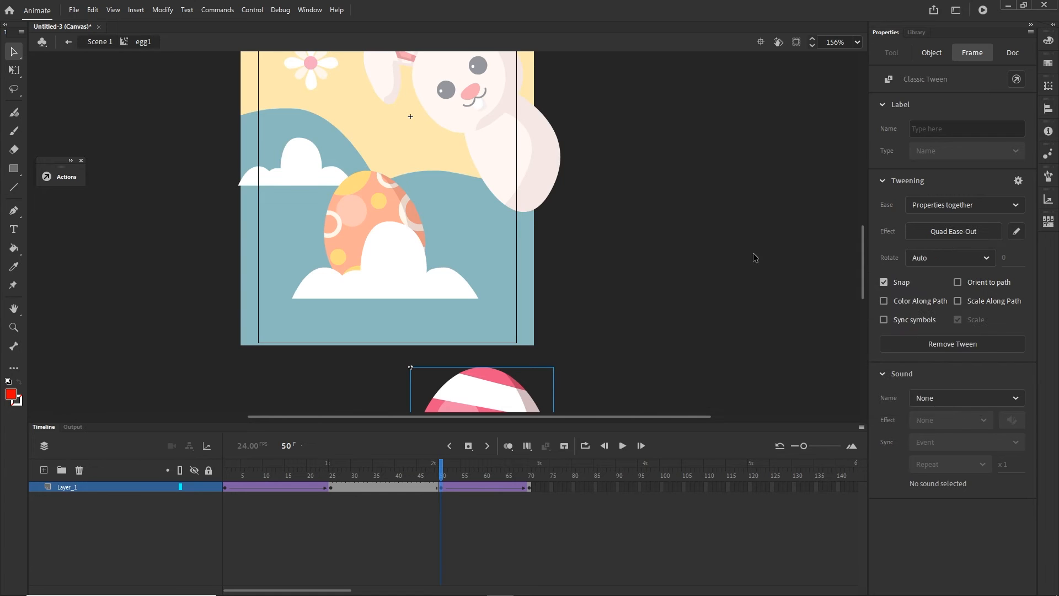
pyautogui.moveTo(434, 476); pyautogui.dragTo(225, 521)
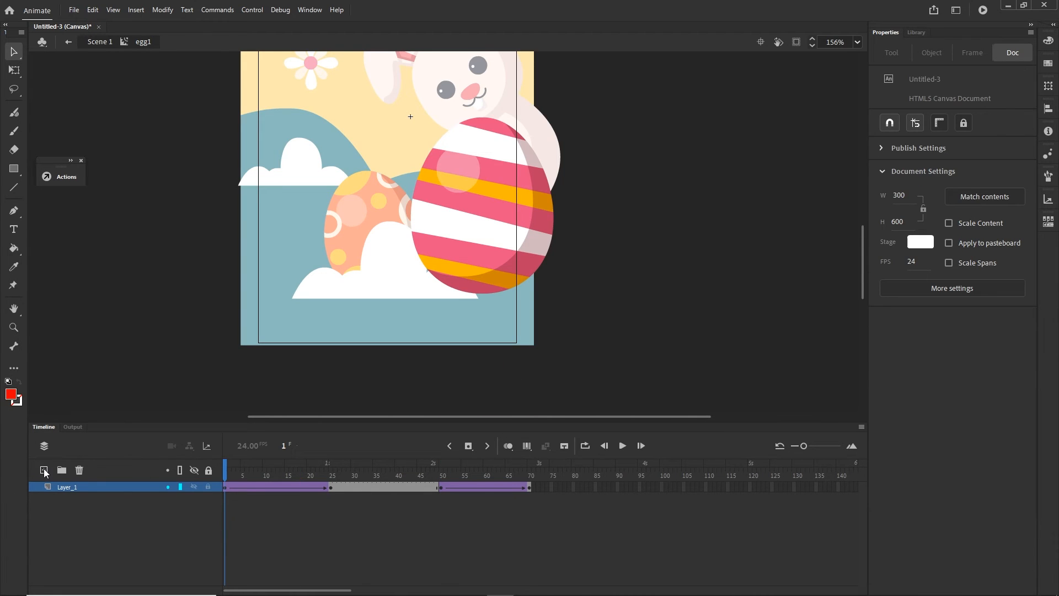
# - Add a new layer above Layer_1 in egg1 and label its first frame byebyeEgg
pyautogui.click(44, 470)
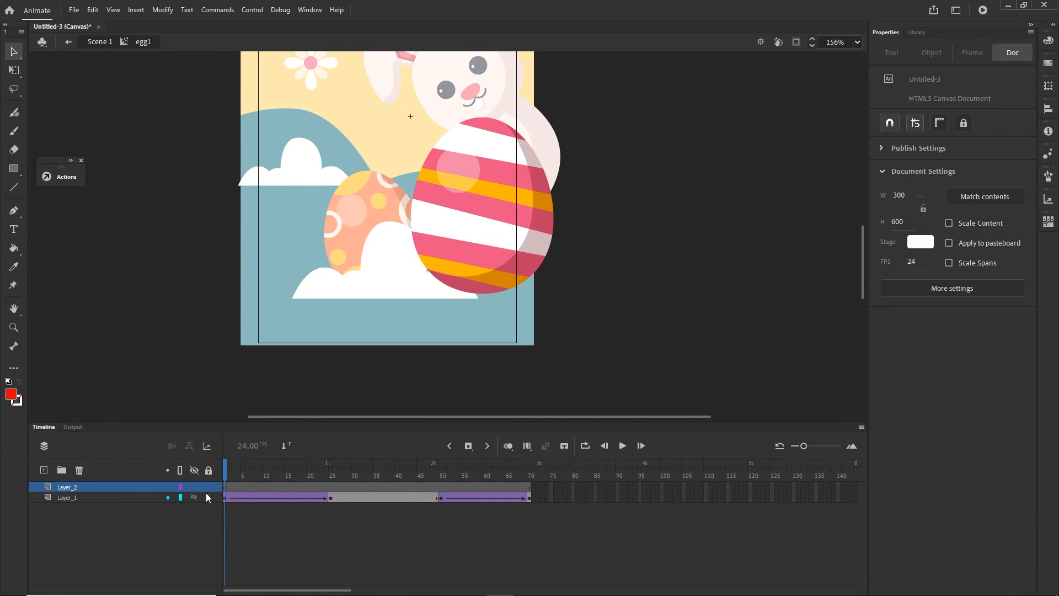
pyautogui.click(225, 488)
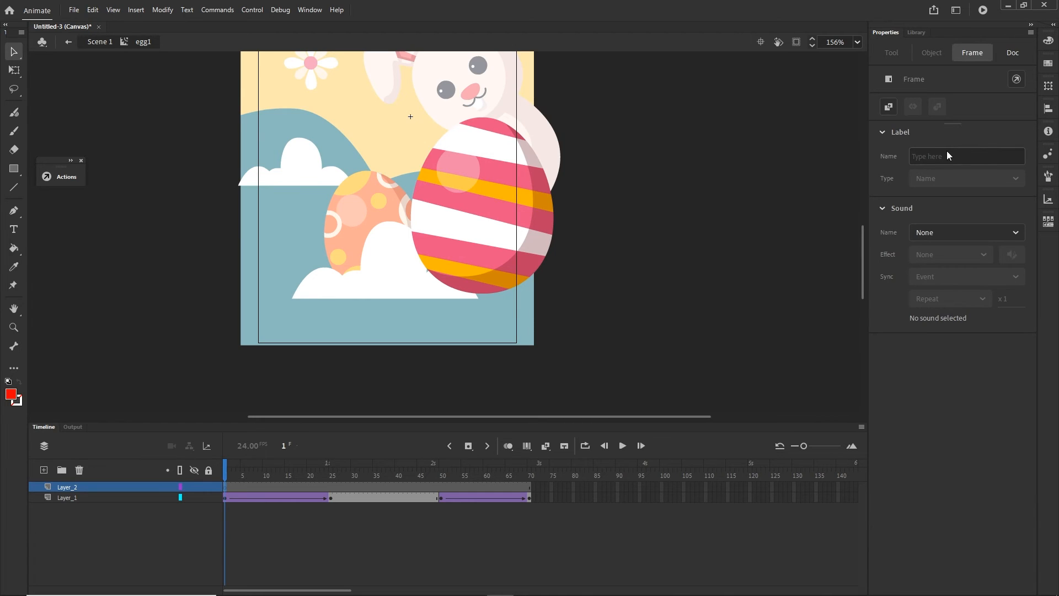
pyautogui.click(932, 161)
pyautogui.write('b')
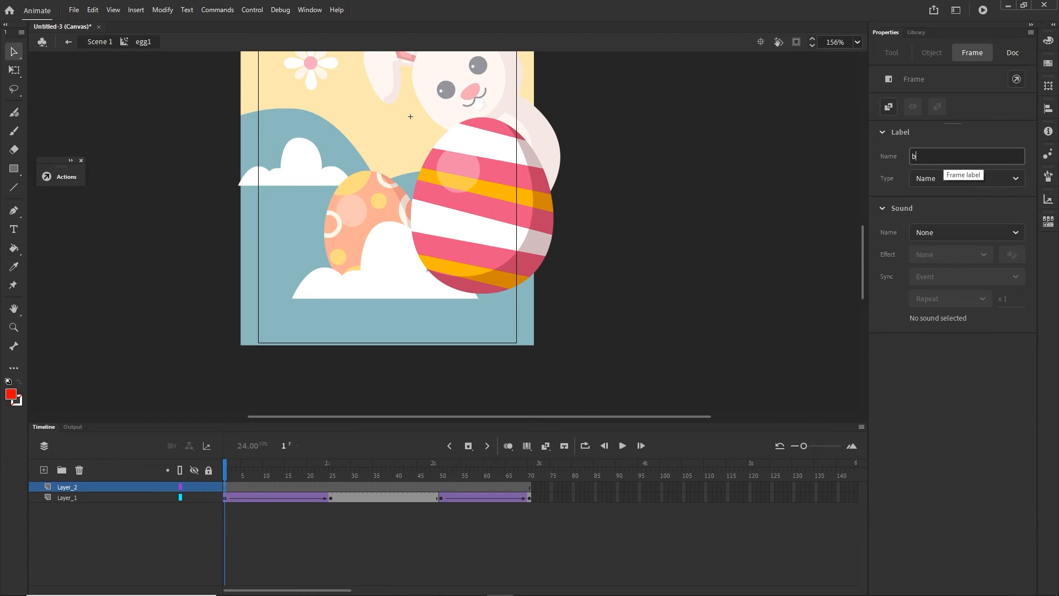
pyautogui.write('yebyeEgg')
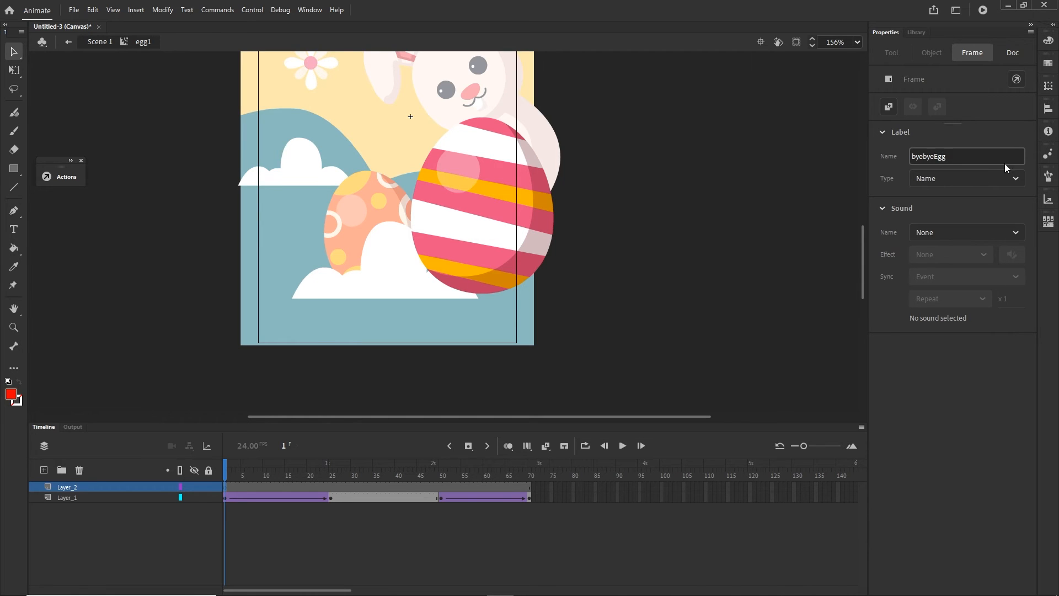
pyautogui.click(409, 538)
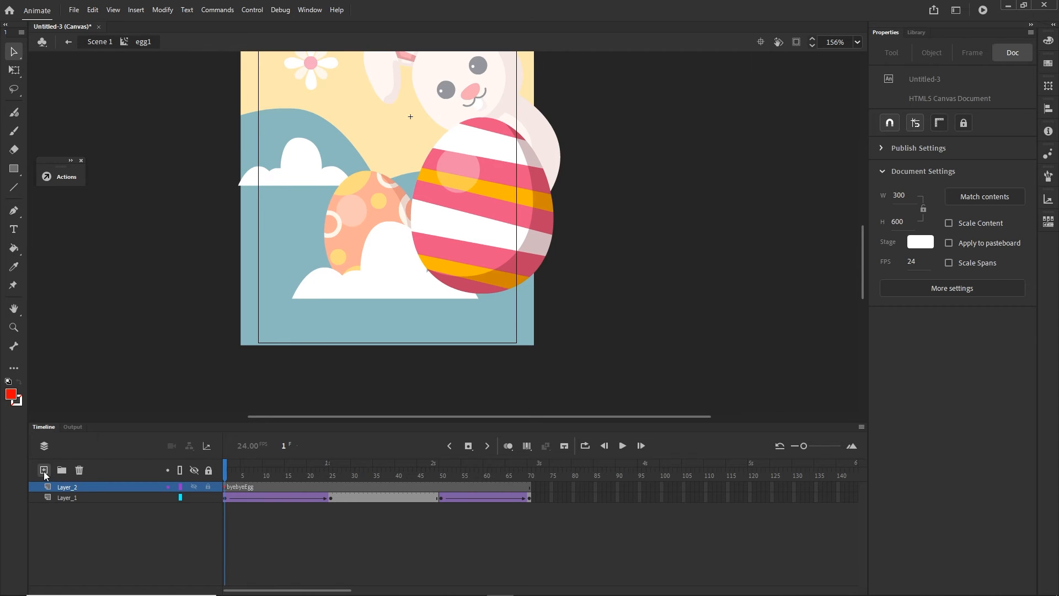
# - Add another layer on top in egg1 and write the script this.stop(); on its first frame
pyautogui.click(44, 470)
pyautogui.rightClick(226, 489)
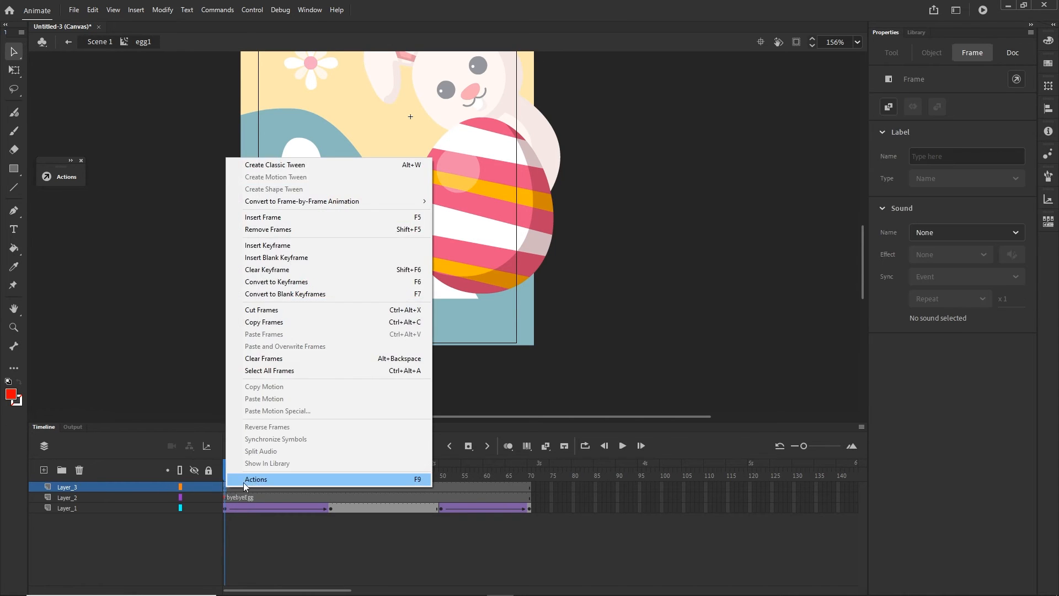
pyautogui.click(251, 480)
pyautogui.write('t')
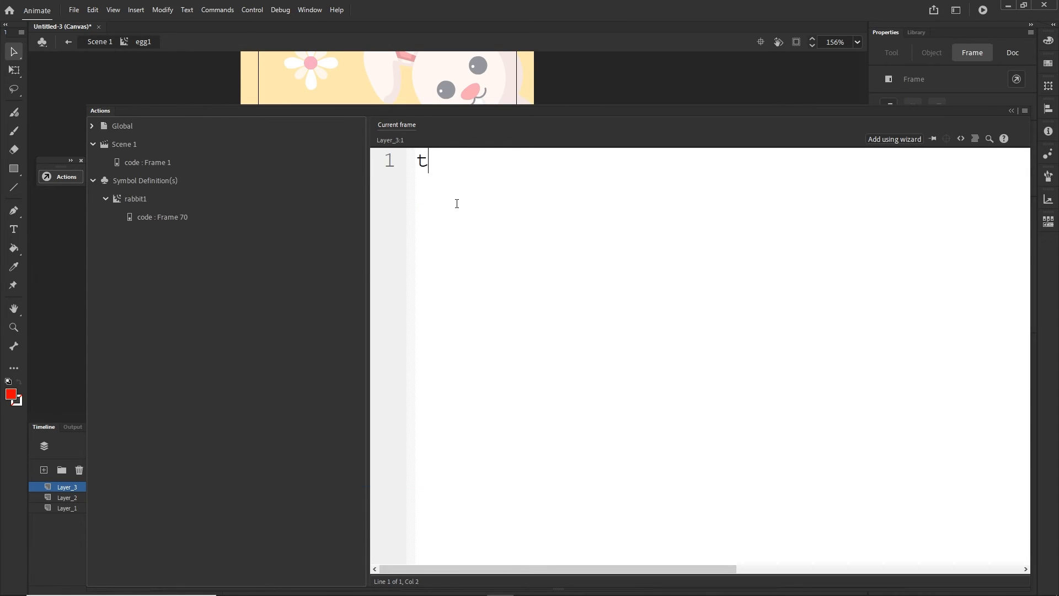
pyautogui.write('his.st')
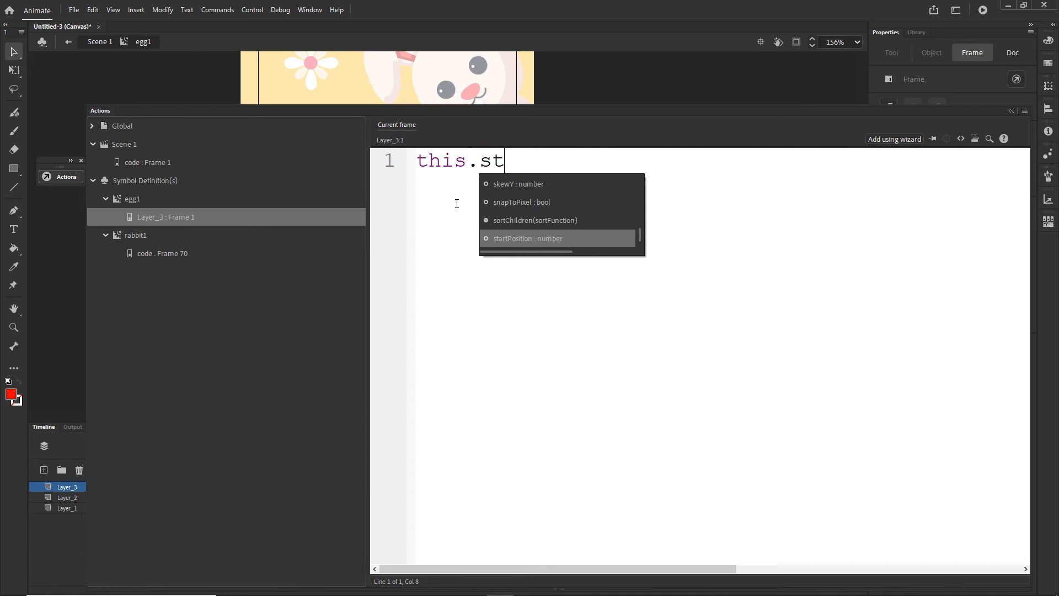
pyautogui.write('op?*')
pyautogui.press('BackSpace')
pyautogui.press('BackSpace')
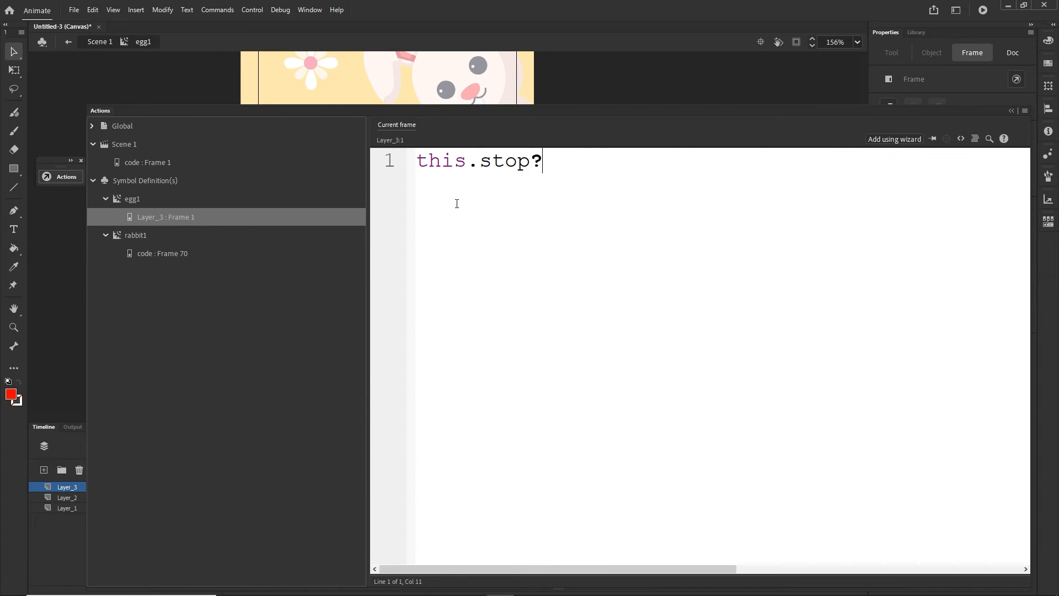
pyautogui.write('();')
pyautogui.click(1011, 111)
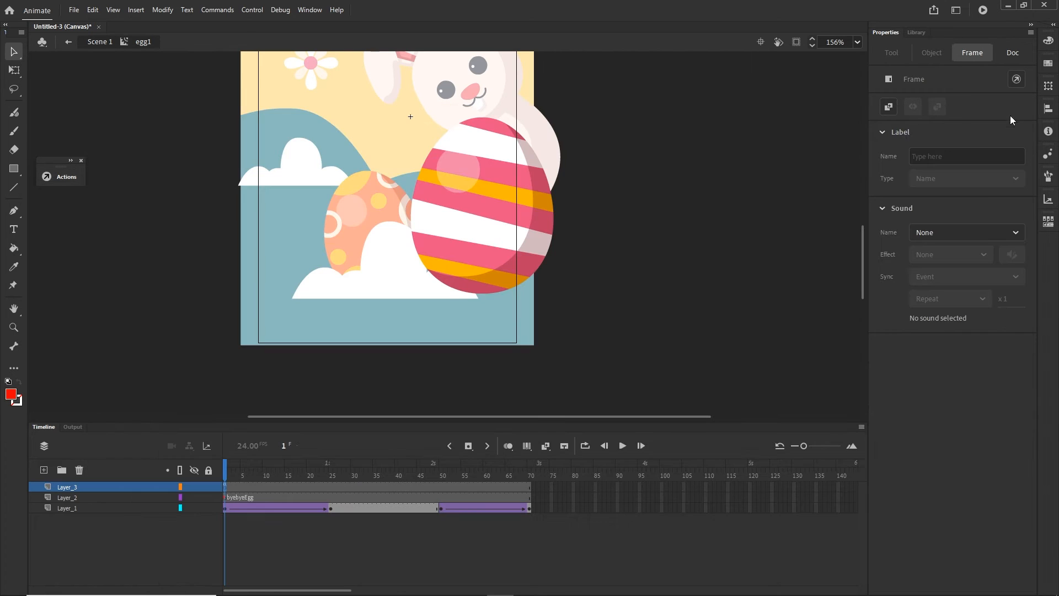
# - Move the stop script's keyframe on Layer_3 from frame 1 to frame 70 and return to Scene 1
pyautogui.moveTo(224, 487); pyautogui.dragTo(529, 488)
pyautogui.click(597, 548)
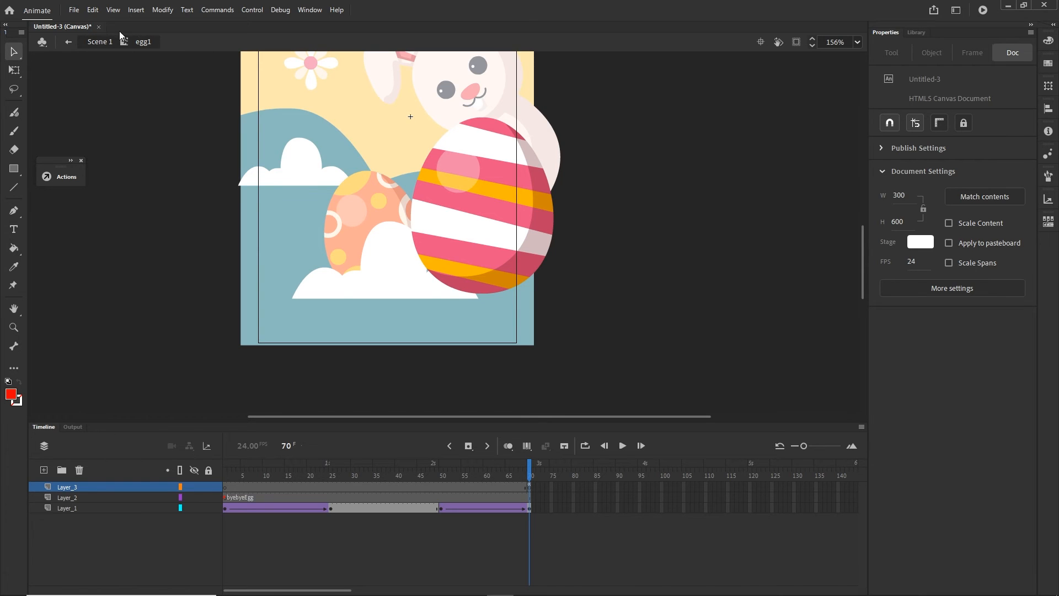
pyautogui.click(99, 42)
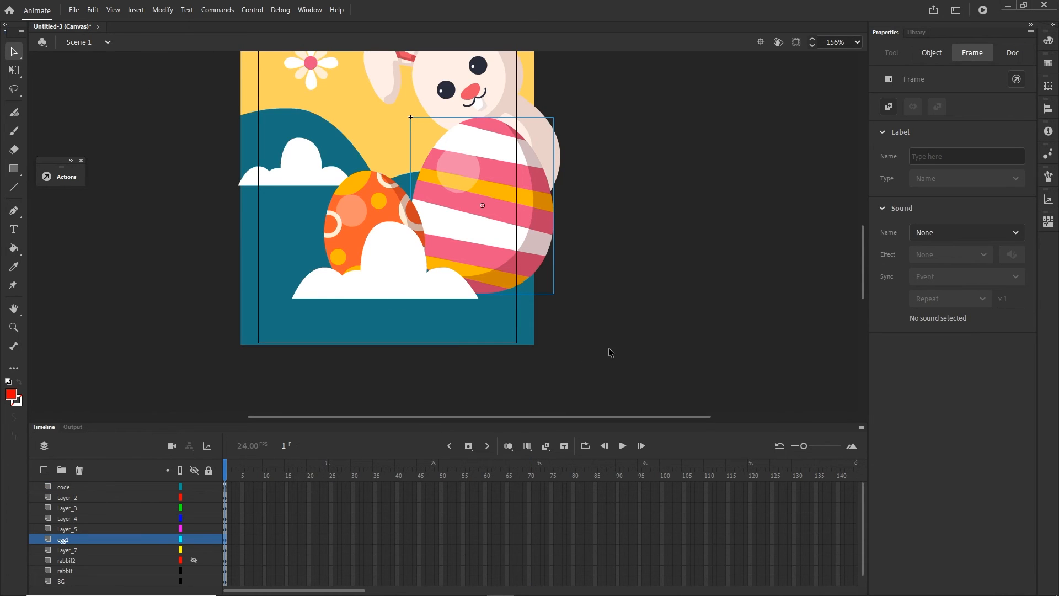
# - Test the banner in the browser, reload the page, and return to the main timeline in Animate
pyautogui.hotkey('ctrl', 'Return')
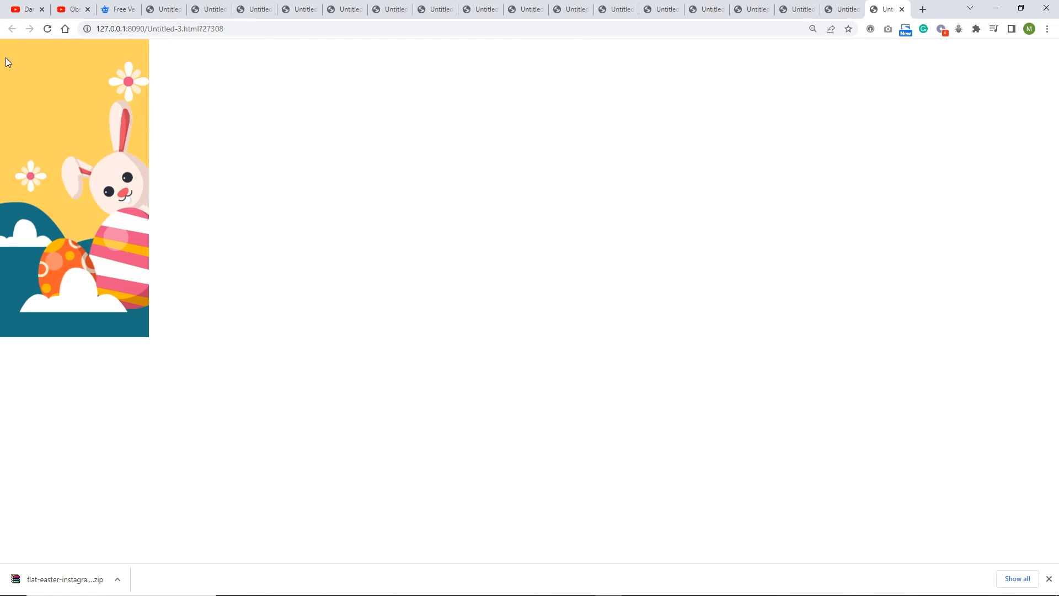
pyautogui.click(48, 29)
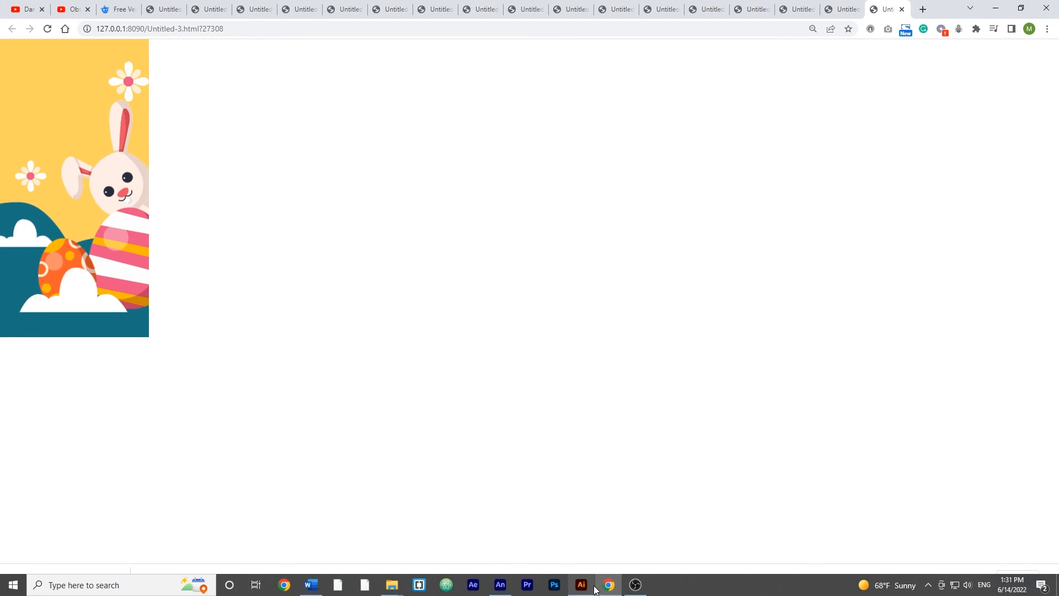
pyautogui.click(500, 585)
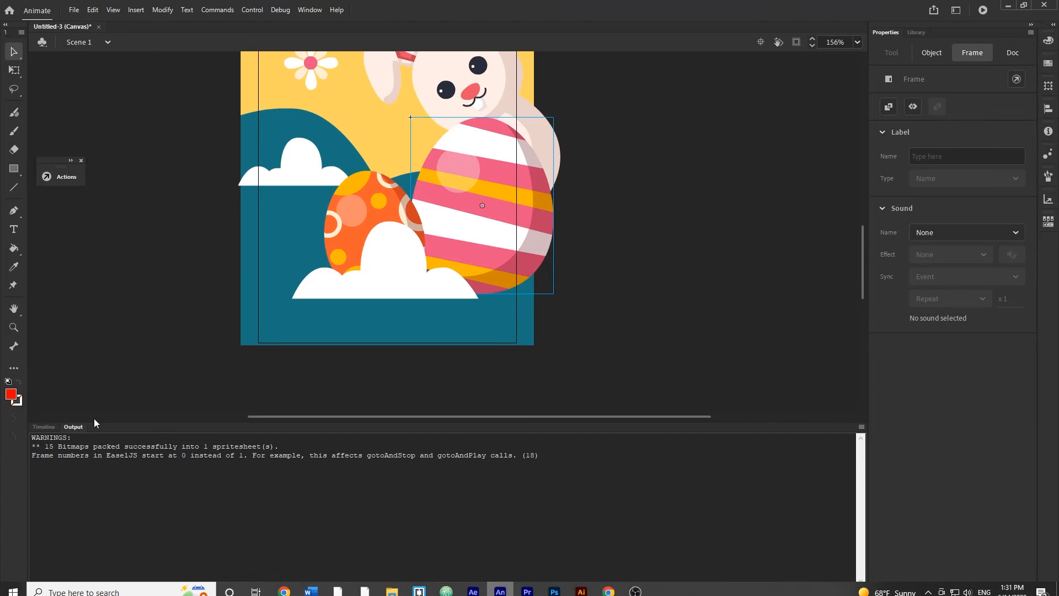
pyautogui.click(50, 429)
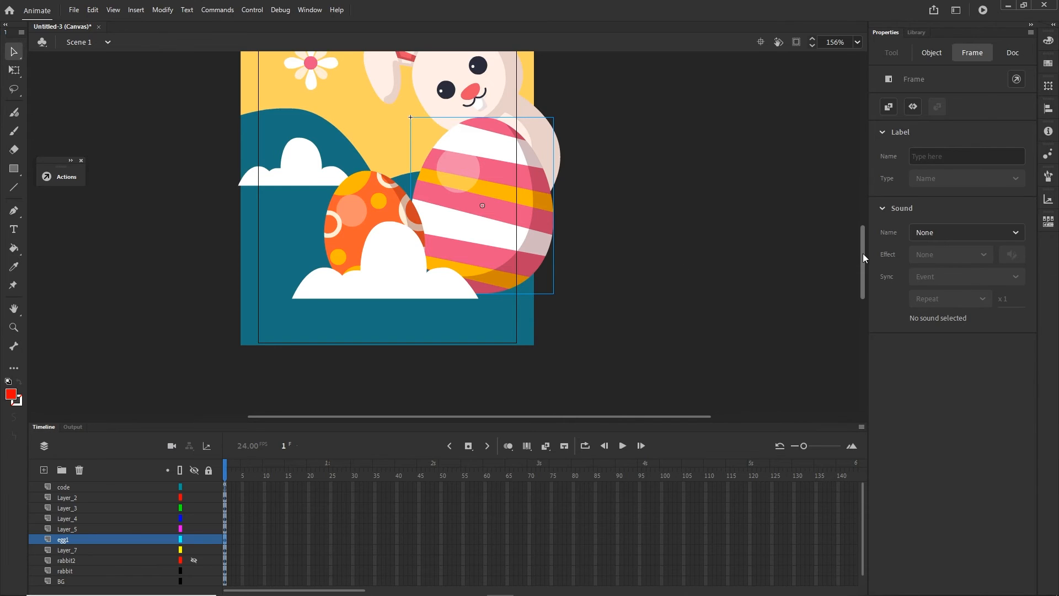
# - In the code layer's frame 1 script, duplicate rabbitF's gotoAndPlay line and change the copy to root.egg1.gotoAndPlay("byebyeEgg")
pyautogui.scroll(5, 432, 368)
pyautogui.click(489, 333)
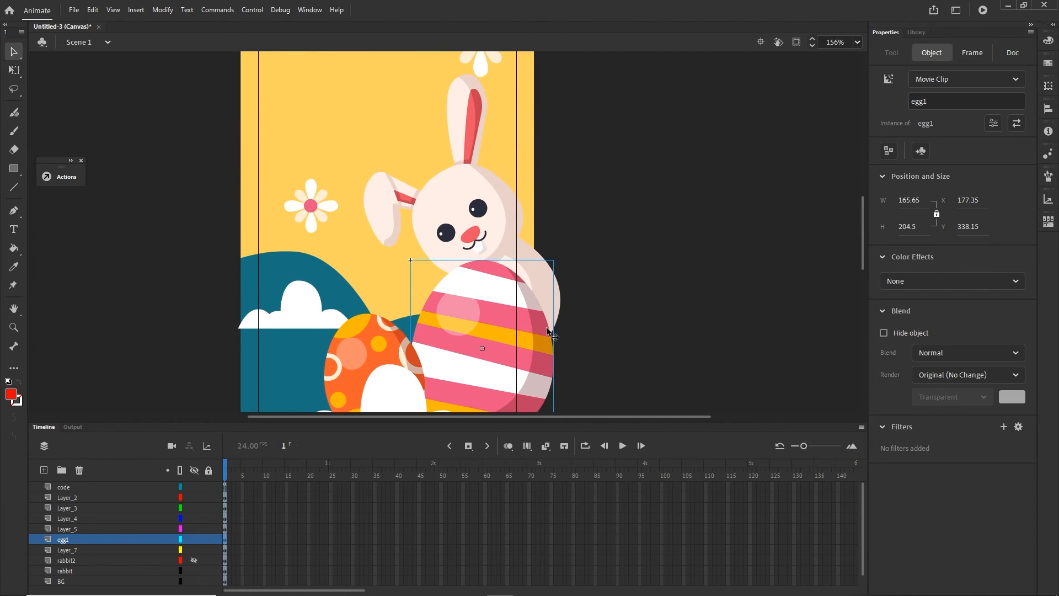
pyautogui.click(228, 487)
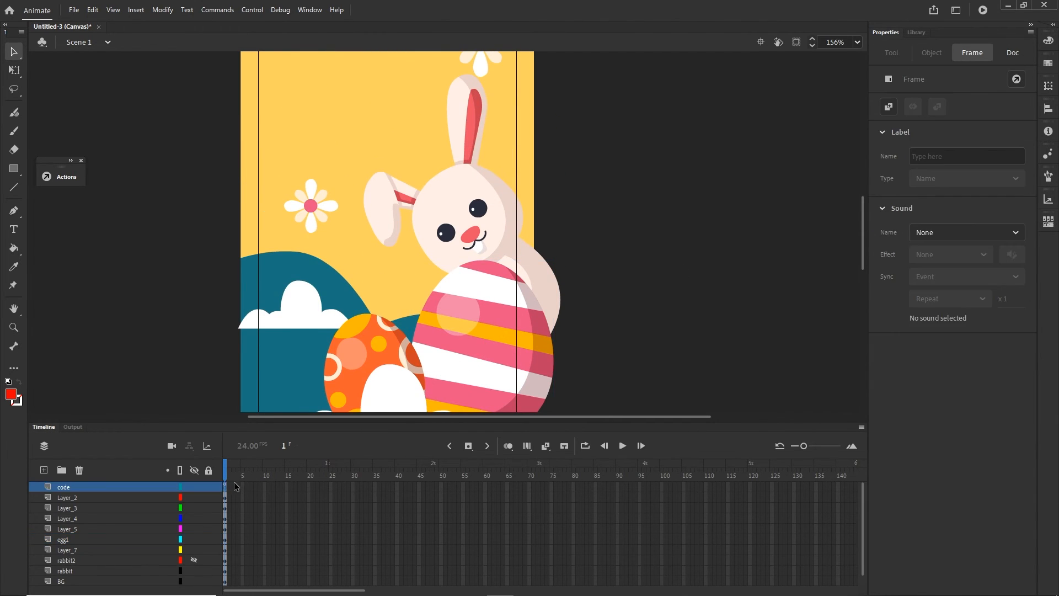
pyautogui.press('F9')
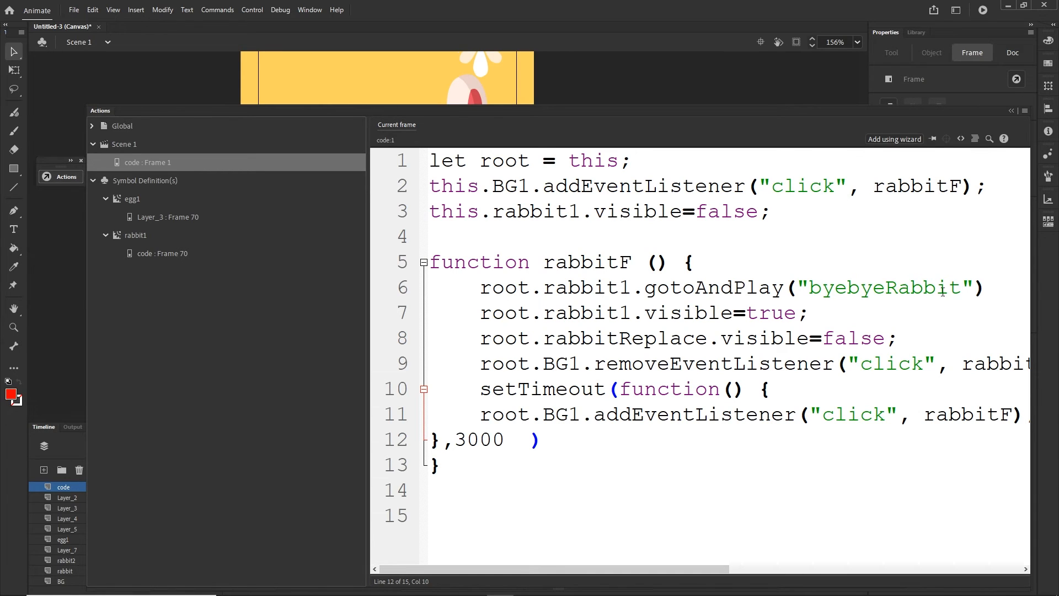
pyautogui.click(985, 293)
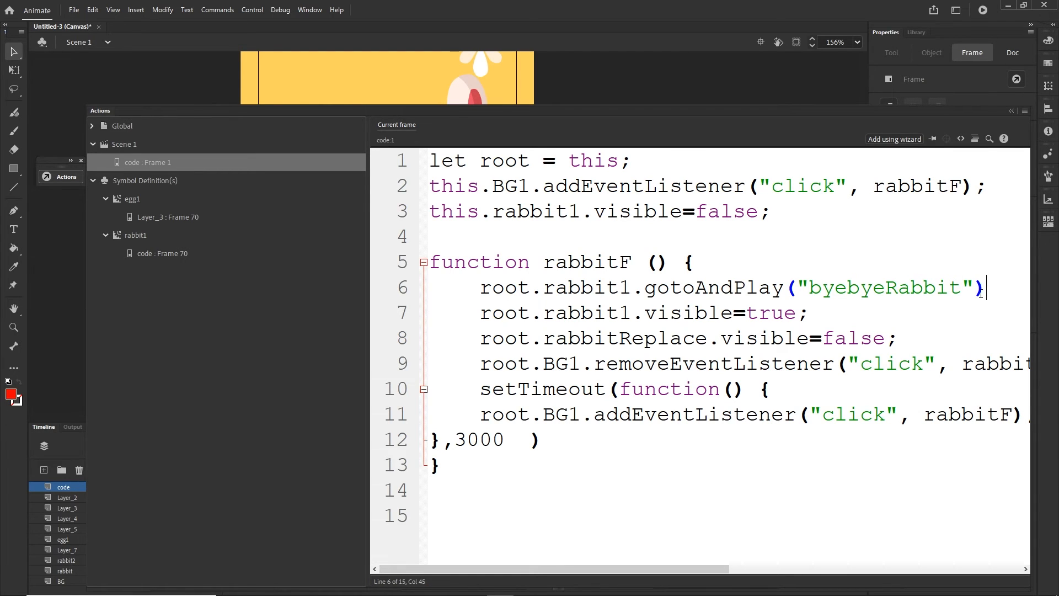
pyautogui.hotkey('ctrl', 'd')
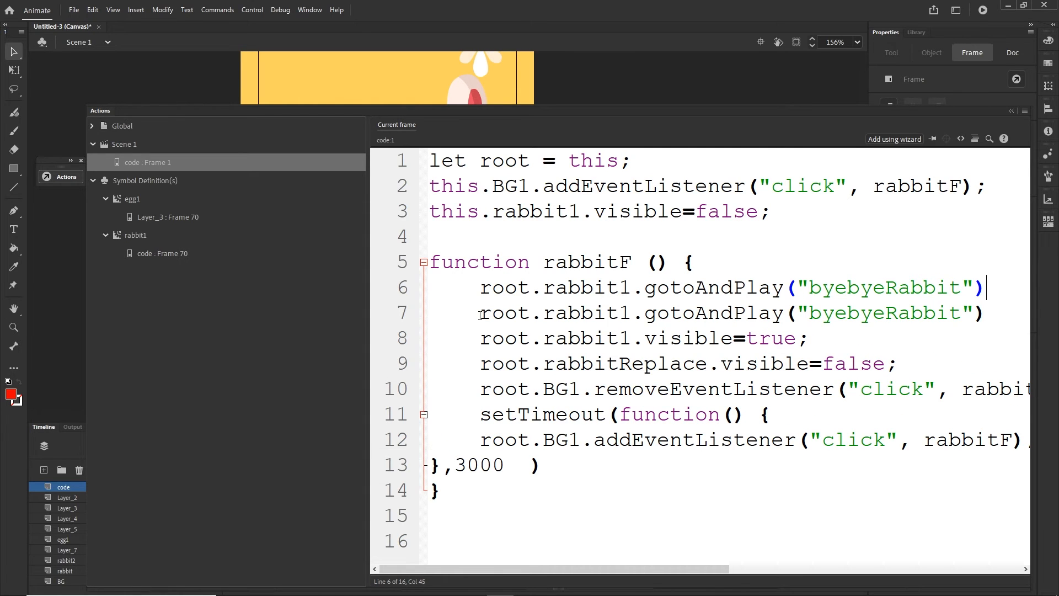
pyautogui.moveTo(481, 315); pyautogui.dragTo(520, 315)
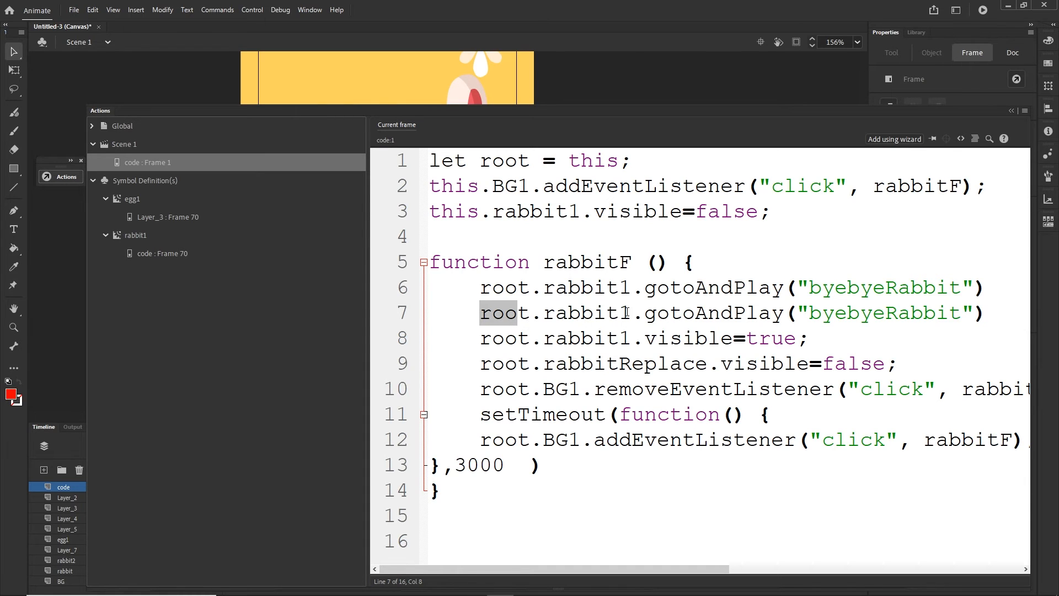
pyautogui.moveTo(631, 313); pyautogui.dragTo(543, 312)
pyautogui.write('egg1')
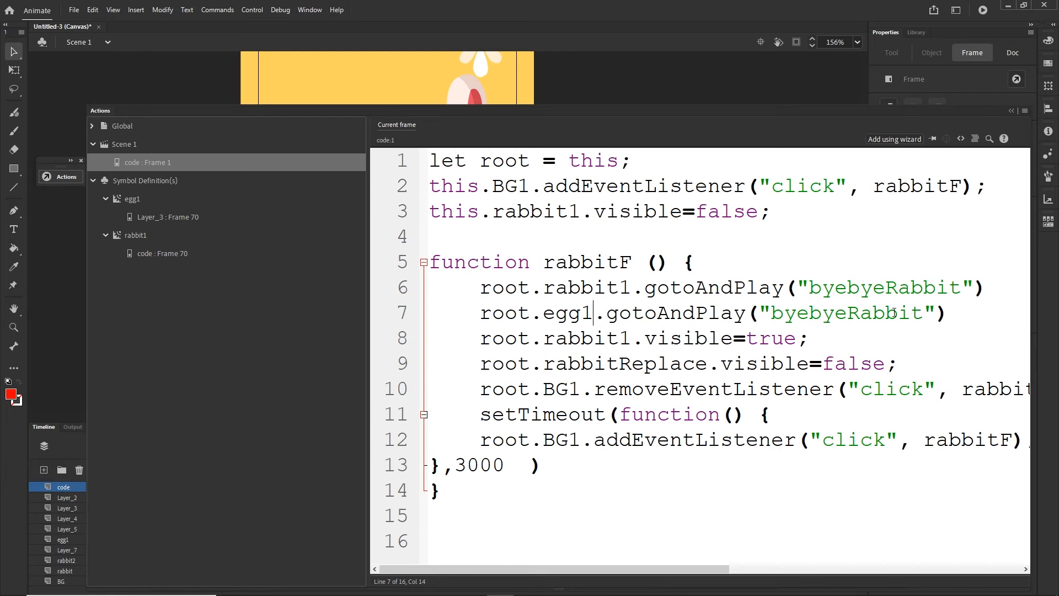
pyautogui.moveTo(922, 312); pyautogui.dragTo(847, 313)
pyautogui.write('Egg')
pyautogui.click(1010, 111)
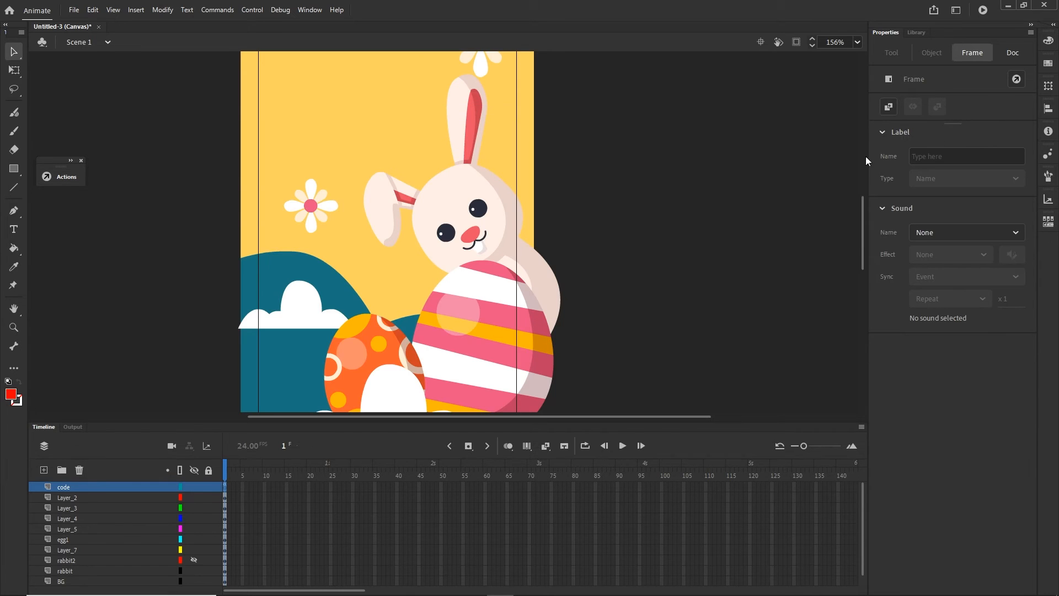
# - Check the frame label on Layer_2 inside the striped egg's movie clip, and return to Scene 1
pyautogui.doubleClick(485, 318)
pyautogui.moveTo(524, 471); pyautogui.dragTo(225, 471)
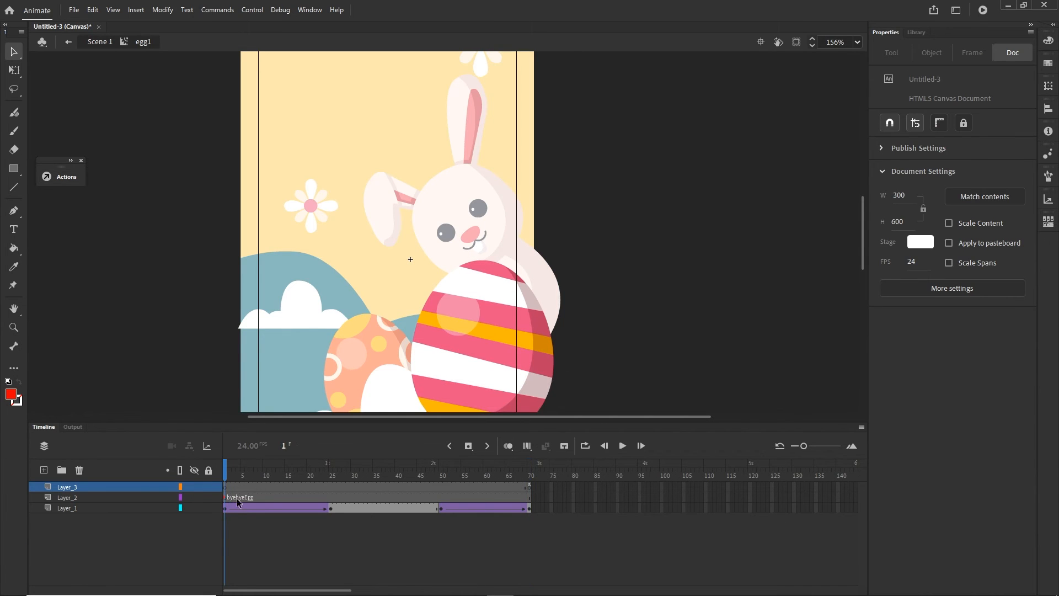
pyautogui.click(247, 497)
pyautogui.click(950, 155)
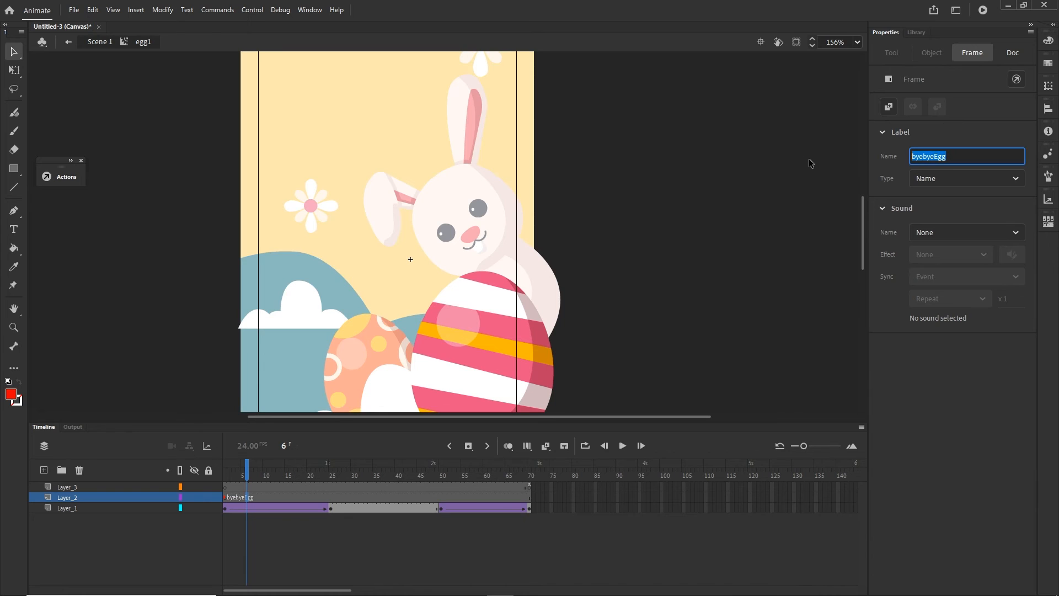
pyautogui.click(106, 43)
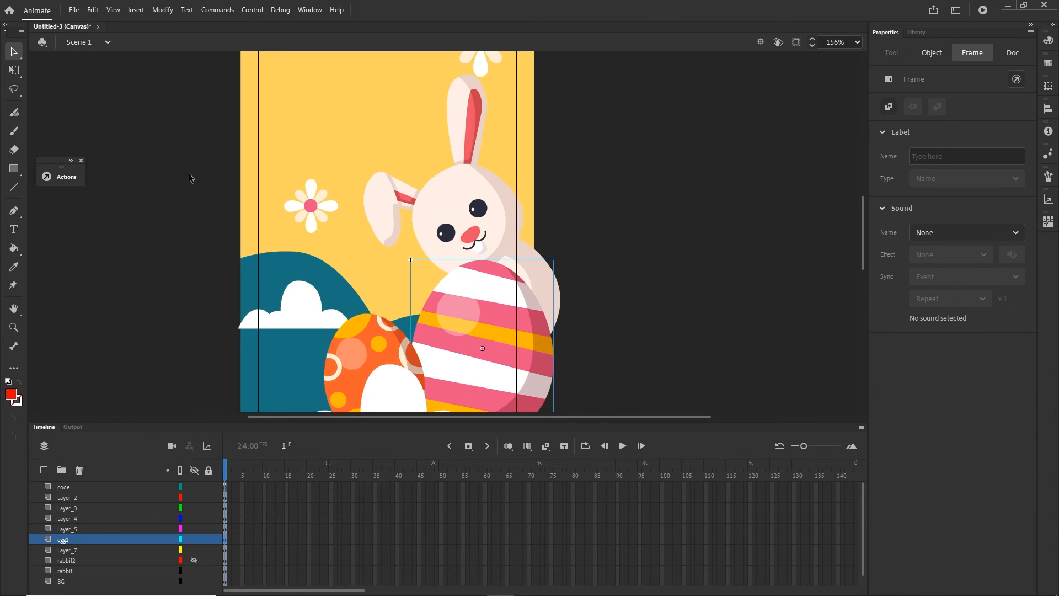
# - Check the byebyeEgg label in the code layer's frame 1 script, test the banner in the browser, and return to Animate's timeline
pyautogui.click(226, 485)
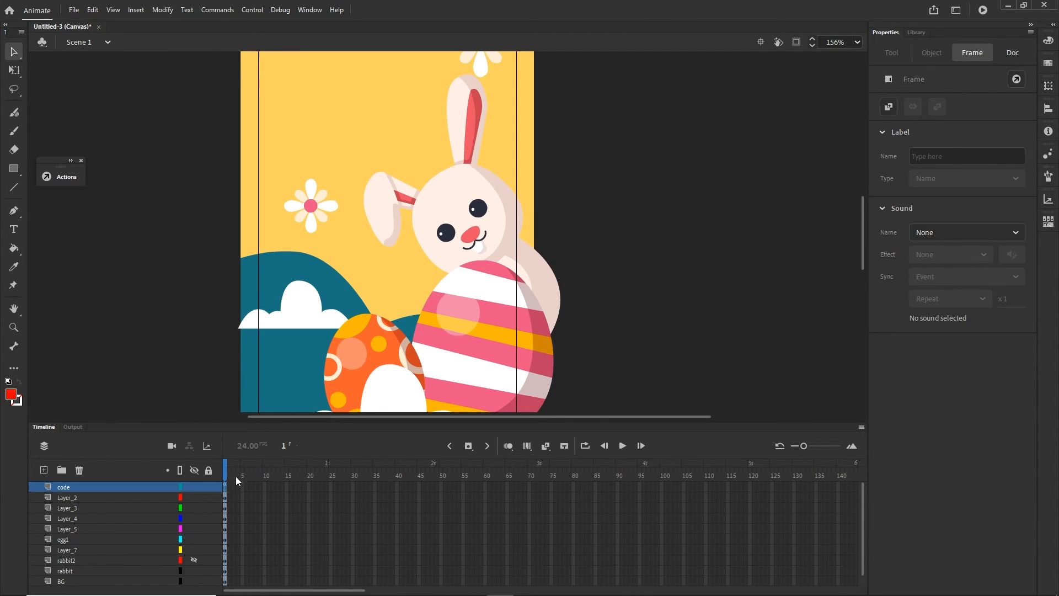
pyautogui.press('F9')
pyautogui.moveTo(885, 313); pyautogui.dragTo(778, 316)
pyautogui.press('Right')
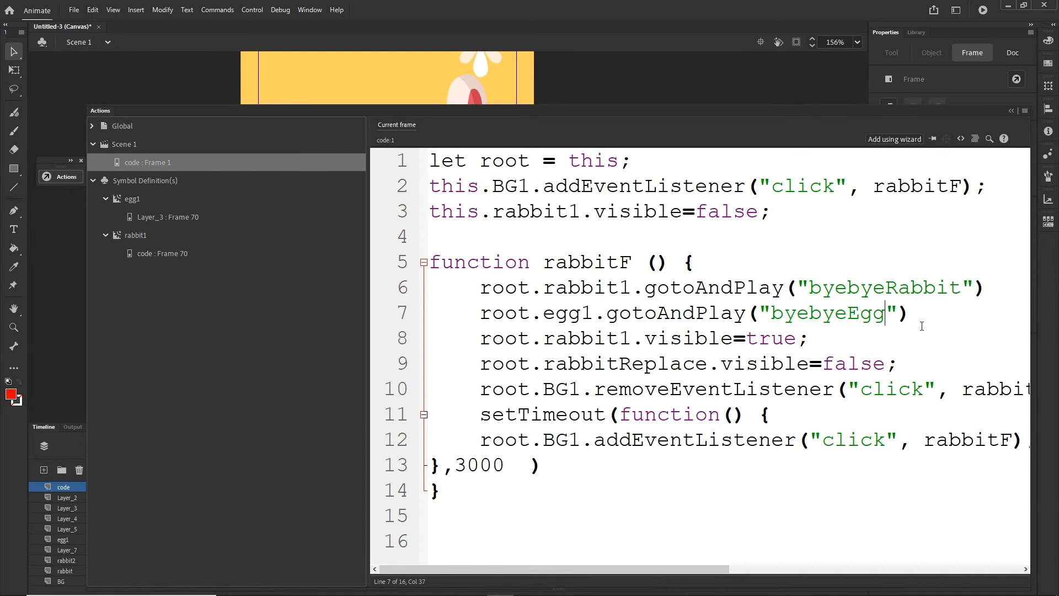
pyautogui.hotkey('ctrl', 'Return')
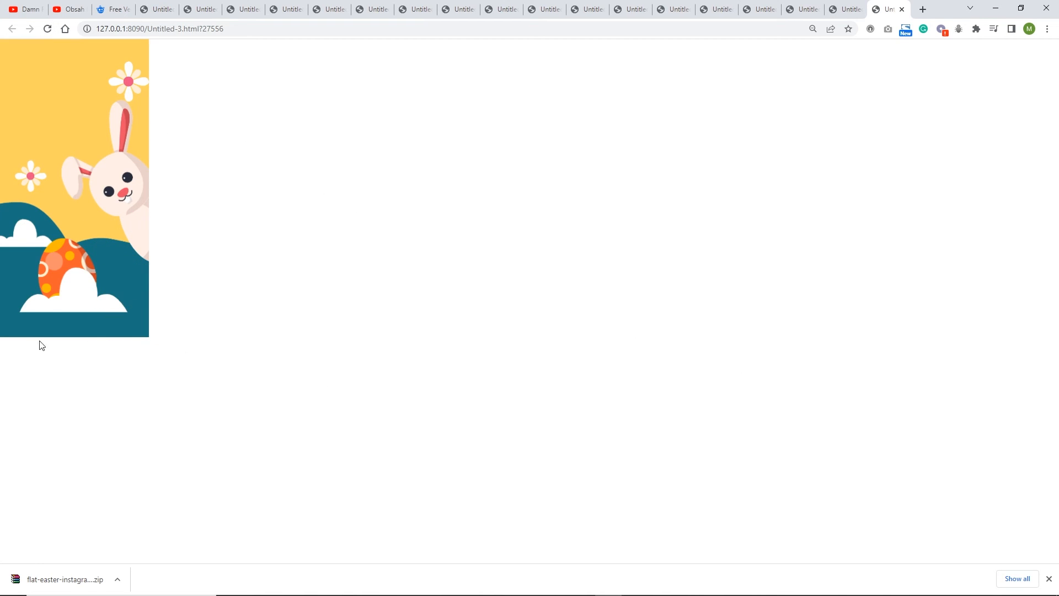
pyautogui.click(502, 583)
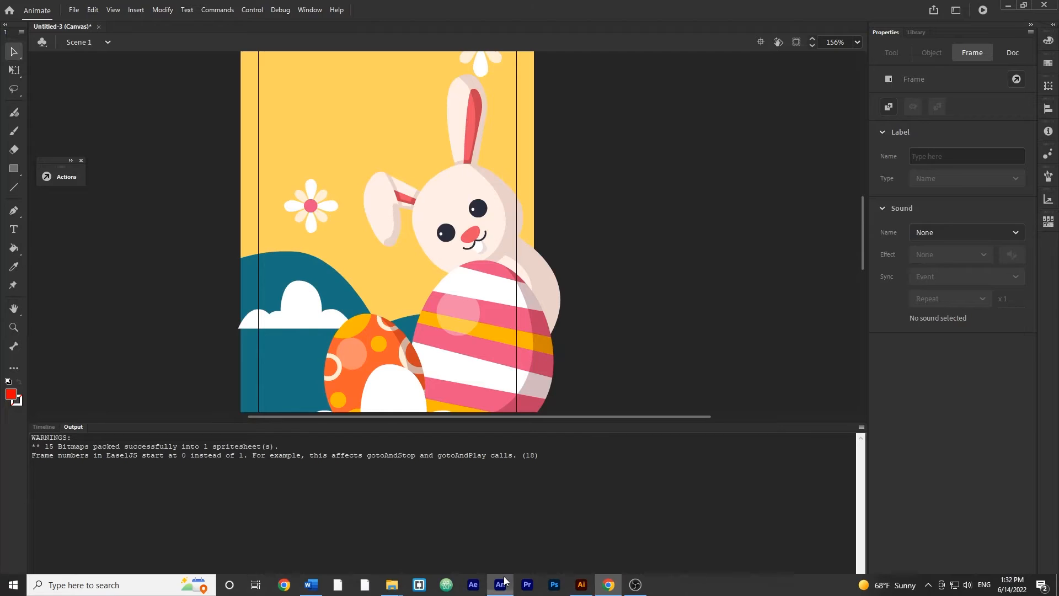
pyautogui.click(42, 428)
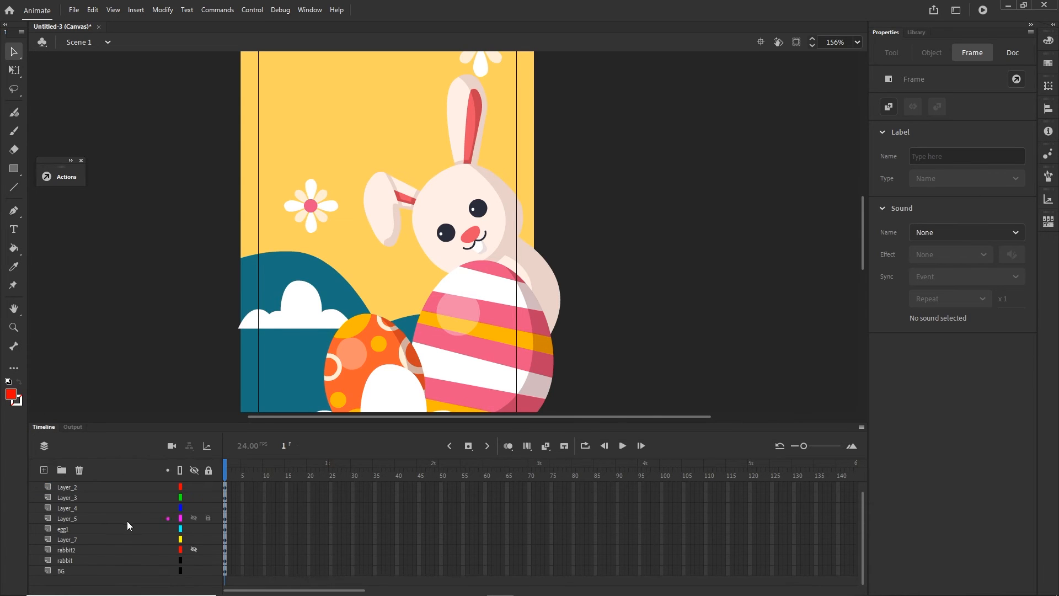
# - Add a new layer named egg2 directly above the egg1 layer
pyautogui.click(61, 530)
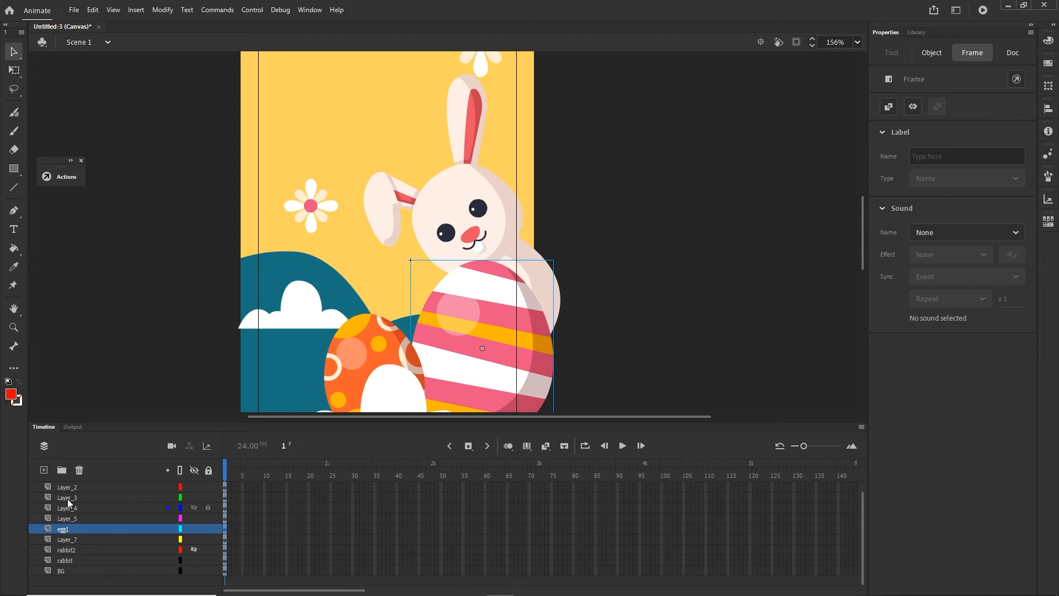
pyautogui.click(43, 469)
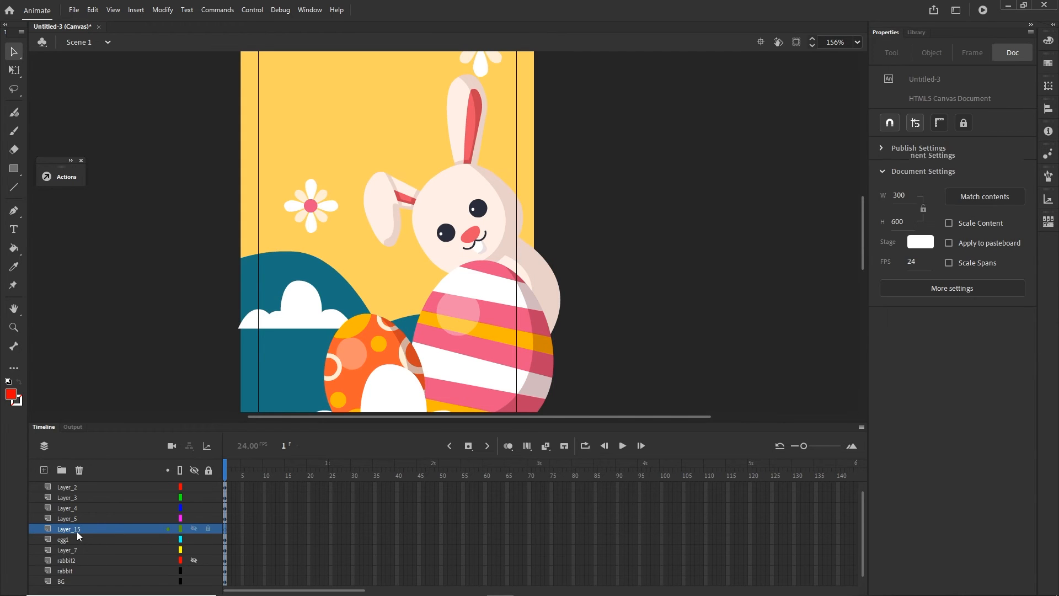
pyautogui.doubleClick(77, 530)
pyautogui.write('egg2')
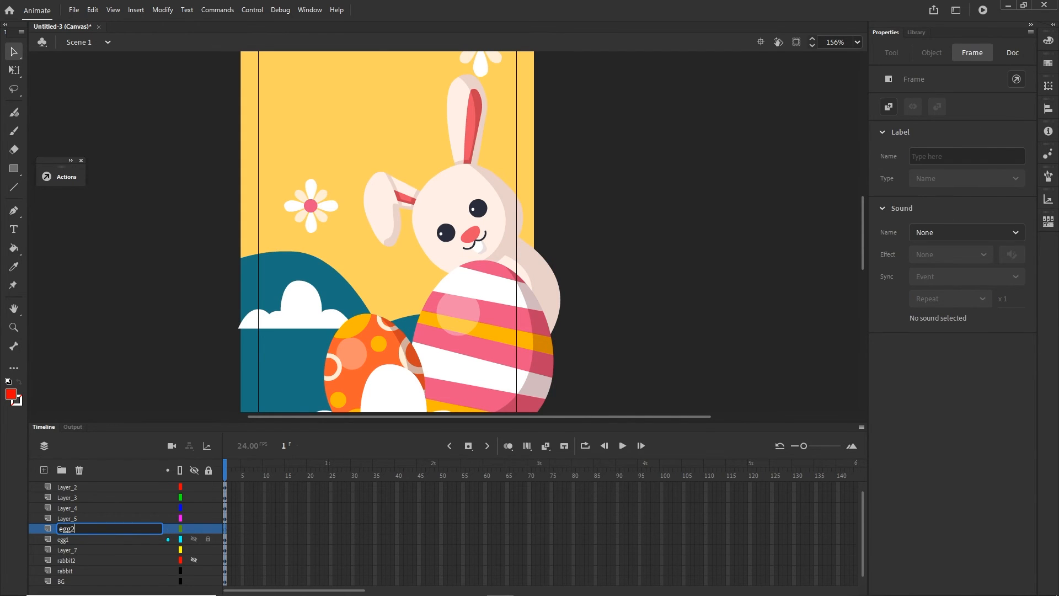
pyautogui.click(541, 314)
pyautogui.click(64, 531)
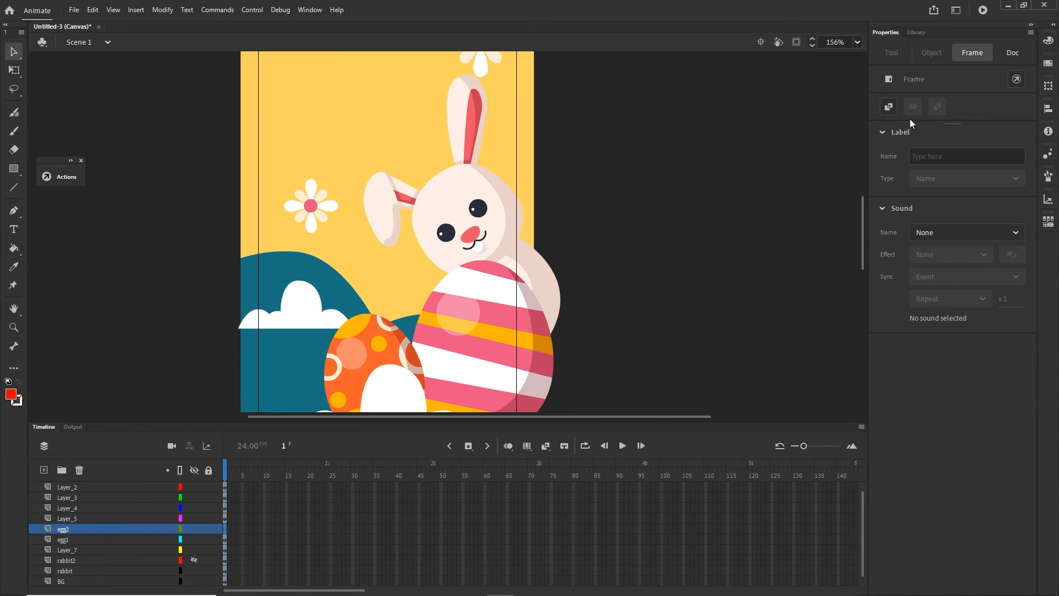
# - Compare the egg1 and egg2 movie clip symbols in the library
pyautogui.click(916, 33)
pyautogui.click(820, 230)
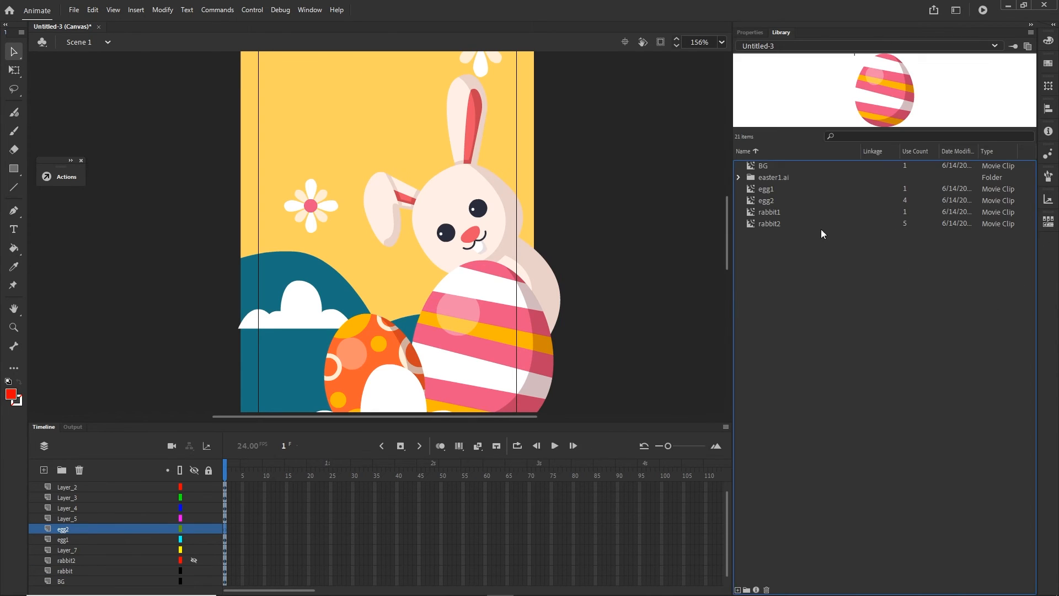
pyautogui.click(766, 190)
pyautogui.click(769, 201)
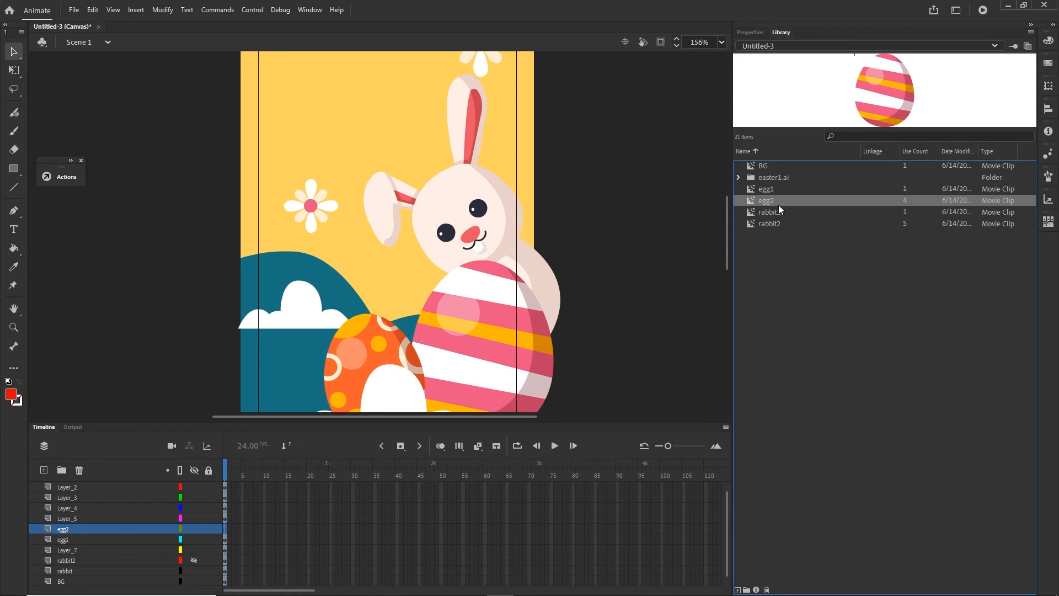
pyautogui.click(766, 189)
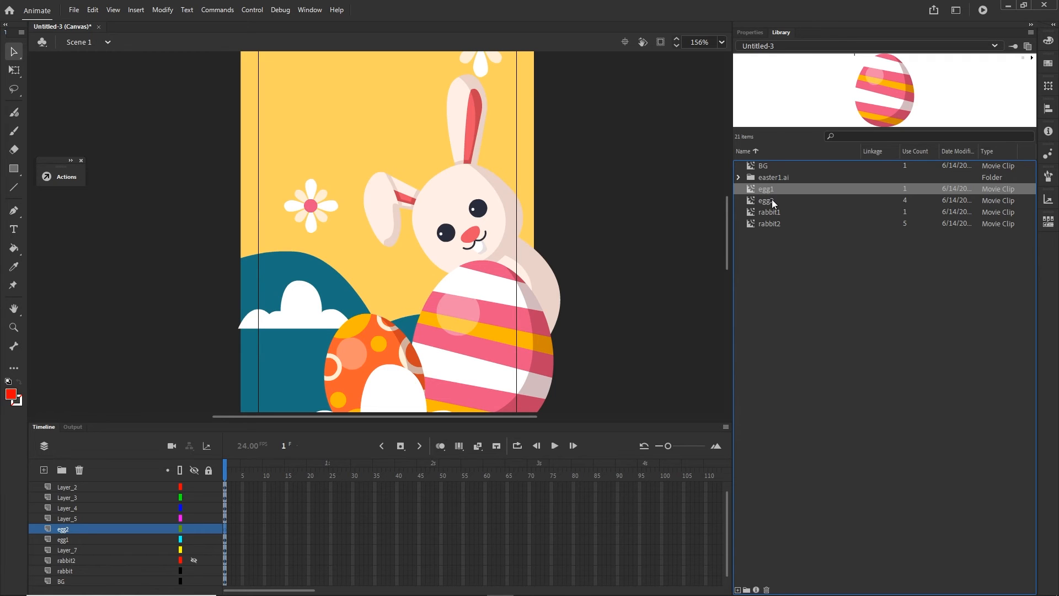
pyautogui.click(772, 201)
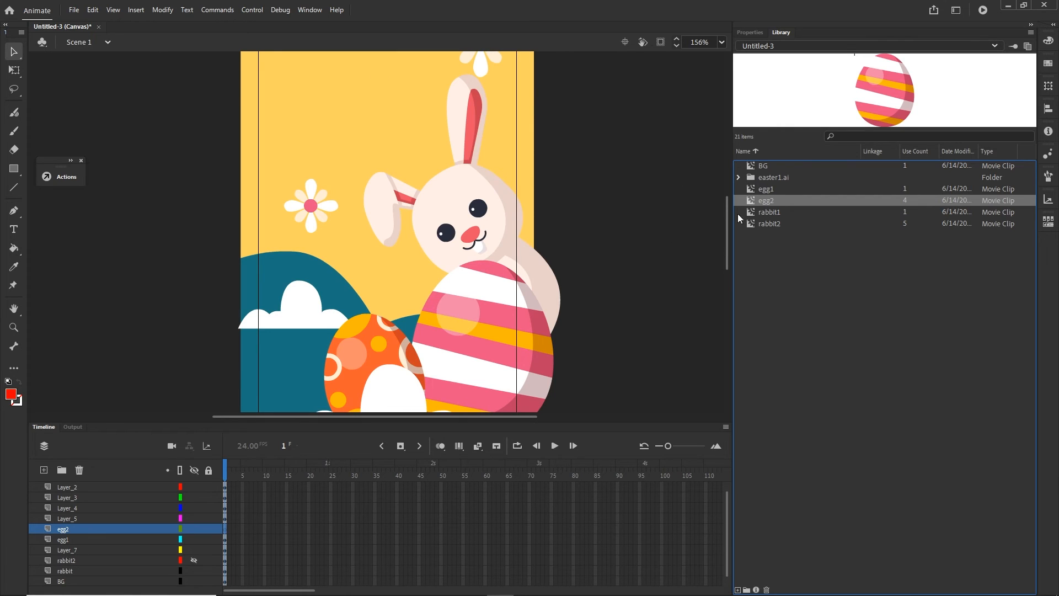
pyautogui.click(750, 33)
# - Inspect frame 1 of Layer_1 inside the egg1 movie clip and its nested egg symbol, and return to Scene 1
pyautogui.click(489, 335)
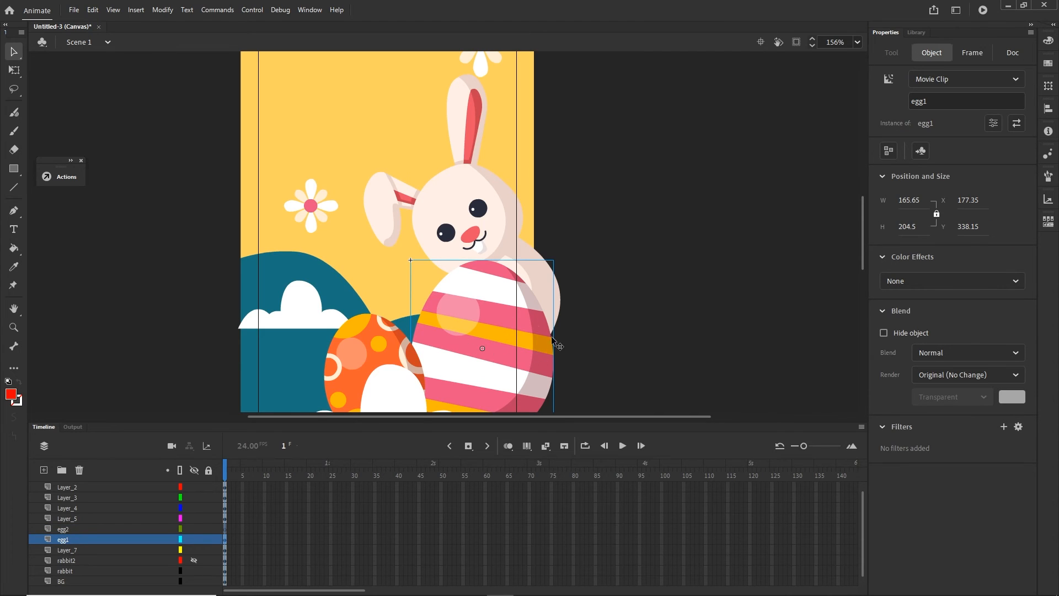
pyautogui.doubleClick(493, 344)
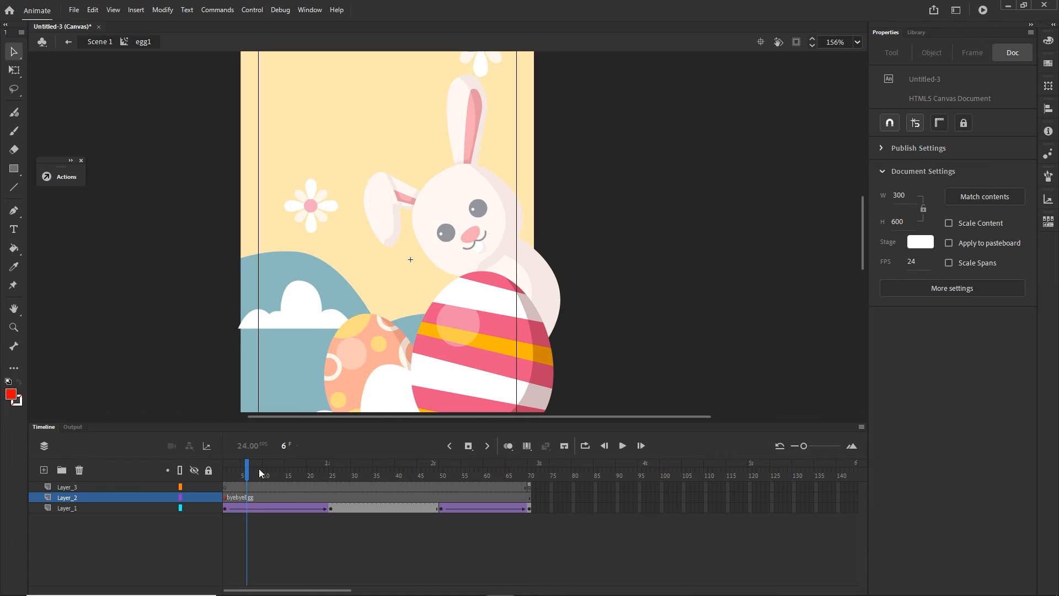
pyautogui.moveTo(248, 470); pyautogui.dragTo(199, 470)
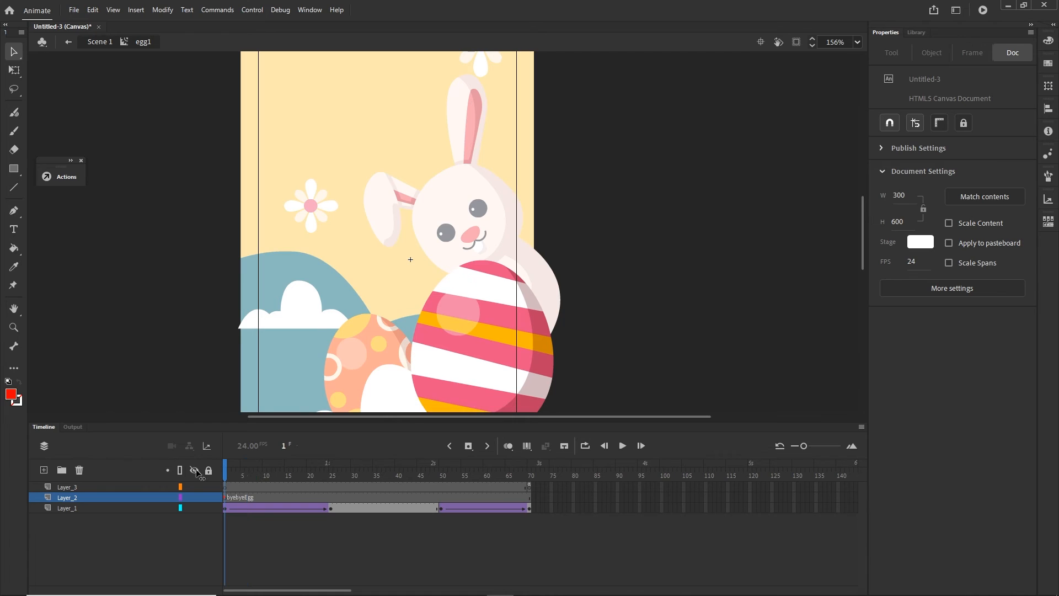
pyautogui.click(228, 508)
pyautogui.doubleClick(479, 327)
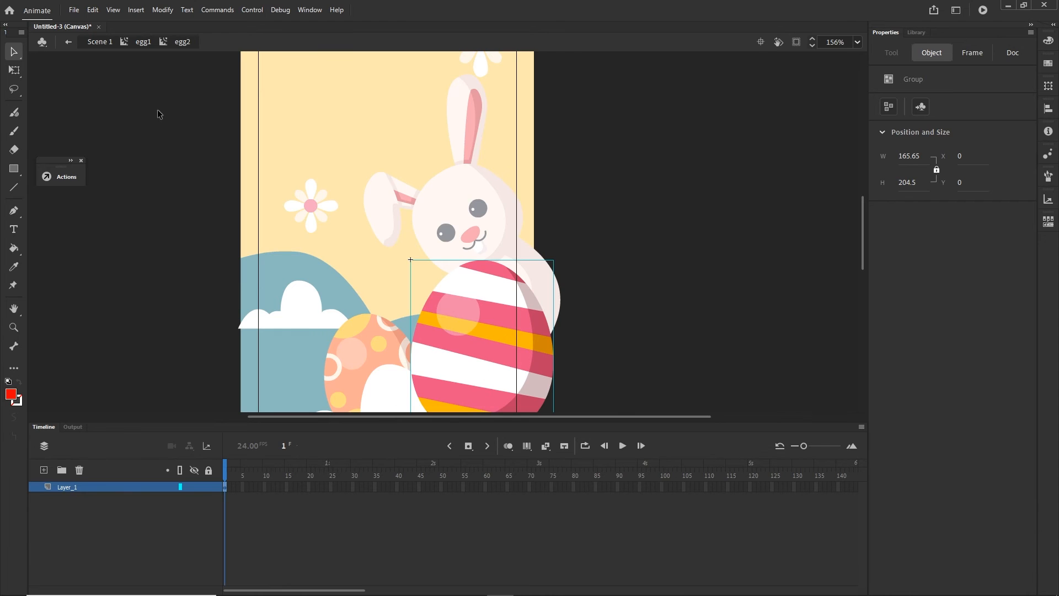
pyautogui.click(105, 43)
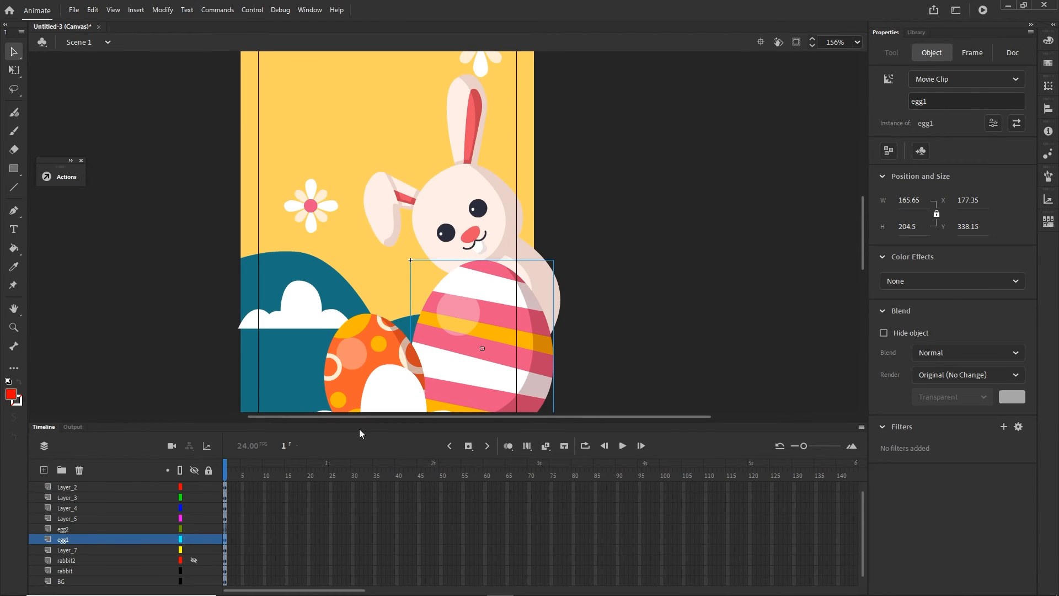
# - Place an instance of the egg2 symbol on the egg2 layer, over the striped egg
pyautogui.click(917, 32)
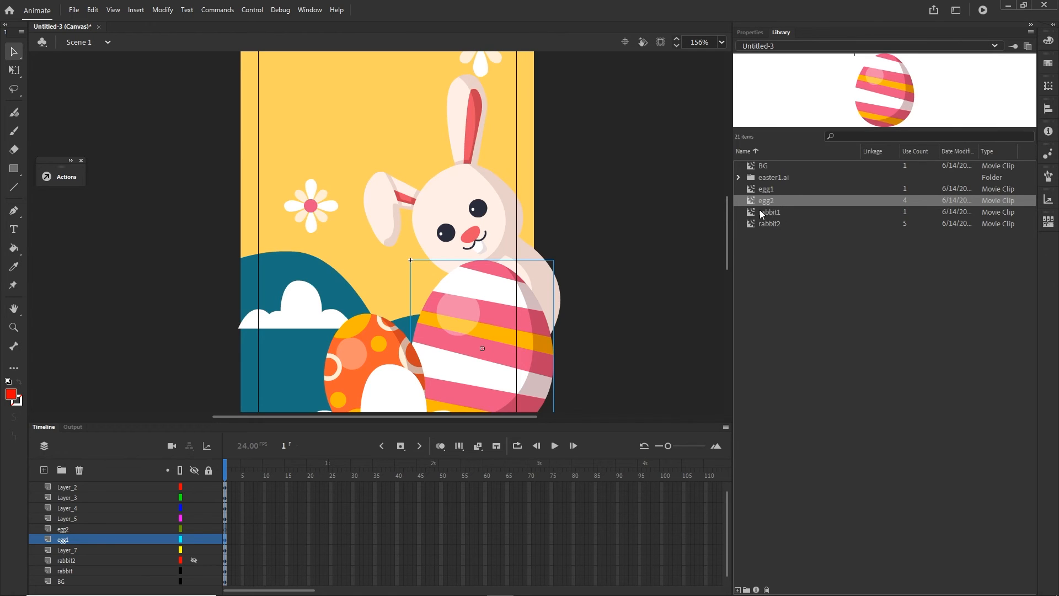
pyautogui.click(67, 529)
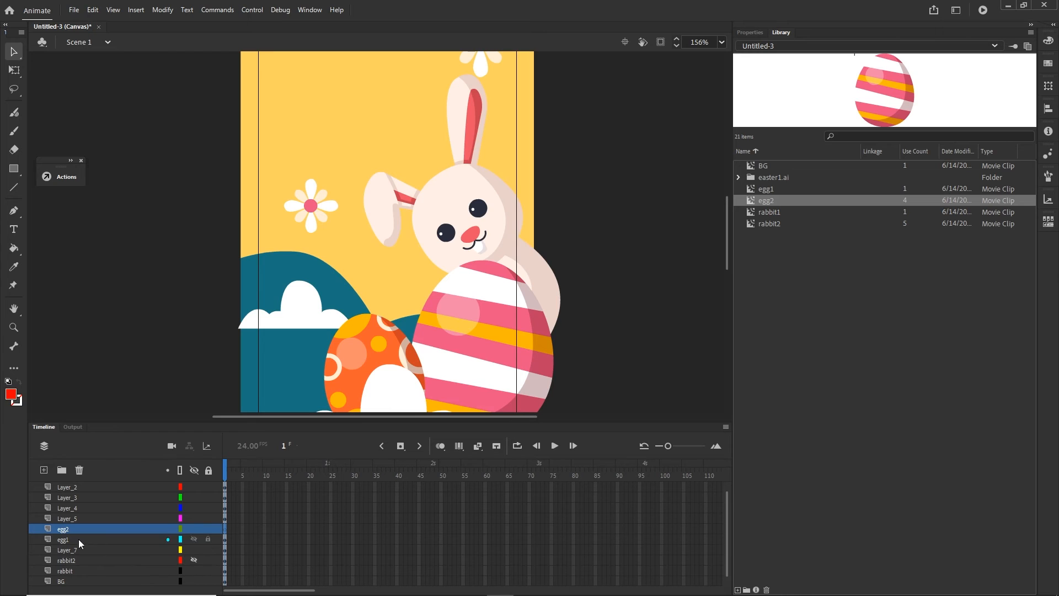
pyautogui.moveTo(766, 200); pyautogui.dragTo(516, 351)
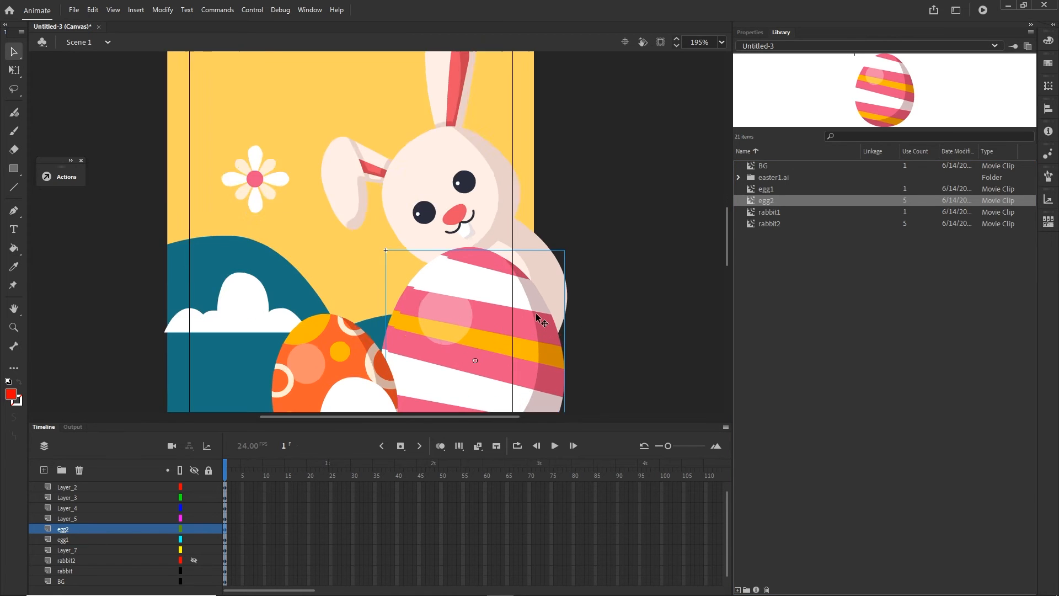
# - Nudge the new egg2 instance left and up until it lines up with the striped egg beneath it
pyautogui.scroll(5, 558, 317)
pyautogui.press('Left')
pyautogui.press('Up')
pyautogui.press('Up')
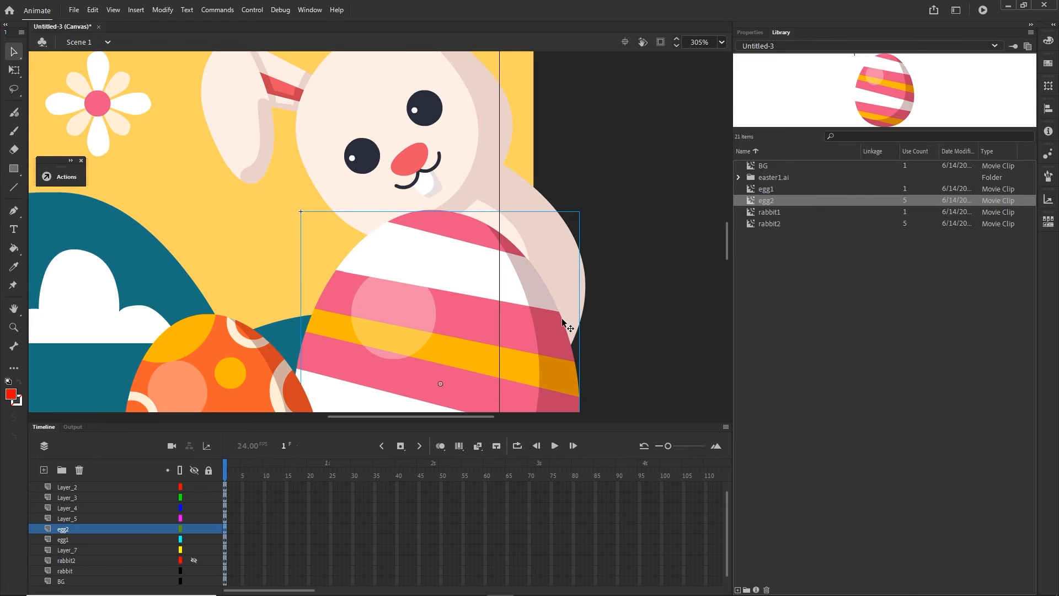
pyautogui.press('Left')
pyautogui.press('Up')
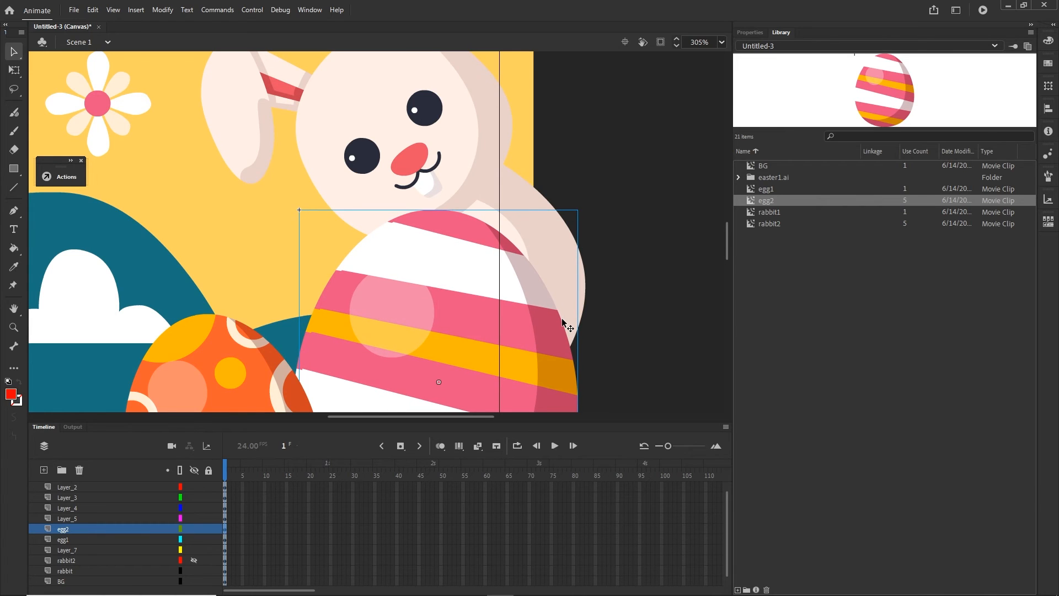
pyautogui.press('Left')
pyautogui.press('Left')
pyautogui.press('Left')
pyautogui.press('Up')
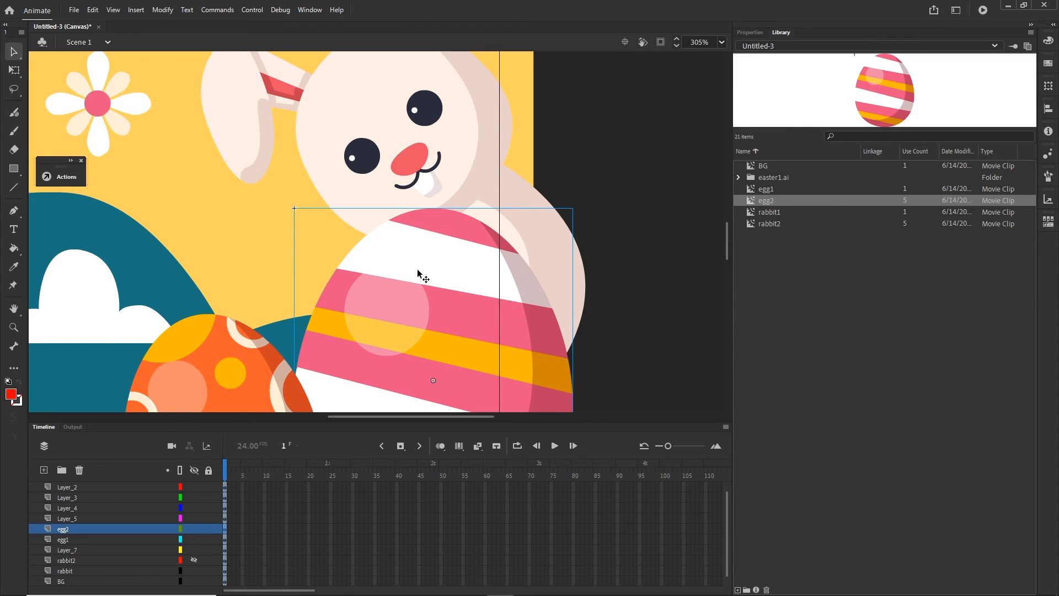
pyautogui.scroll(-1, 400, 288)
pyautogui.scroll(-1, 400, 293)
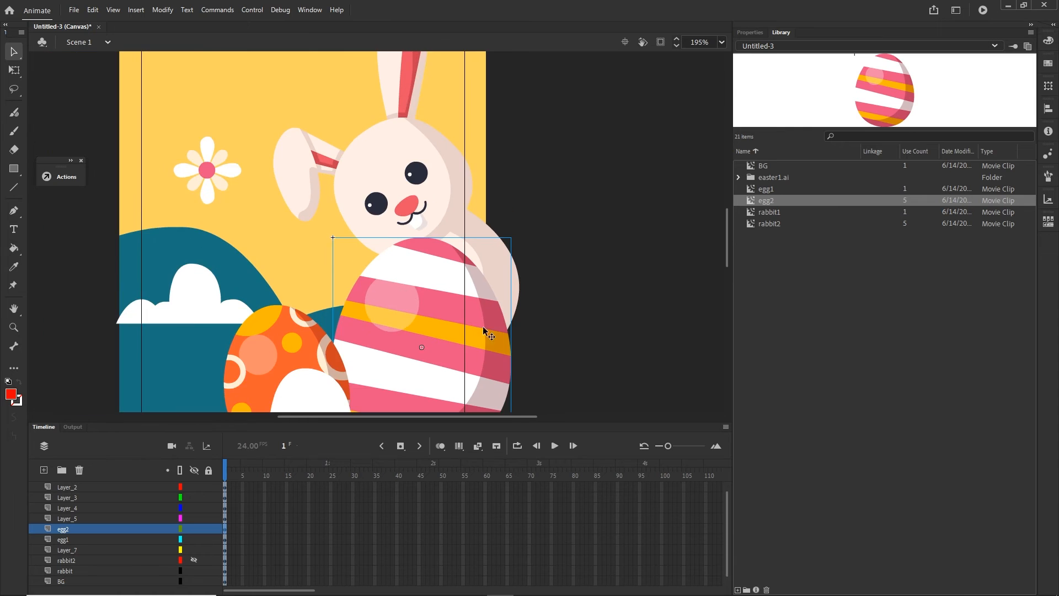
pyautogui.scroll(-1, 491, 316)
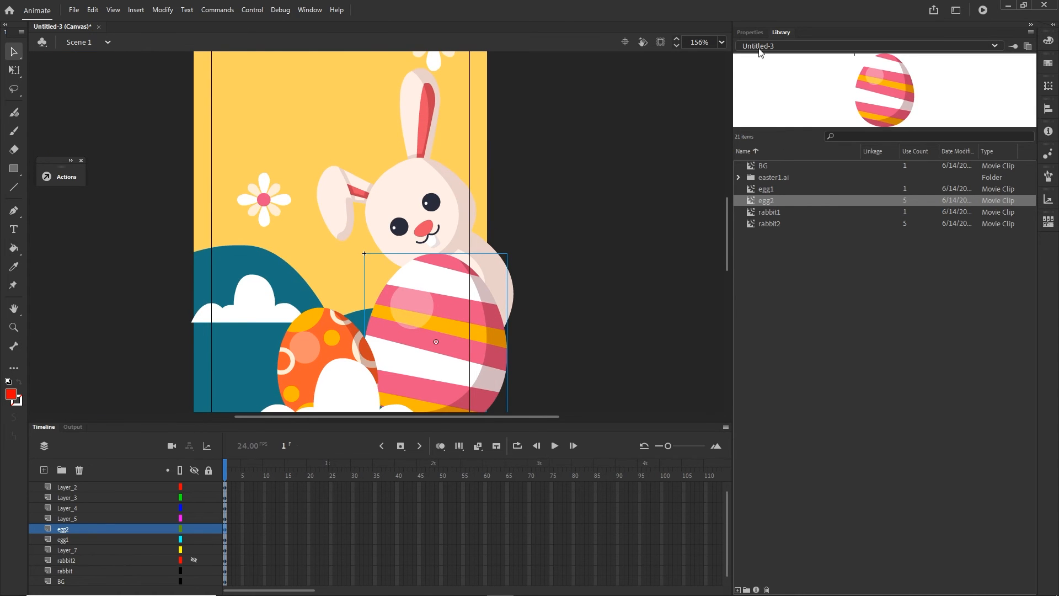
# - Give the new striped egg the instance name egg2 and check that name against its library symbol
pyautogui.click(749, 32)
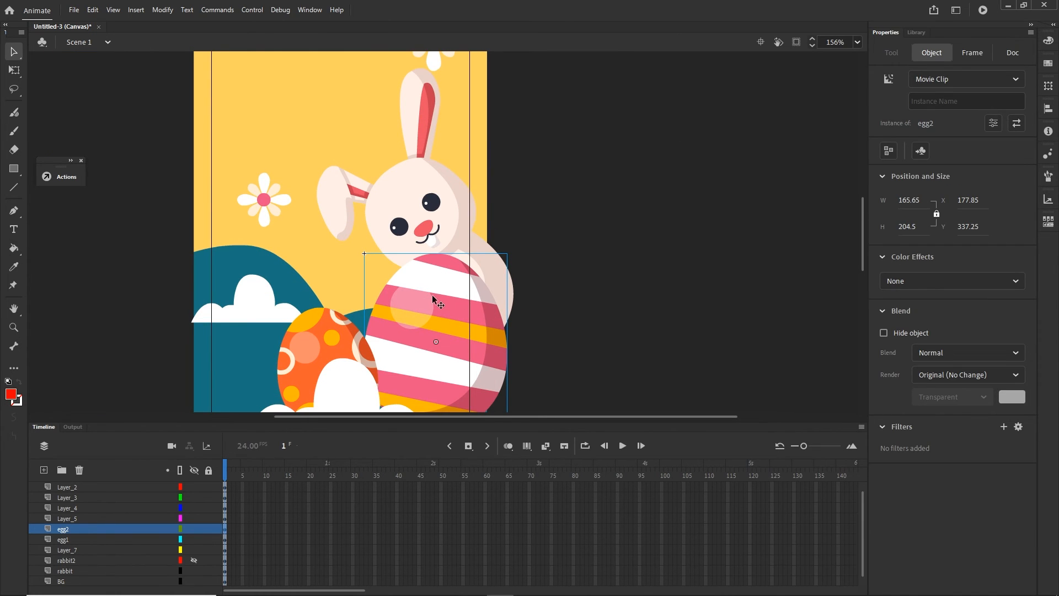
pyautogui.click(935, 101)
pyautogui.write('e')
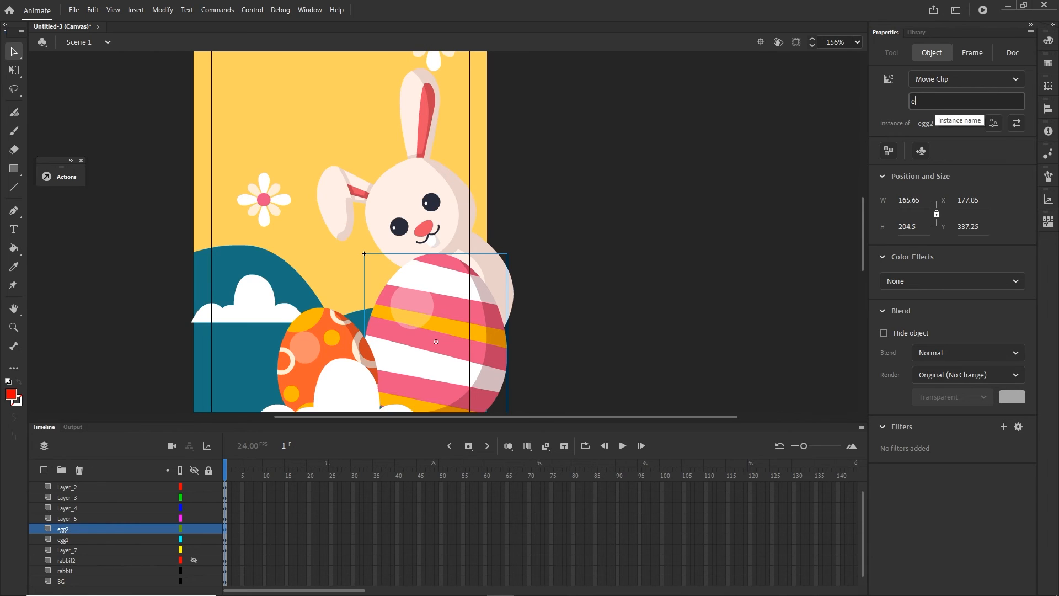
pyautogui.write('gg2')
pyautogui.click(739, 308)
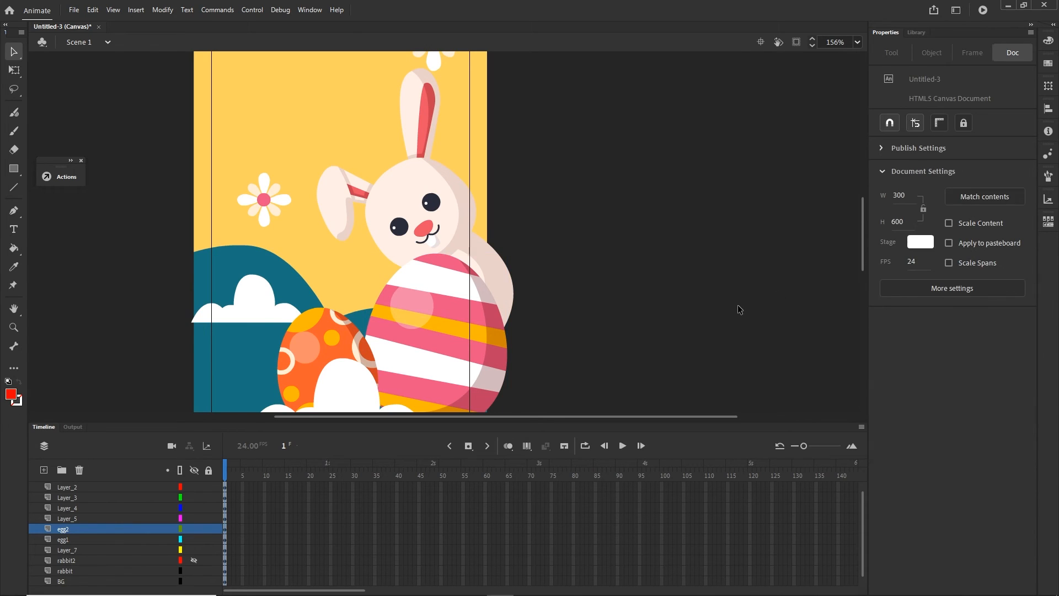
pyautogui.click(915, 33)
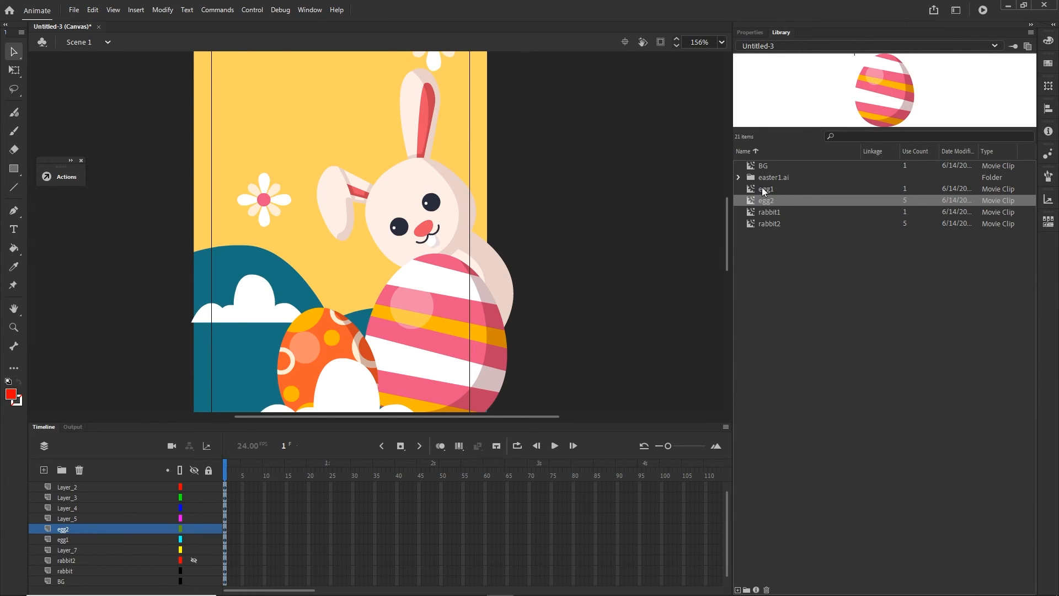
pyautogui.click(748, 33)
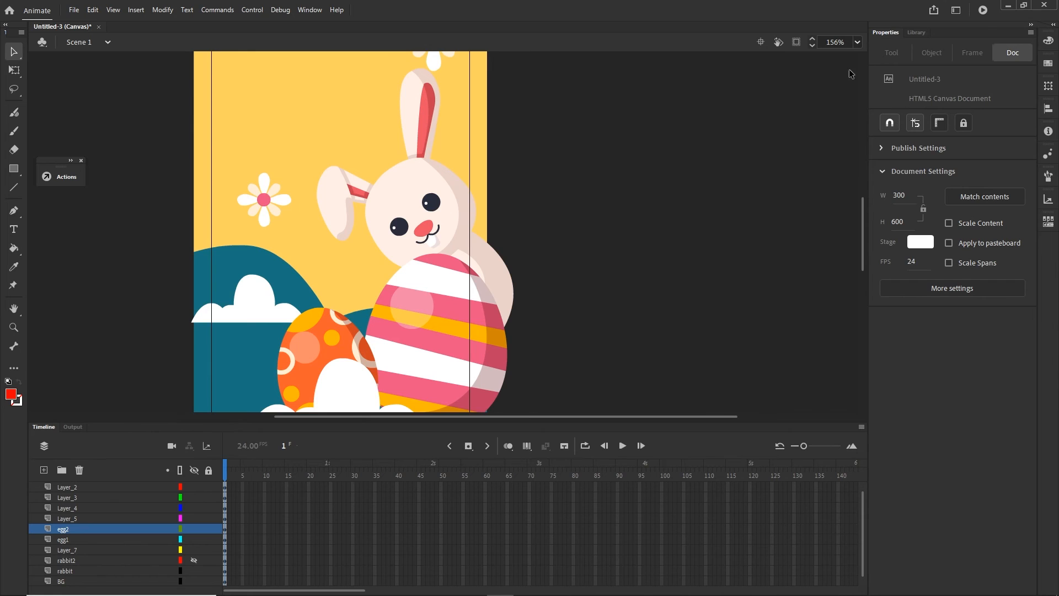
pyautogui.click(435, 366)
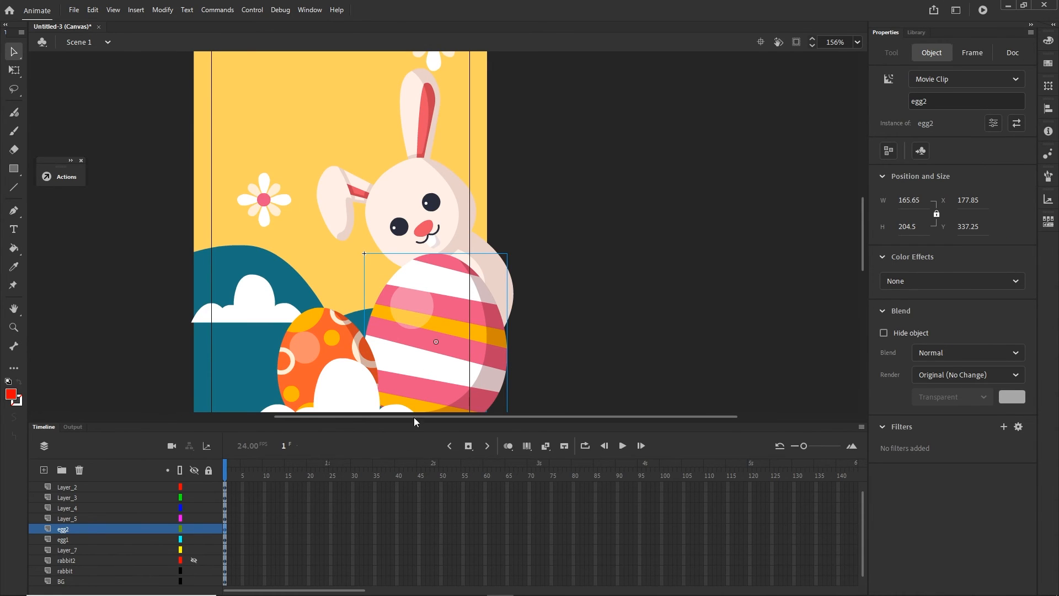
# - In the code layer's frame 1 script, add this.egg1.visible=false; directly below the line that hides rabbit1
pyautogui.click(224, 486)
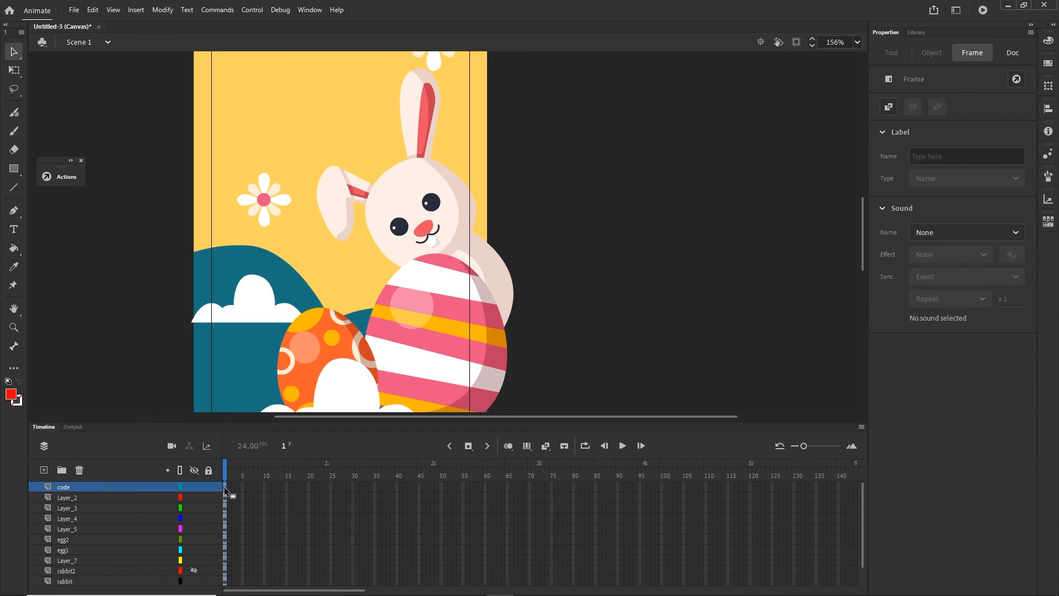
pyautogui.press('F9')
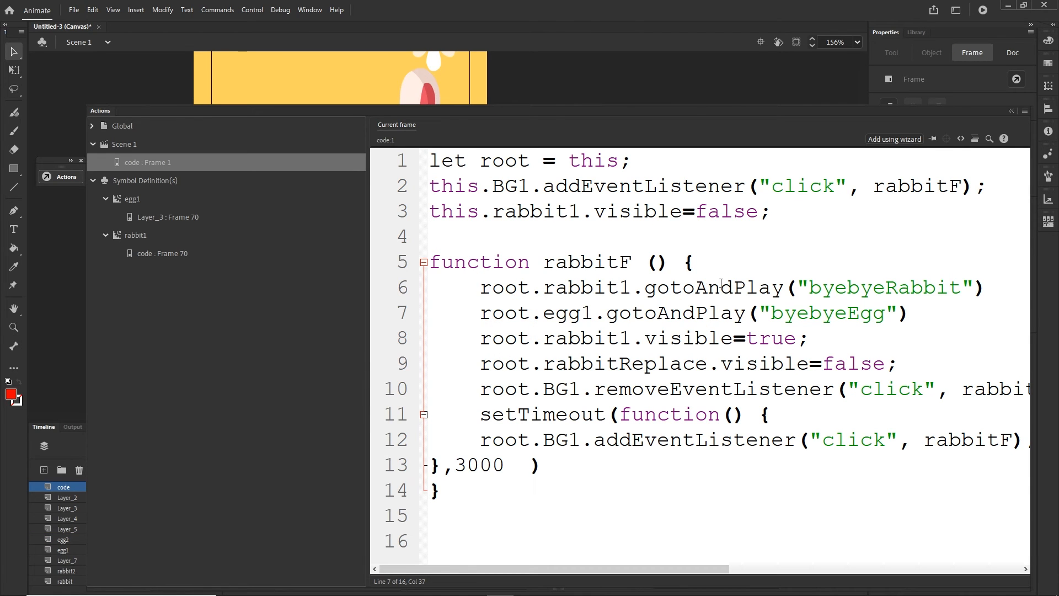
pyautogui.click(786, 210)
pyautogui.hotkey('ctrl', 'd')
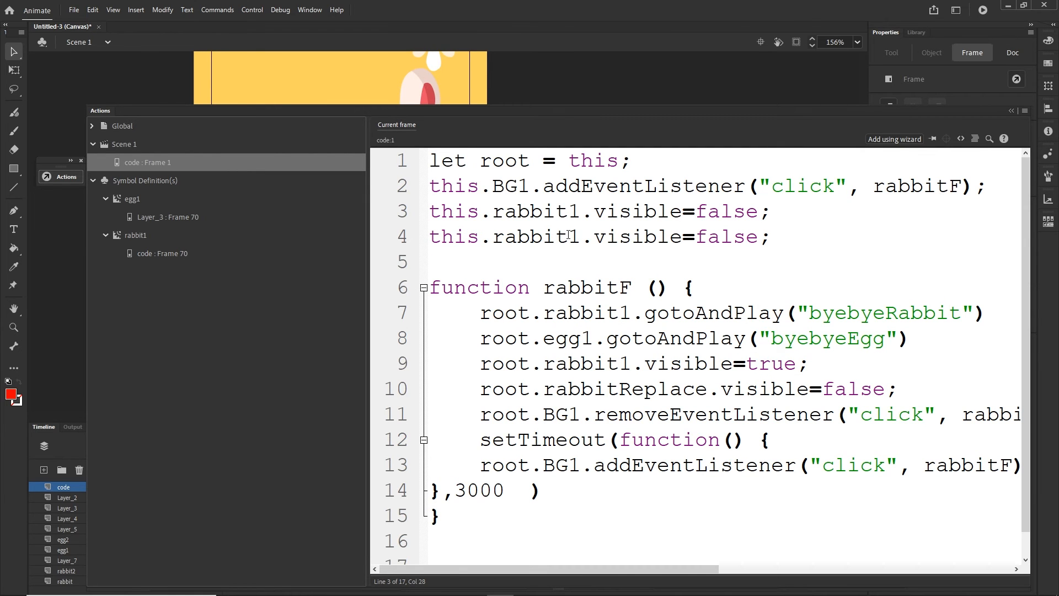
pyautogui.moveTo(568, 235); pyautogui.dragTo(493, 236)
pyautogui.write('e')
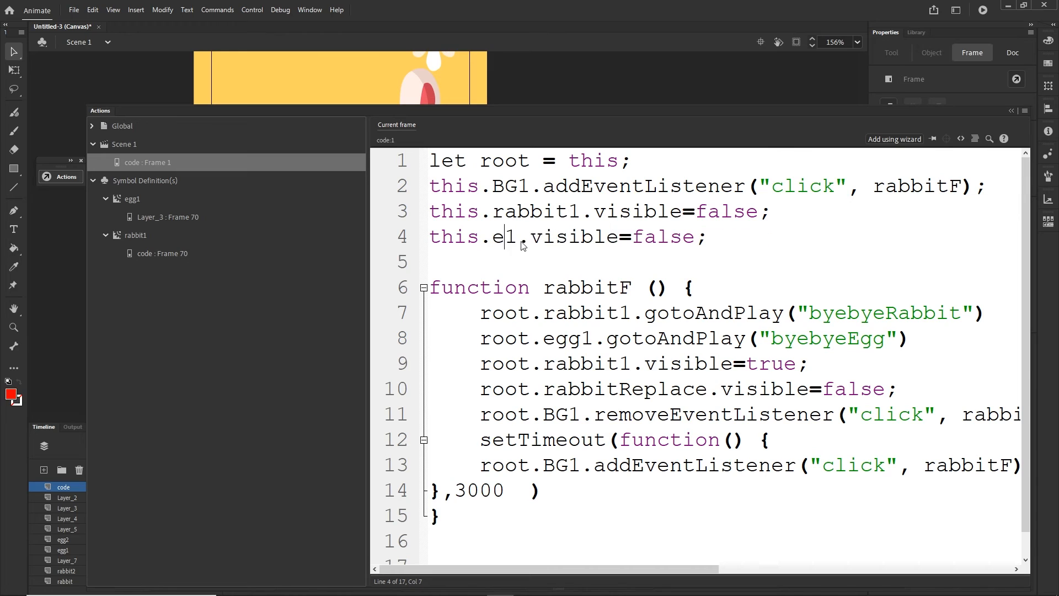
pyautogui.write('gg')
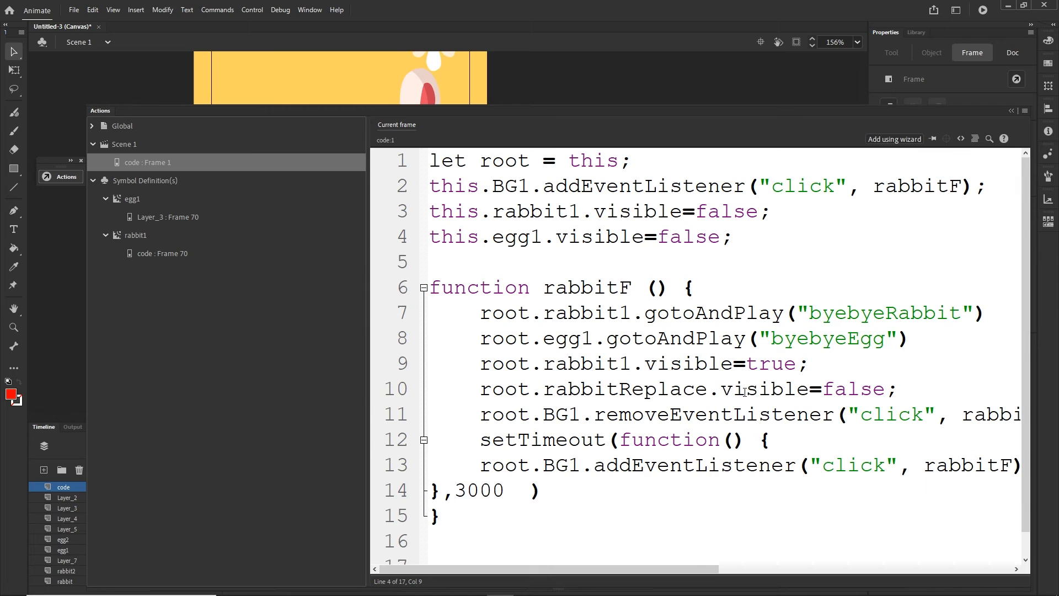
# - Inside the rabbitF function, add root.egg1.visible=true; below the line that hides rabbitReplace
pyautogui.click(904, 396)
pyautogui.press('Return')
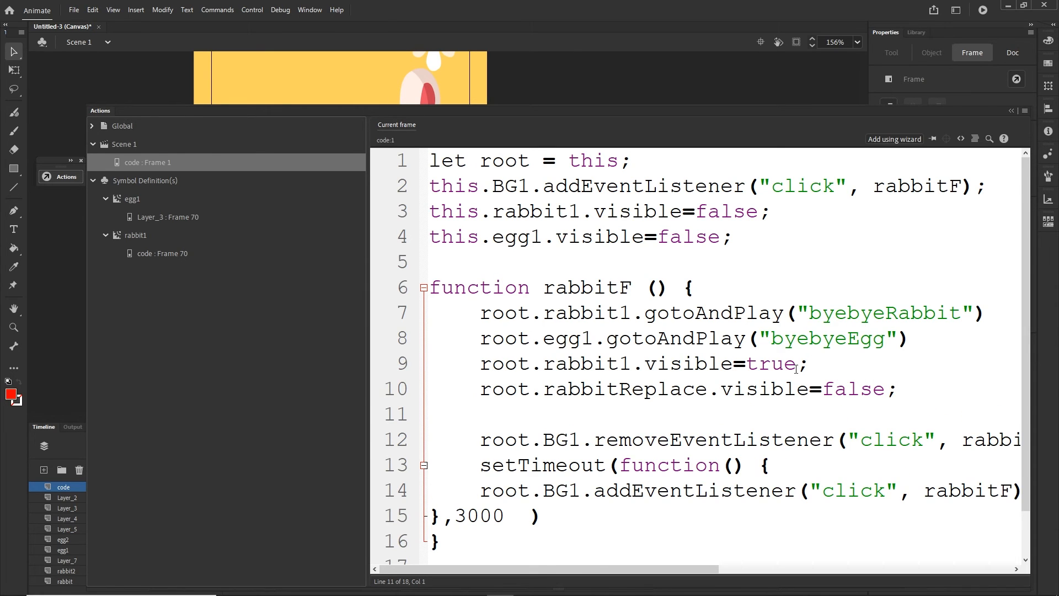
pyautogui.moveTo(808, 366); pyautogui.dragTo(473, 370)
pyautogui.hotkey('ctrl', 'c')
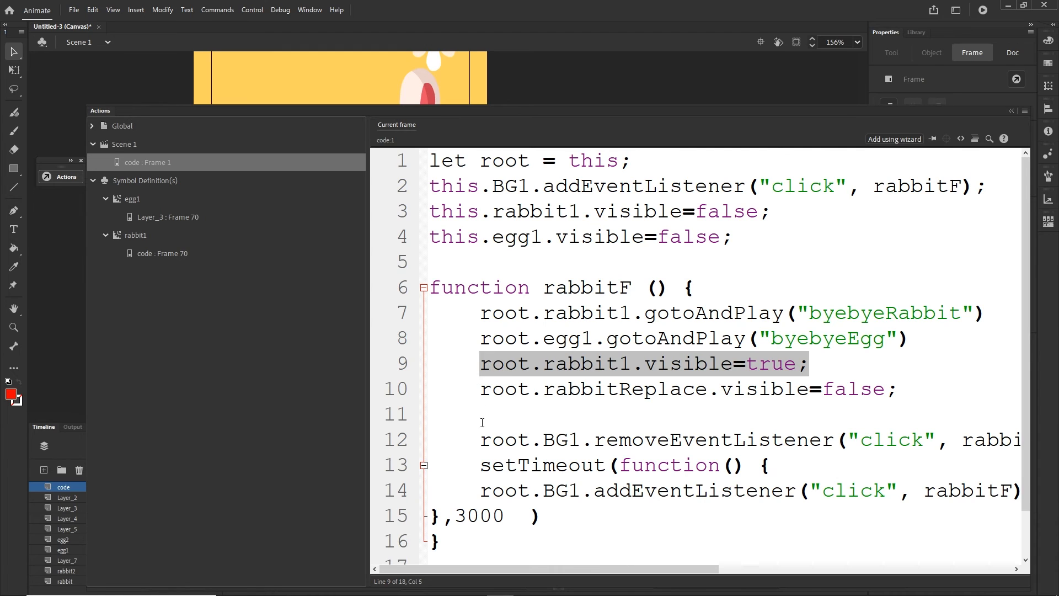
pyautogui.click(482, 422)
pyautogui.hotkey('ctrl', 'v')
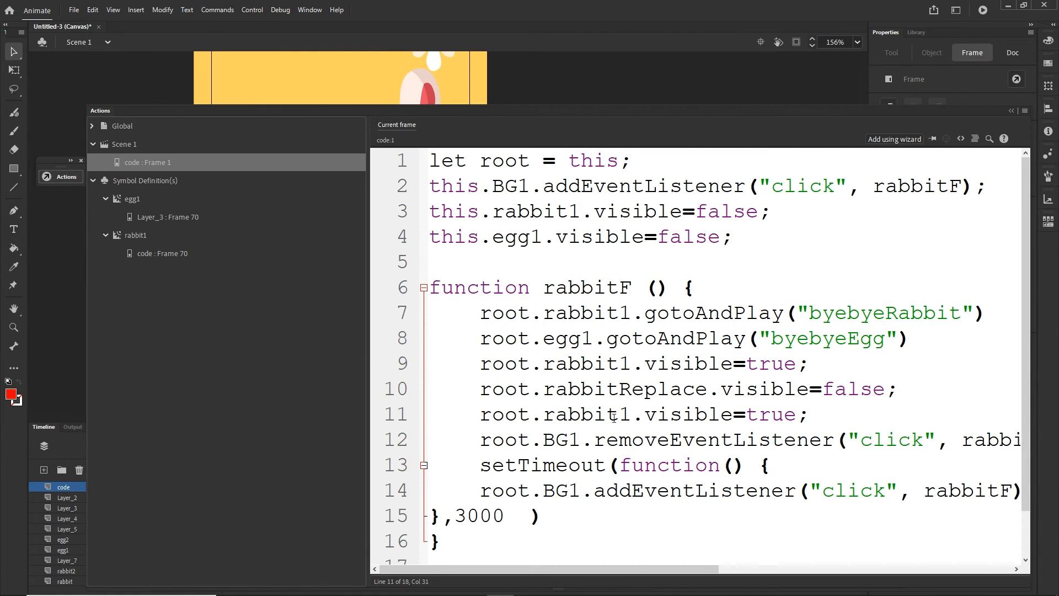
pyautogui.moveTo(632, 415); pyautogui.dragTo(542, 414)
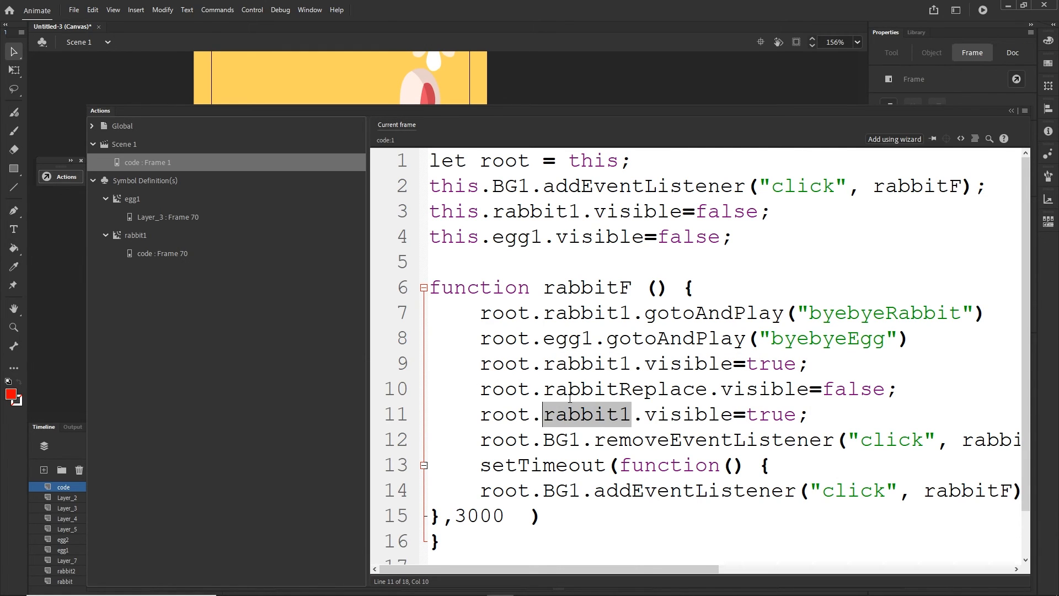
pyautogui.write('egg1')
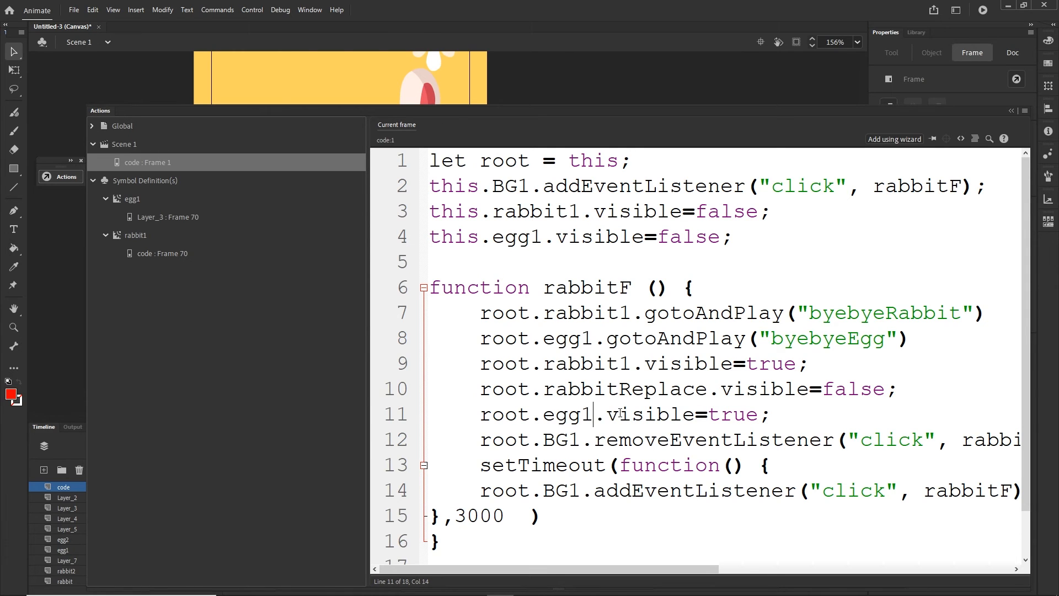
# - Add root.egg2.visible=false; below the egg1 visibility line in rabbitF and test the banner in the browser
pyautogui.click(776, 409)
pyautogui.press('Return')
pyautogui.write('root.egg1.visible=true;')
pyautogui.click(593, 439)
pyautogui.press('BackSpace')
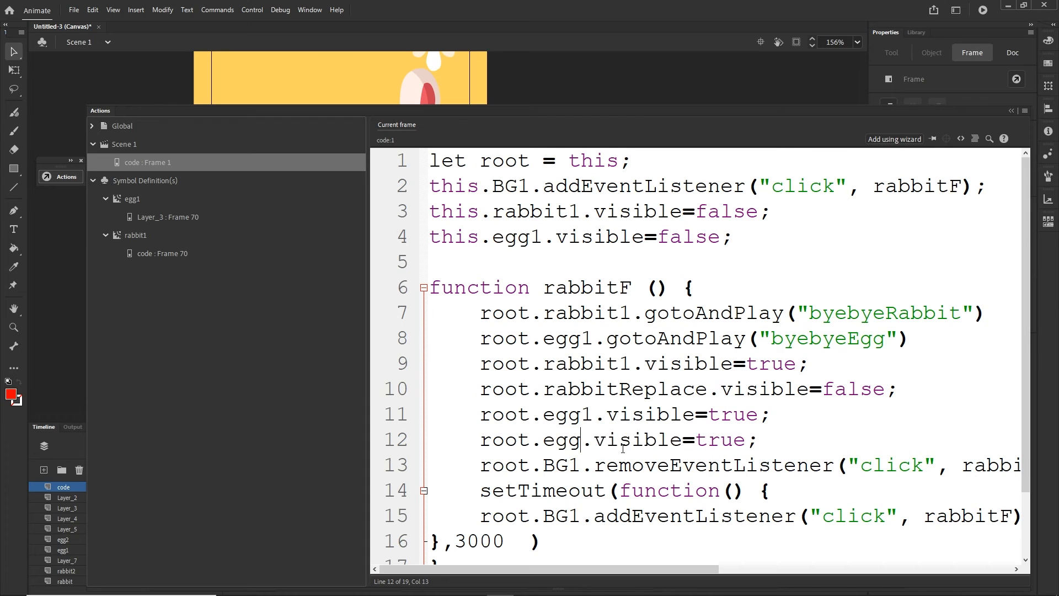
pyautogui.write('2')
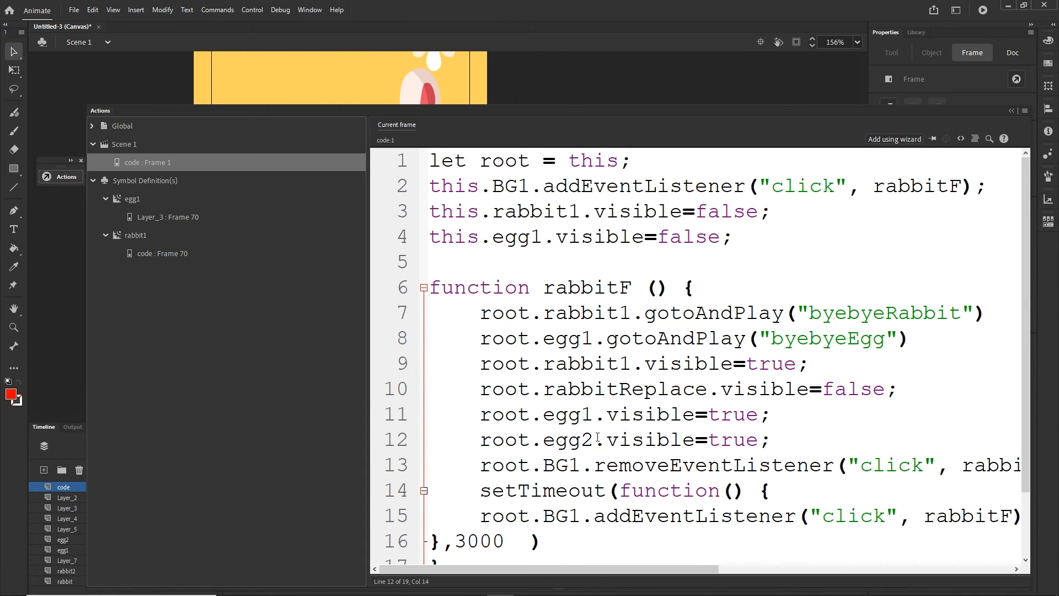
pyautogui.moveTo(758, 439); pyautogui.dragTo(707, 440)
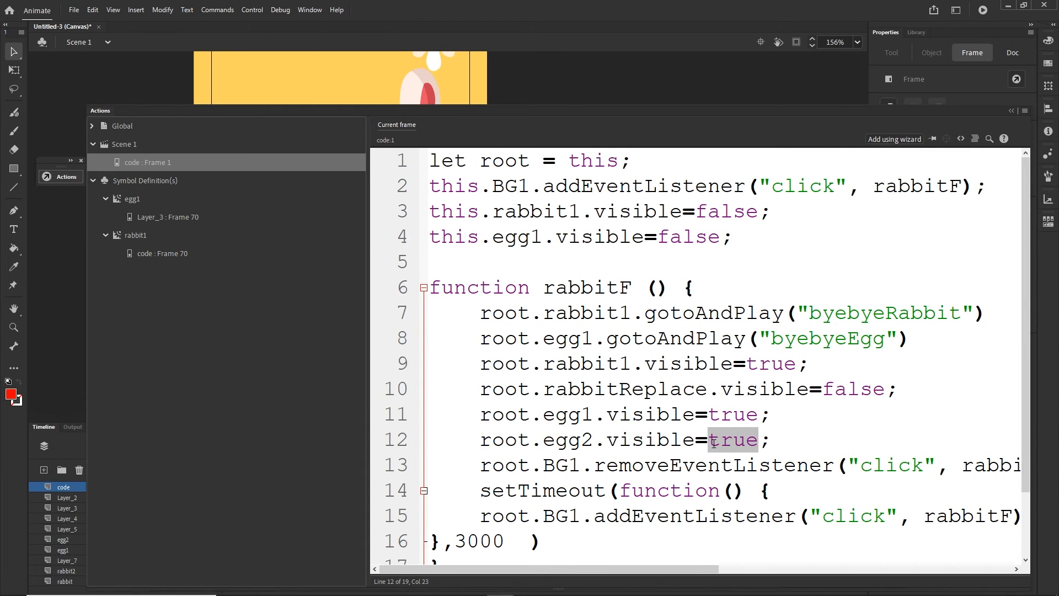
pyautogui.write('false')
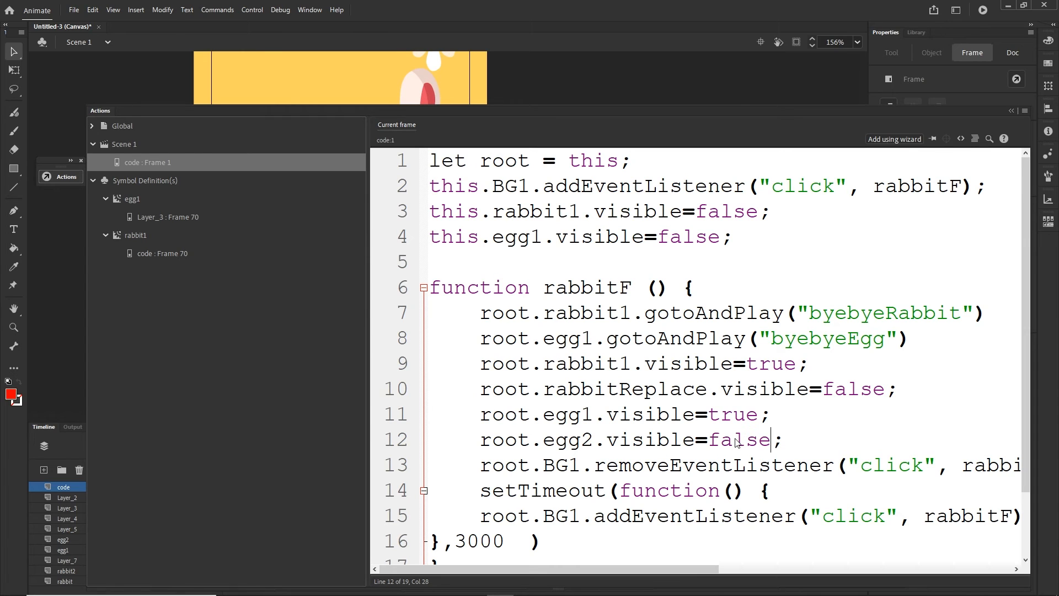
pyautogui.hotkey('ctrl', 'Return')
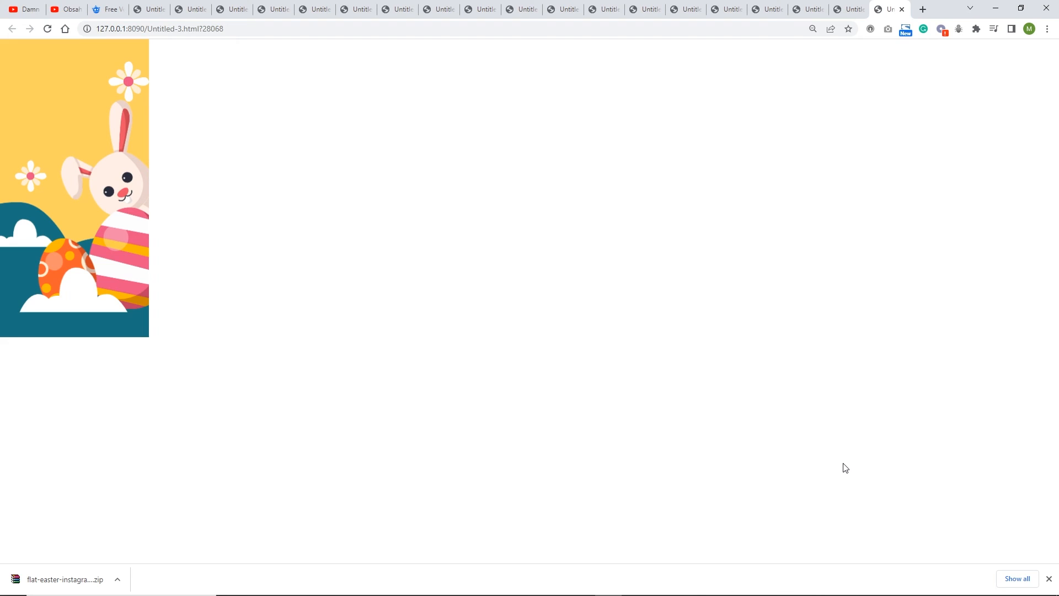
# - Switch to Animate and add stage.enableMouseOver(); directly below let root = this; in the code layer's frame 1 script
pyautogui.moveTo(664, 588)
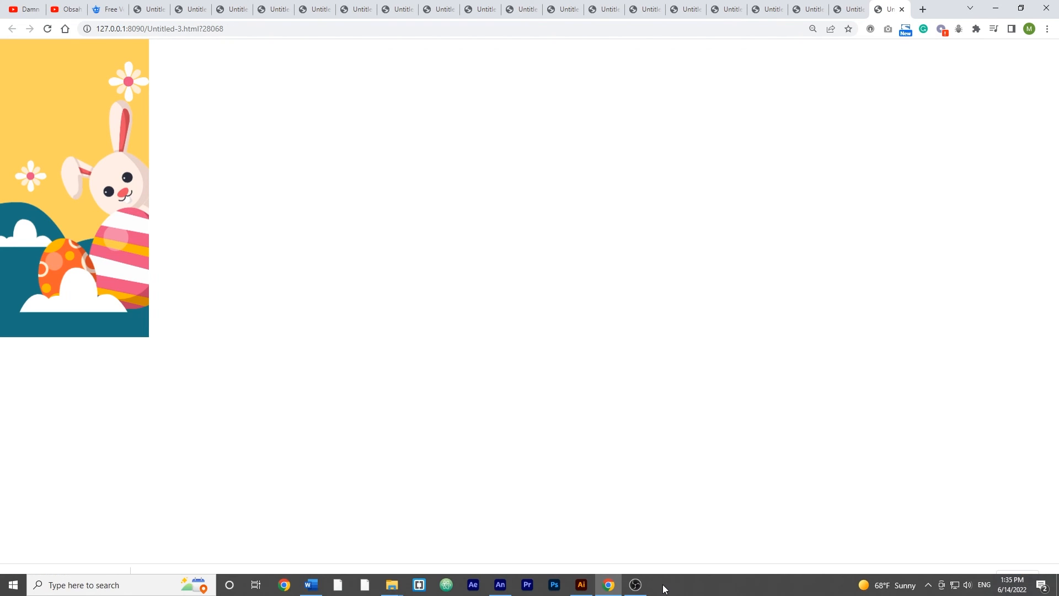
pyautogui.click(507, 585)
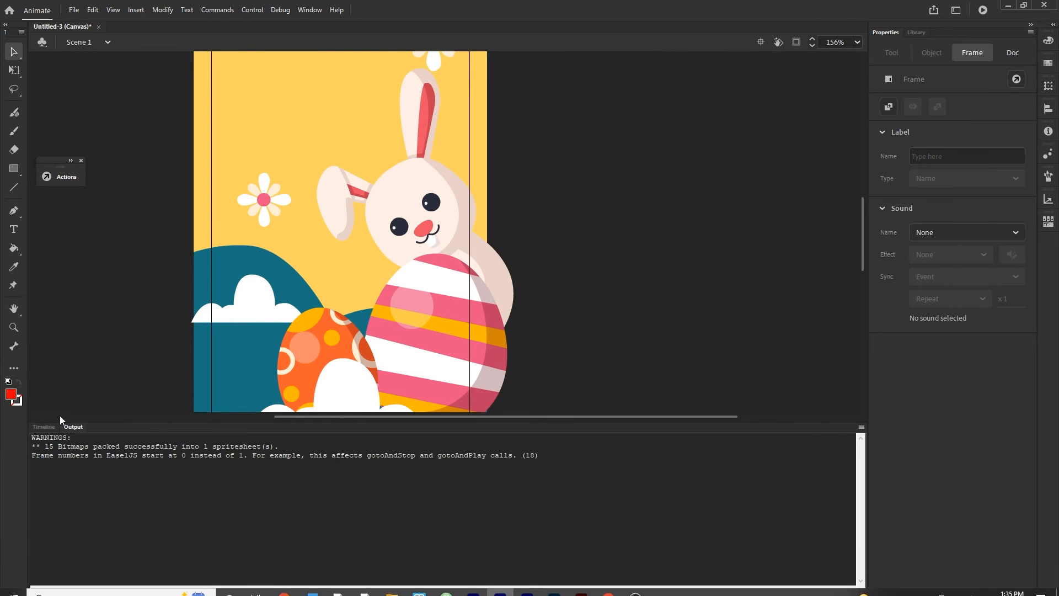
pyautogui.click(45, 427)
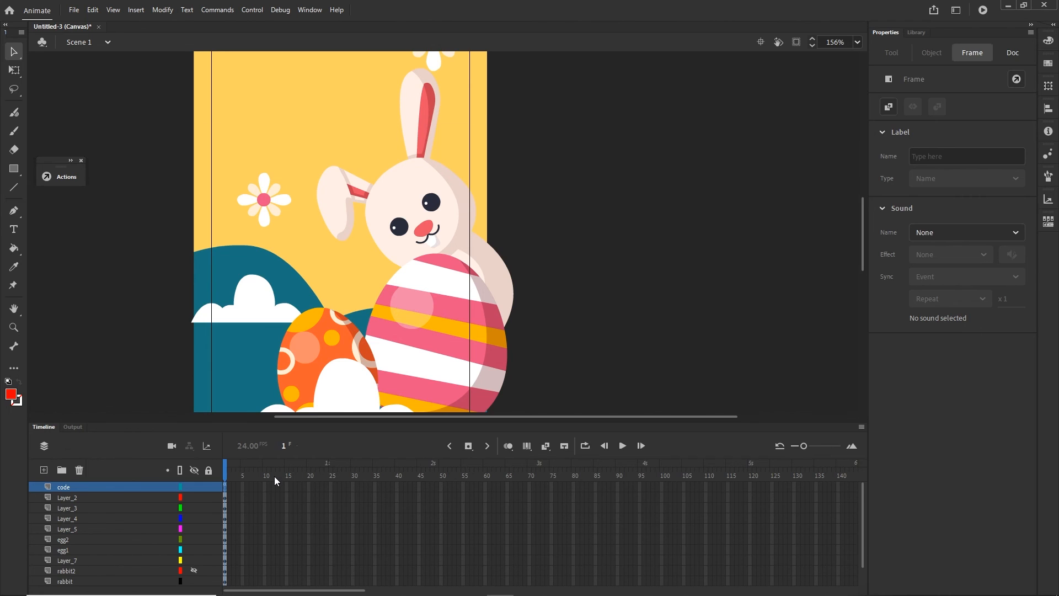
pyautogui.press('F9')
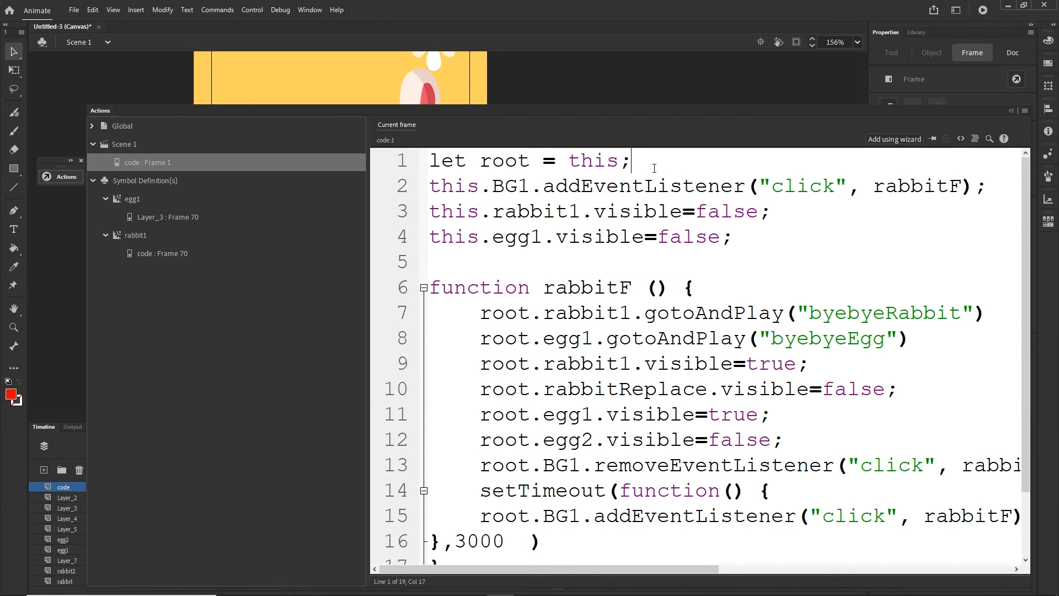
pyautogui.press('Return')
pyautogui.write('stage')
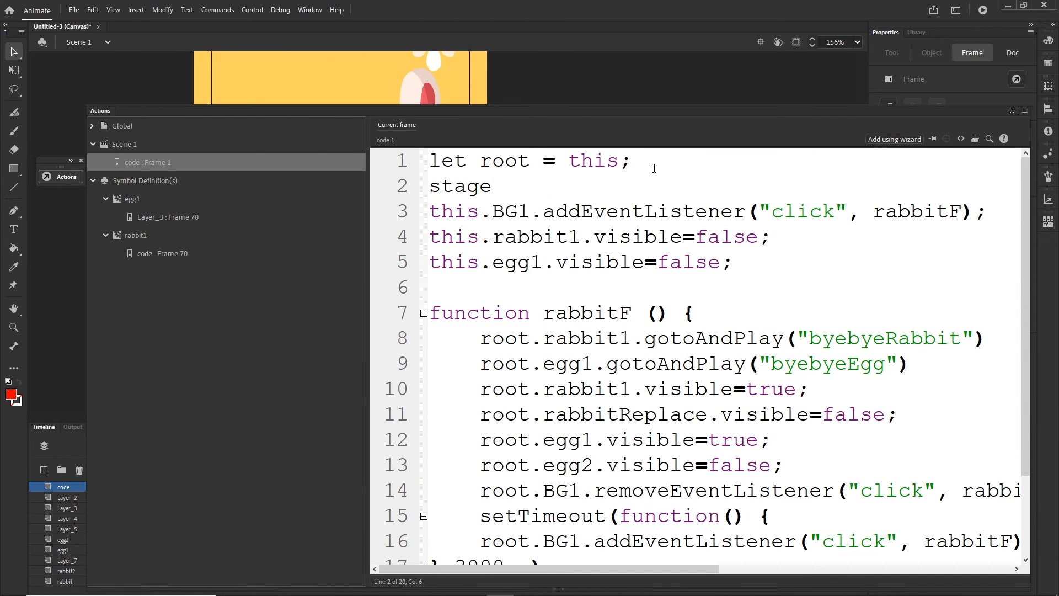
pyautogui.write('.enableMouseO')
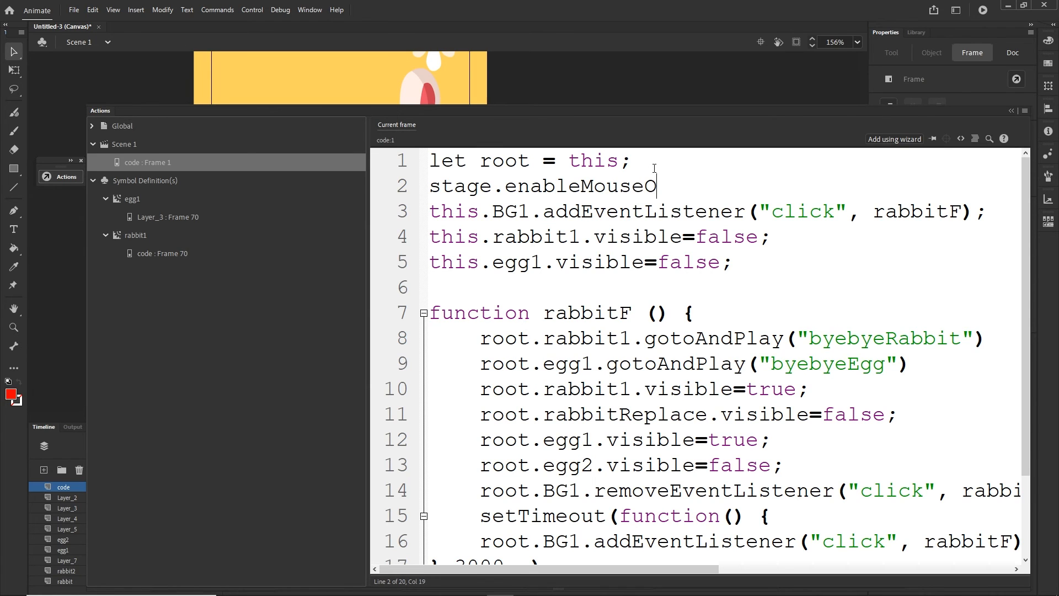
pyautogui.write('ver()')
pyautogui.press('Delete')
pyautogui.write(';')
# - Change the event of the initial BG1 listener on line 3 to "mouseover"
pyautogui.moveTo(827, 211); pyautogui.dragTo(781, 213)
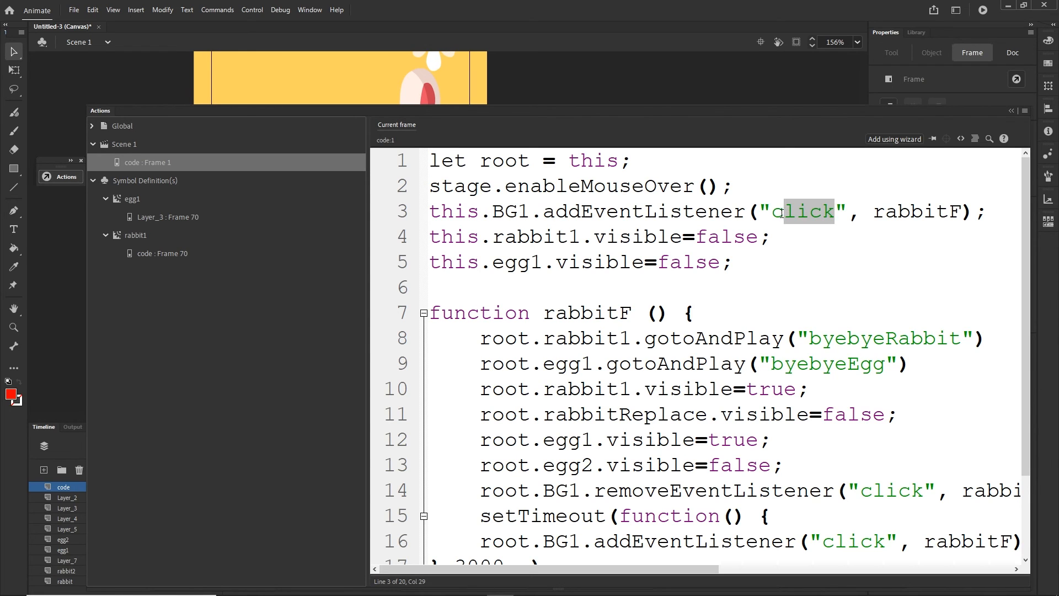
pyautogui.write('mo')
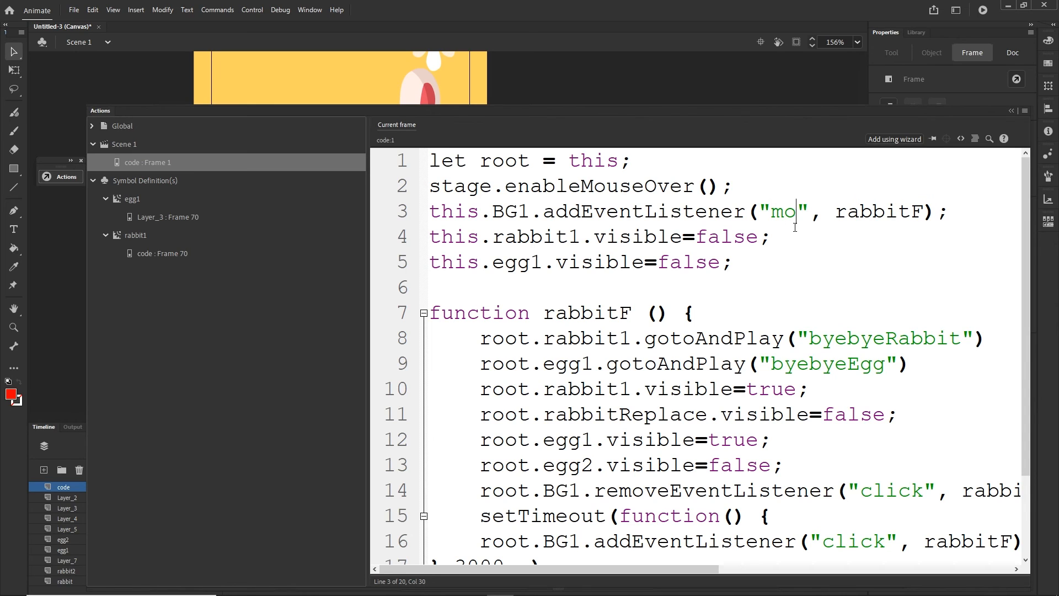
pyautogui.write('useover')
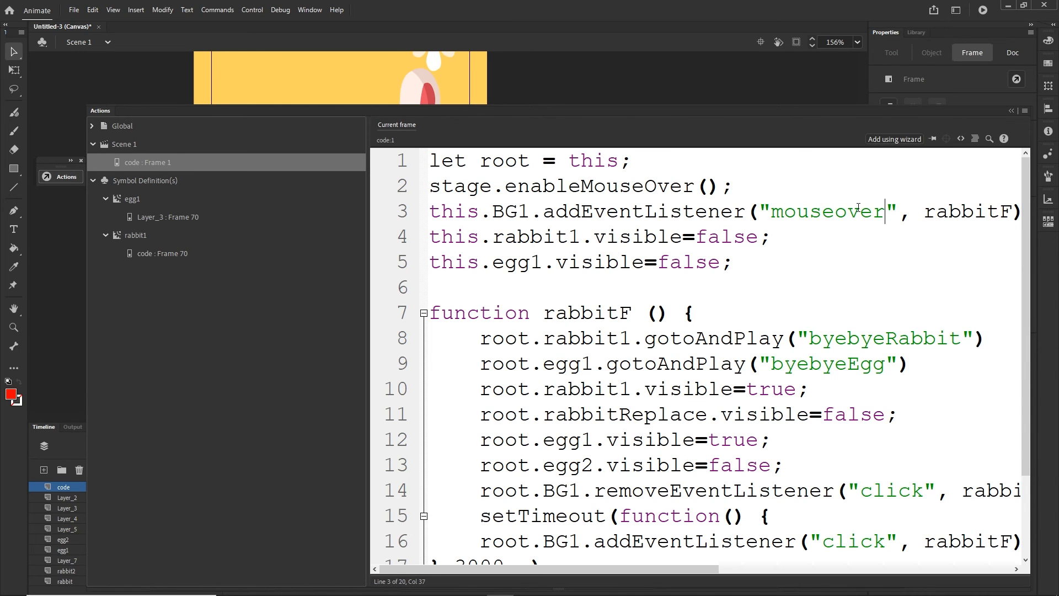
# - Copy mouseover over the "click" event in rabbitF's removeEventListener line and in the addEventListener line inside setTimeout
pyautogui.moveTo(890, 211); pyautogui.dragTo(778, 216)
pyautogui.hotkey('ctrl', 'c')
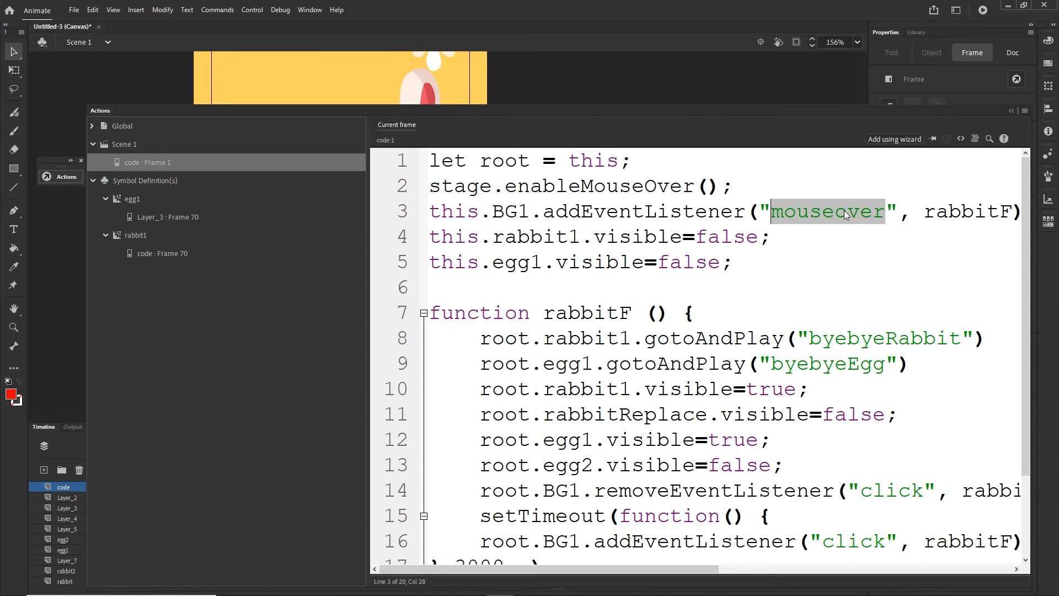
pyautogui.moveTo(1027, 285); pyautogui.dragTo(1025, 345)
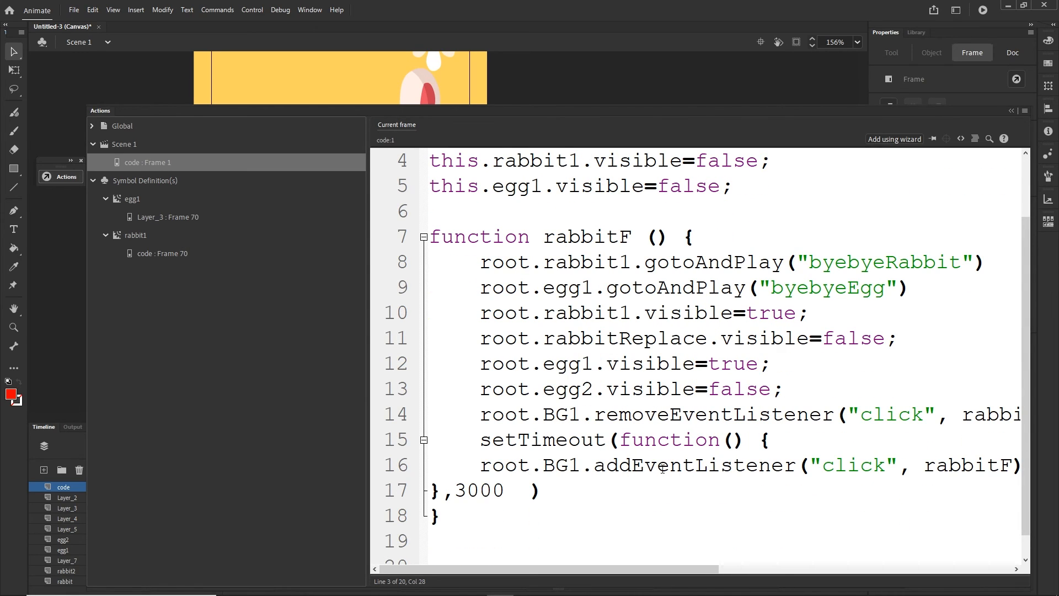
pyautogui.moveTo(918, 414); pyautogui.dragTo(860, 417)
pyautogui.hotkey('ctrl', 'v')
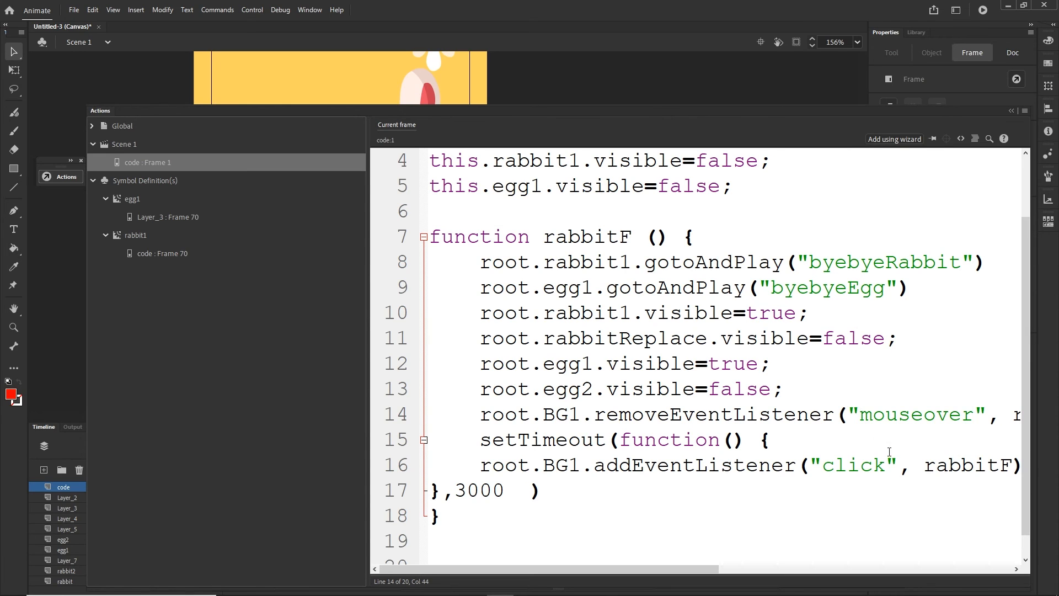
pyautogui.moveTo(889, 452); pyautogui.dragTo(831, 451)
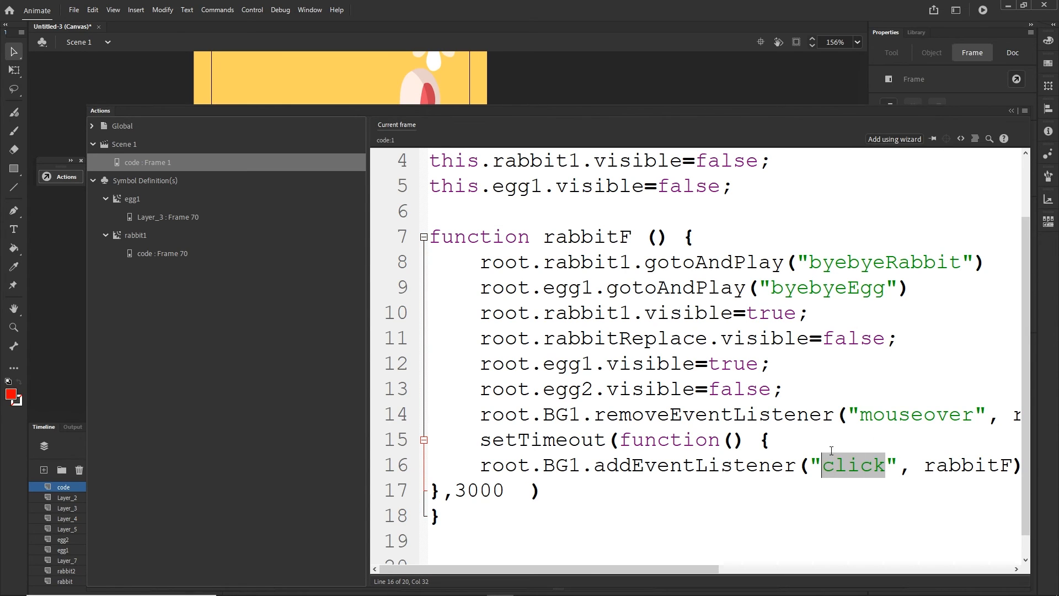
pyautogui.hotkey('ctrl', 'v')
# - Test the banner in the browser by moving the pointer over its background to trigger the rabbit and egg animations
pyautogui.hotkey('ctrl', 'Return')
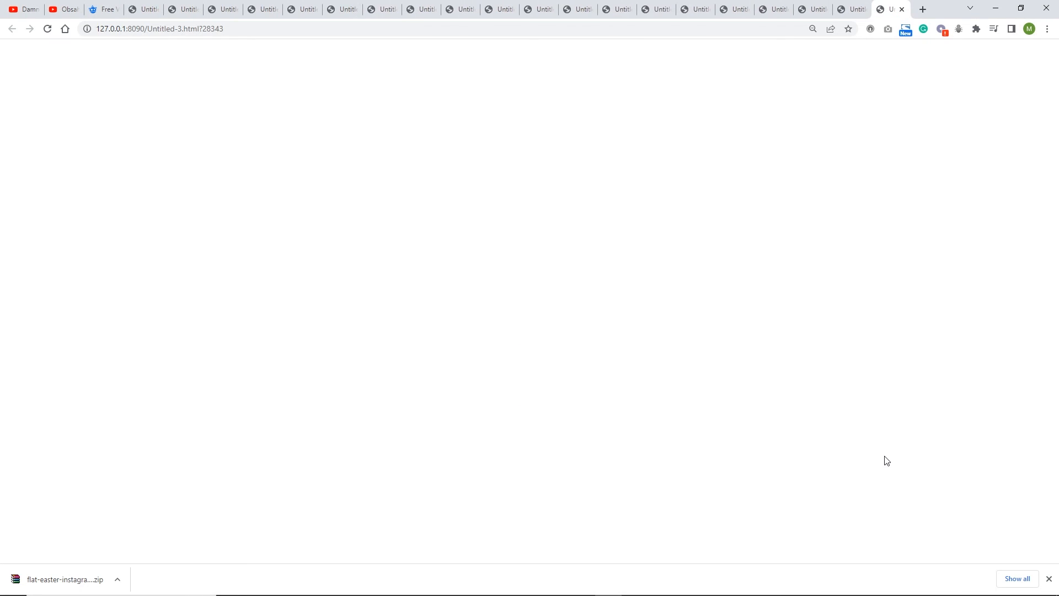
pyautogui.moveTo(81, 84)
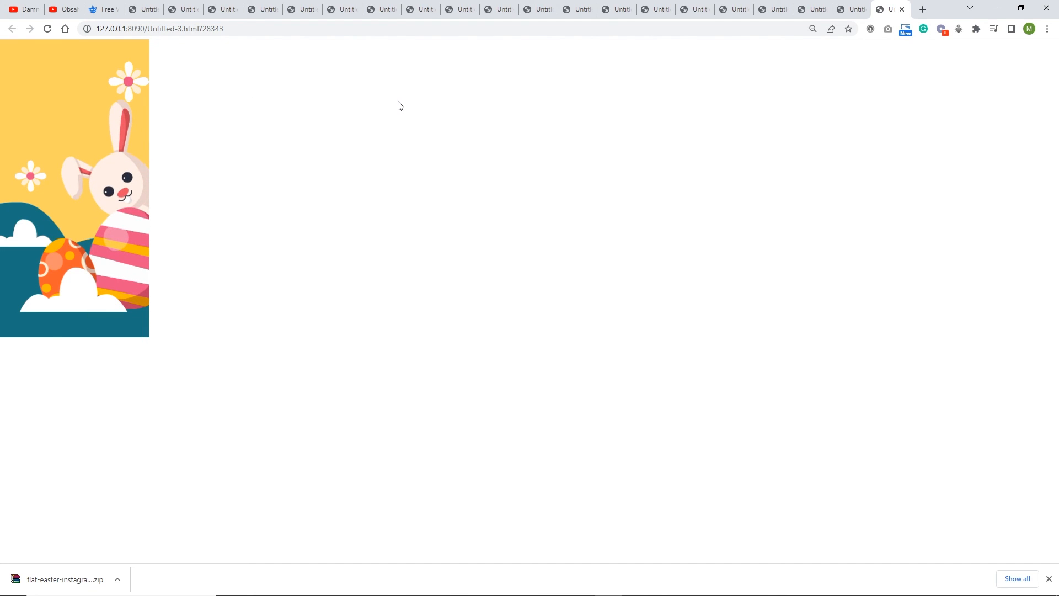
pyautogui.moveTo(64, 66)
# - Return to Animate, start saving the document, and create a folder named animate inside 57 easter animation\tutorial
pyautogui.moveTo(381, 593)
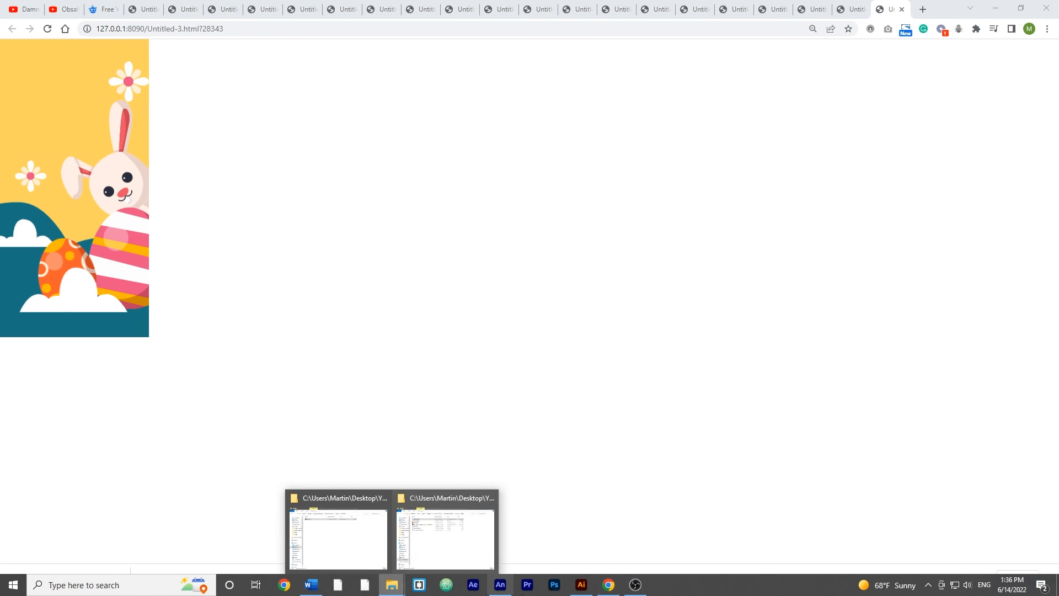
pyautogui.click(503, 591)
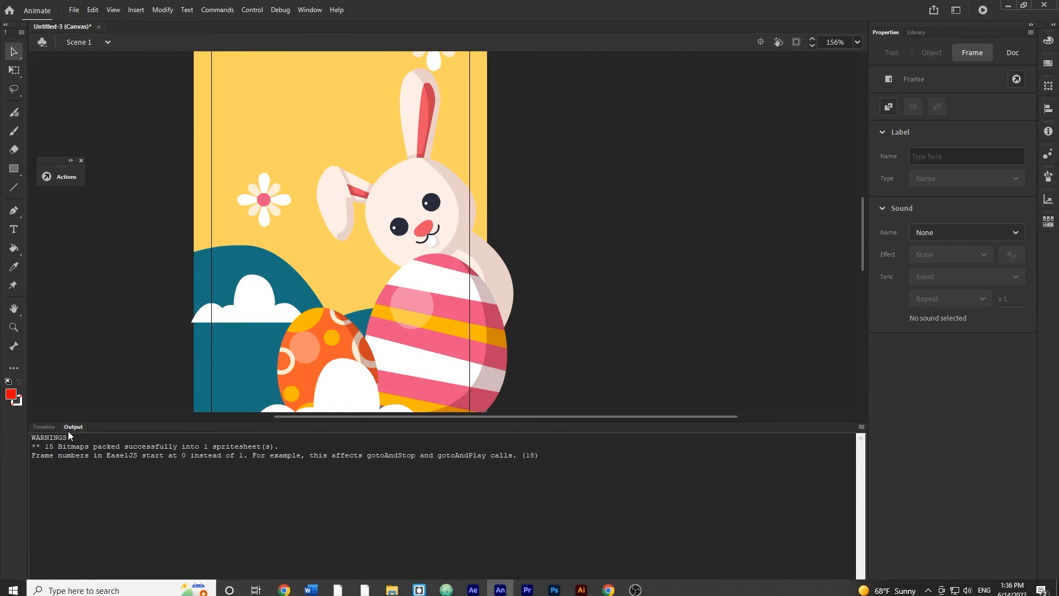
pyautogui.click(52, 429)
pyautogui.hotkey('ctrl', 's')
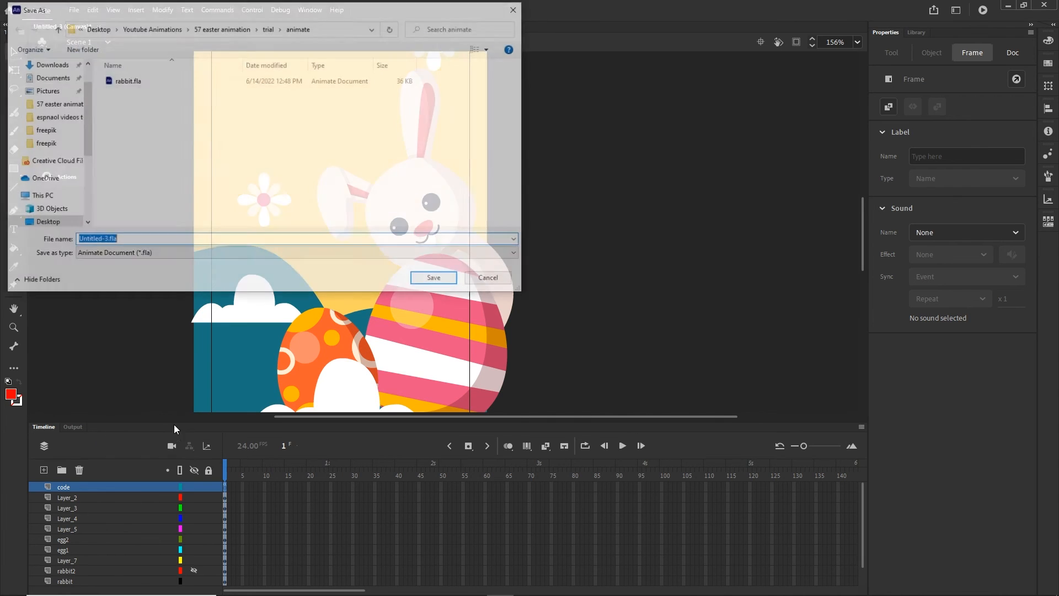
pyautogui.click(222, 32)
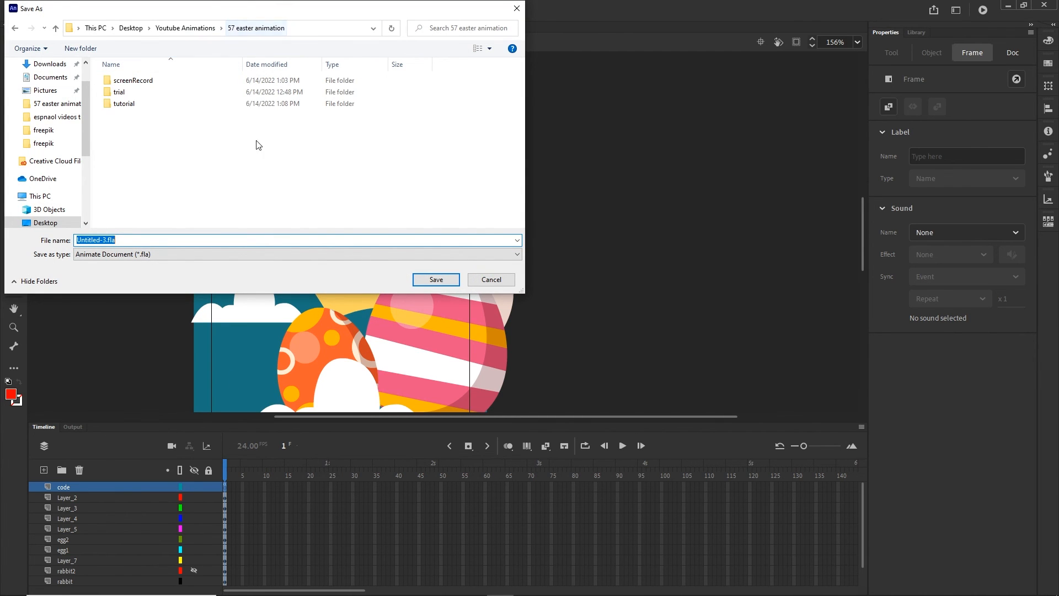
pyautogui.doubleClick(127, 106)
pyautogui.rightClick(132, 139)
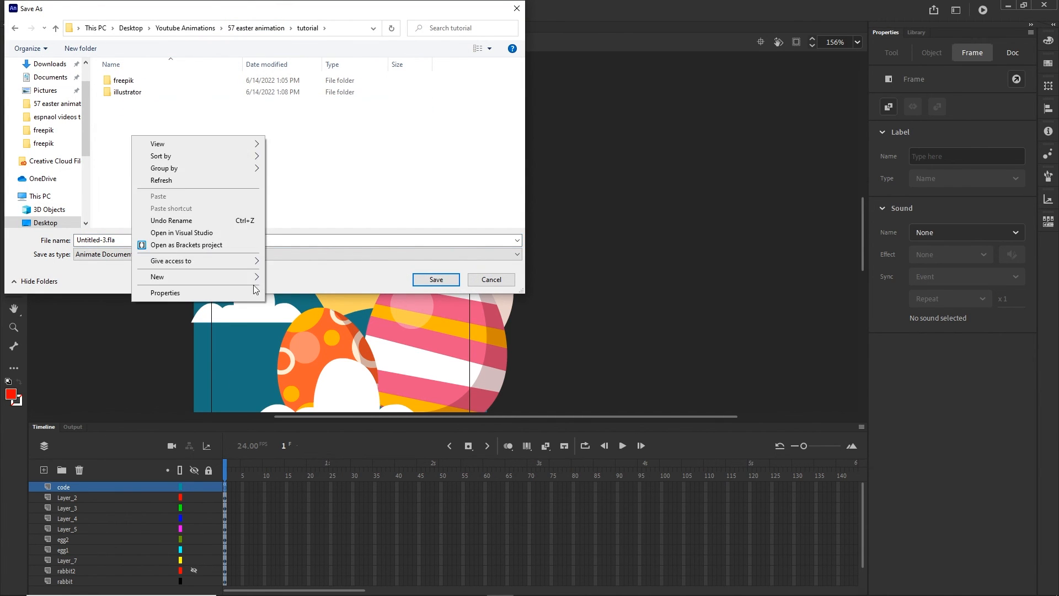
pyautogui.moveTo(243, 276)
pyautogui.click(289, 277)
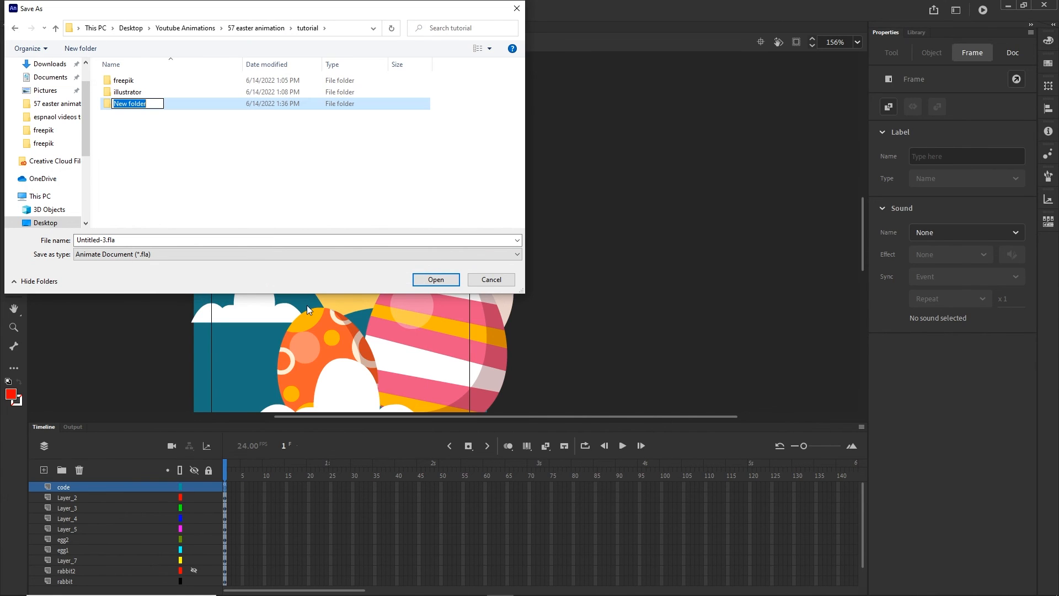
pyautogui.write('animate')
pyautogui.click(155, 136)
# - Save the document as easter1 in the new animate folder, keeping the Animate Document (*.fla) type
pyautogui.doubleClick(130, 86)
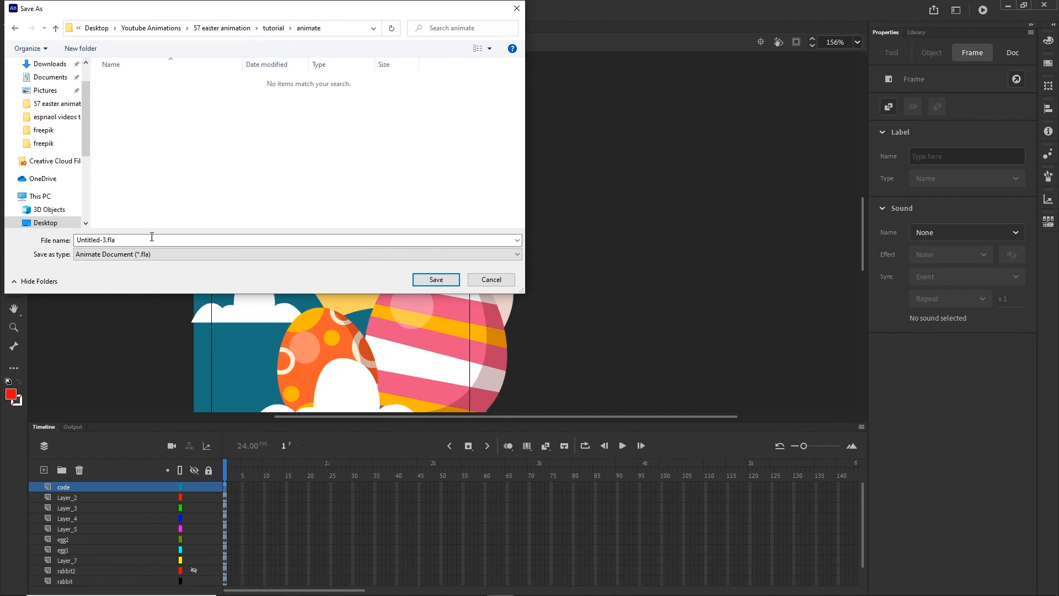
pyautogui.doubleClick(141, 240)
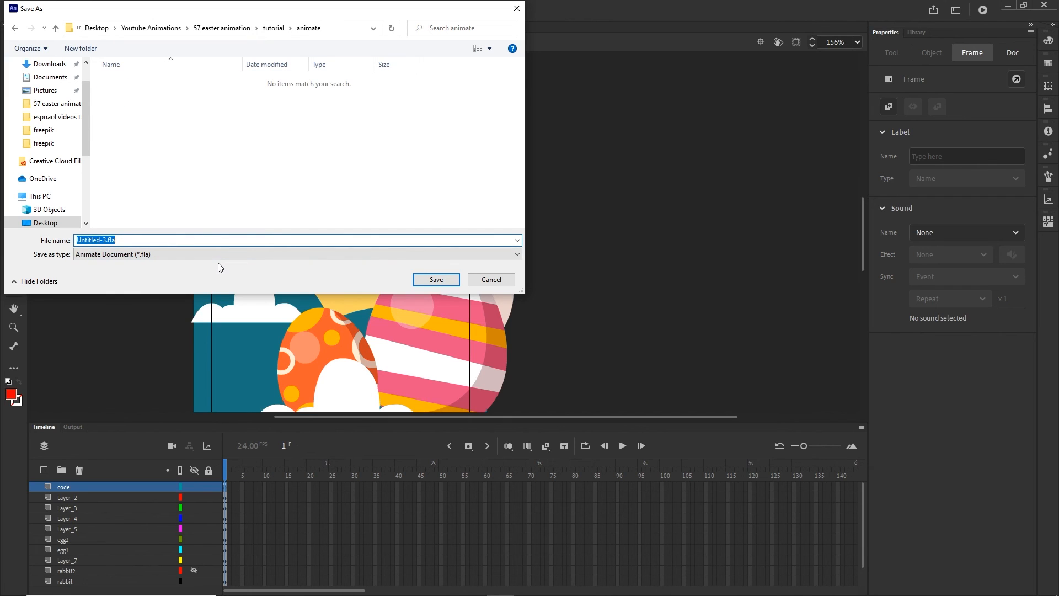
pyautogui.write('easter1')
pyautogui.click(429, 283)
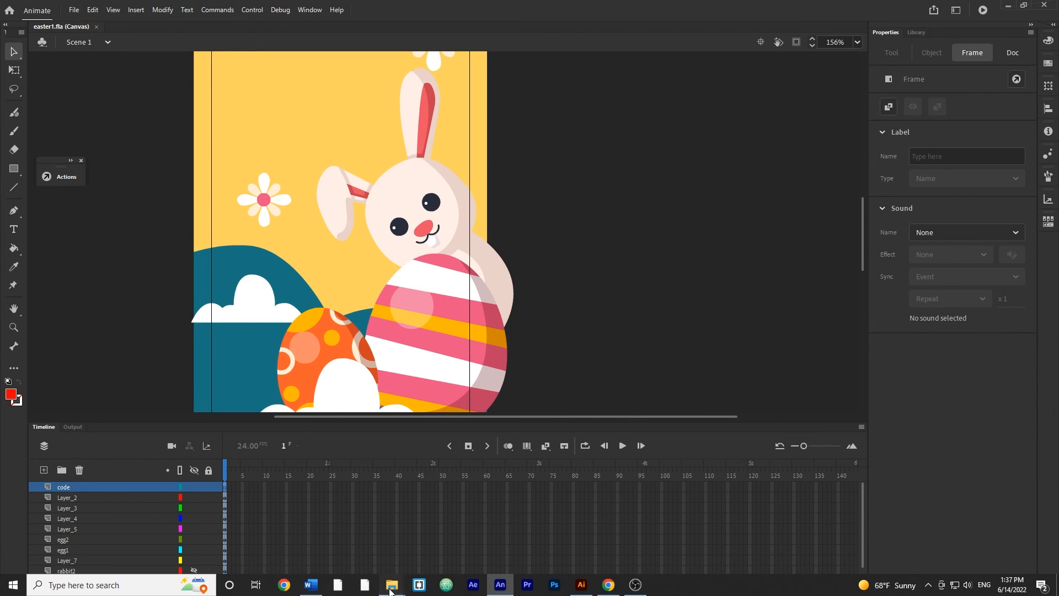
# - Look at the saved files in the tutorial\animate folder in File Explorer, close it and return to the Animate document
pyautogui.moveTo(391, 584)
pyautogui.moveTo(418, 537)
pyautogui.click(340, 534)
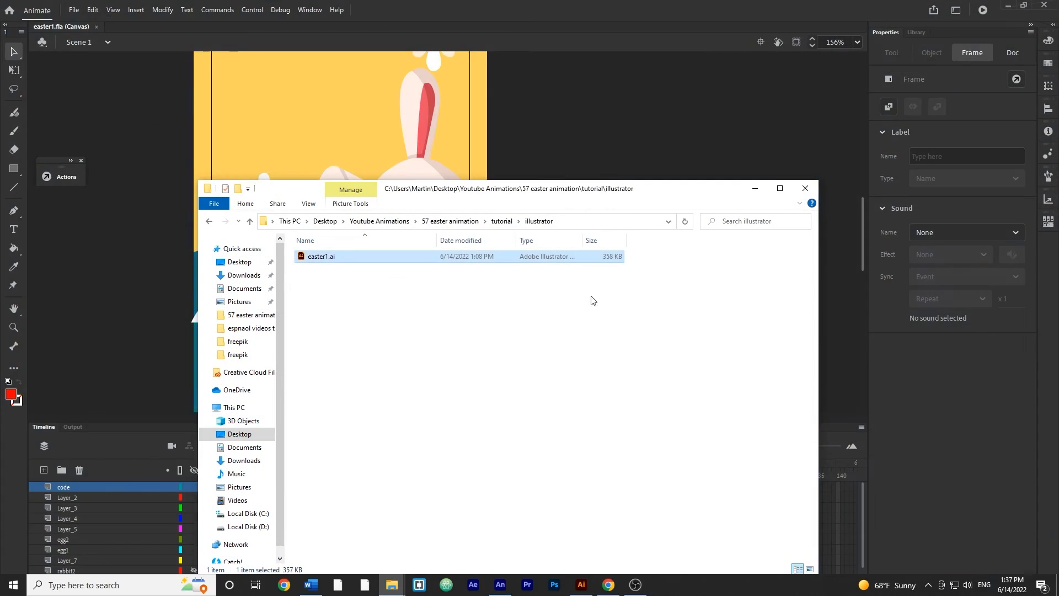
pyautogui.click(501, 220)
pyautogui.doubleClick(318, 257)
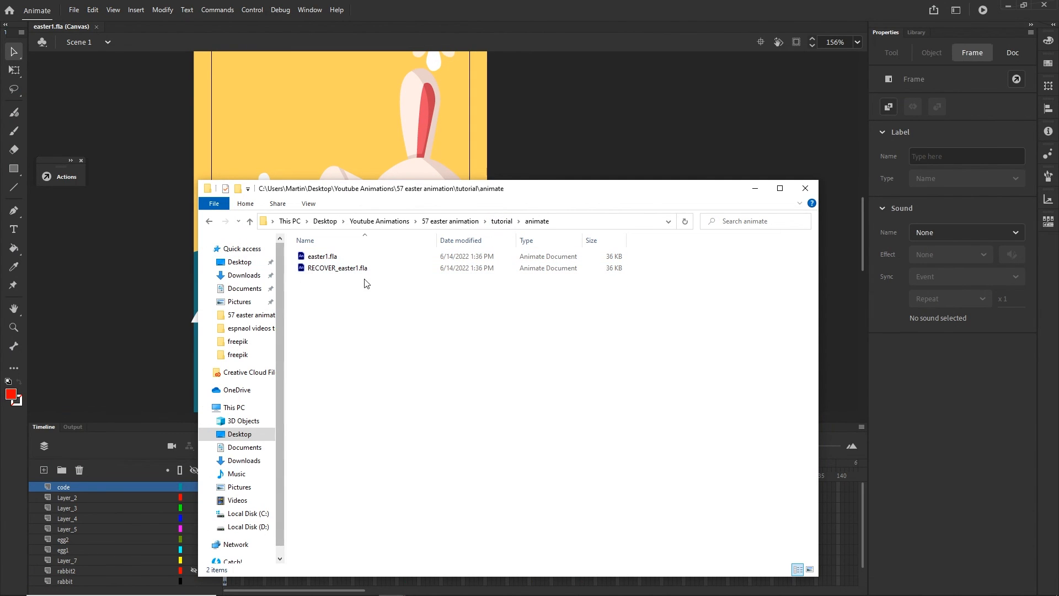
pyautogui.click(804, 188)
pyautogui.click(626, 180)
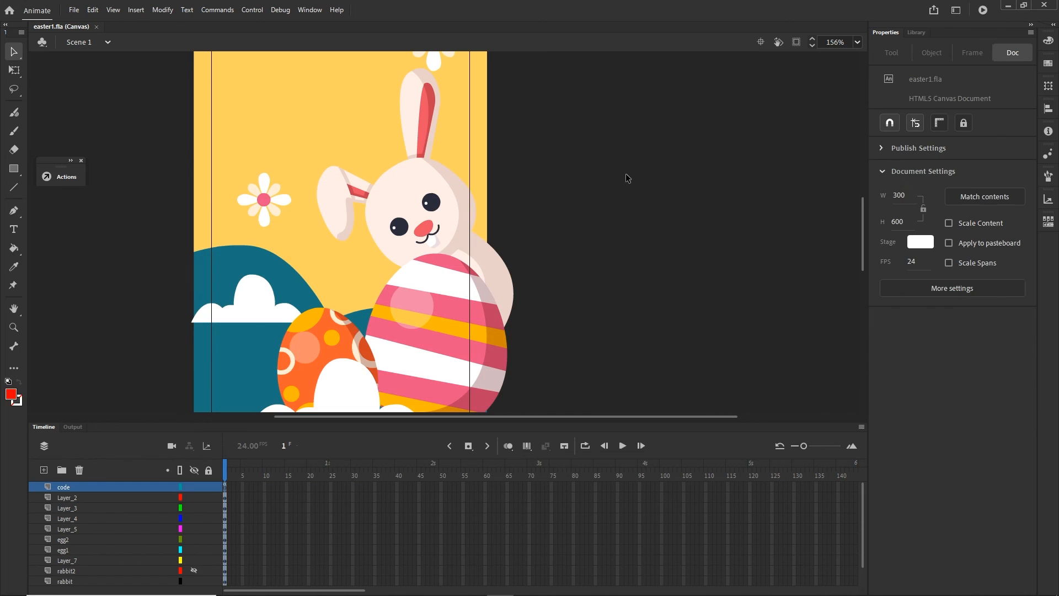
# - Test the saved banner in the browser and show the files of the animate folder in File Explorer
pyautogui.hotkey('ctrl', 'Return')
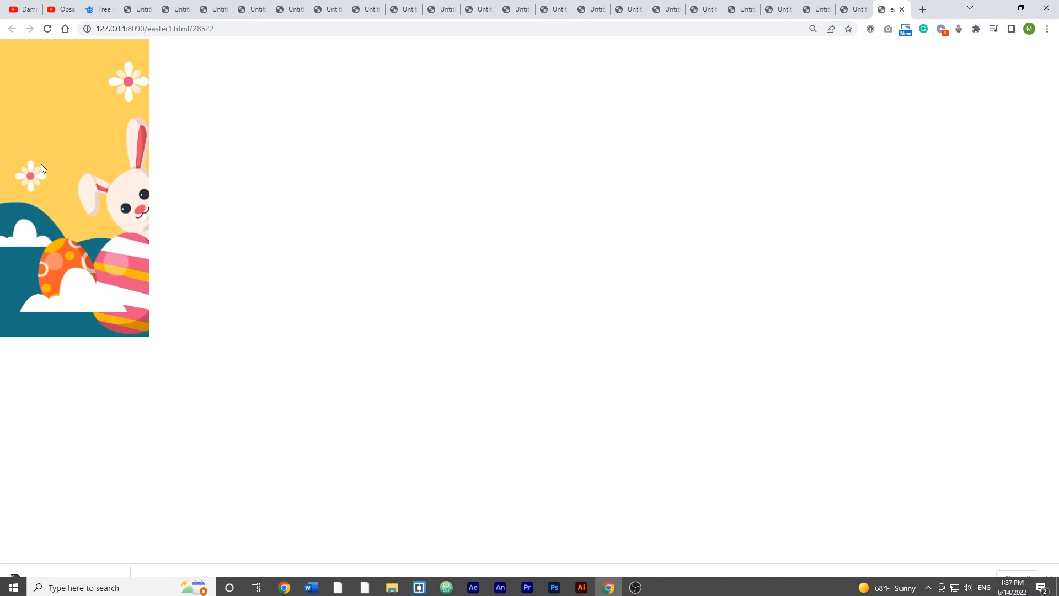
pyautogui.moveTo(392, 583)
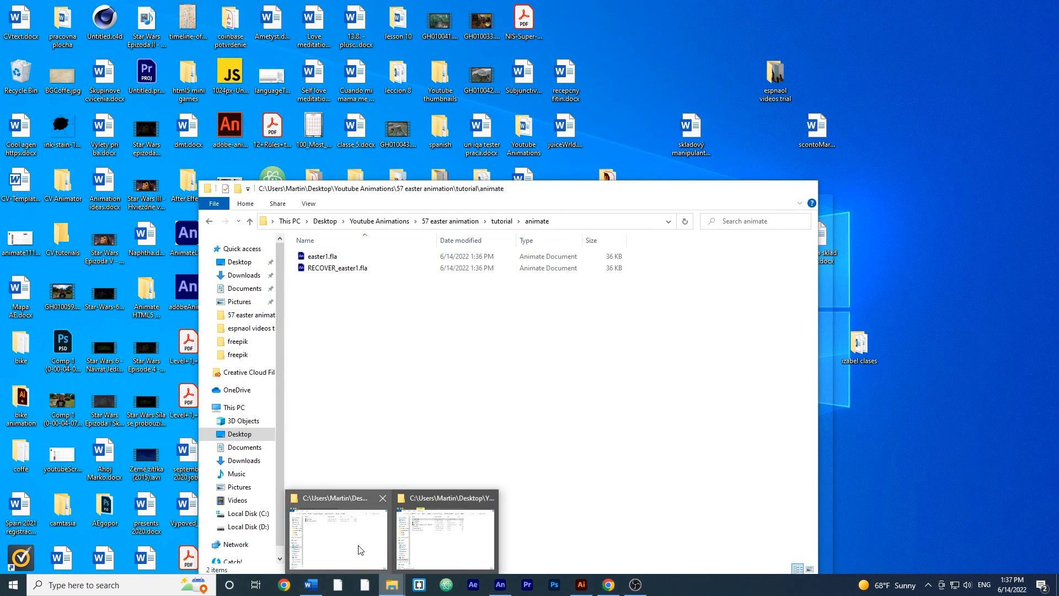
pyautogui.click(359, 549)
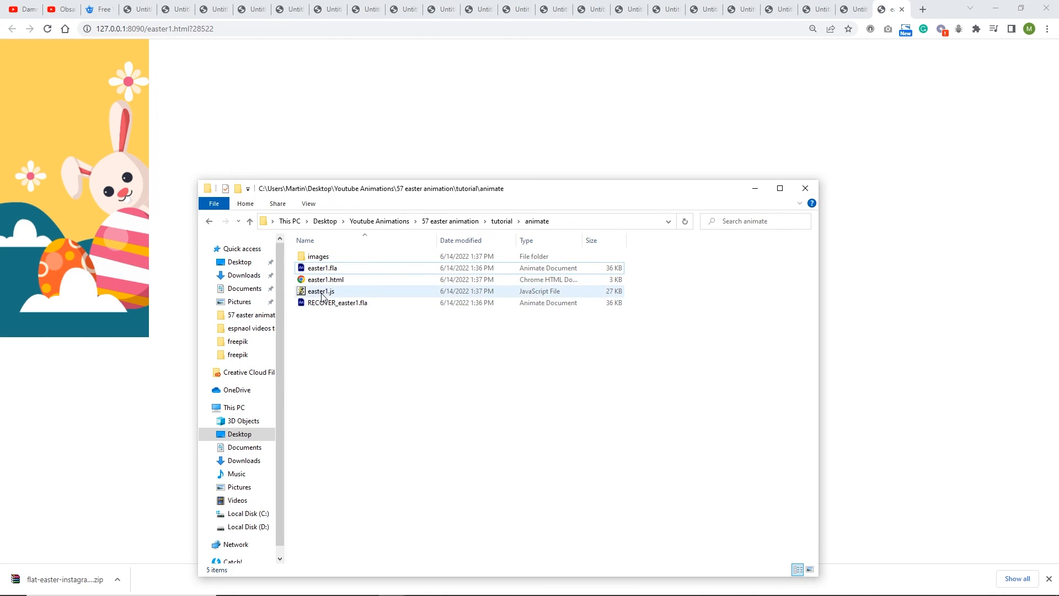
# - Delete easter1.js, easter1.html and the images folder from the animate folder
pyautogui.click(326, 291)
pyautogui.press('Delete')
pyautogui.click(336, 280)
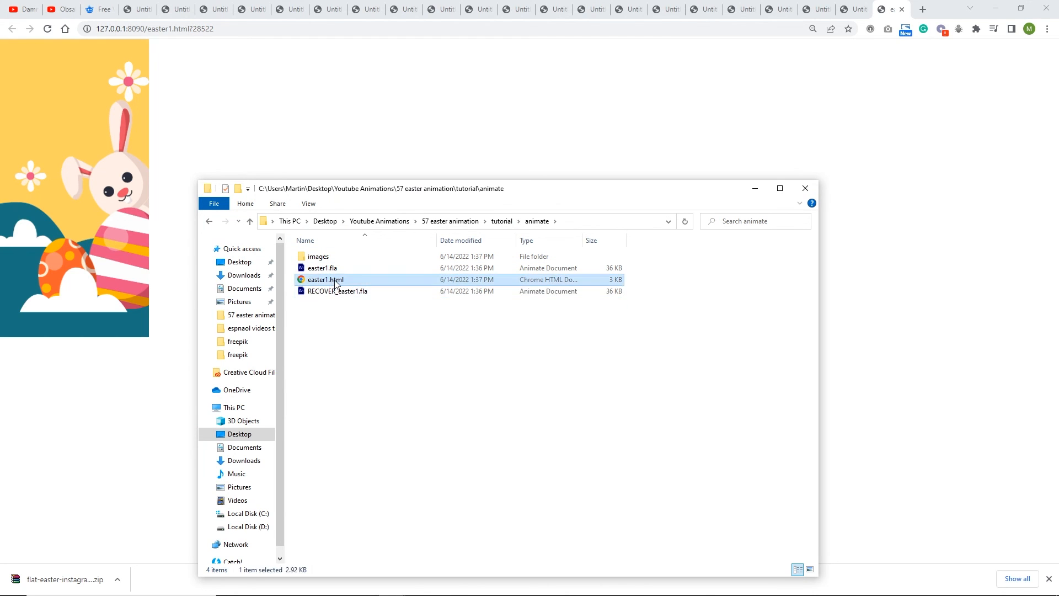
pyautogui.press('Delete')
pyautogui.click(323, 257)
pyautogui.press('Delete')
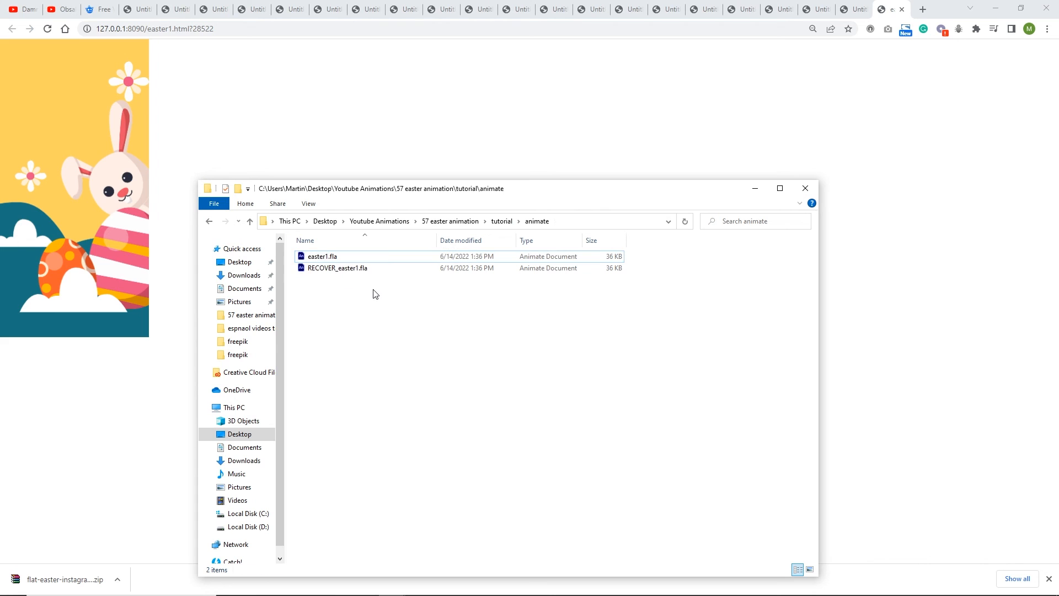
# - Return to the Animate document, open its publish settings and choose the 57 easter animation\tutorial\animate folder as publish destination
pyautogui.doubleClick(322, 256)
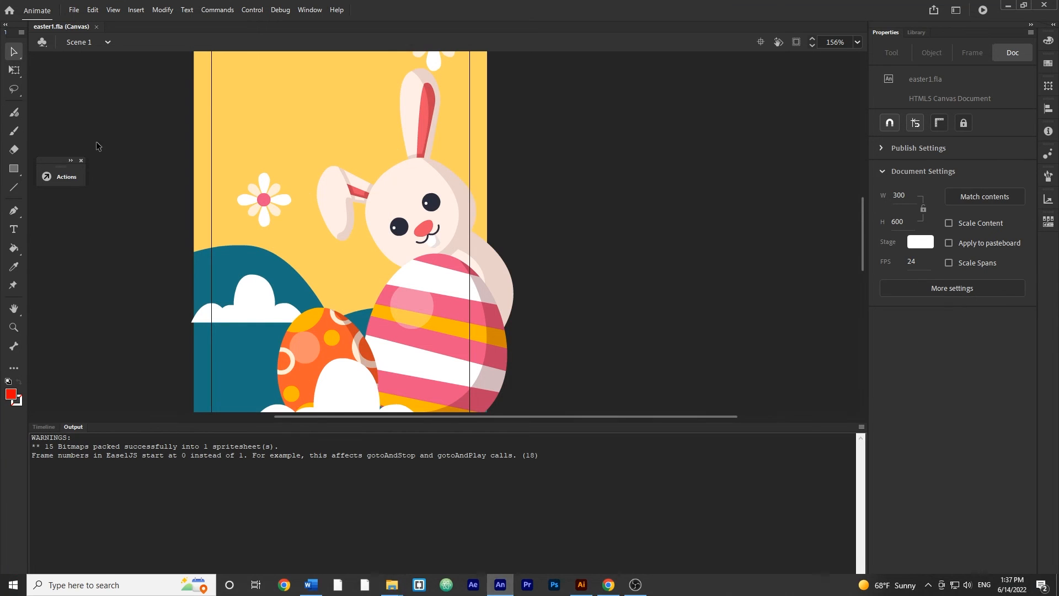
pyautogui.click(73, 10)
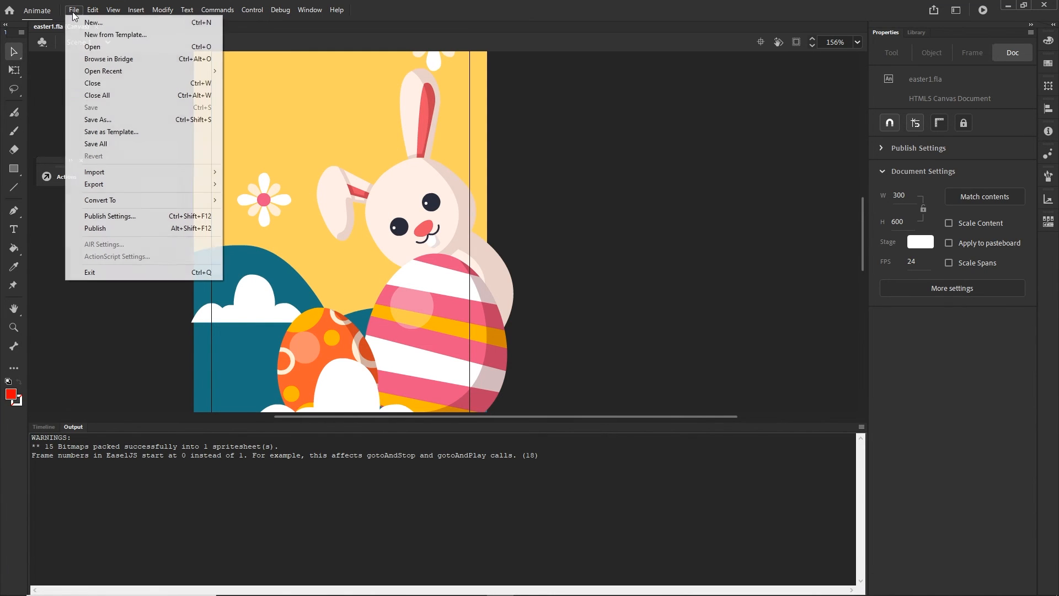
pyautogui.click(150, 215)
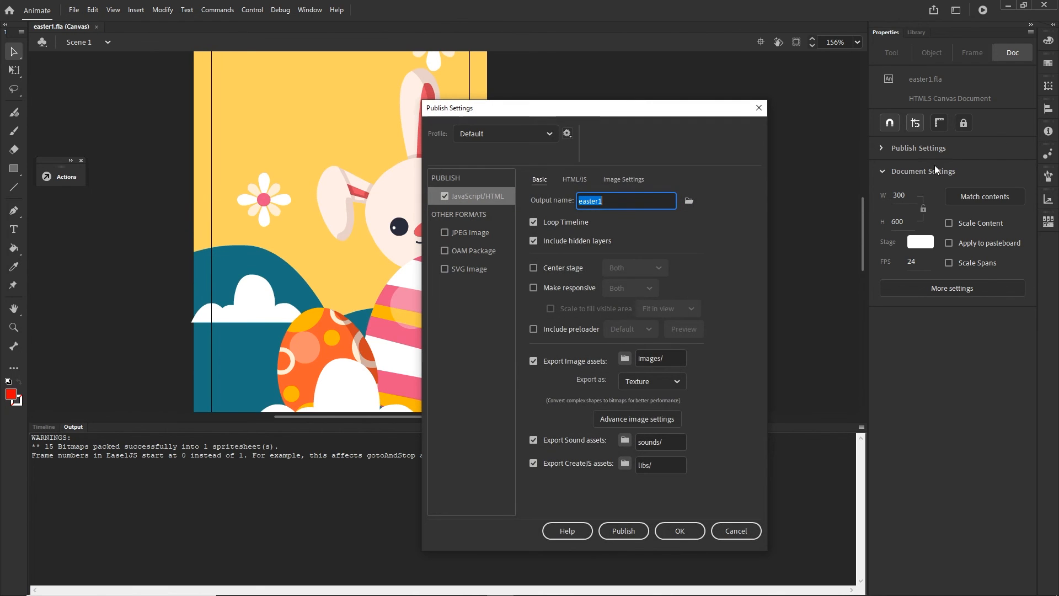
pyautogui.click(687, 203)
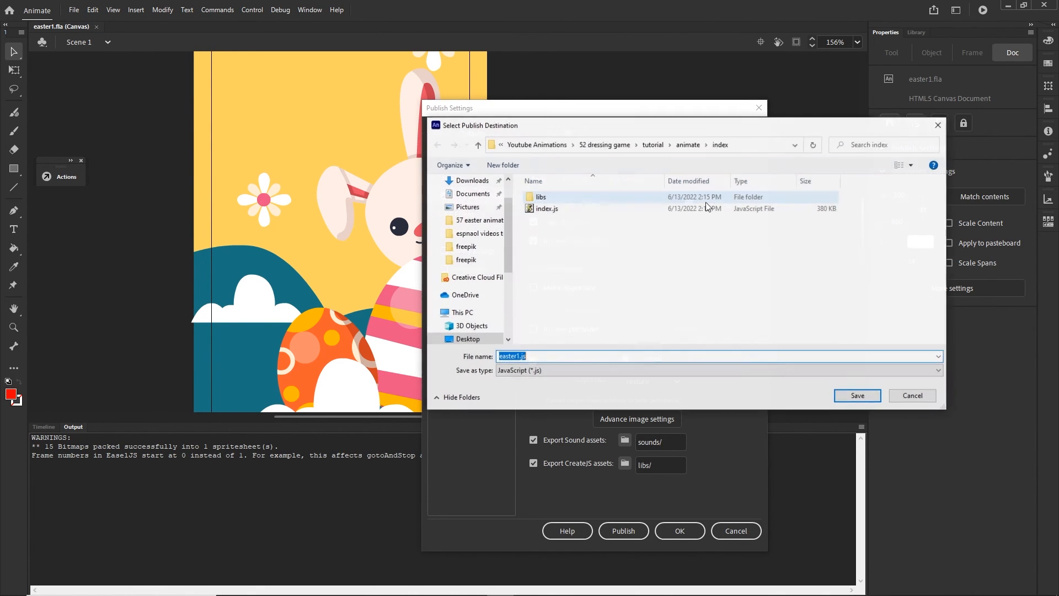
pyautogui.click(538, 148)
pyautogui.scroll(-3, 590, 259)
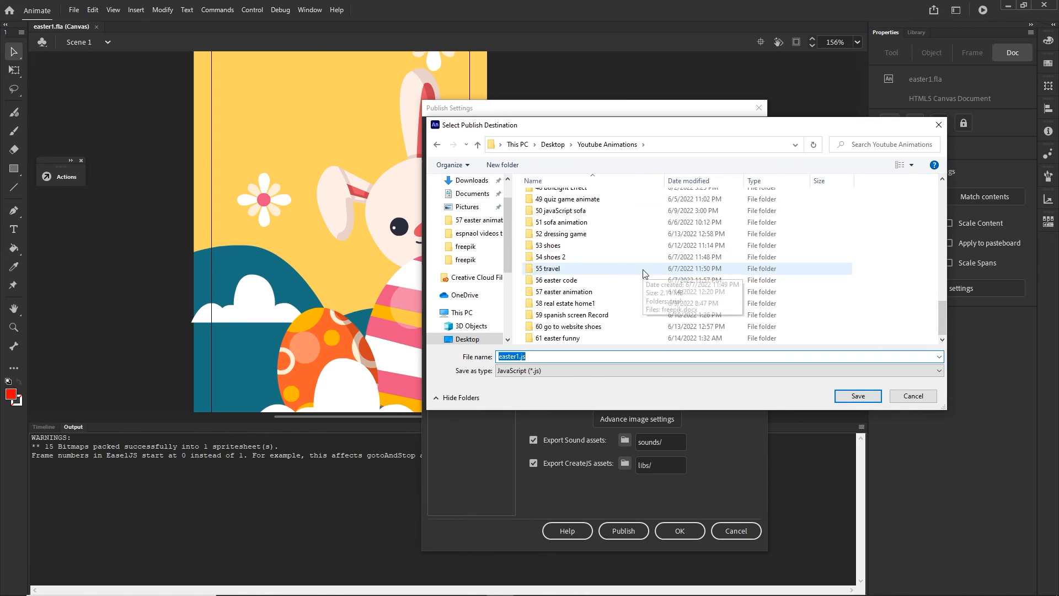
pyautogui.click(576, 292)
pyautogui.doubleClick(576, 292)
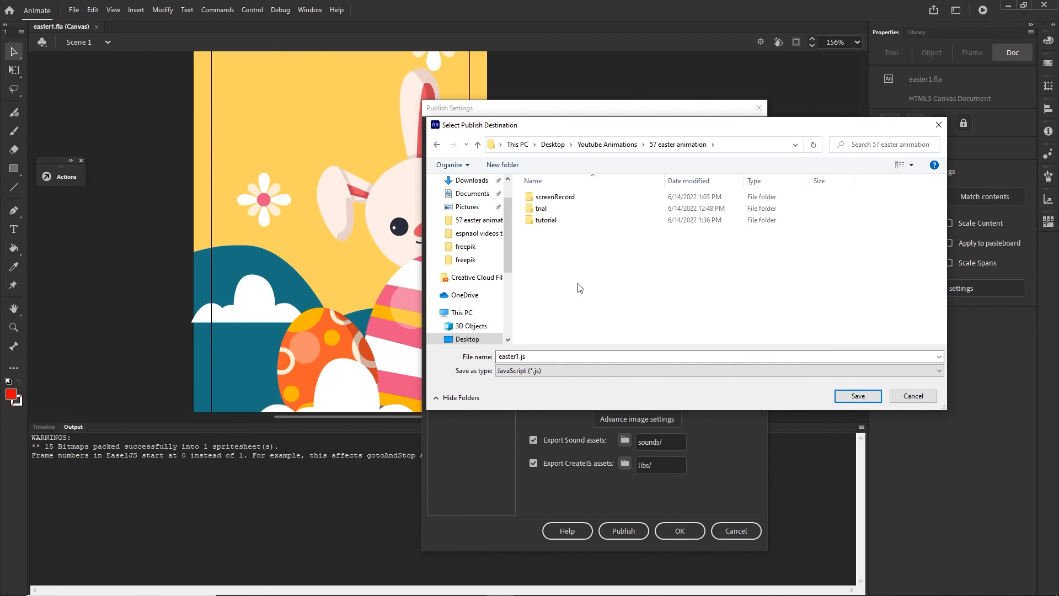
pyautogui.doubleClick(556, 221)
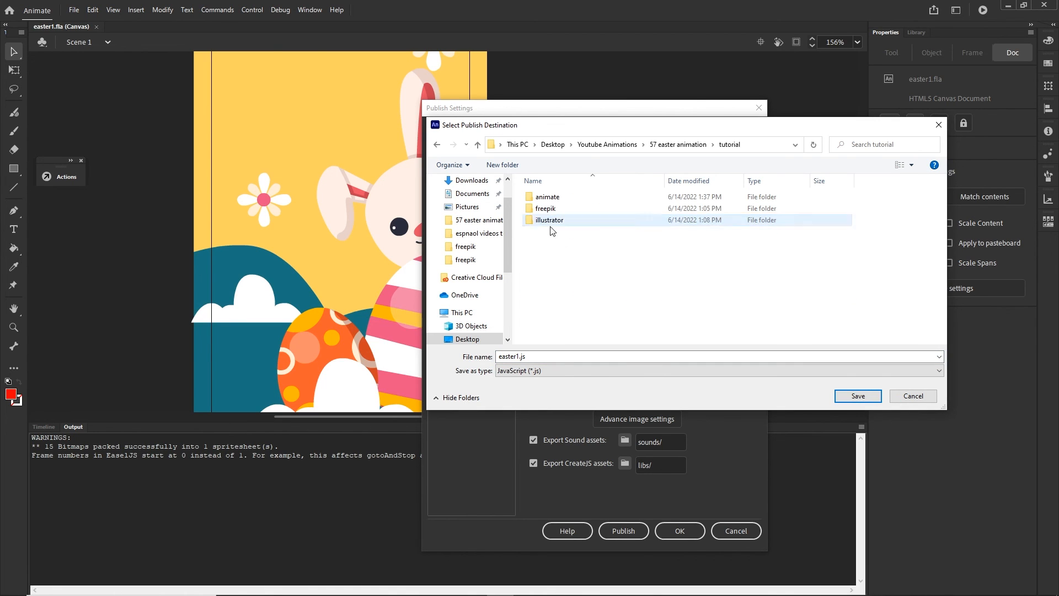
pyautogui.doubleClick(548, 198)
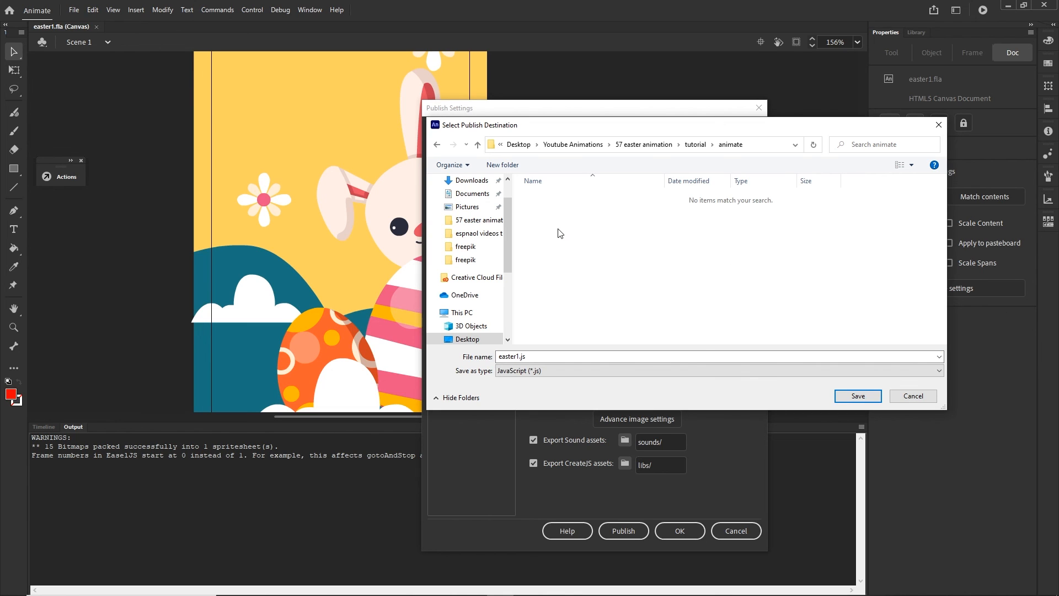
# - Create a folder named index inside the animate folder and open it
pyautogui.rightClick(560, 232)
pyautogui.moveTo(643, 371)
pyautogui.click(708, 371)
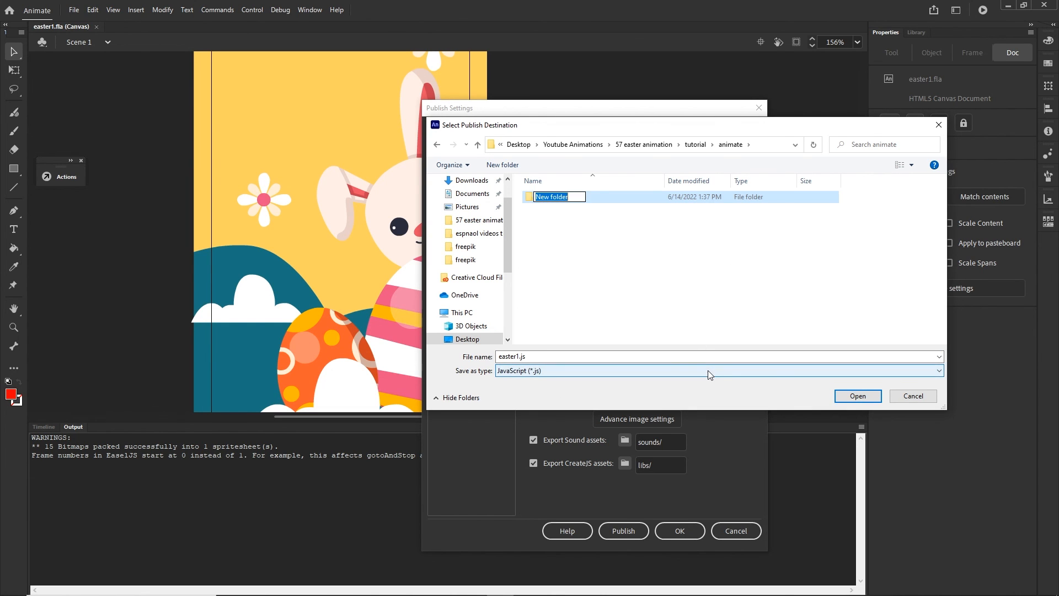
pyautogui.write('index')
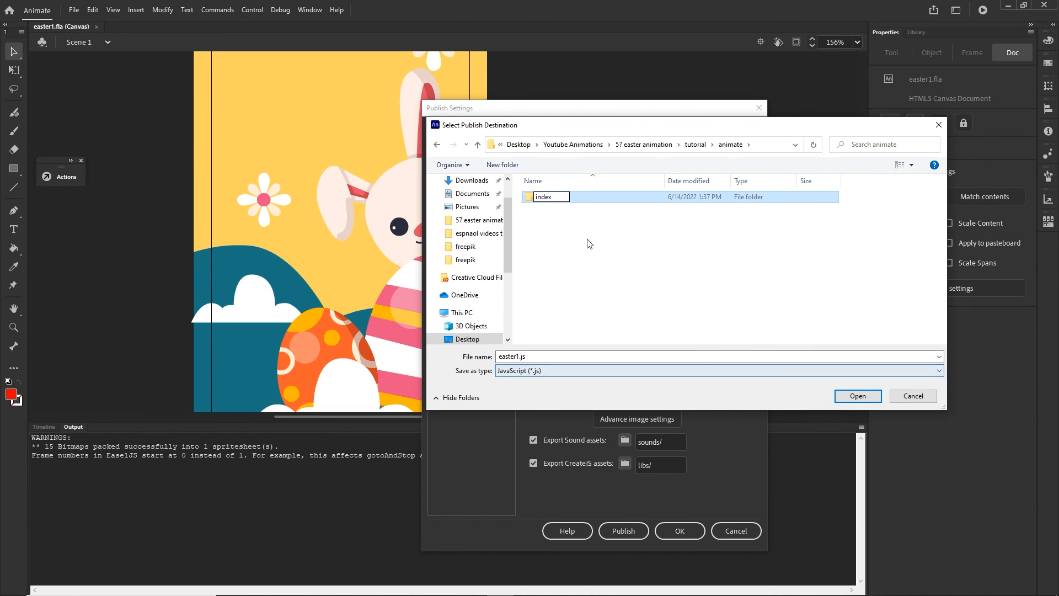
pyautogui.press('Return')
pyautogui.doubleClick(544, 197)
# - Set the published file name to index in the new folder and accept the publish settings
pyautogui.click(584, 356)
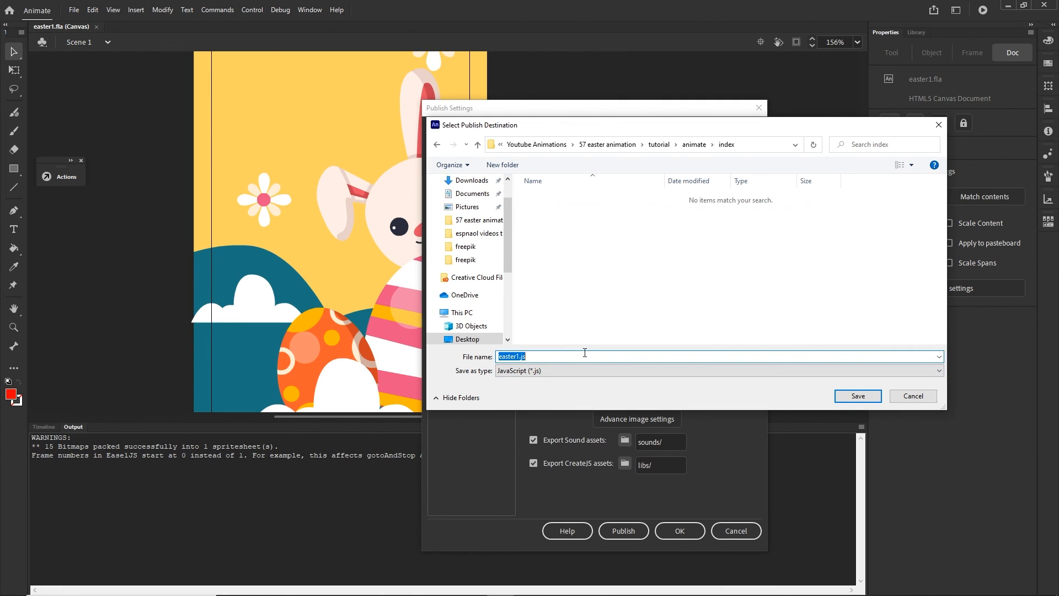
pyautogui.write('index')
pyautogui.click(857, 396)
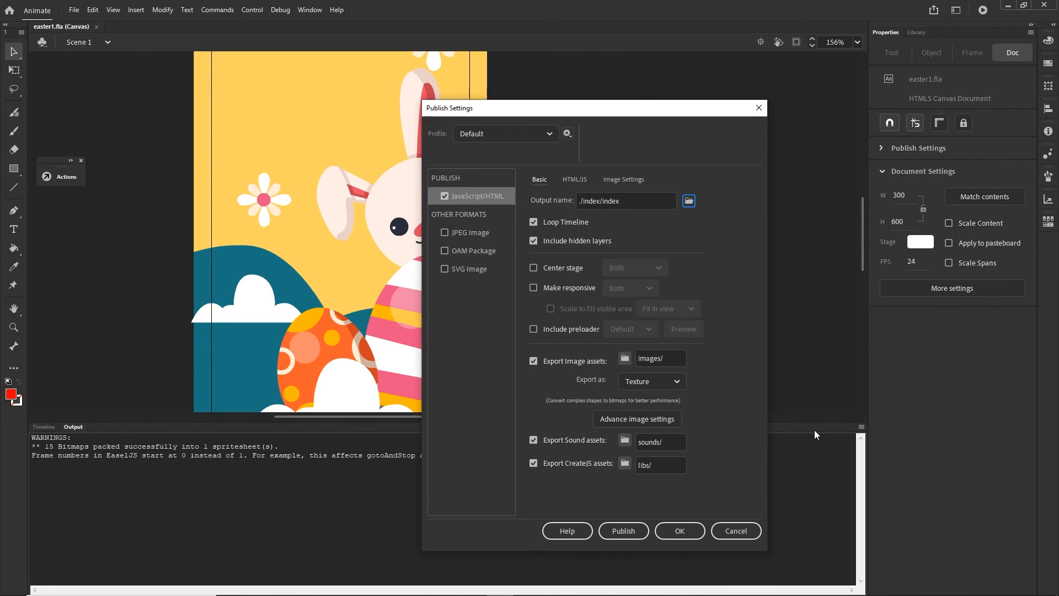
pyautogui.click(686, 531)
# - Publish the banner and show the contents of the animate\index folder in File Explorer
pyautogui.click(73, 10)
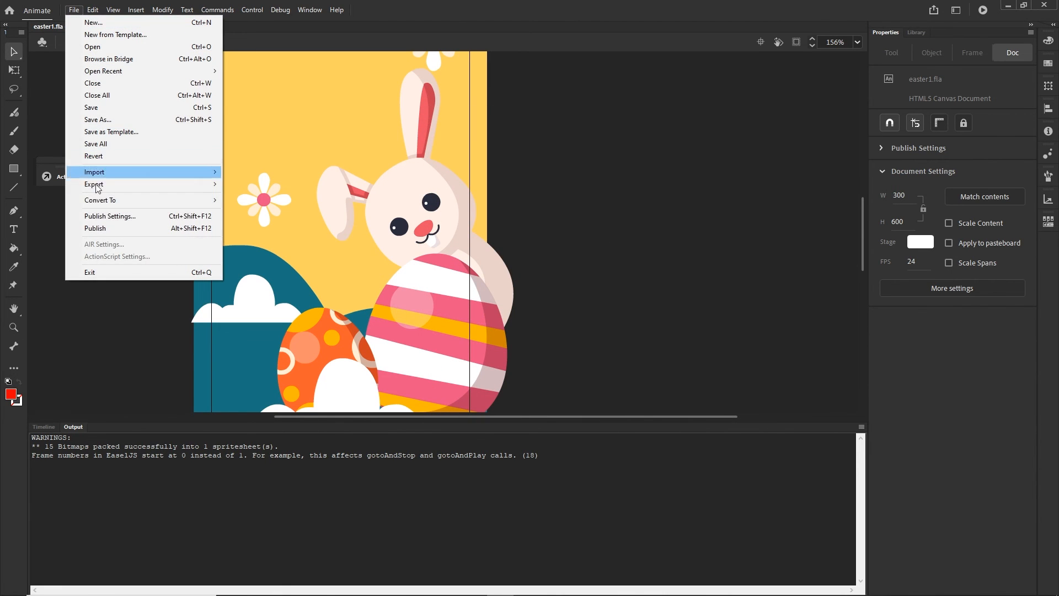
pyautogui.click(97, 225)
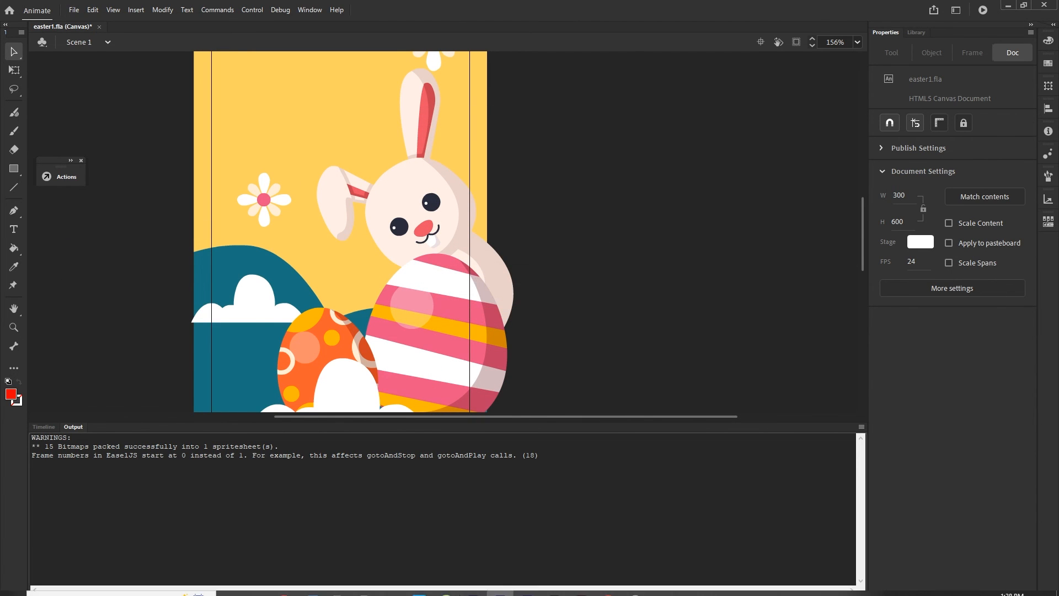
pyautogui.moveTo(394, 588)
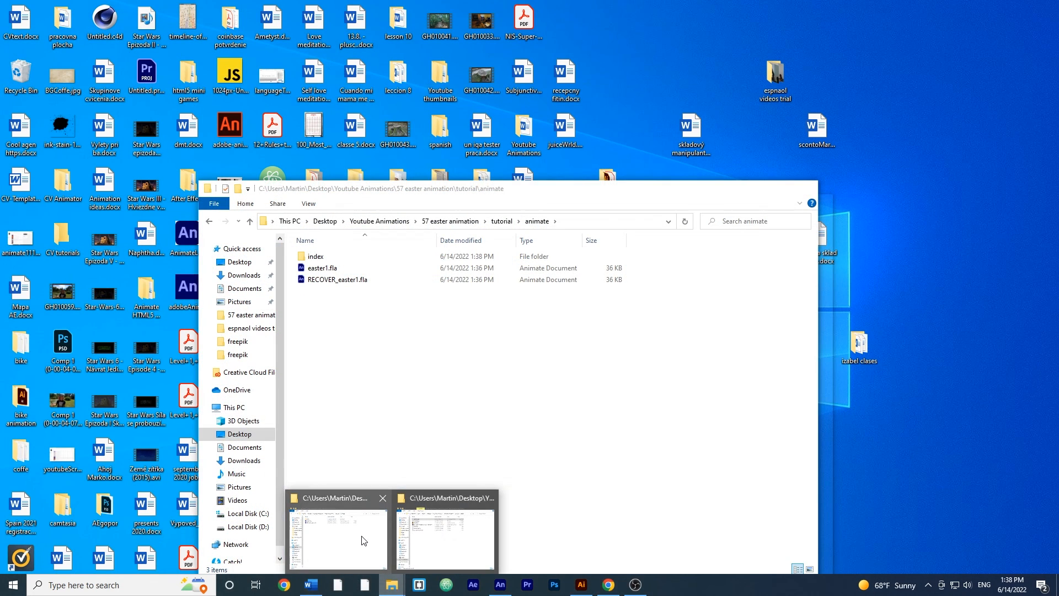
pyautogui.click(363, 540)
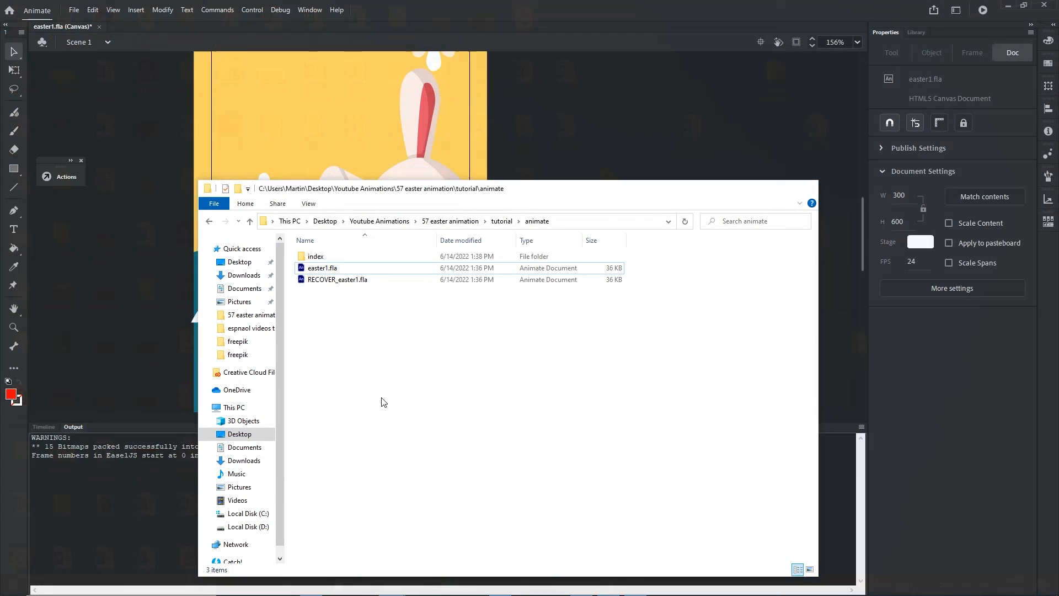
pyautogui.doubleClick(313, 256)
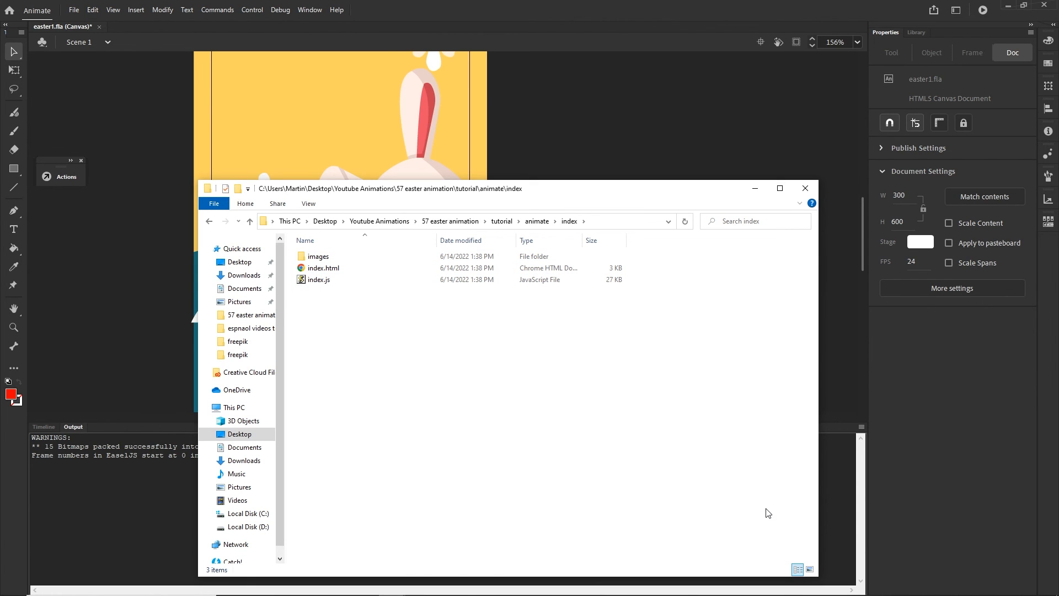
# - View the published index.html in Chrome and inspect the developer console for errors
pyautogui.click(319, 271)
pyautogui.doubleClick(319, 271)
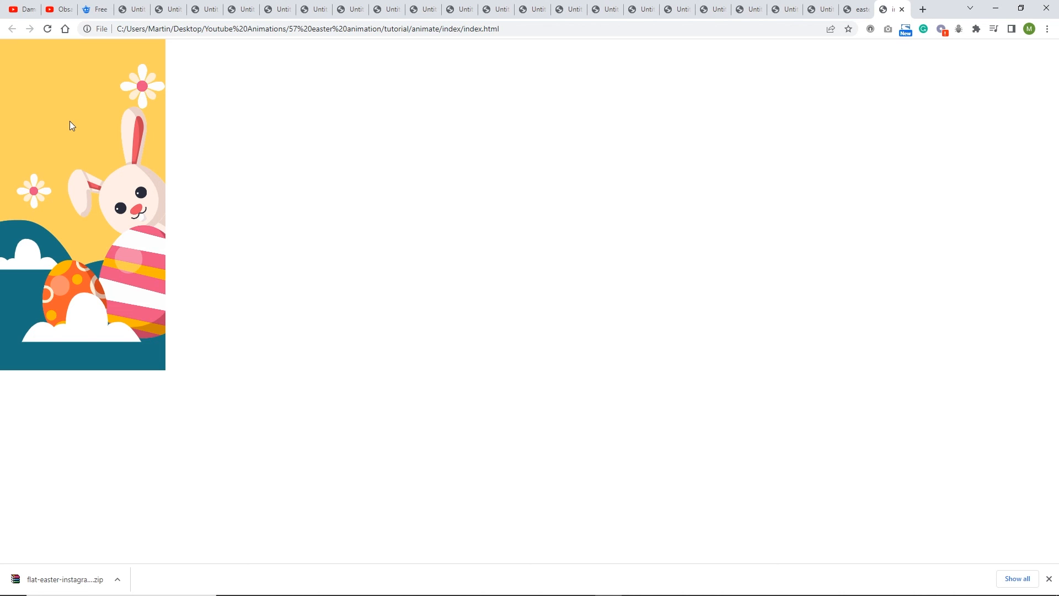
pyautogui.press('F12')
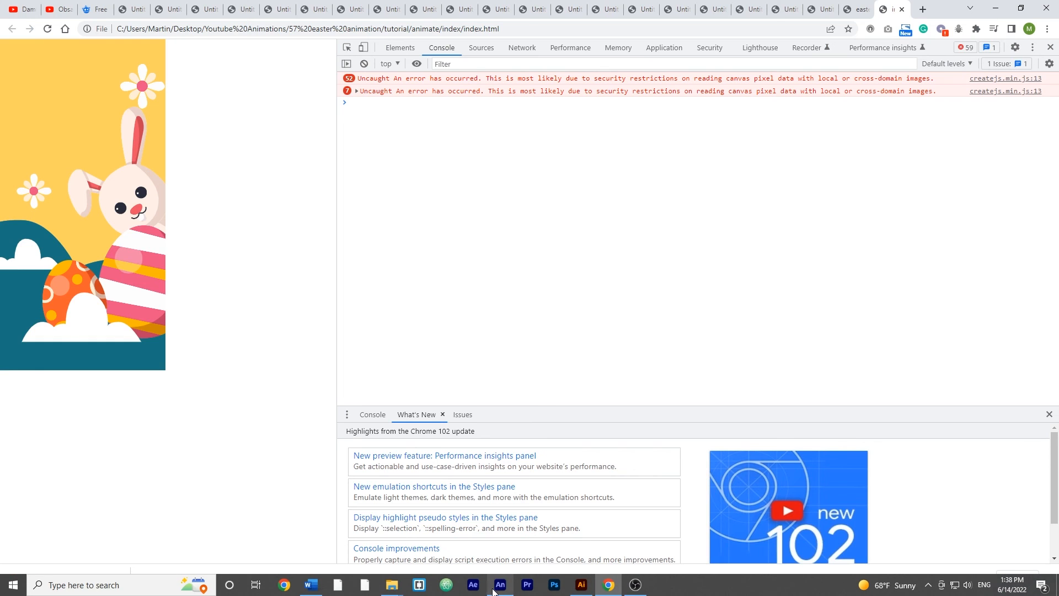
# - Switch back to the Animate document and reopen the publish settings
pyautogui.click(500, 587)
pyautogui.click(73, 10)
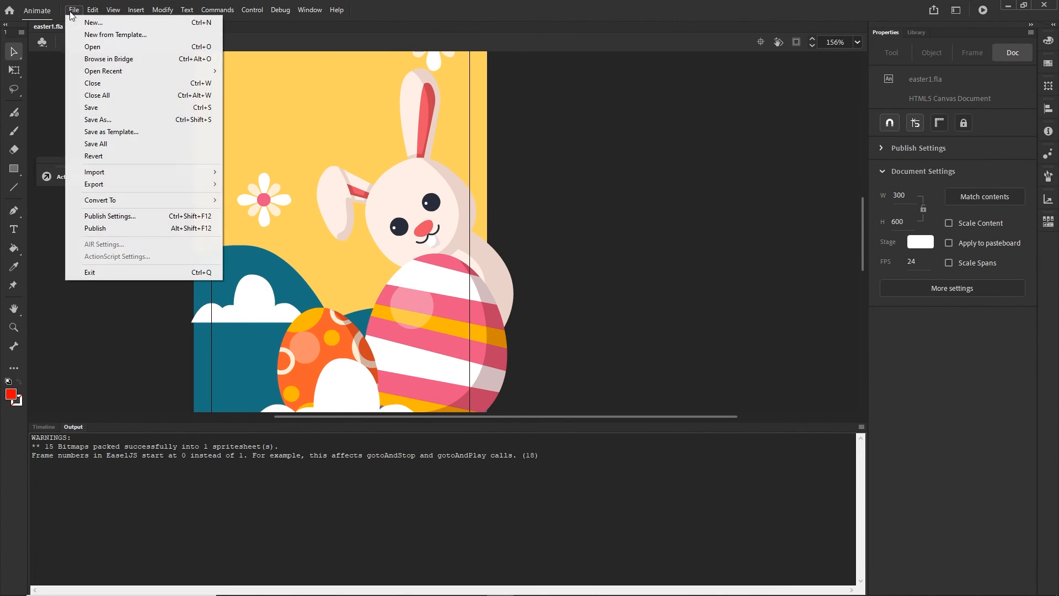
pyautogui.click(165, 216)
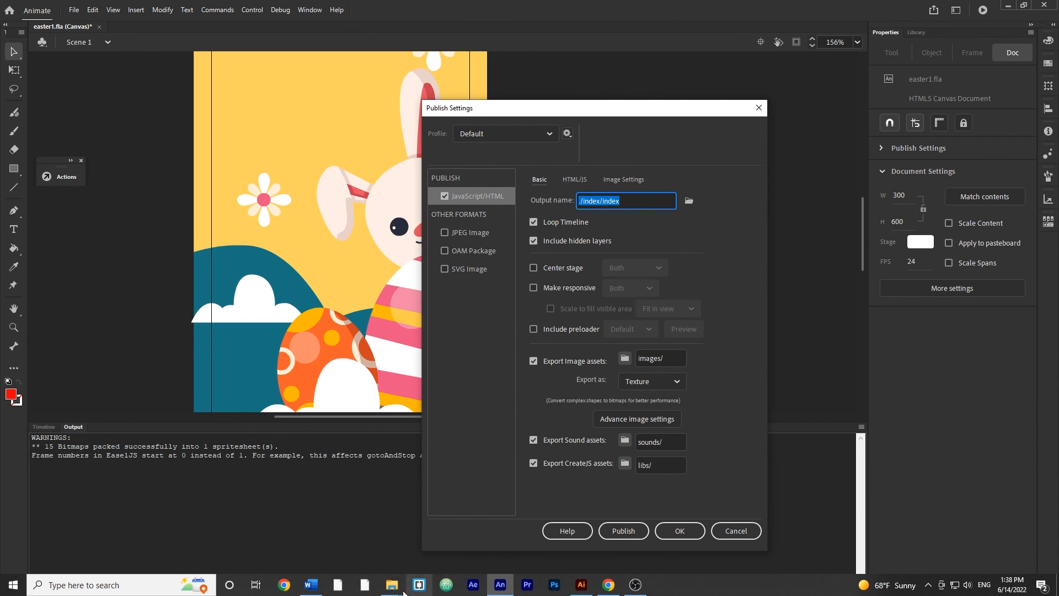
# - Delete the images folder, index.html and index.js from the index folder in File Explorer and return to the publish settings
pyautogui.click(406, 578)
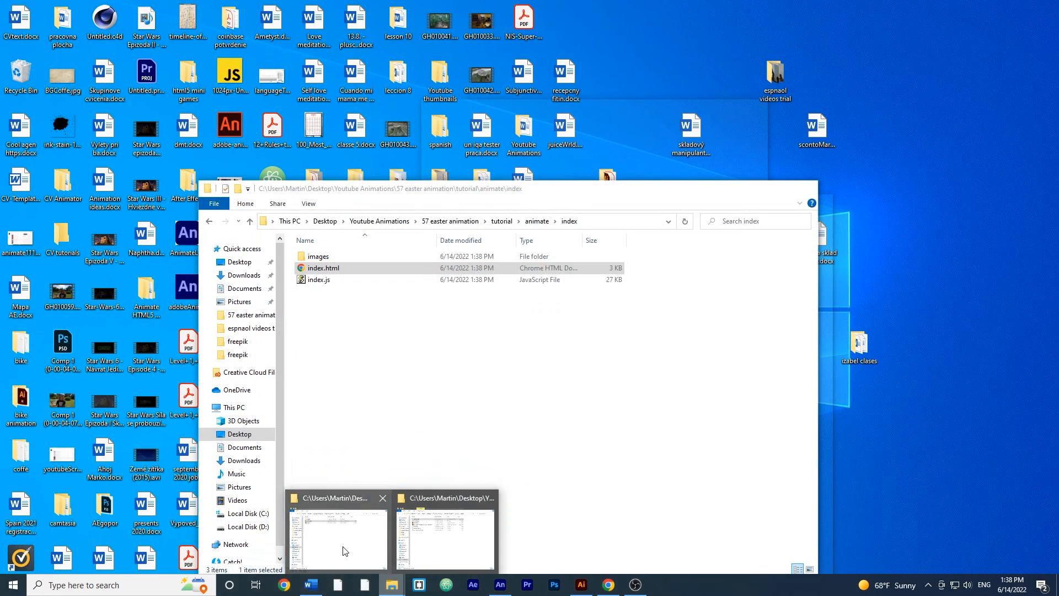
pyautogui.click(338, 539)
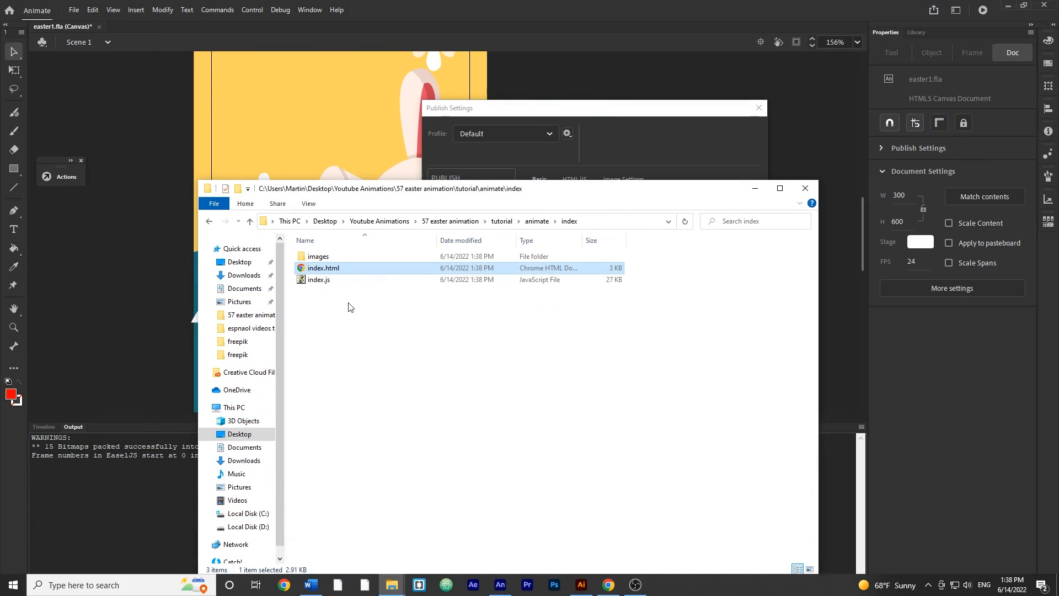
pyautogui.hotkey('ctrl', 'a')
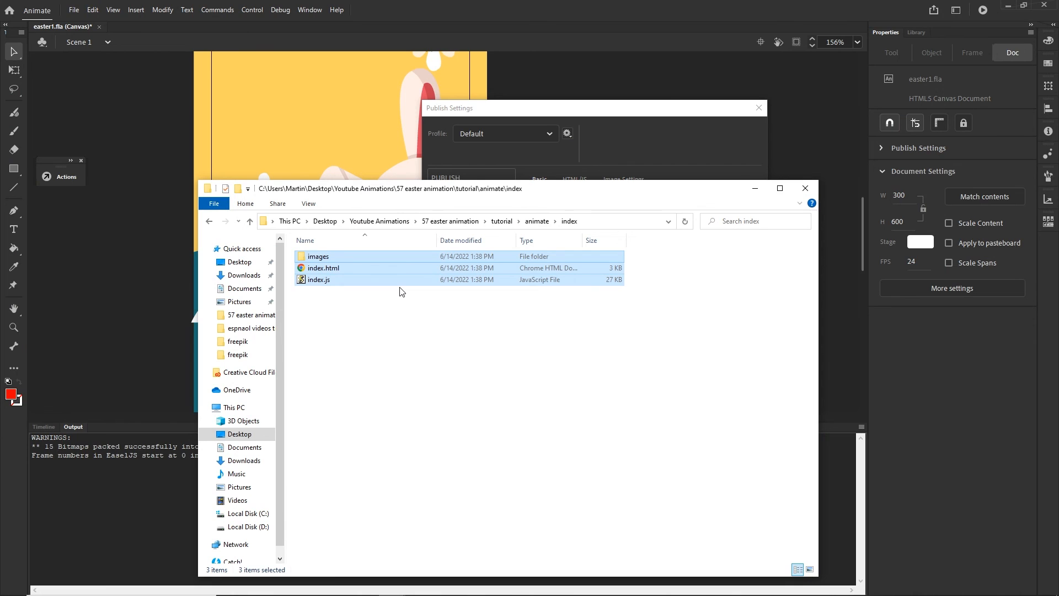
pyautogui.press('Delete')
pyautogui.click(664, 155)
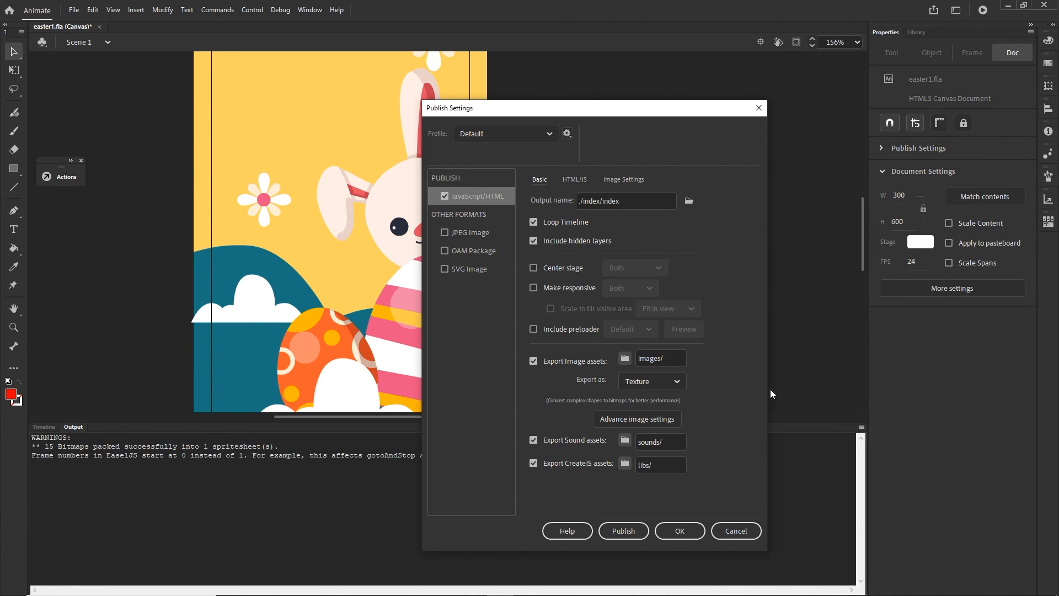
pyautogui.click(680, 383)
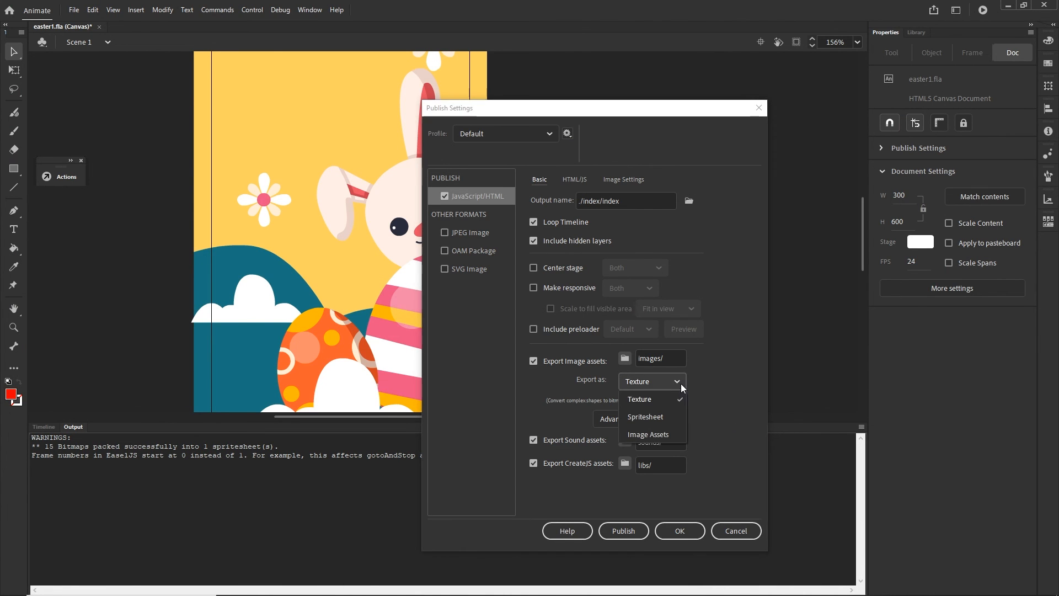
pyautogui.click(646, 434)
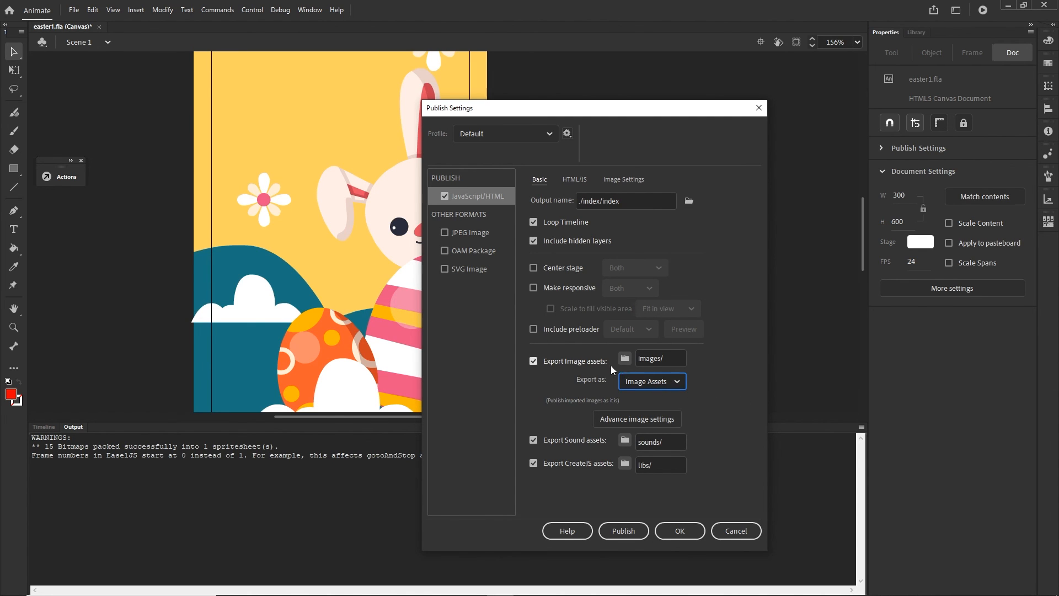
pyautogui.click(684, 384)
pyautogui.click(651, 397)
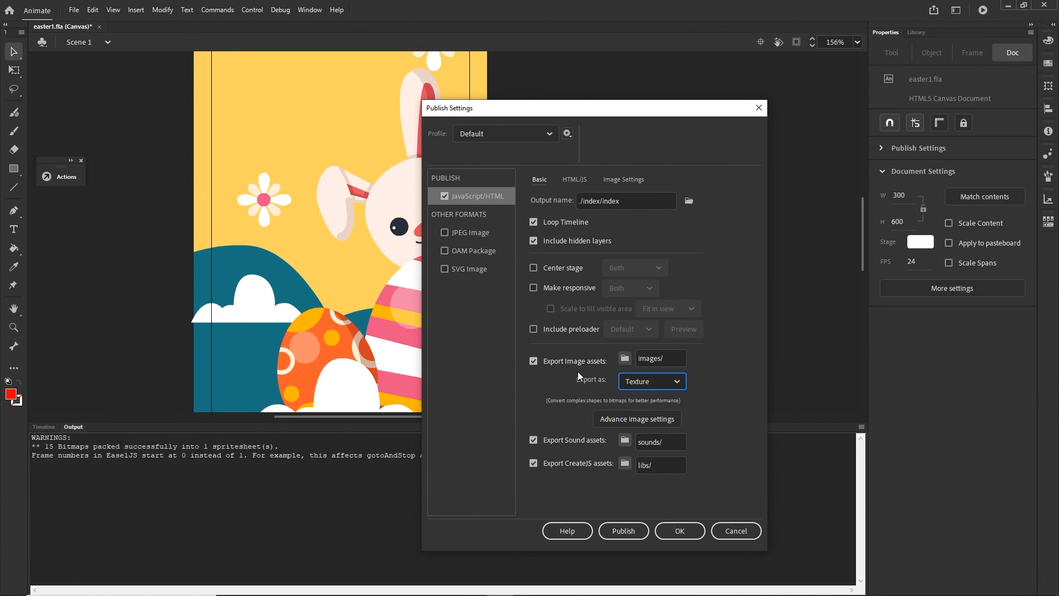
pyautogui.click(636, 180)
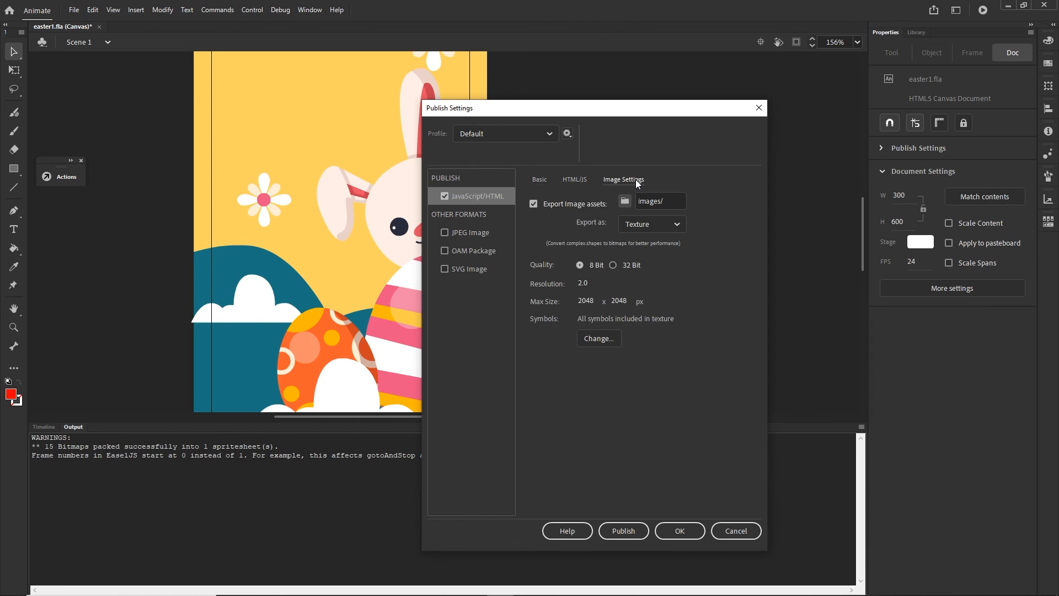
pyautogui.click(545, 185)
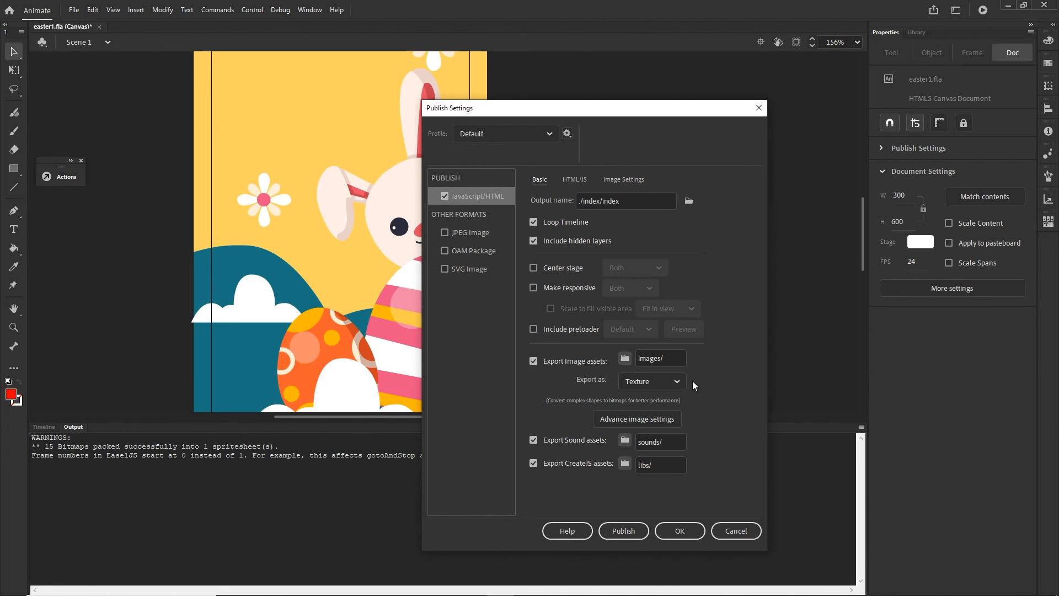
# - Set the image assets to export as Image Assets, accept the settings and publish the banner
pyautogui.click(677, 382)
pyautogui.click(654, 436)
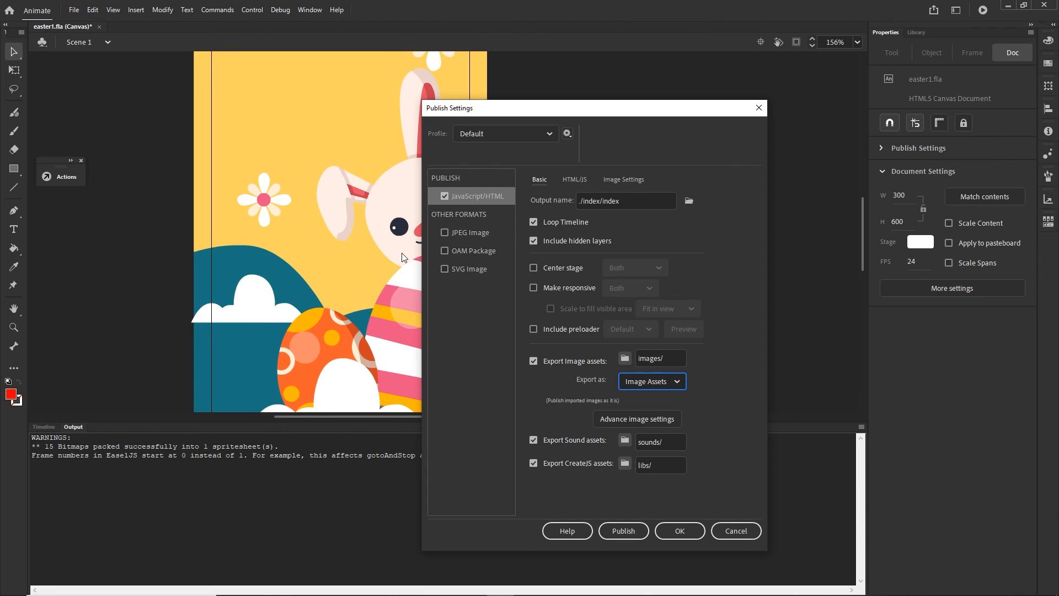
pyautogui.click(688, 532)
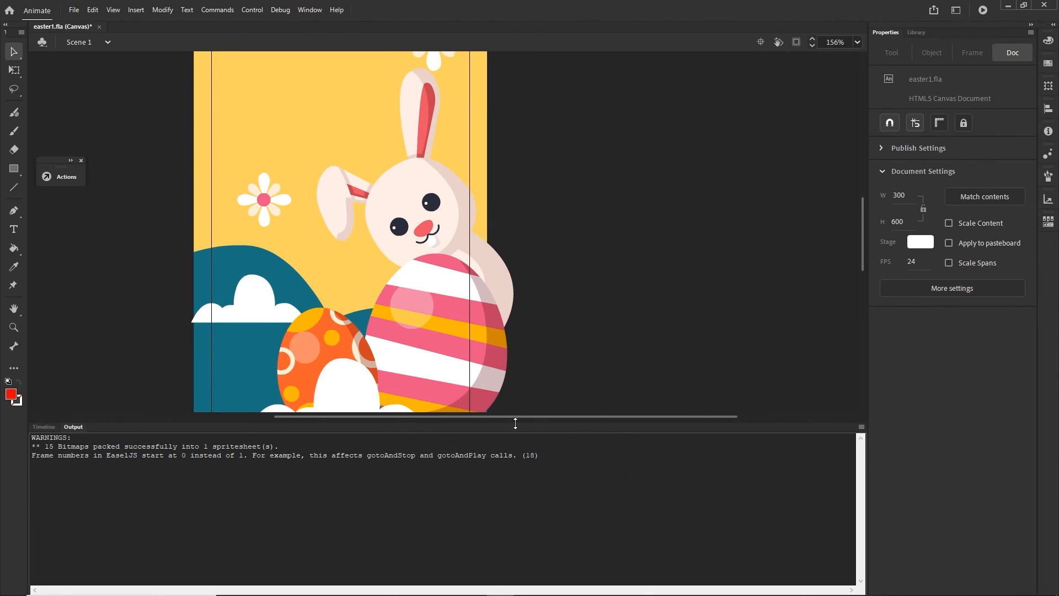
pyautogui.click(72, 11)
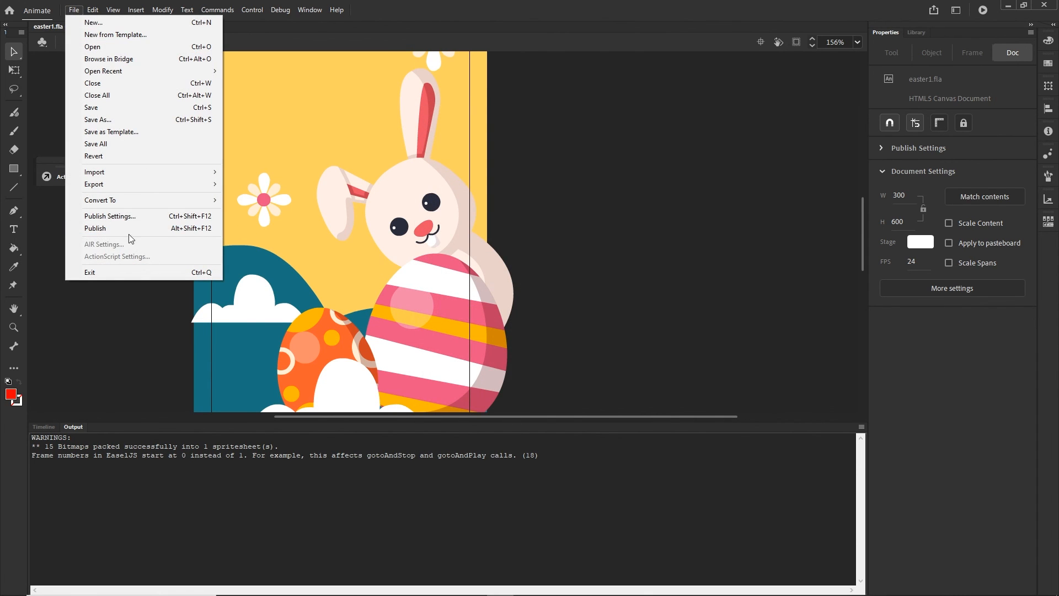
pyautogui.click(128, 230)
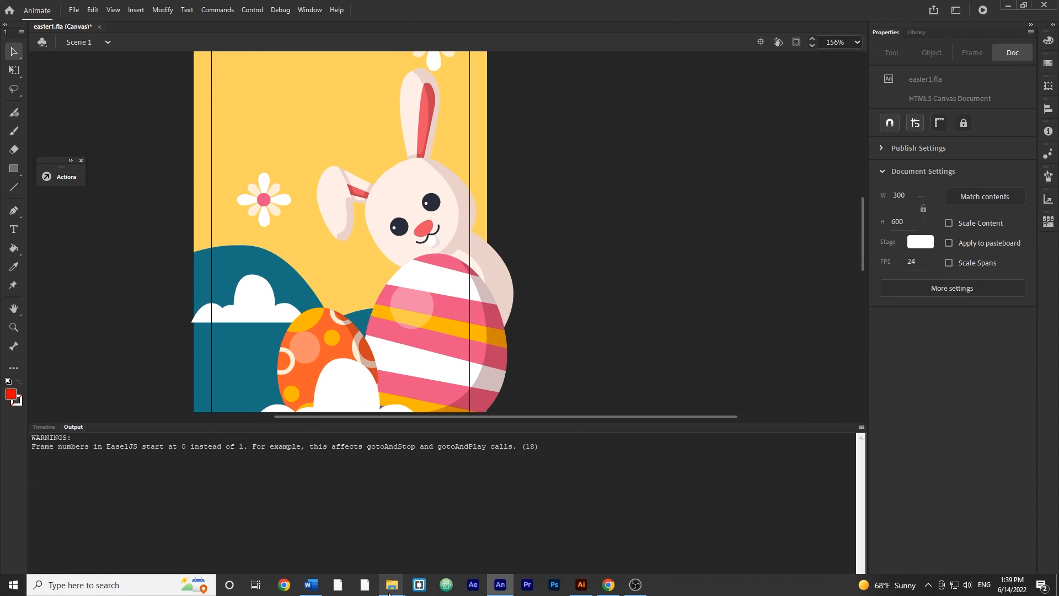
# - Test the republished index.html from the index folder in Chrome and return to the Animate document
pyautogui.moveTo(392, 584)
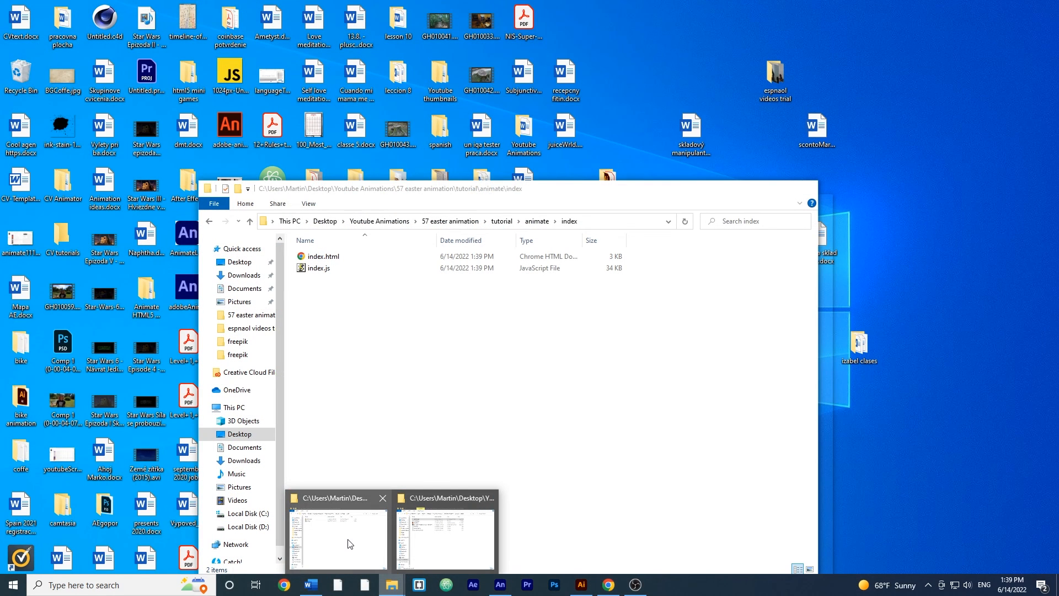
pyautogui.click(348, 543)
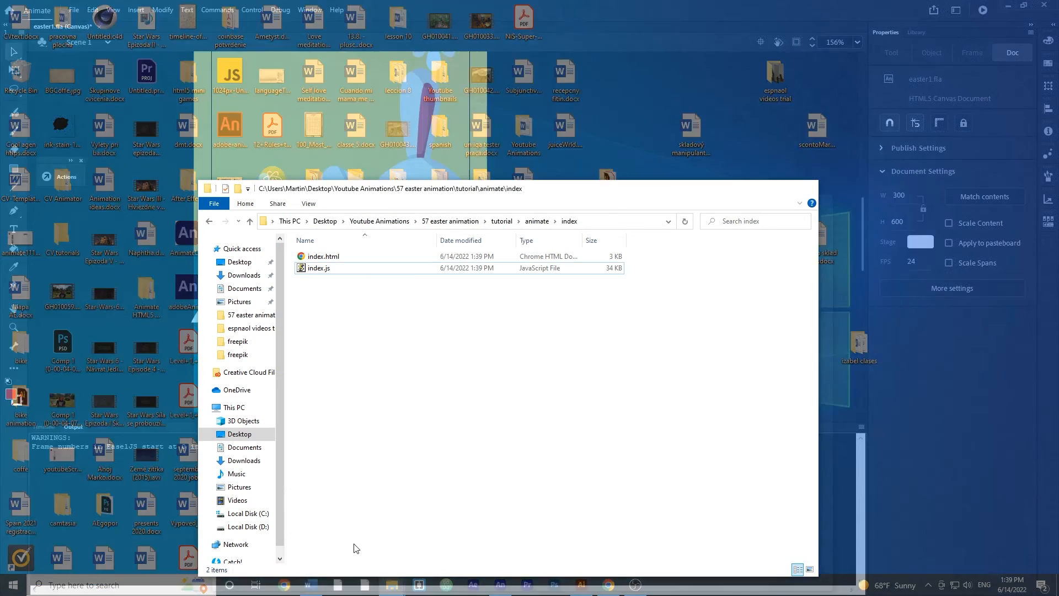
pyautogui.click(320, 261)
pyautogui.doubleClick(320, 257)
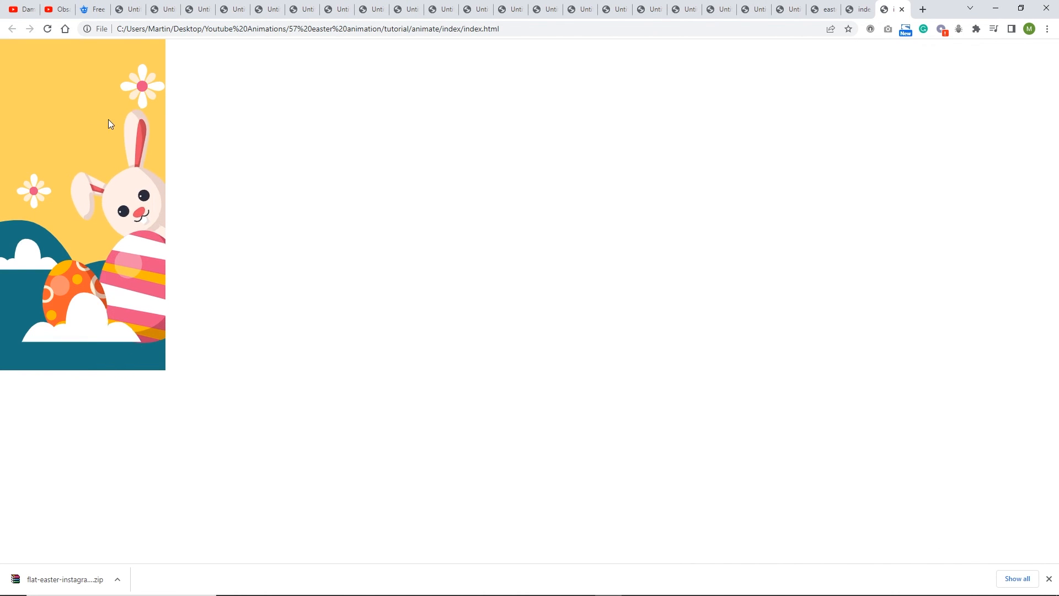
pyautogui.click(500, 584)
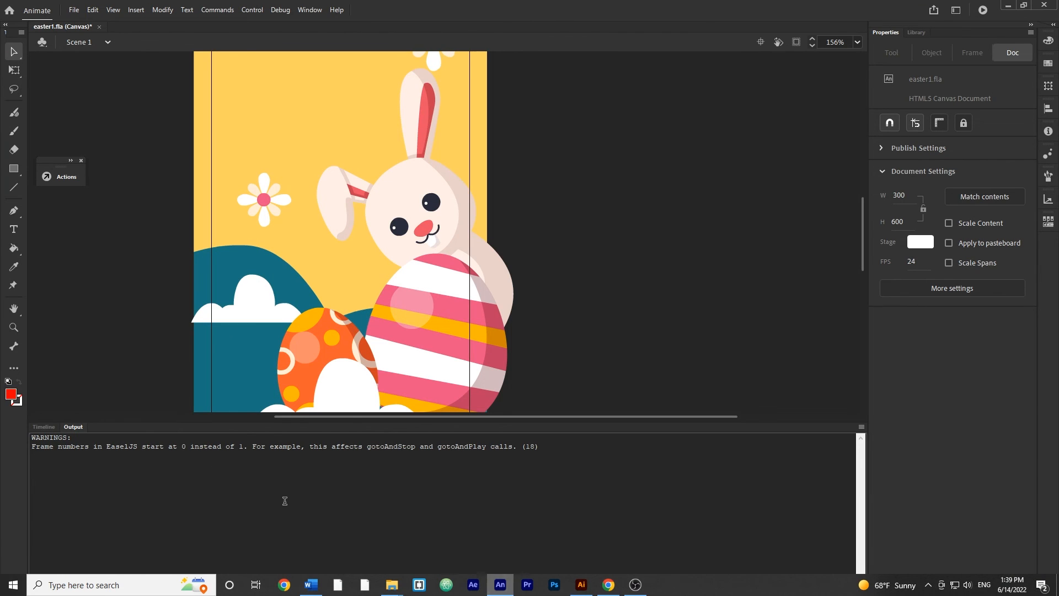